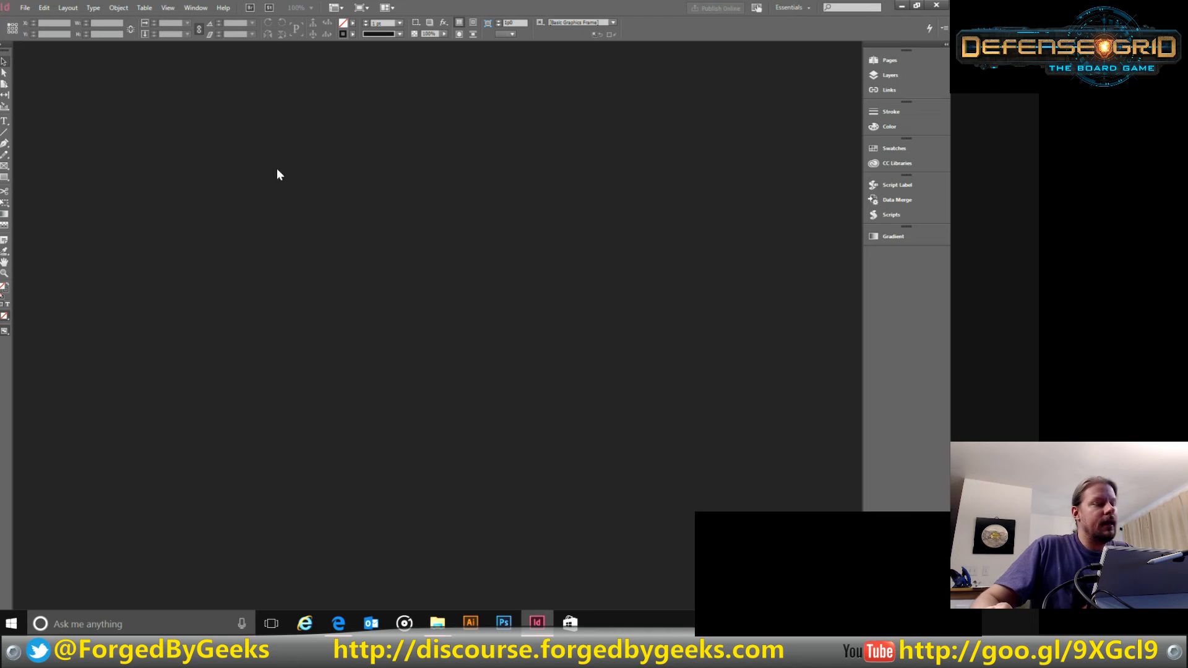
Step: Create a new one-page Letter document for print in landscape orientation
{"action": "left_click", "coordinate": [21, 9]}
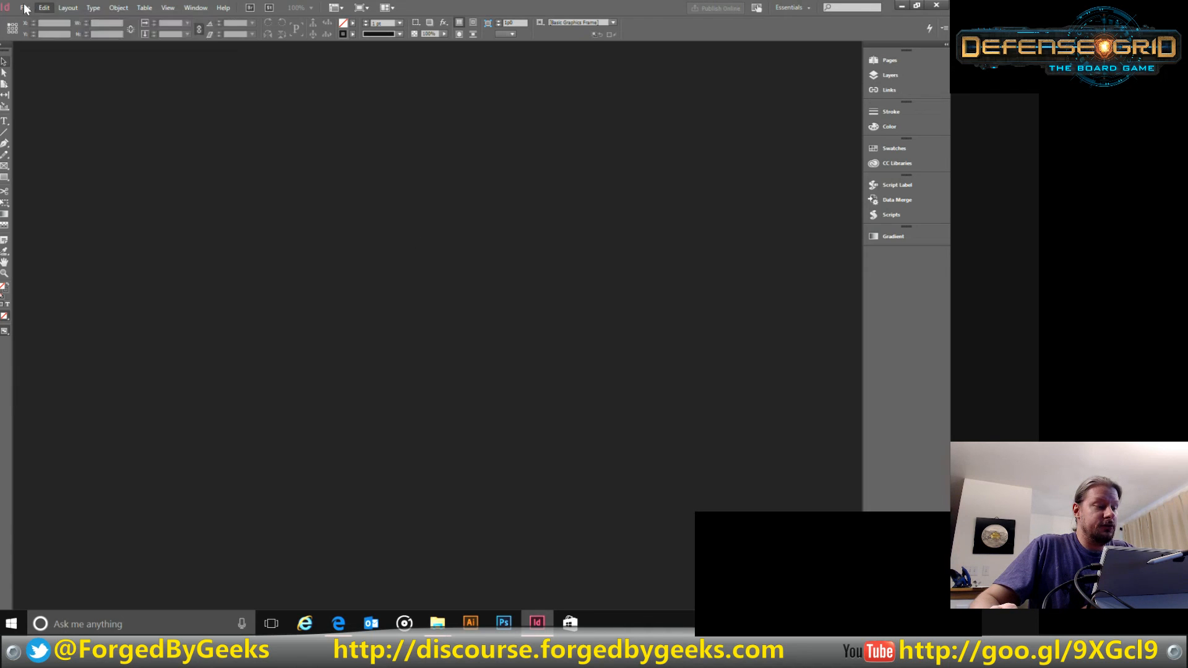
{"action": "mouse_move", "coordinate": [38, 10]}
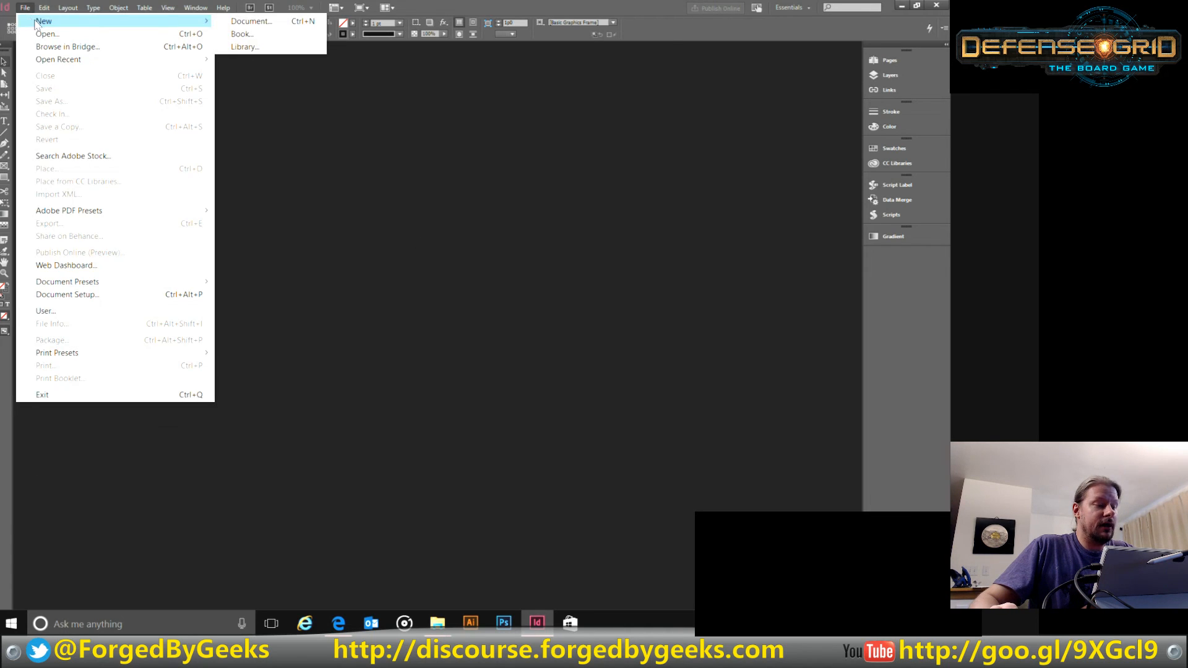
{"action": "left_click", "coordinate": [233, 24]}
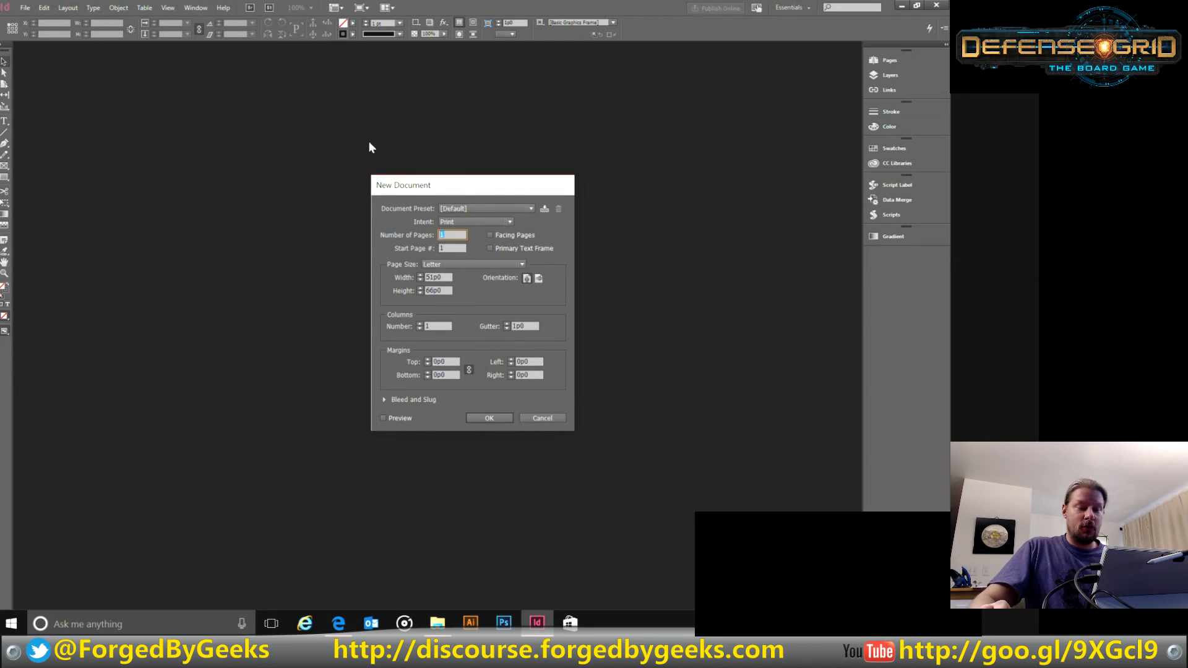
{"action": "left_click", "coordinate": [539, 280]}
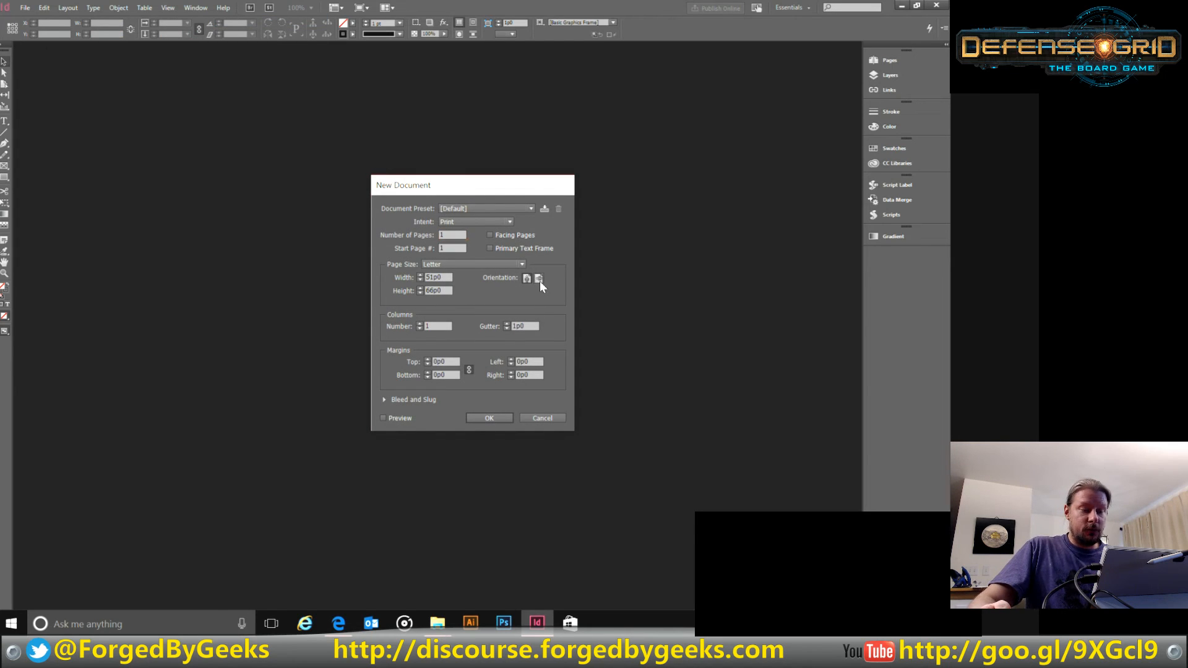
{"action": "left_click", "coordinate": [540, 279]}
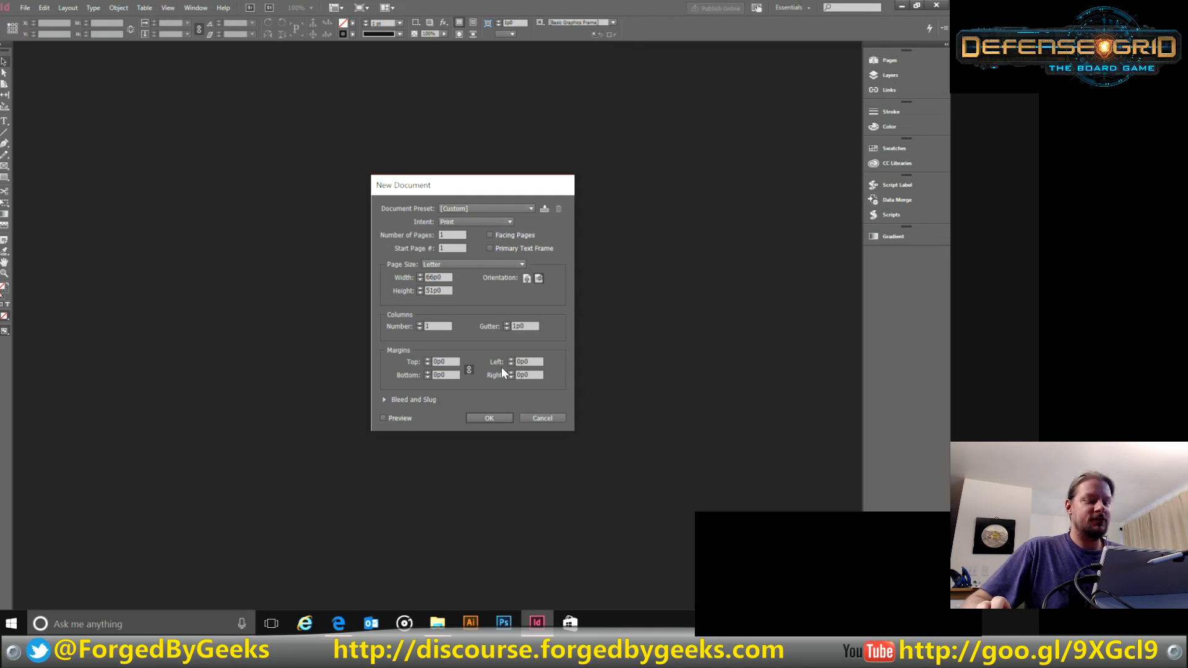
{"action": "left_click", "coordinate": [463, 264]}
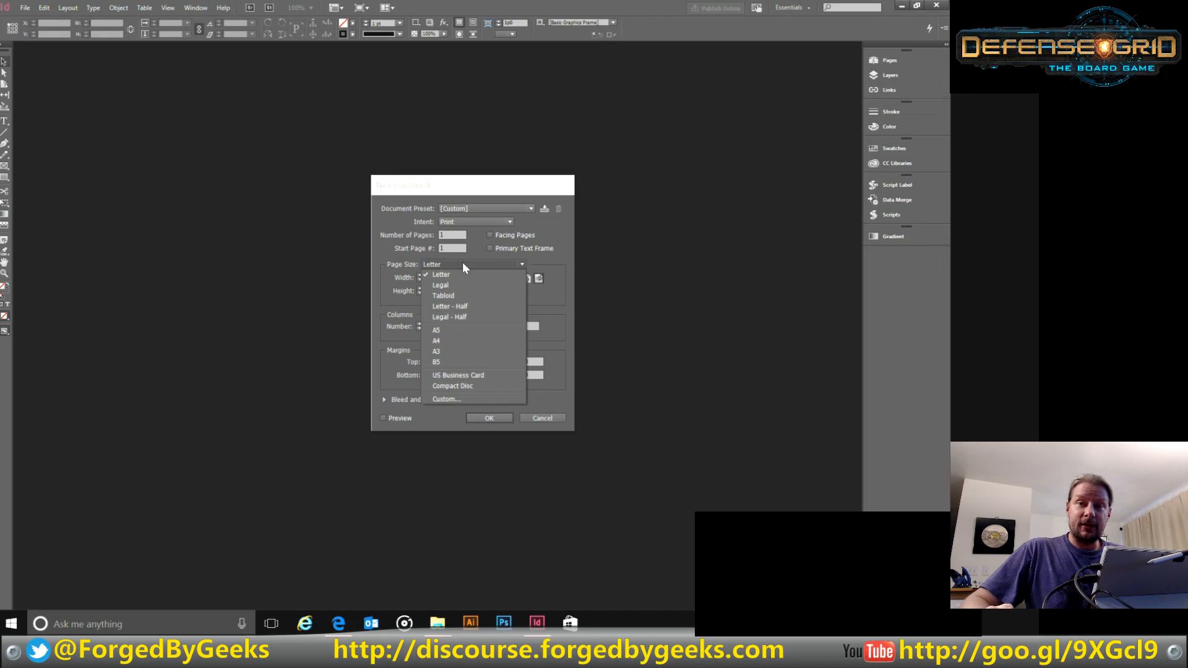
{"action": "left_click", "coordinate": [463, 264]}
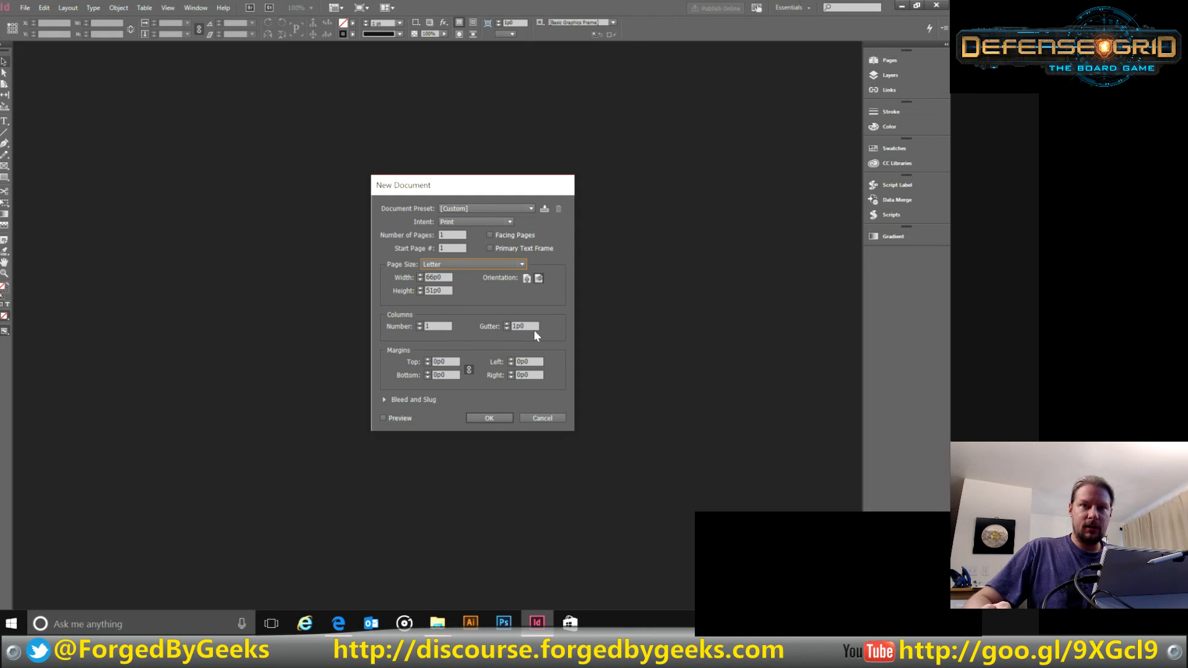
{"action": "left_click", "coordinate": [498, 418]}
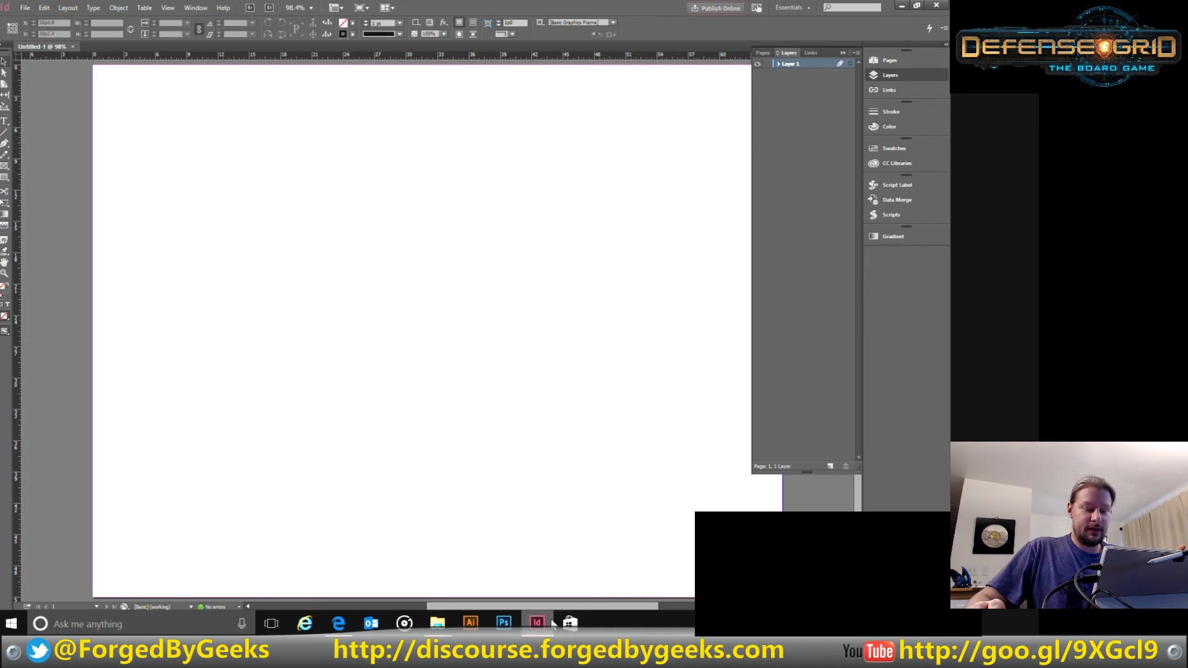
Step: Draw a rectangle about 12 picas wide by 16 picas tall near the page's upper-left corner
{"action": "left_click_drag", "start_coordinate": [561, 606], "coordinate": [578, 606]}
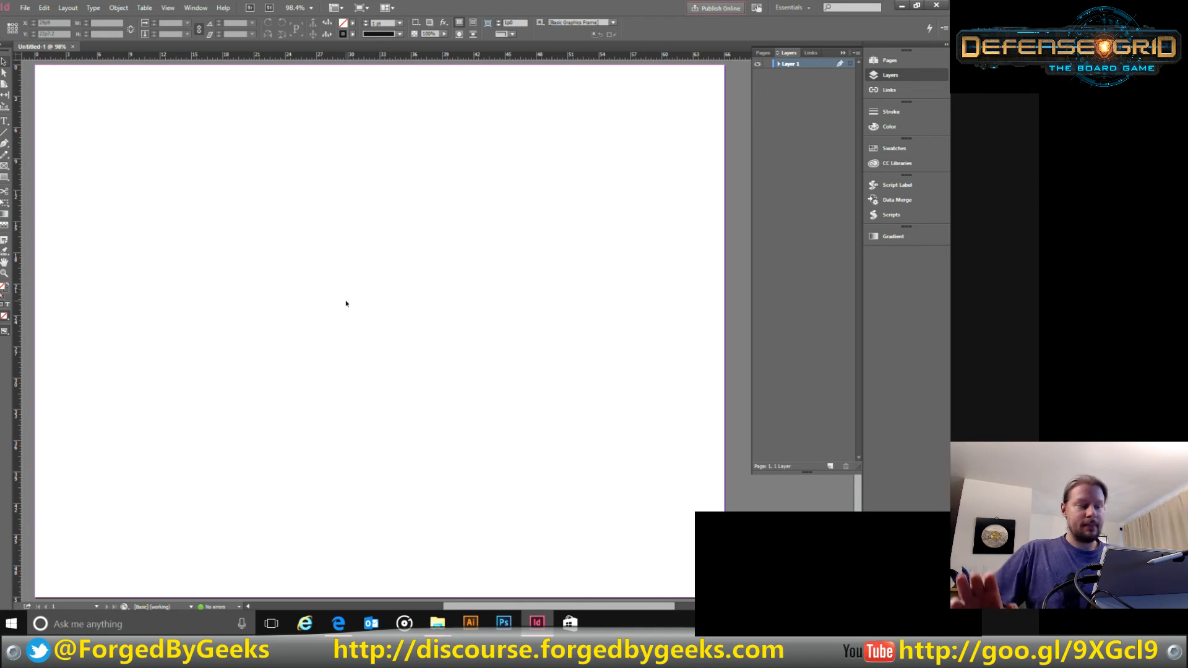
{"action": "left_click", "coordinate": [6, 178]}
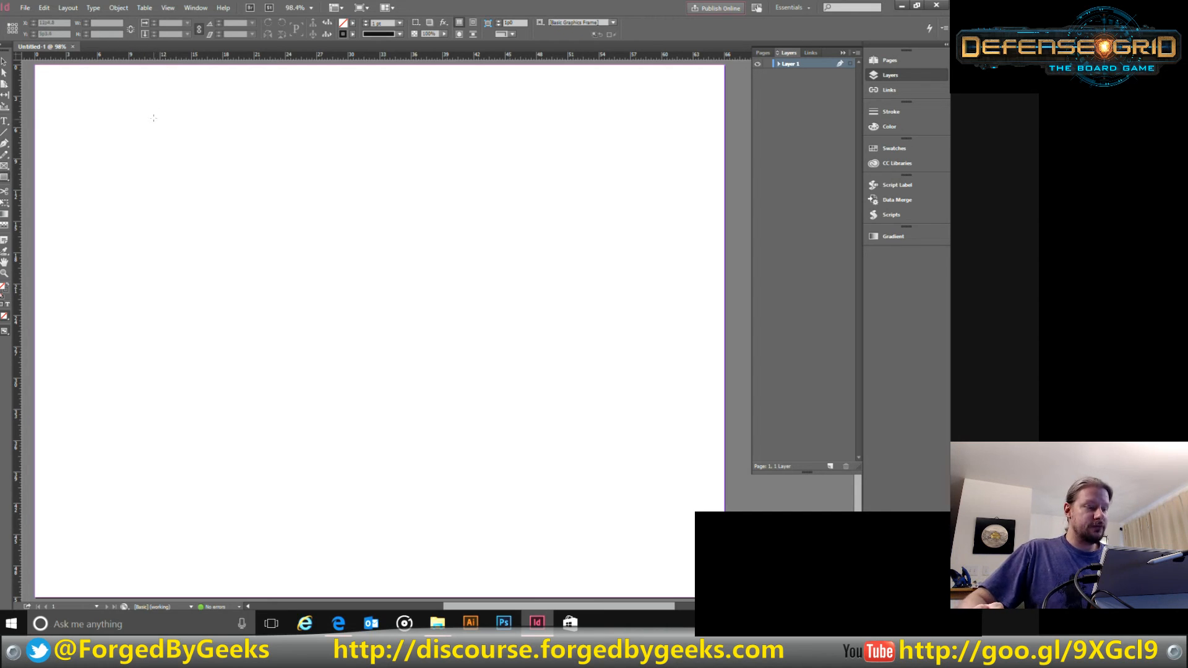
{"action": "left_click_drag", "start_coordinate": [154, 117], "coordinate": [282, 285]}
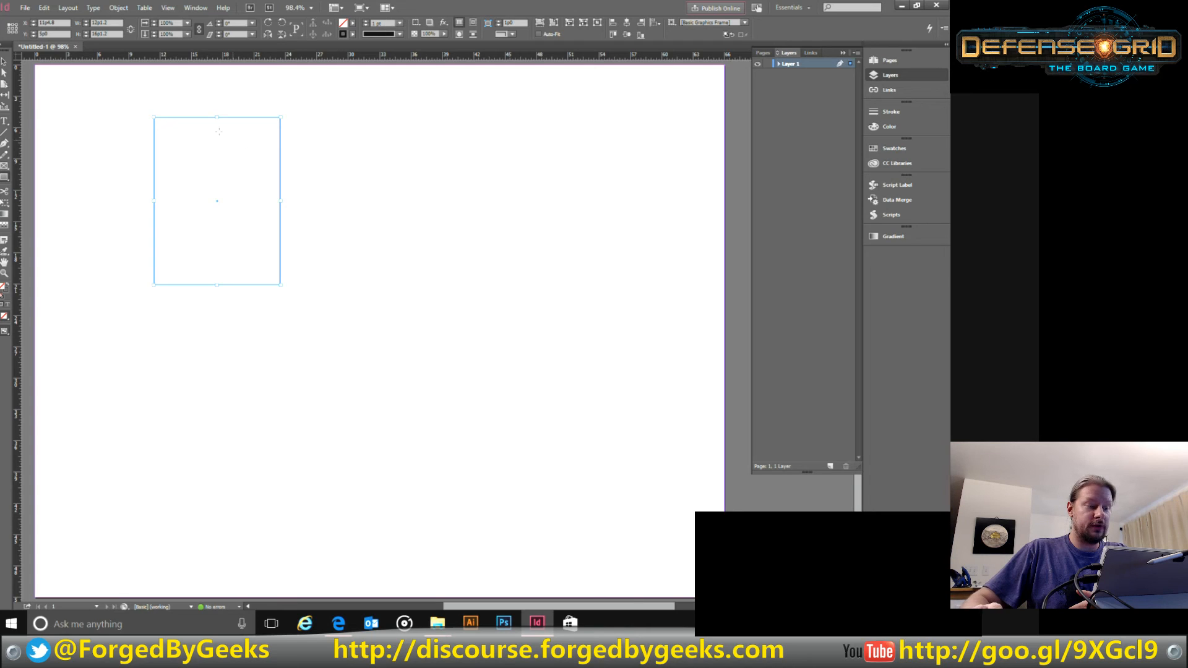
Step: Align the card rectangle's stroke to the inside of its edges
{"action": "key", "text": "ctrl+2"}
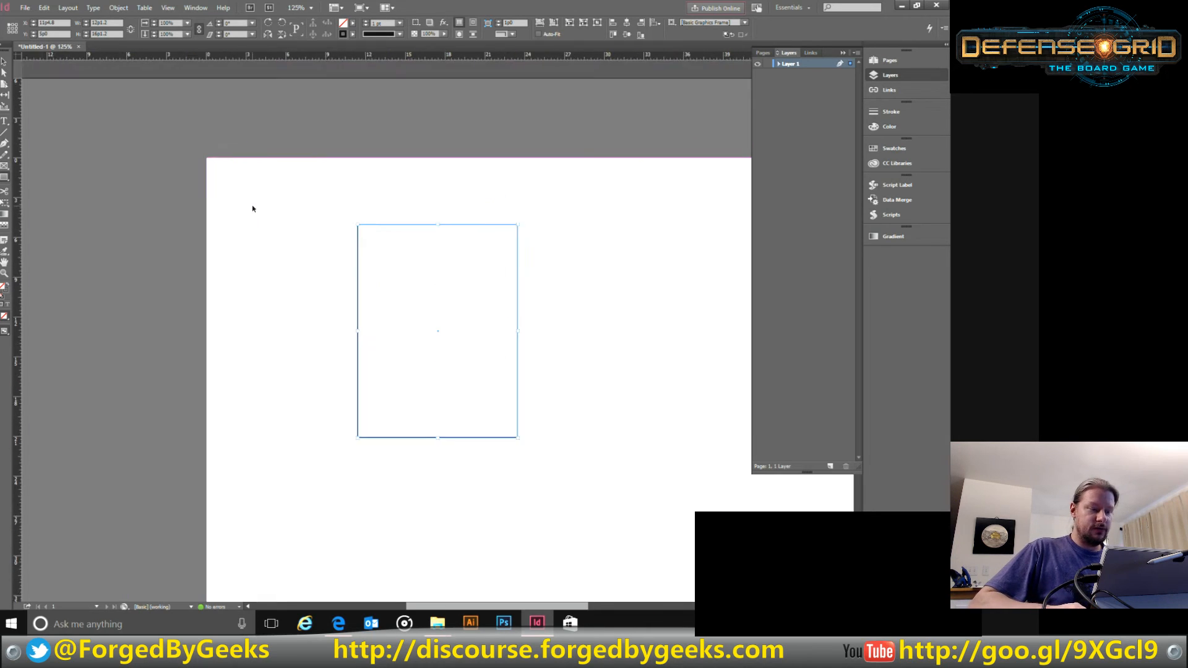
{"action": "key", "text": "ctrl+equal"}
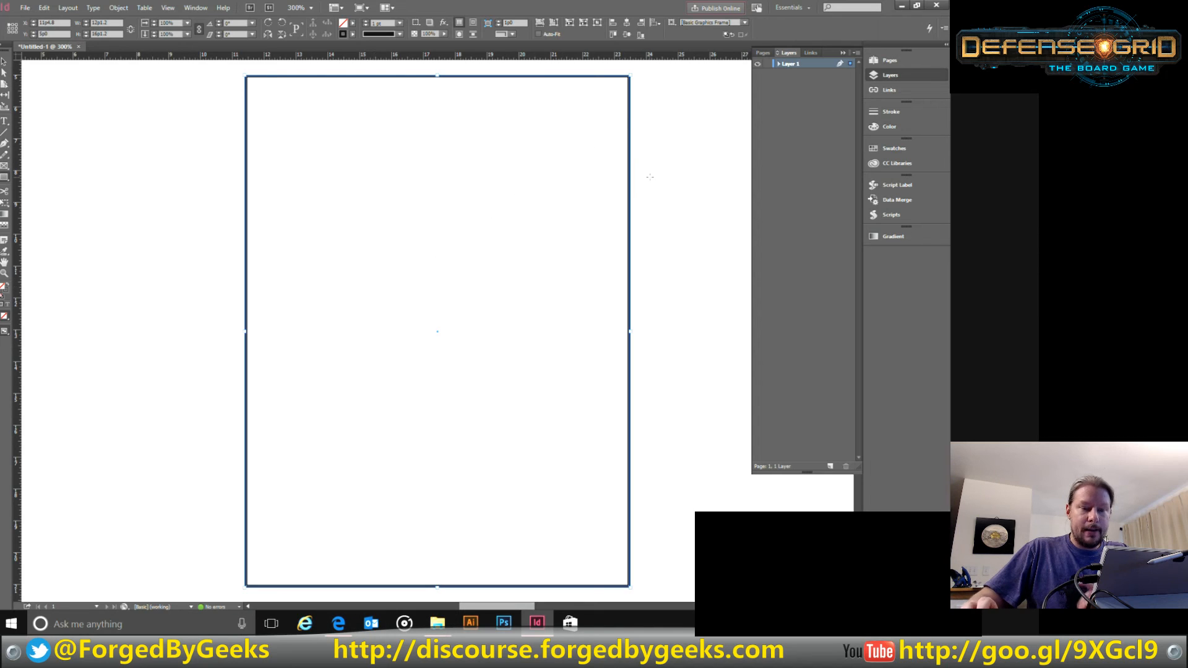
{"action": "left_click", "coordinate": [925, 110]}
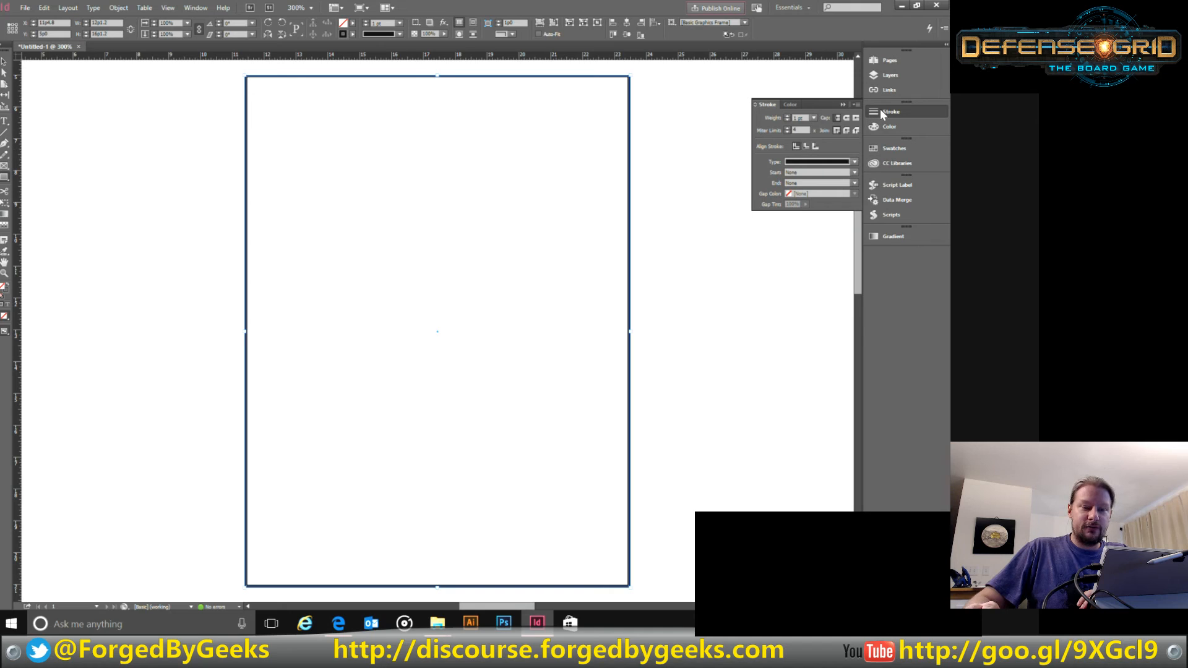
{"action": "left_click", "coordinate": [805, 146]}
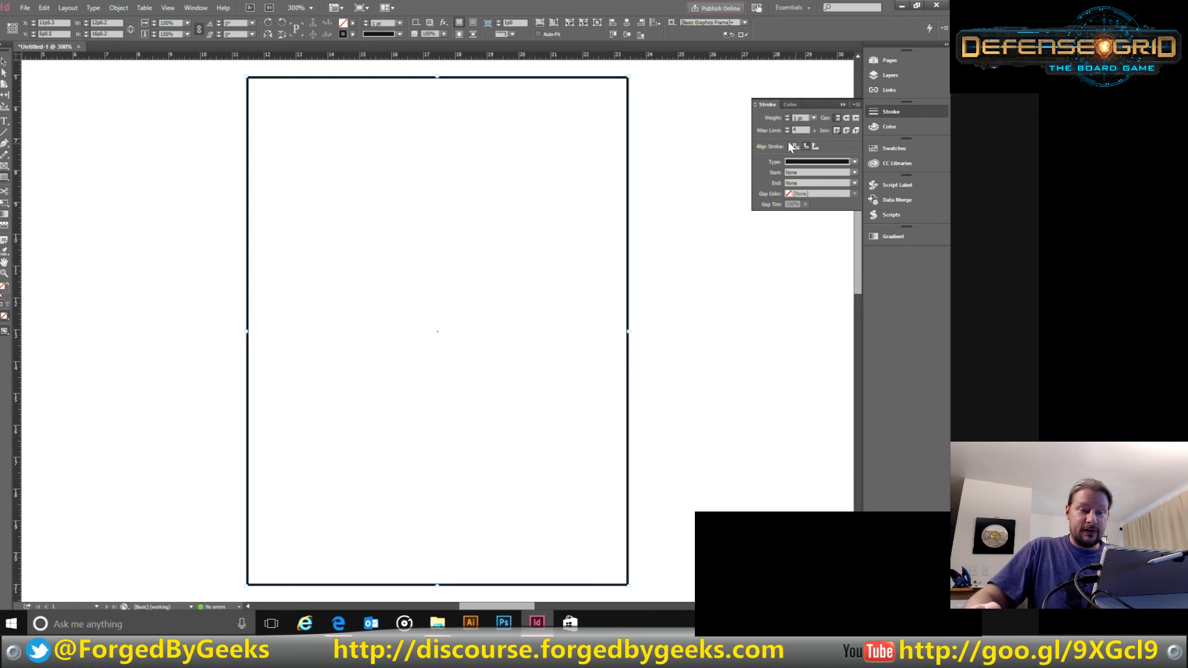
{"action": "left_click", "coordinate": [795, 146]}
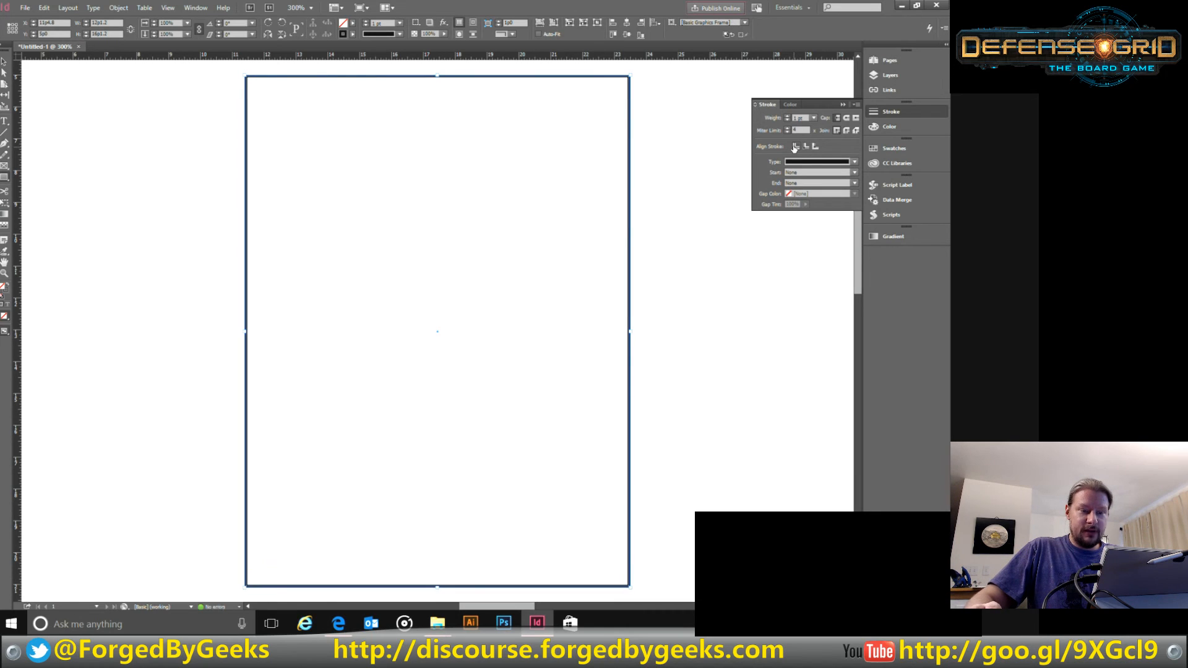
{"action": "left_click", "coordinate": [804, 149]}
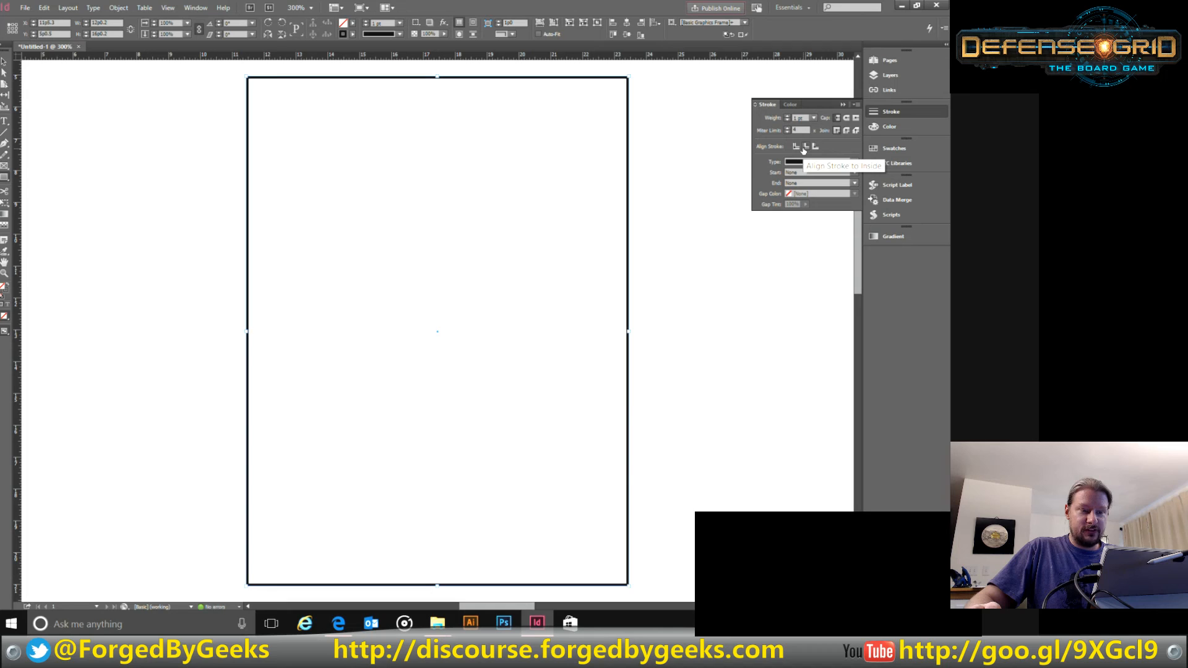
{"action": "left_click", "coordinate": [843, 103]}
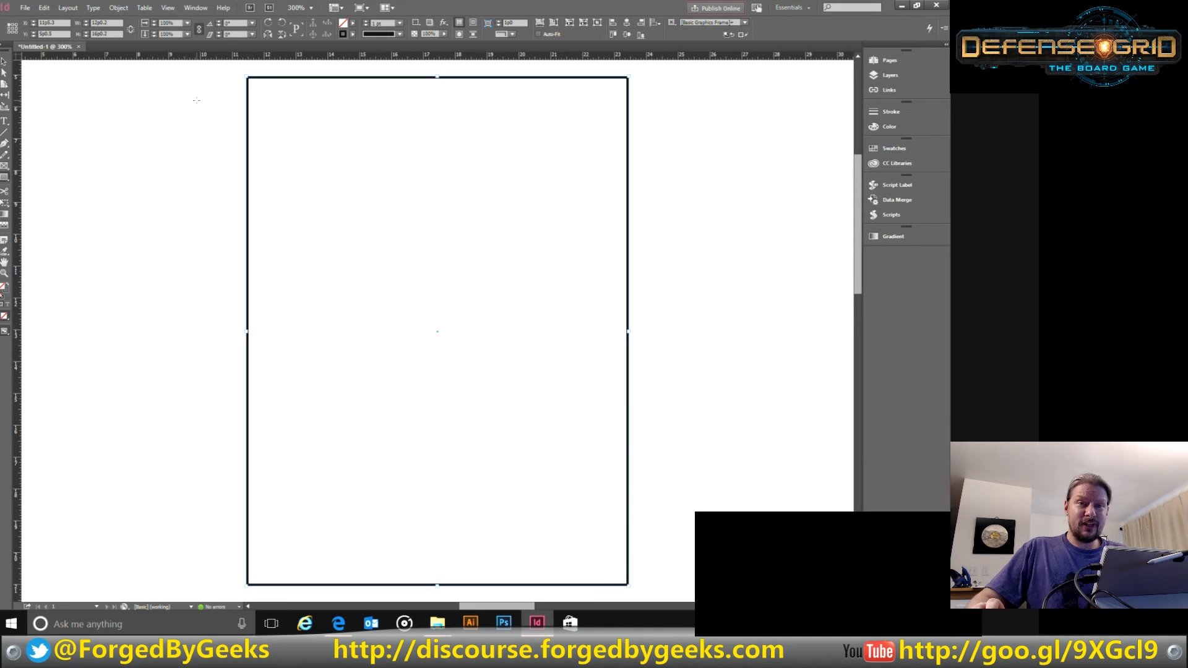
Step: Switch the horizontal and vertical ruler units to millimetres
{"action": "right_click", "coordinate": [228, 56]}
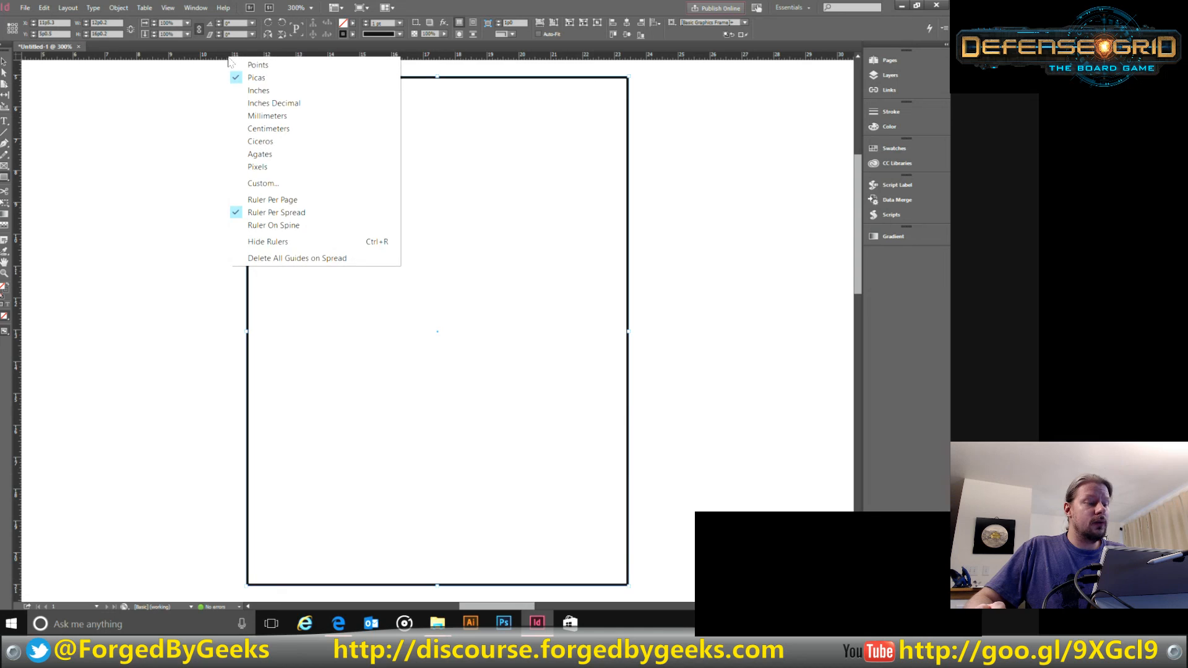
{"action": "left_click", "coordinate": [276, 115]}
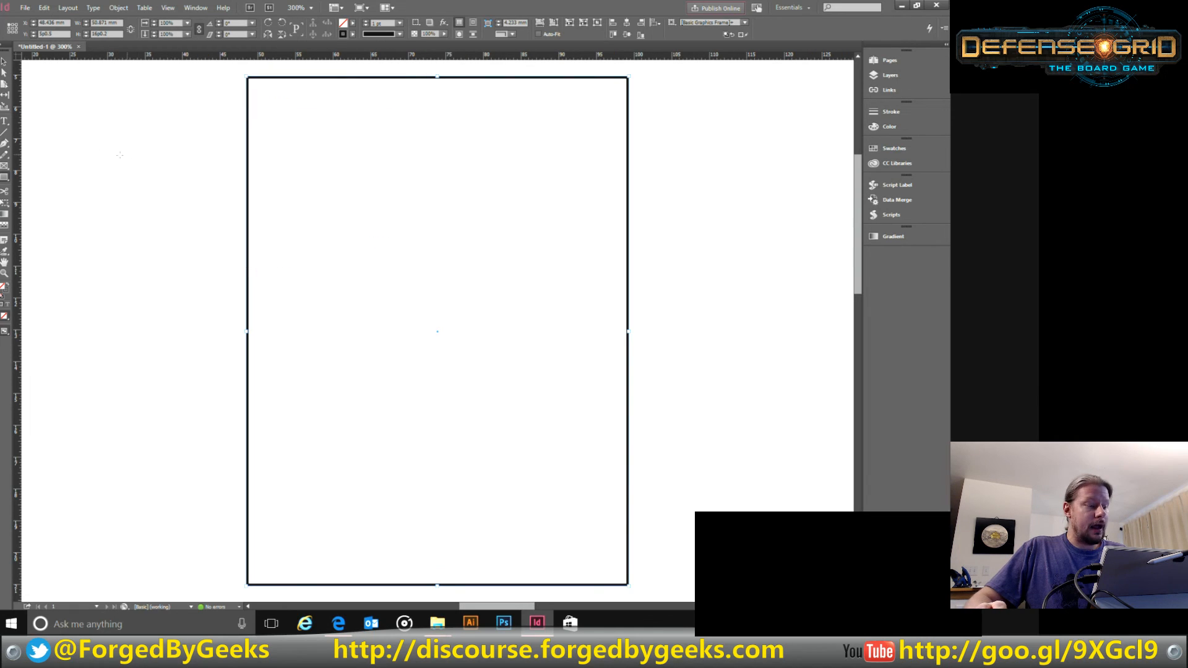
{"action": "right_click", "coordinate": [18, 146]}
{"action": "left_click", "coordinate": [56, 202]}
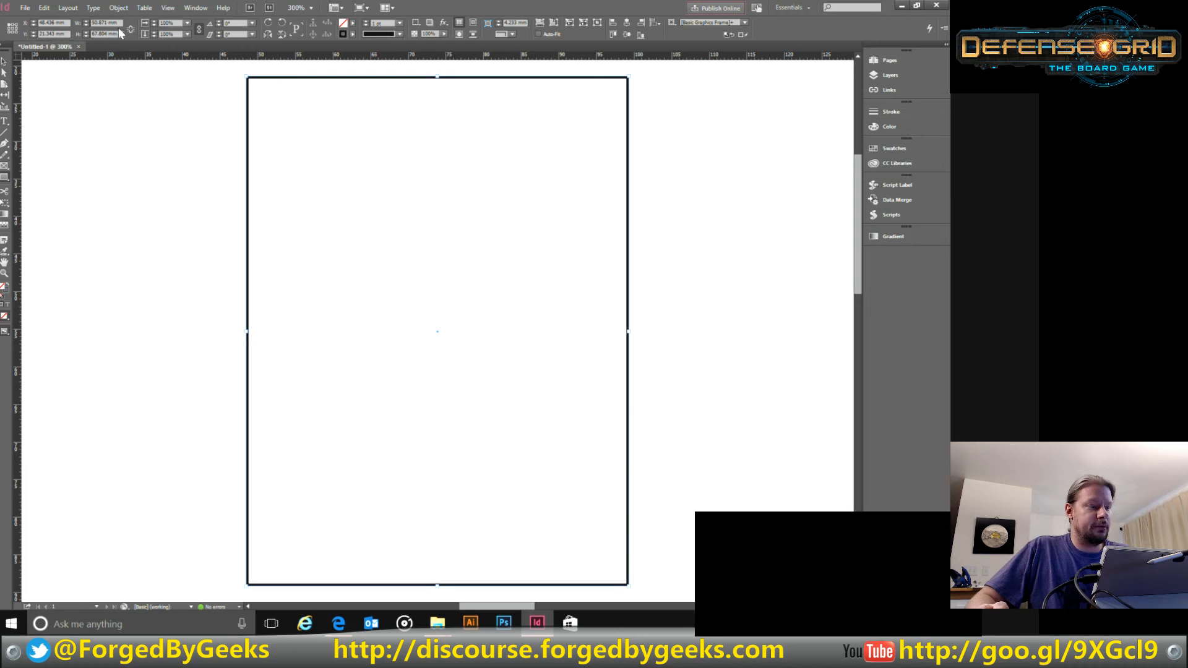
Step: Set the card rectangle's width to 63.5 mm and its height to 88 mm
{"action": "left_click", "coordinate": [107, 23]}
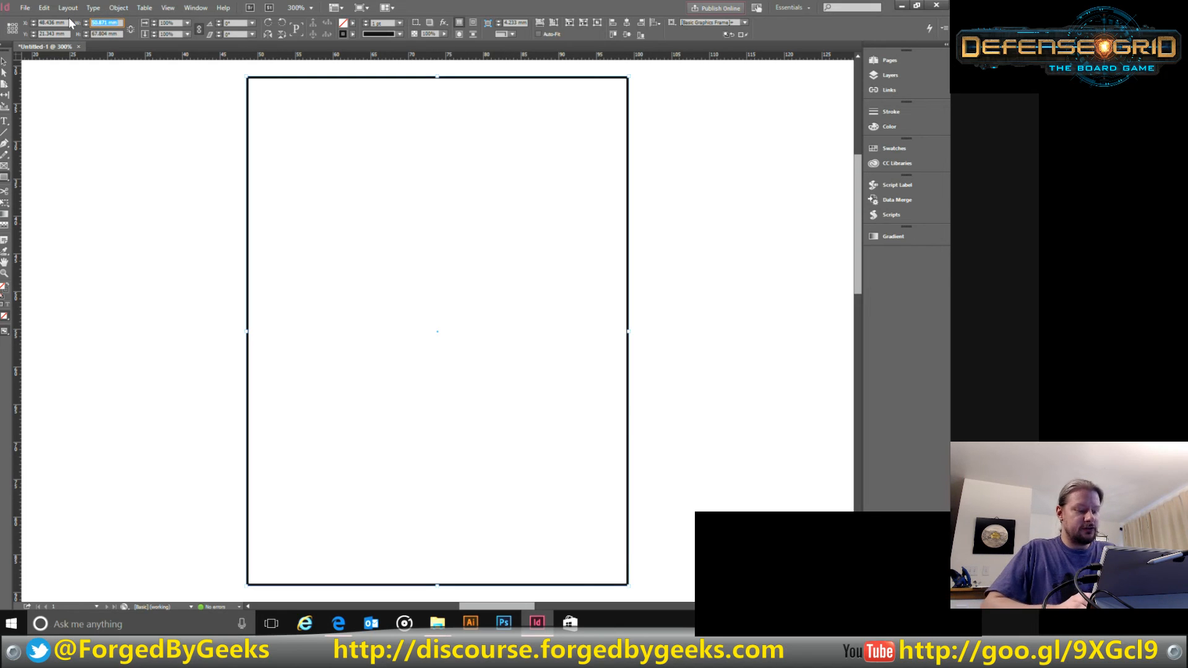
{"action": "type", "text": "53"}
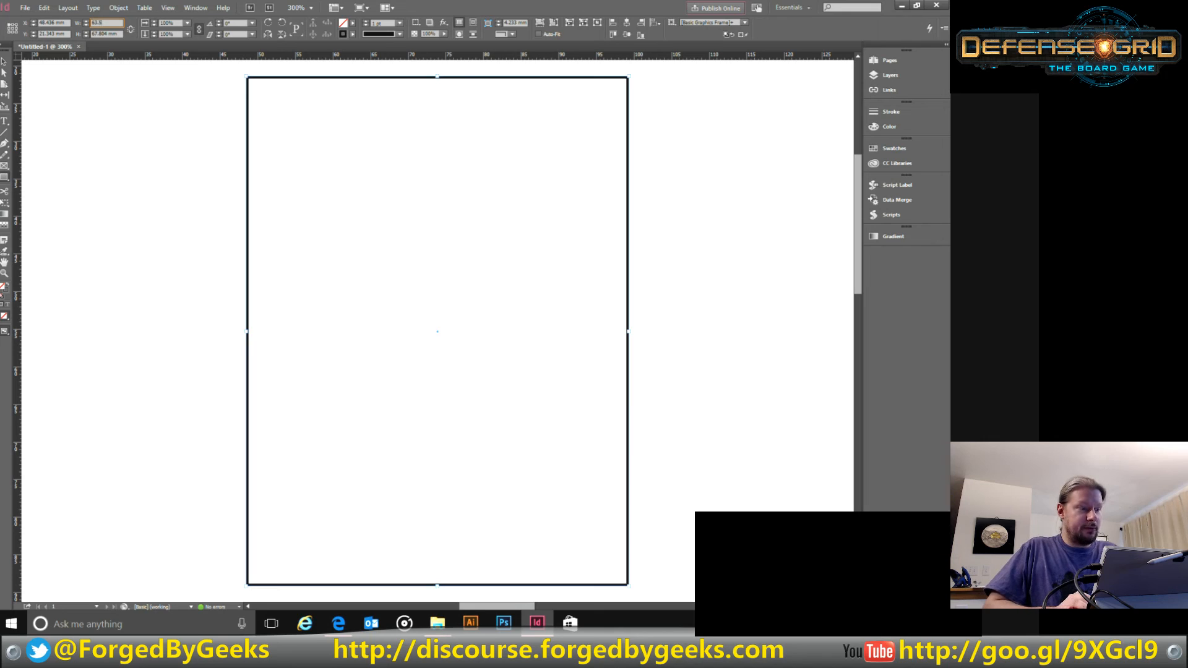
{"action": "key", "text": "Tab"}
{"action": "type", "text": "88"}
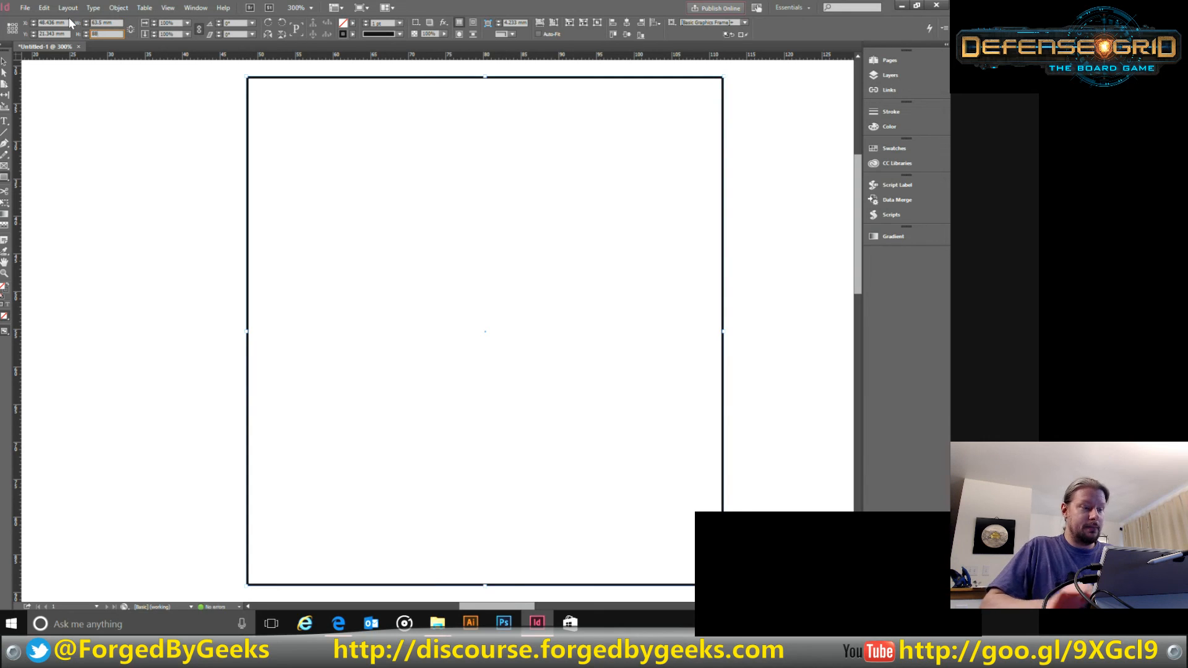
{"action": "key", "text": "Return"}
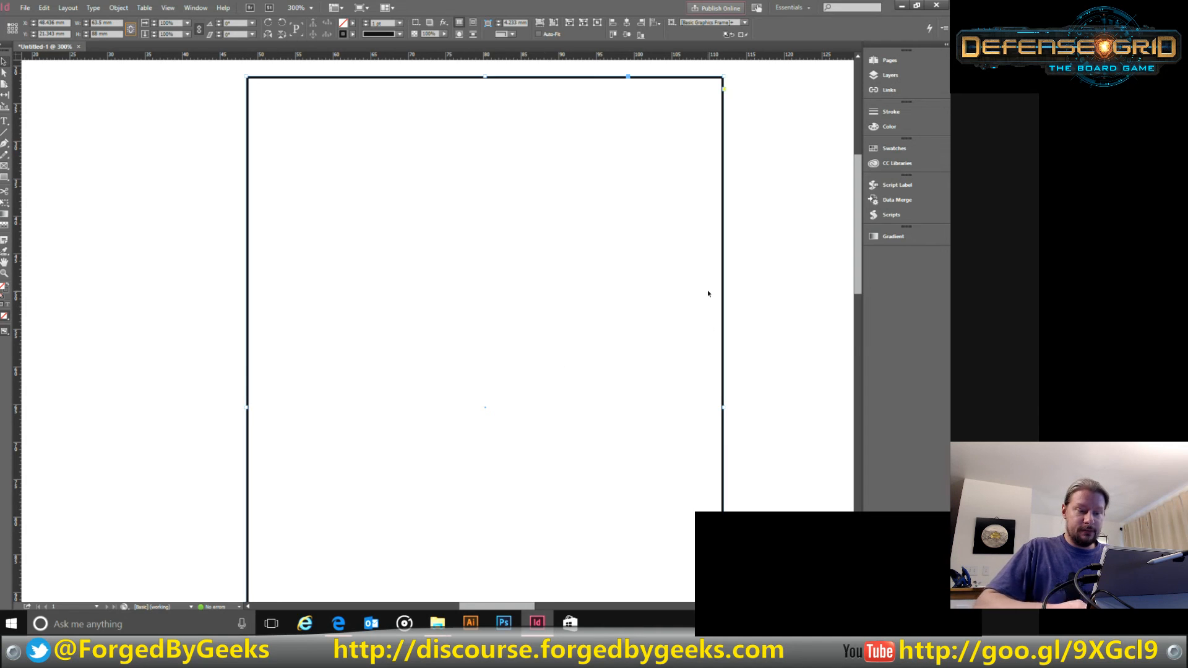
Step: Add a text frame about 54 by 7.5 mm at the top of the card, reading "Title"
{"action": "key", "text": "ctrl+minus"}
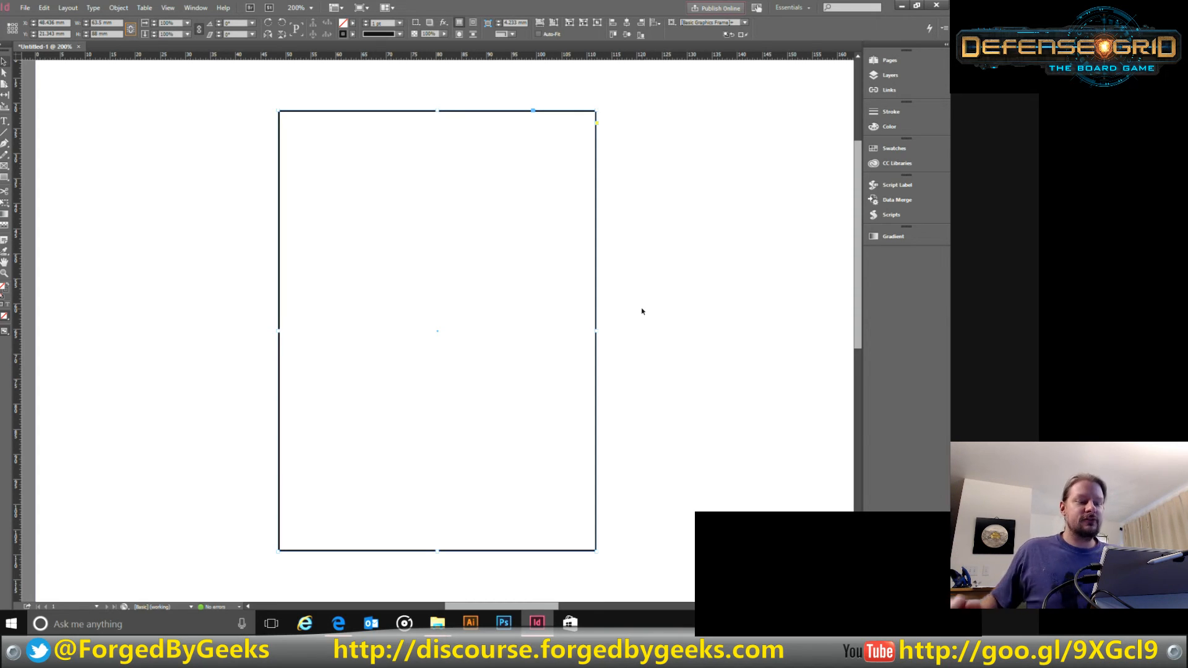
{"action": "left_click", "coordinate": [5, 121]}
{"action": "left_click_drag", "start_coordinate": [312, 123], "coordinate": [581, 159]}
{"action": "type", "text": "Title"}
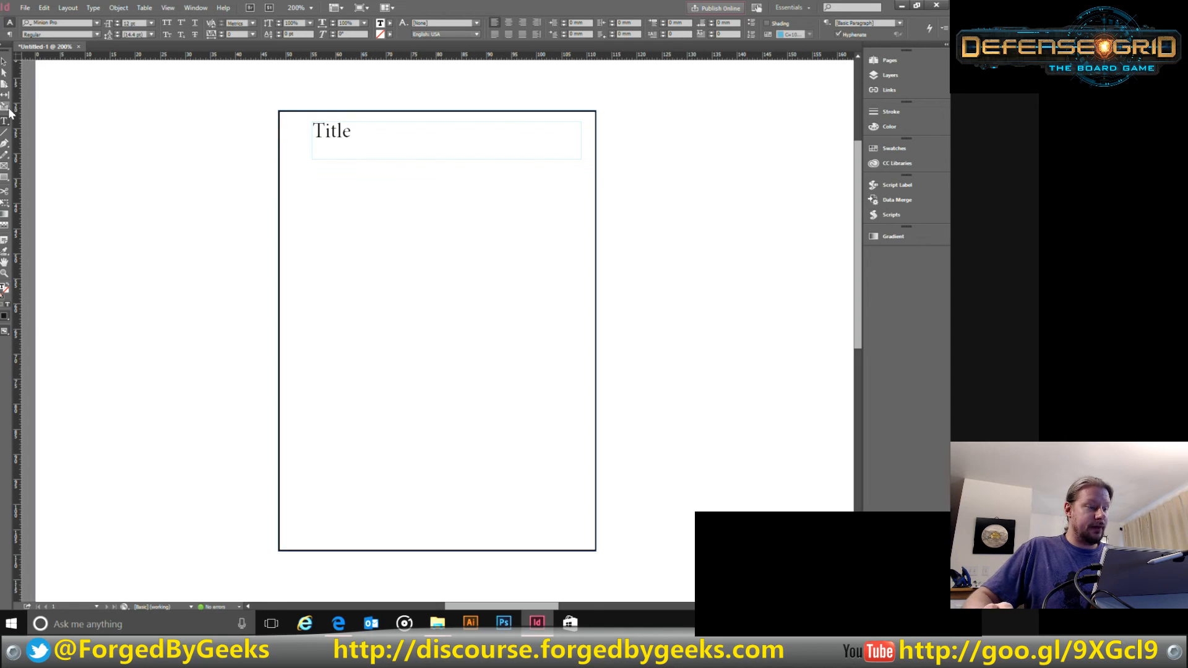
Step: Draw a rectangle about 56 by 38 mm below the title and add a text frame beneath it reading "Description"
{"action": "left_click", "coordinate": [4, 178]}
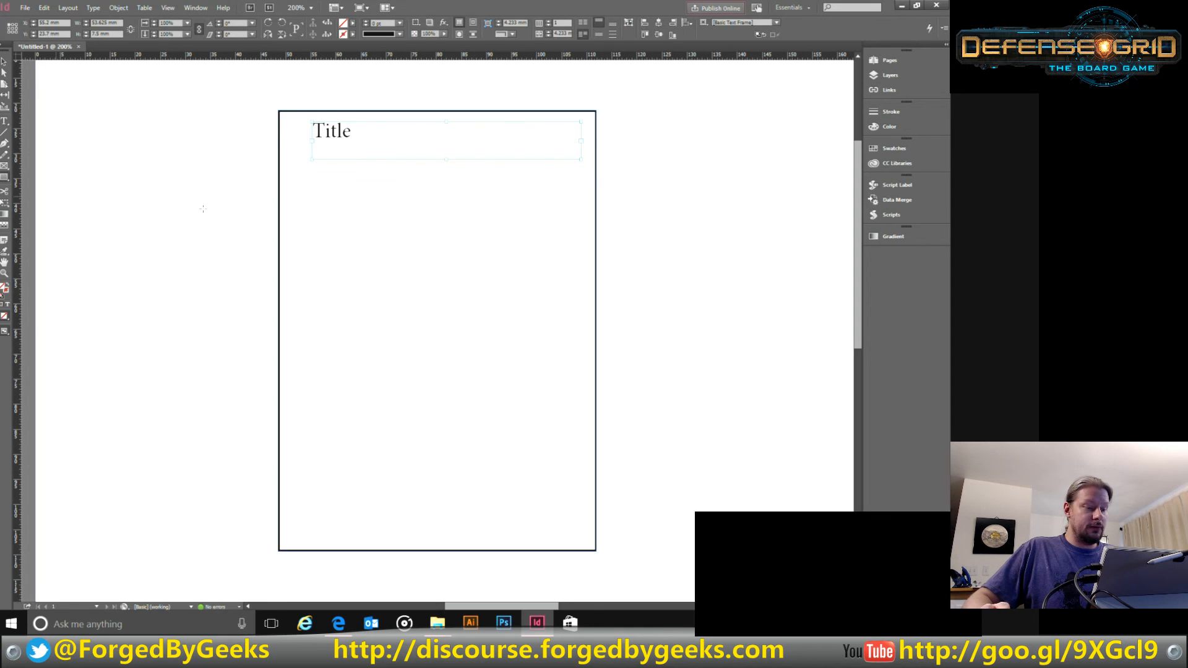
{"action": "left_click_drag", "start_coordinate": [302, 179], "coordinate": [583, 369]}
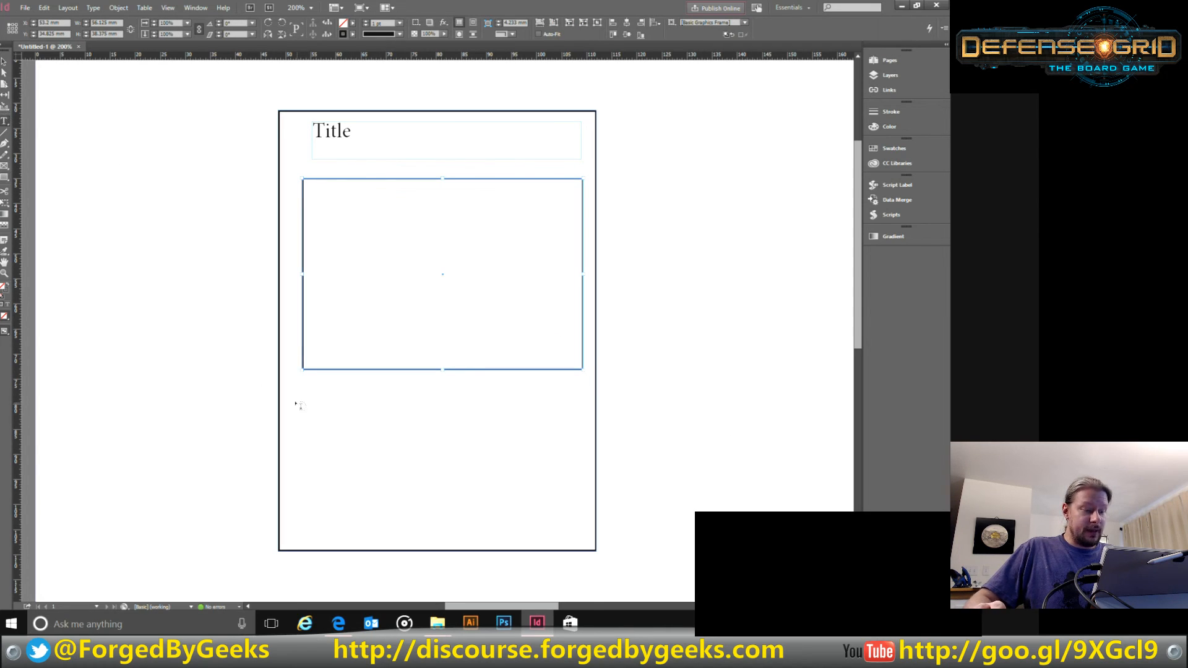
{"action": "left_click_drag", "start_coordinate": [289, 400], "coordinate": [570, 529]}
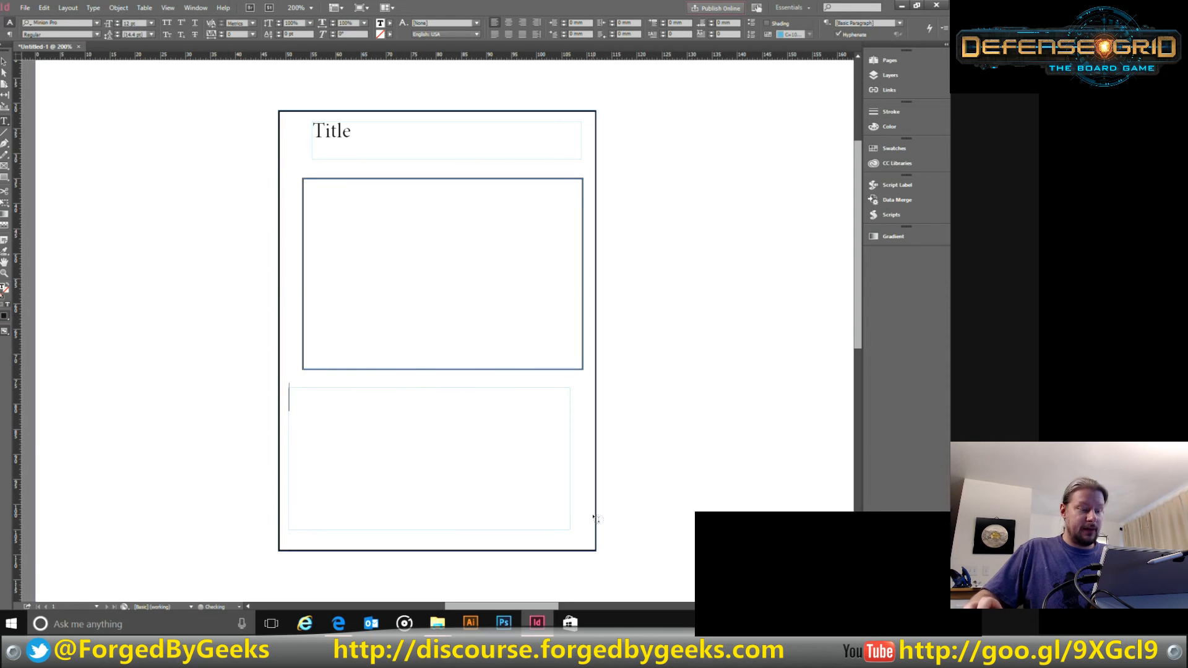
{"action": "type", "text": "Descr"}
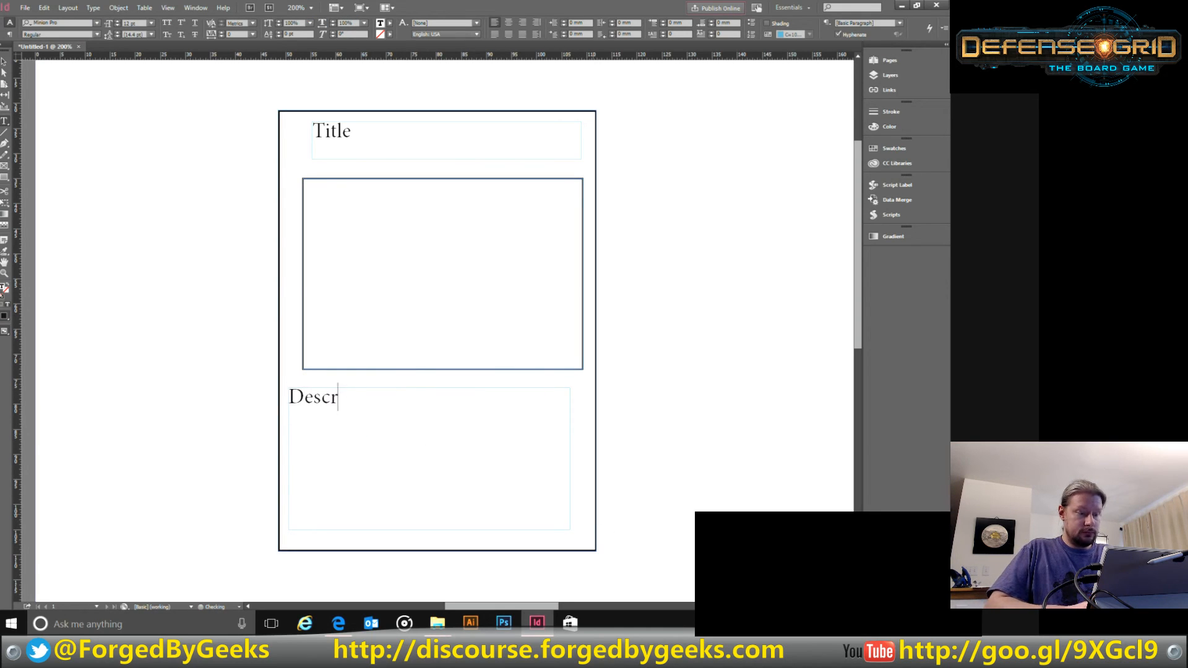
{"action": "type", "text": "iption"}
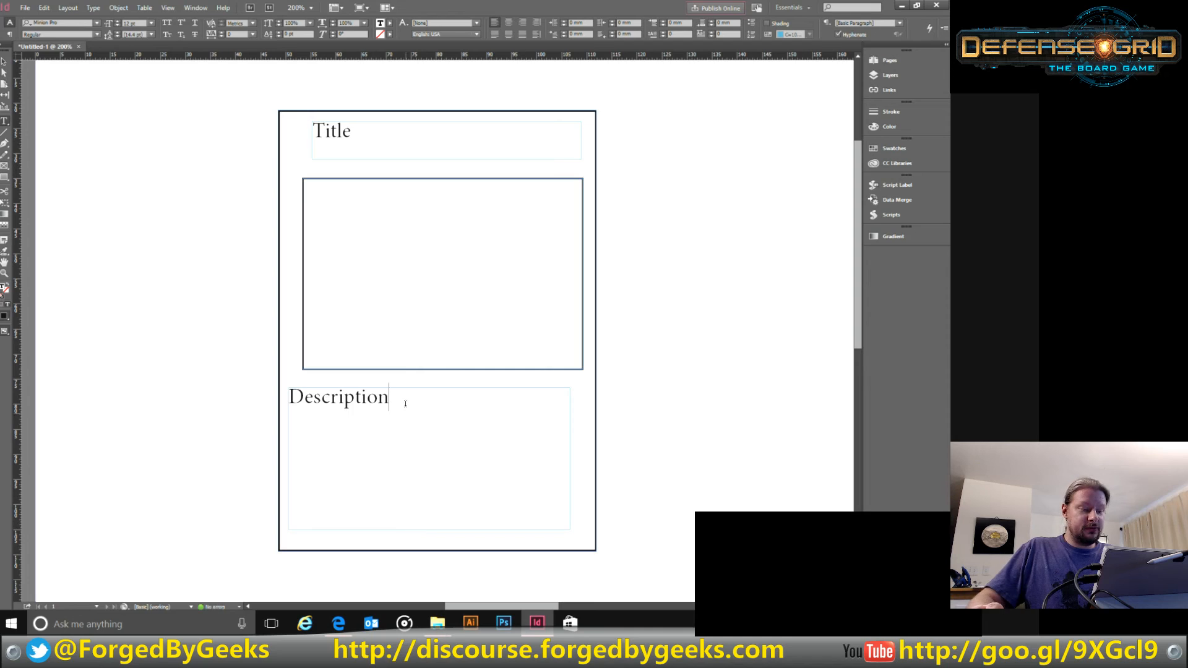
Step: Set the font of the "Title" text to Renegade
{"action": "double_click", "coordinate": [374, 125]}
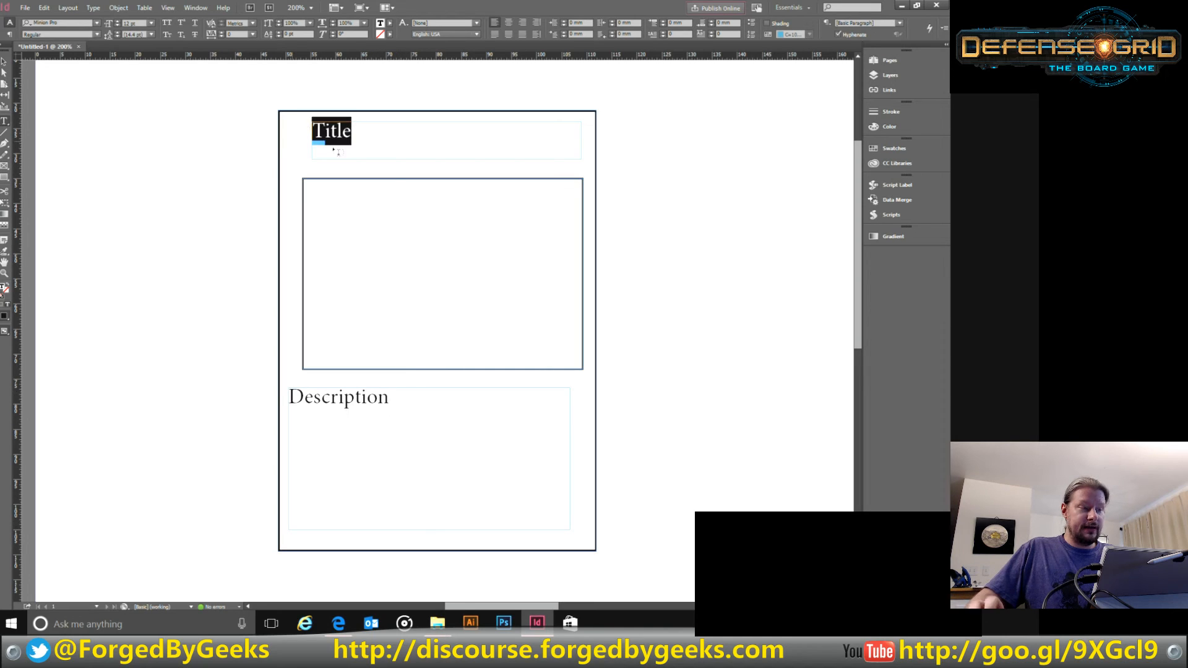
{"action": "left_click", "coordinate": [83, 18]}
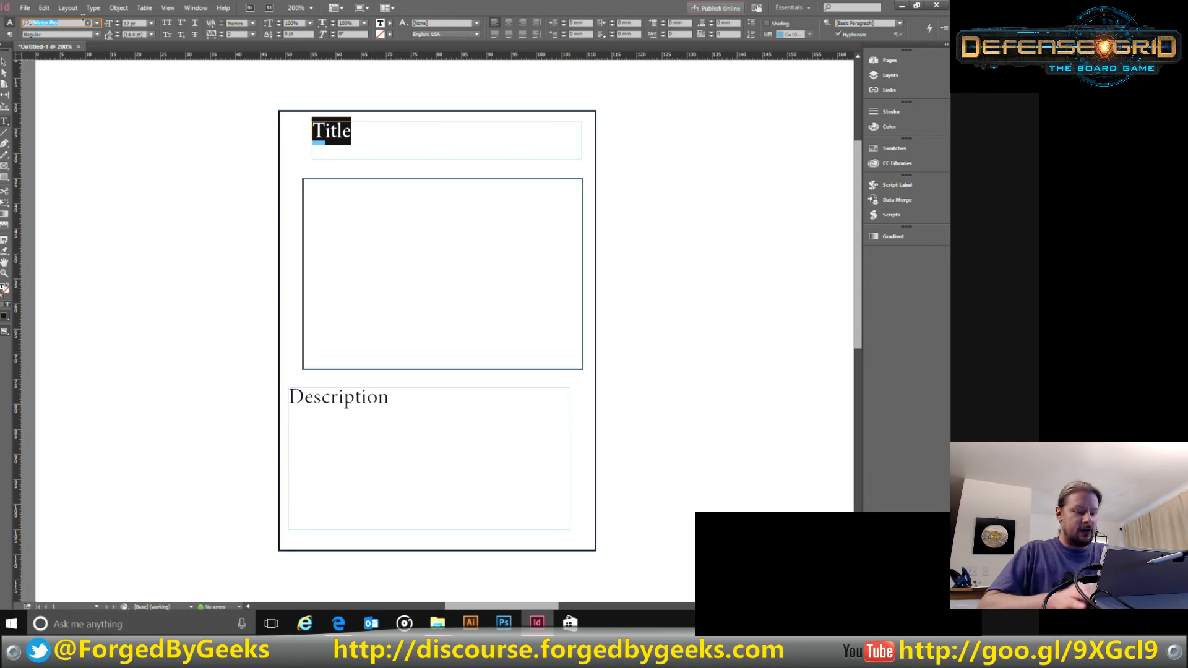
{"action": "type", "text": "rene"}
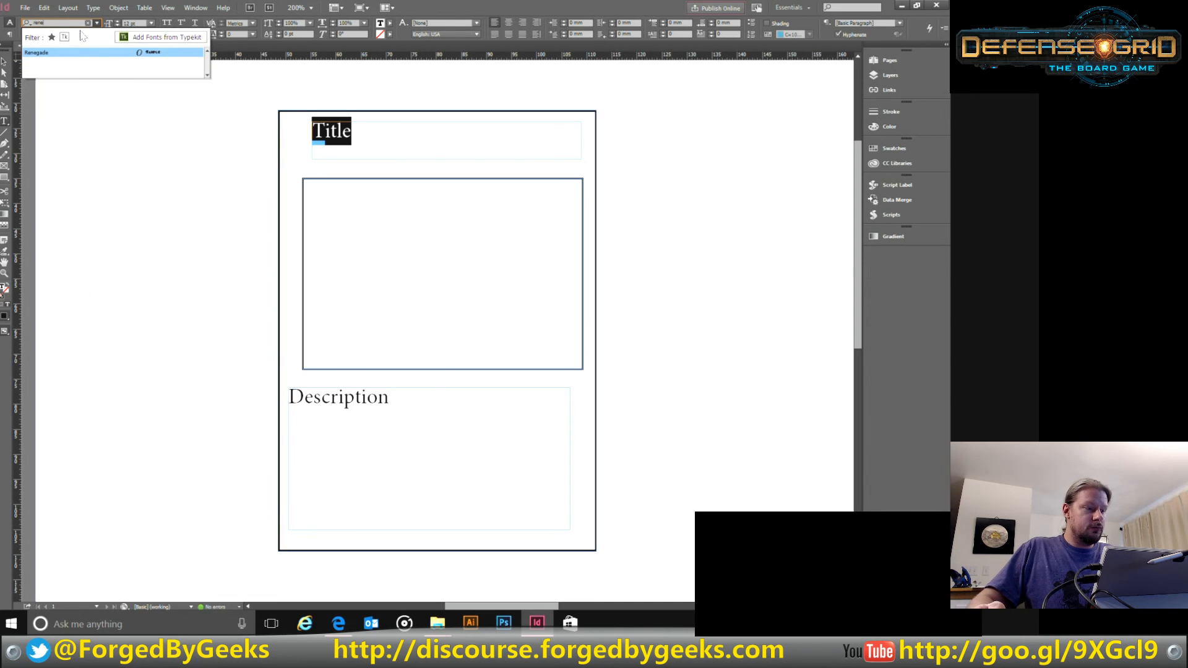
{"action": "left_click", "coordinate": [73, 54]}
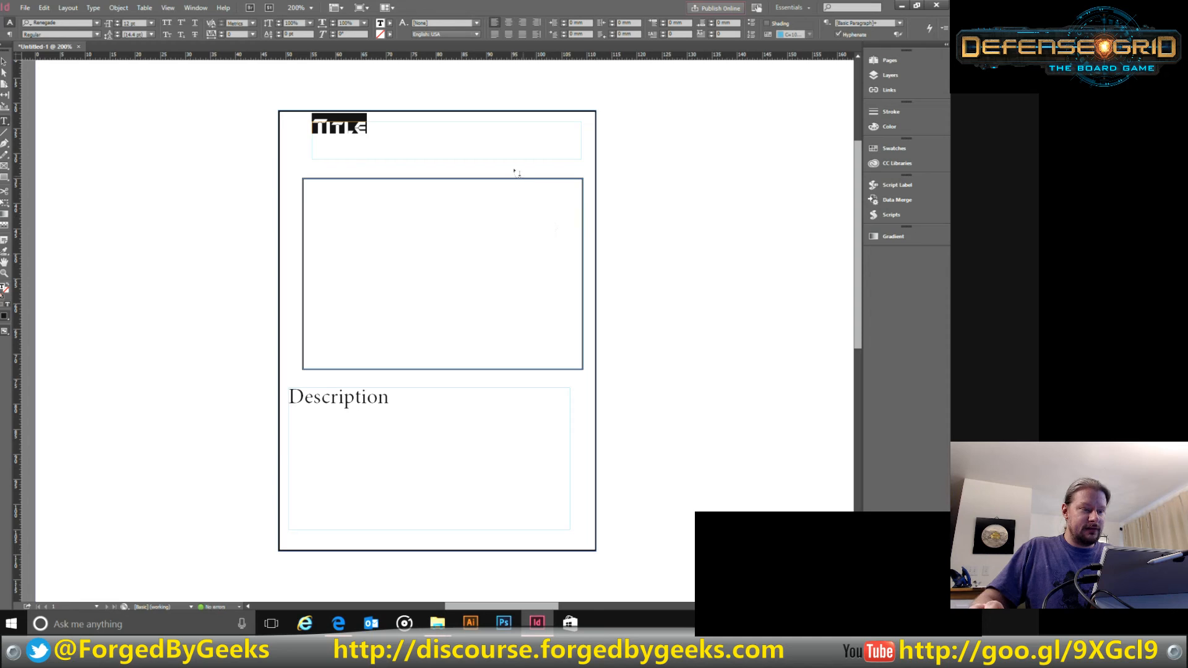
{"action": "left_click", "coordinate": [403, 139]}
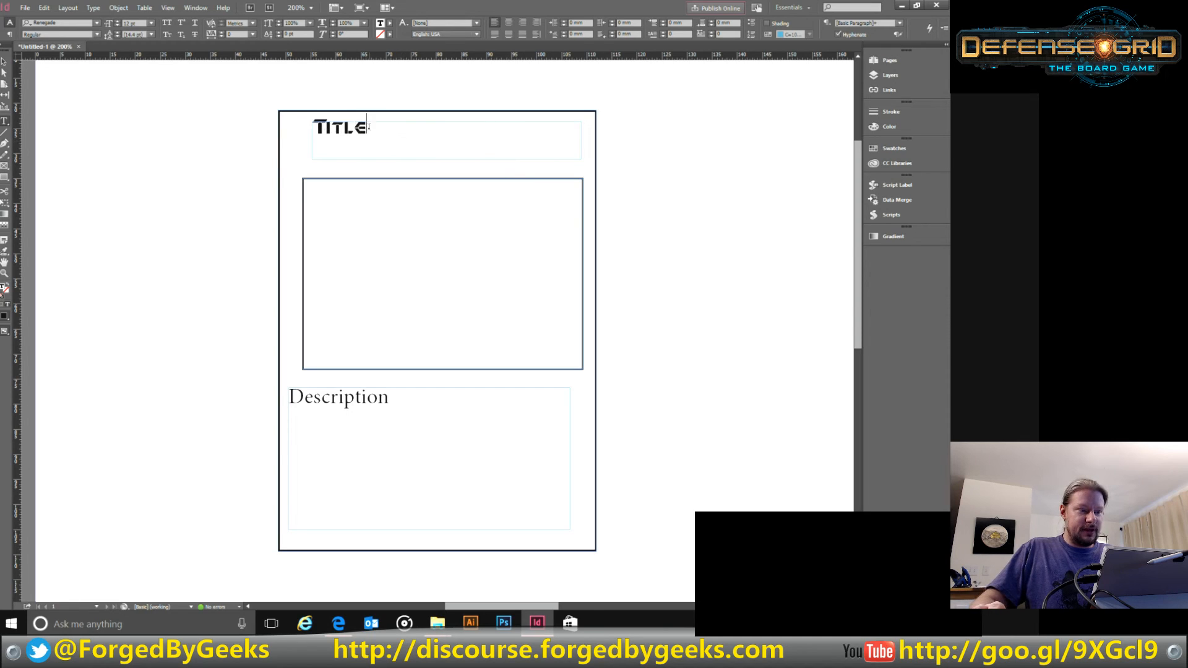
Step: Set the font of the "Description" text to Segoe UI Regular
{"action": "left_click_drag", "start_coordinate": [408, 403], "coordinate": [250, 399]}
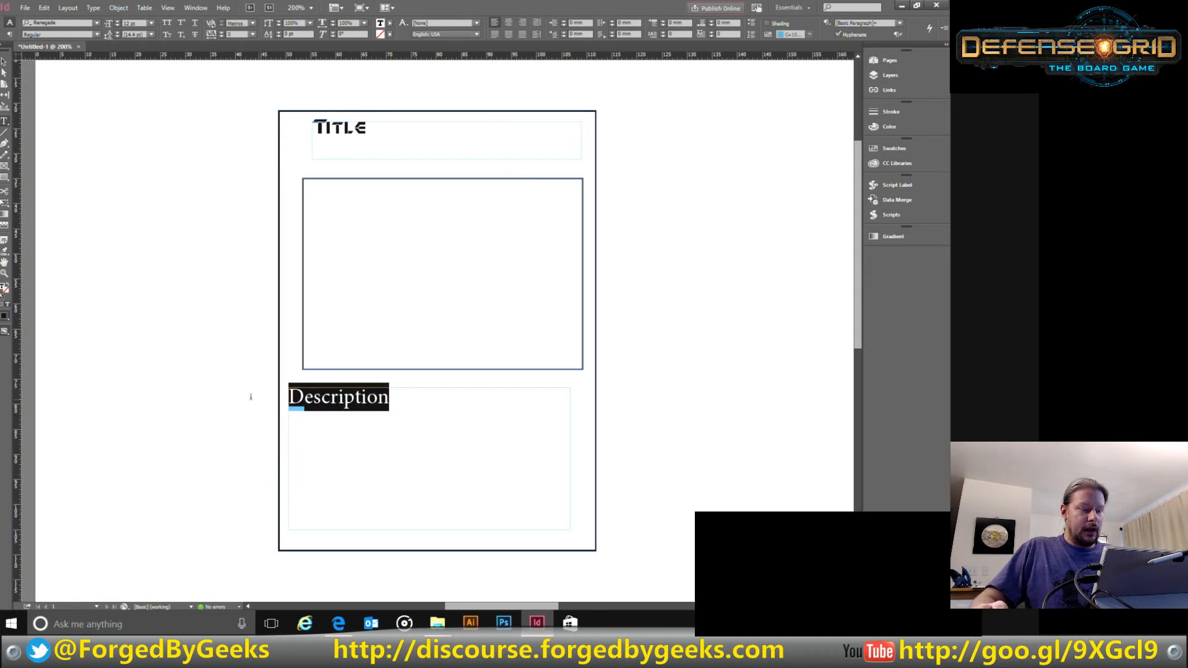
{"action": "left_click", "coordinate": [96, 23]}
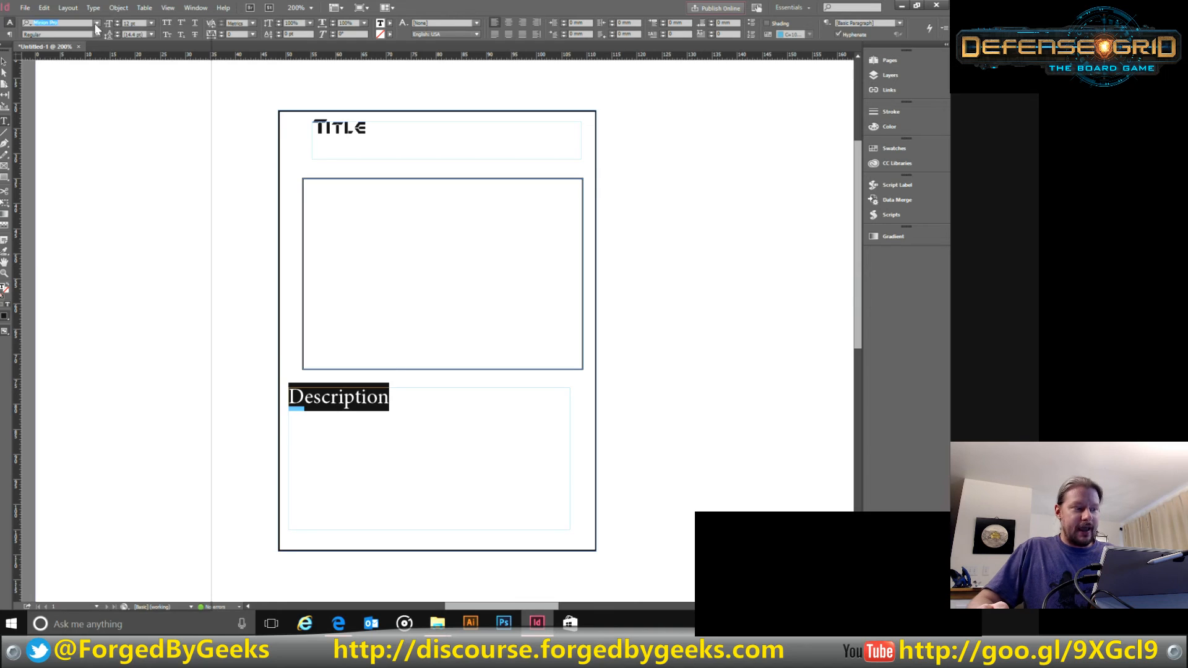
{"action": "type", "text": "seg"}
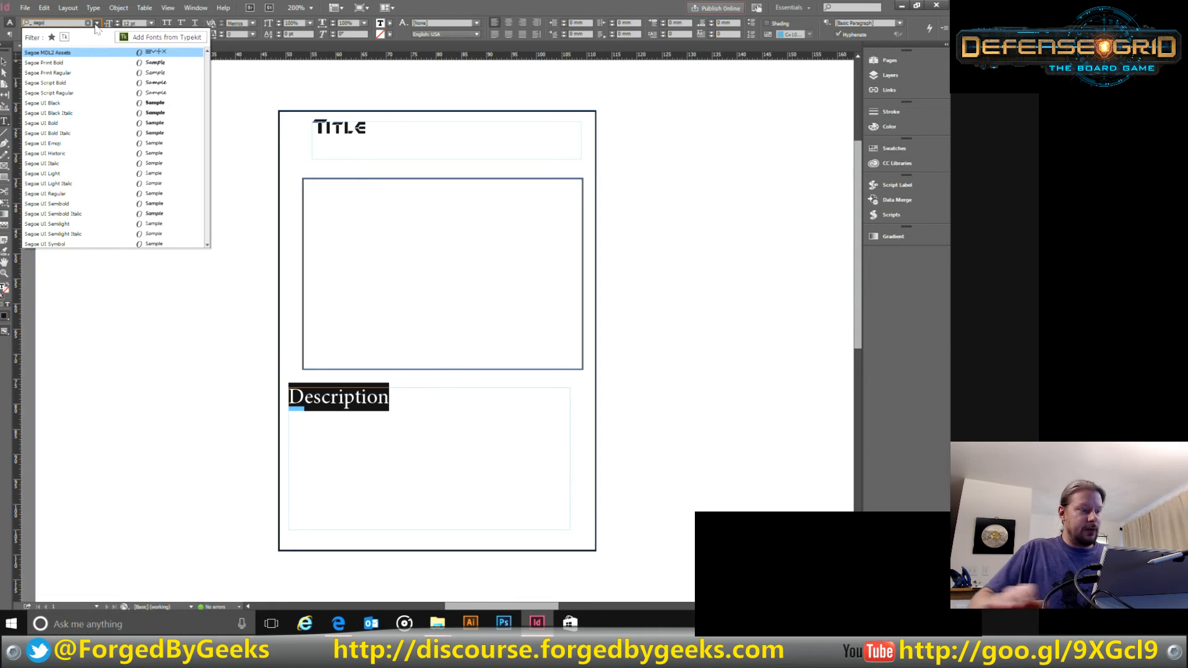
{"action": "type", "text": "o"}
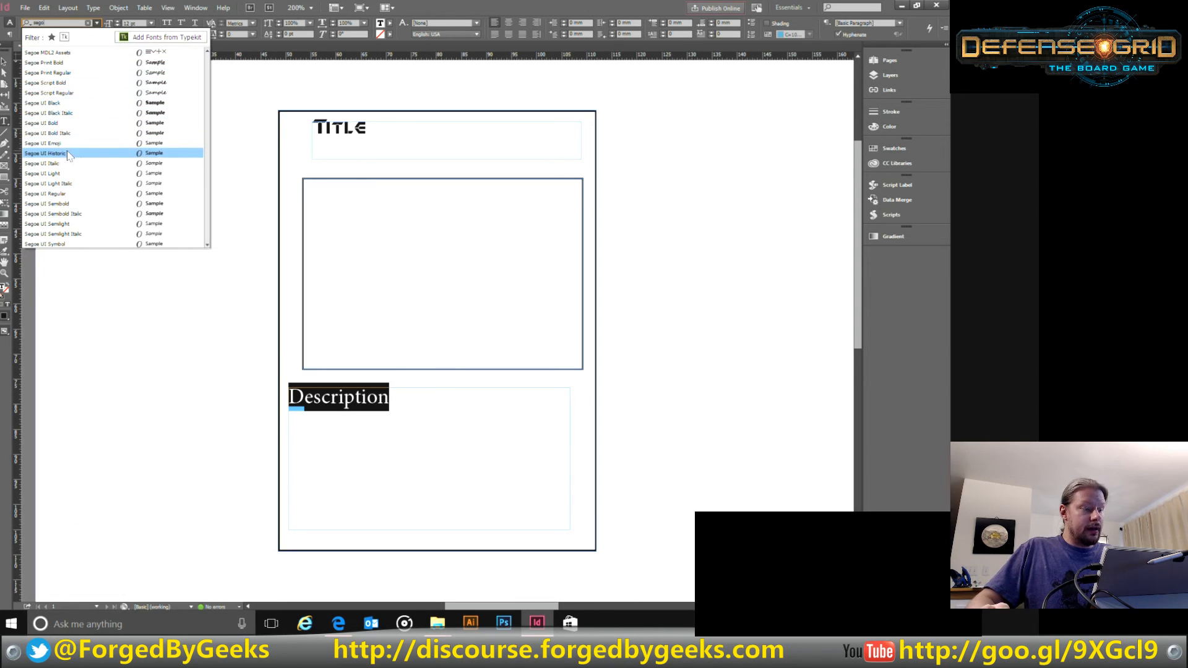
{"action": "left_click", "coordinate": [75, 194]}
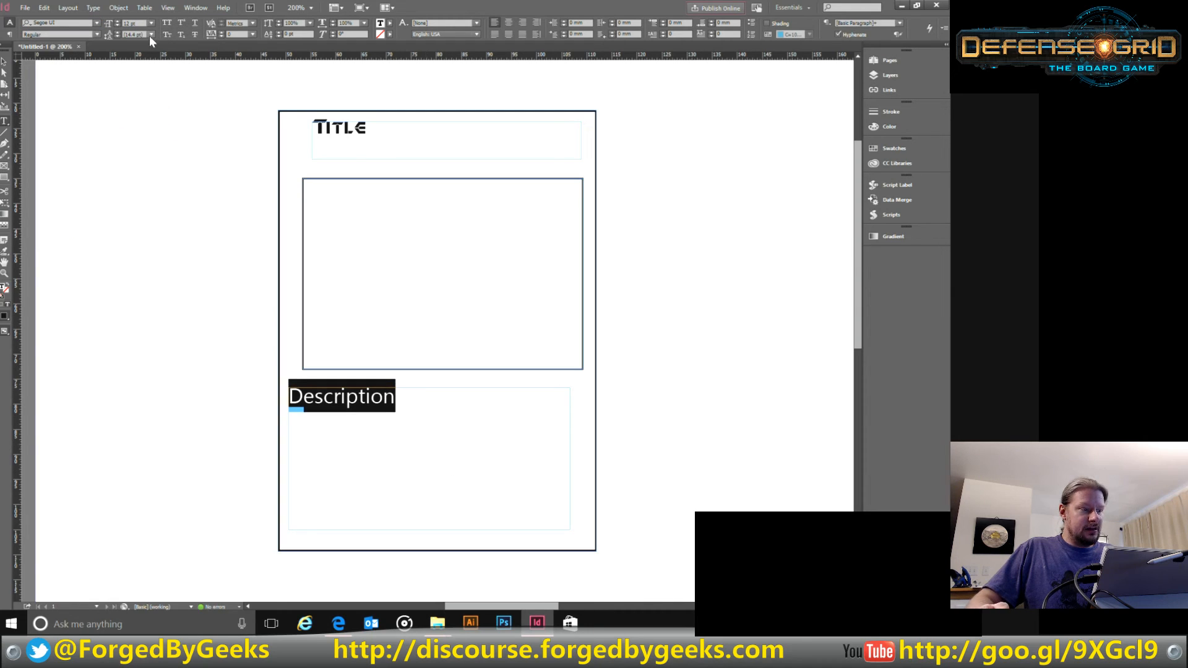
{"action": "left_click", "coordinate": [427, 385]}
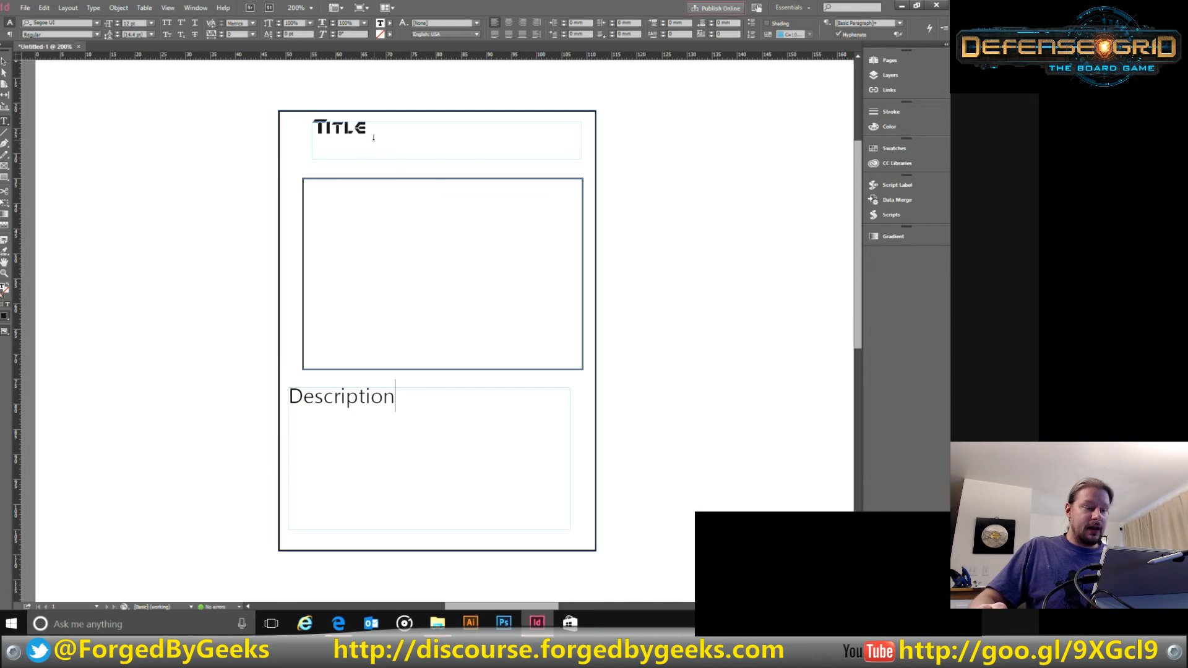
Step: Increase the font size of the "Title" text to 20 pt
{"action": "left_click_drag", "start_coordinate": [373, 137], "coordinate": [311, 128]}
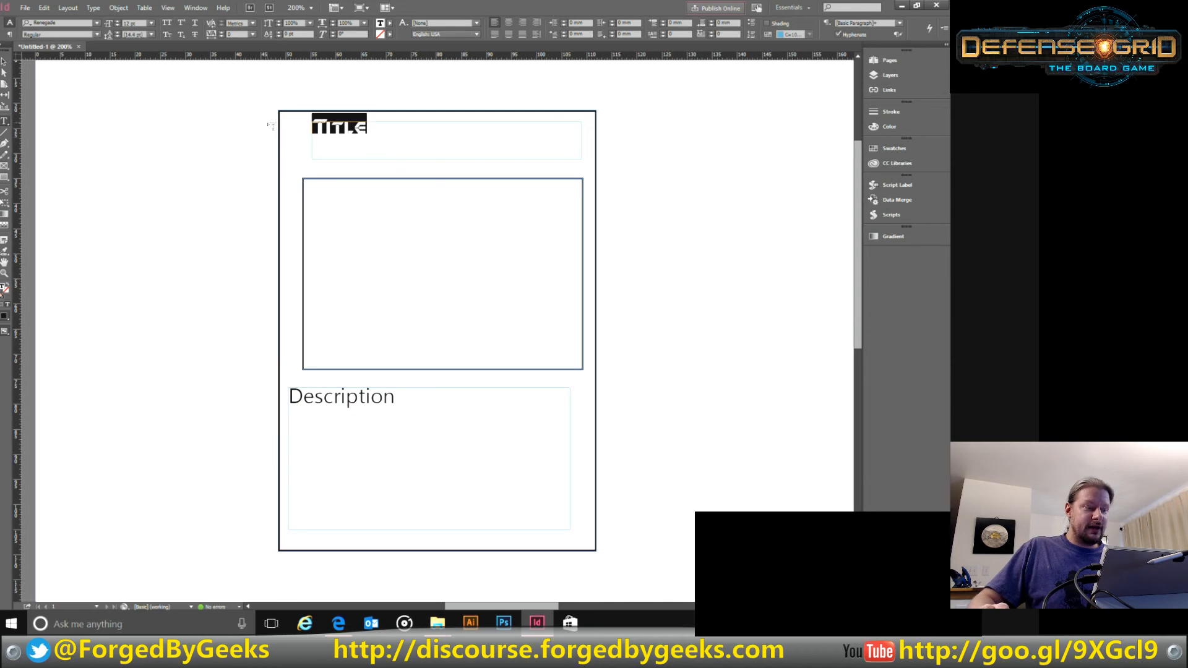
{"action": "left_click", "coordinate": [117, 20]}
{"action": "left_click", "coordinate": [117, 20]}
{"action": "left_click", "coordinate": [117, 20]}
{"action": "left_click", "coordinate": [117, 20]}
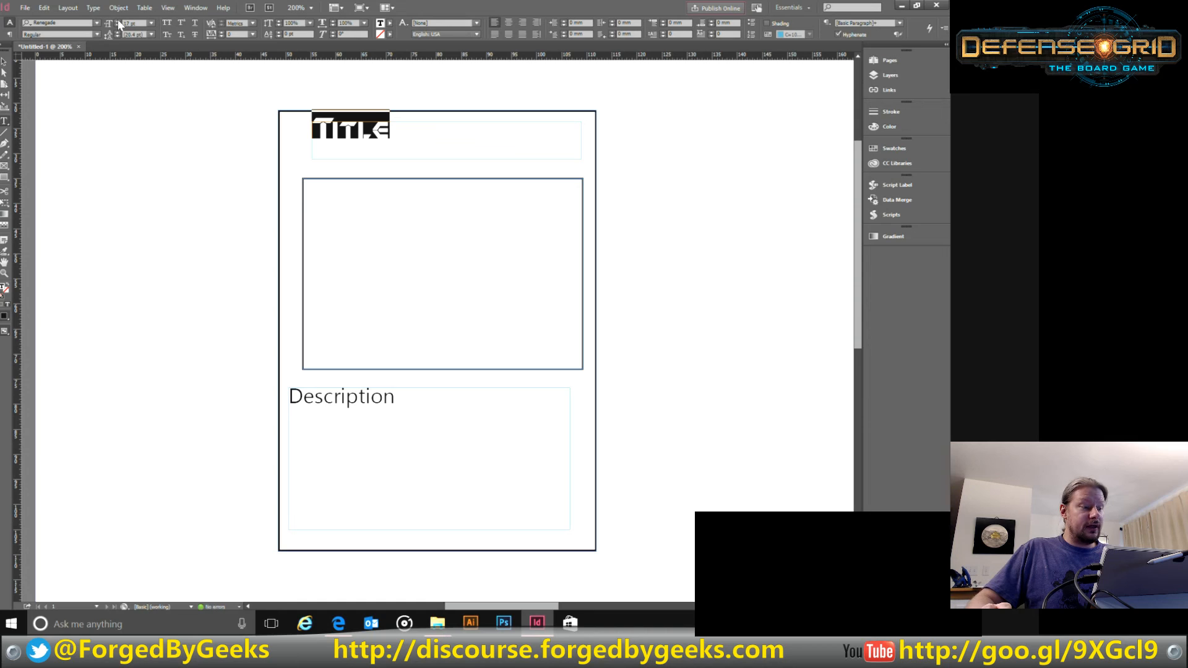
{"action": "left_click", "coordinate": [117, 20]}
{"action": "left_click", "coordinate": [116, 20]}
{"action": "left_click", "coordinate": [117, 19]}
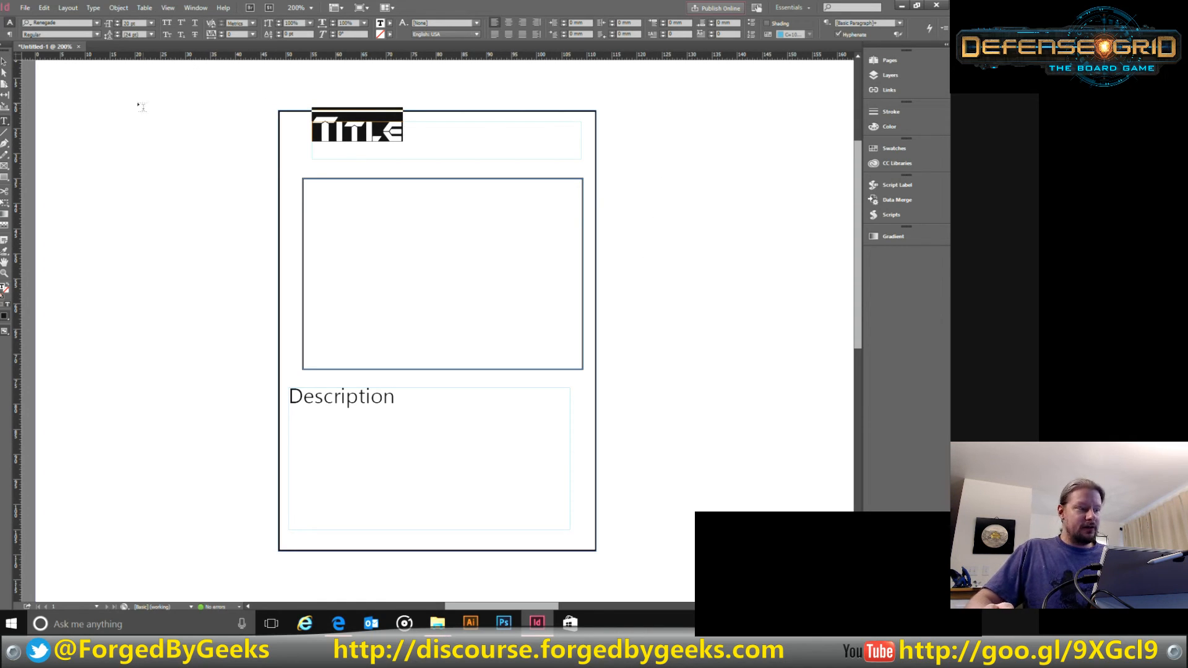
{"action": "left_click", "coordinate": [5, 61]}
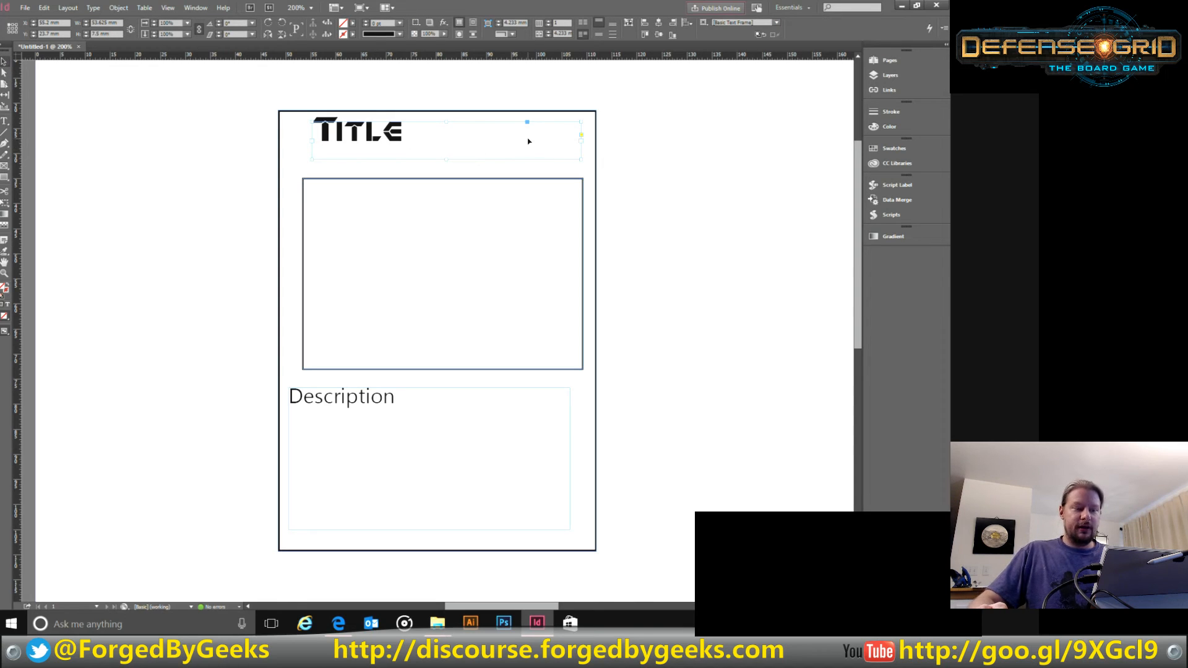
{"action": "left_click", "coordinate": [483, 258]}
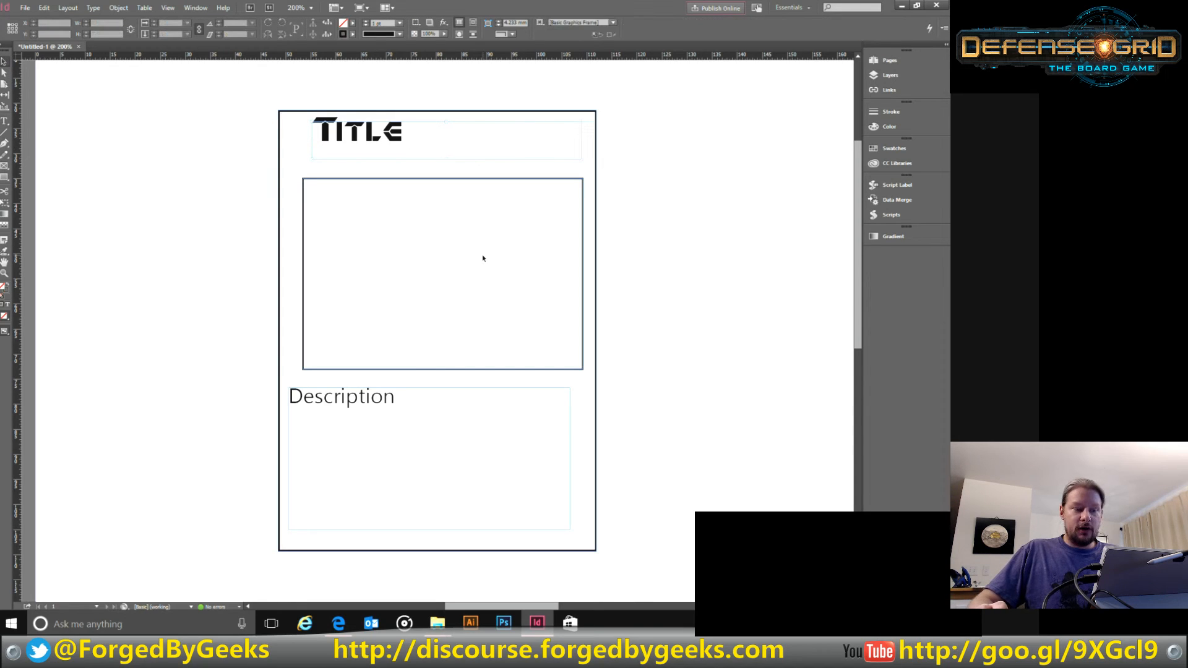
{"action": "left_click", "coordinate": [390, 414]}
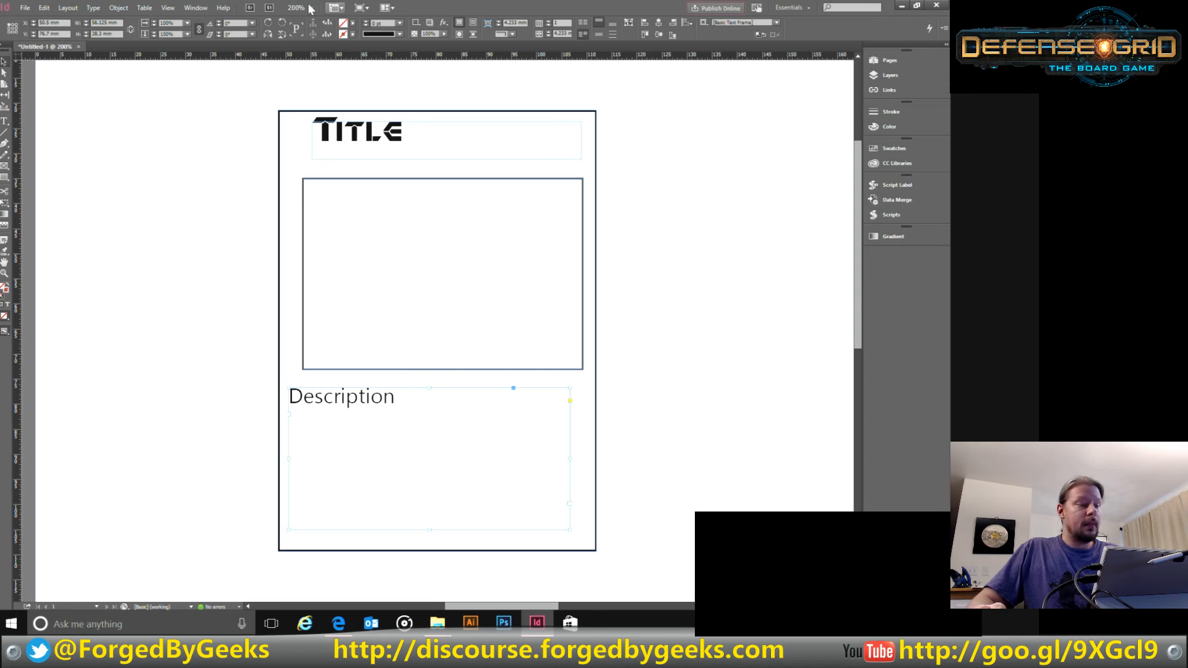
Step: Display the Data Merge utility to view its instructions, and collapse it again
{"action": "left_click", "coordinate": [195, 8]}
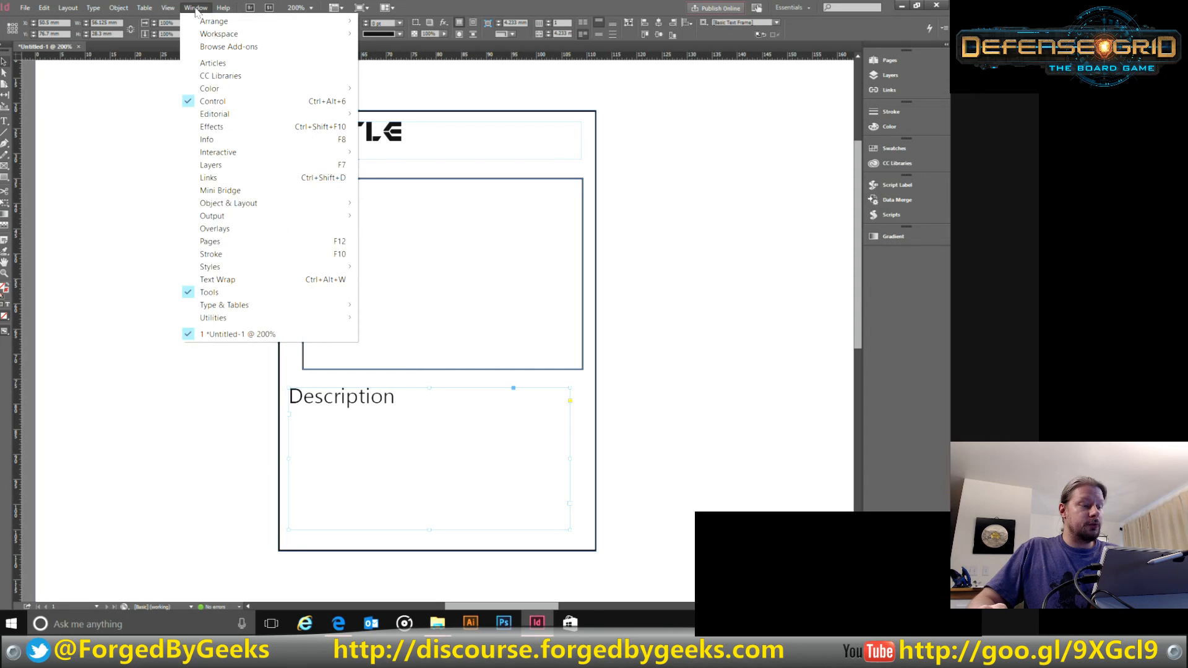
{"action": "left_click", "coordinate": [162, 9]}
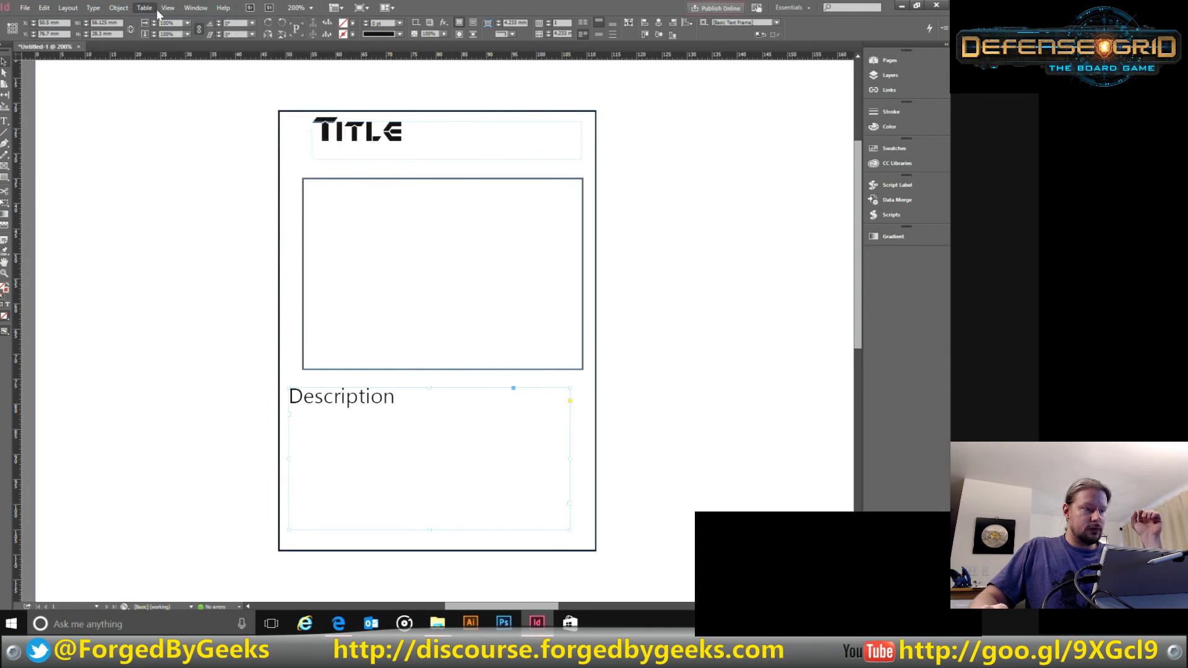
{"action": "left_click", "coordinate": [165, 8]}
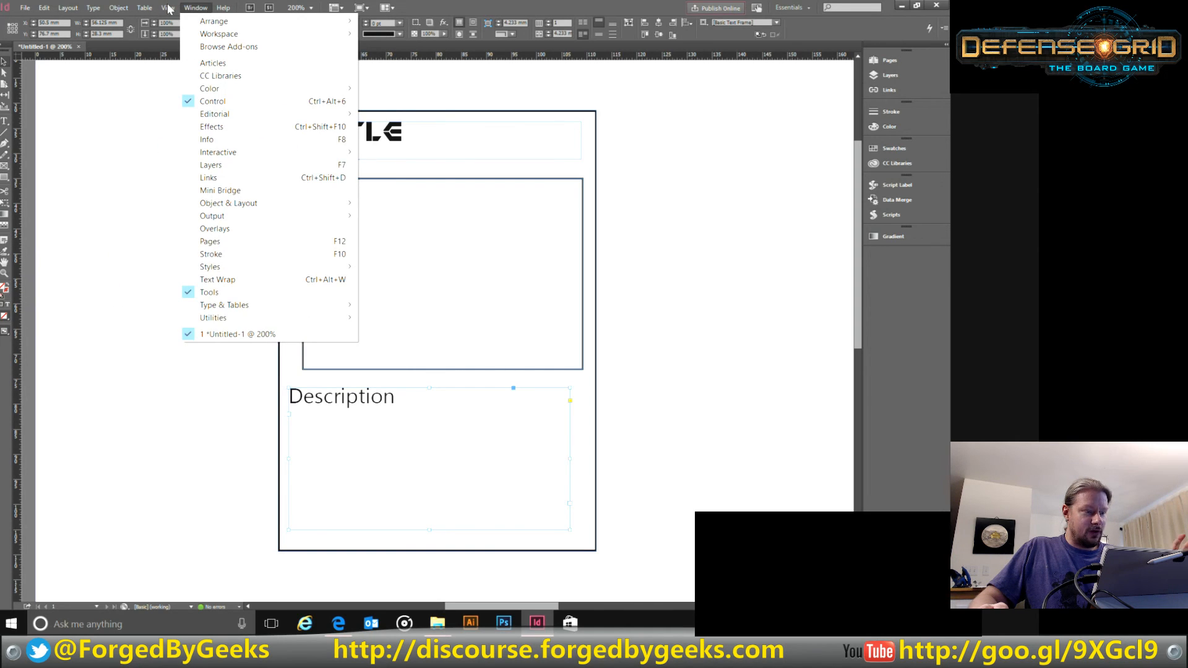
{"action": "mouse_move", "coordinate": [244, 270]}
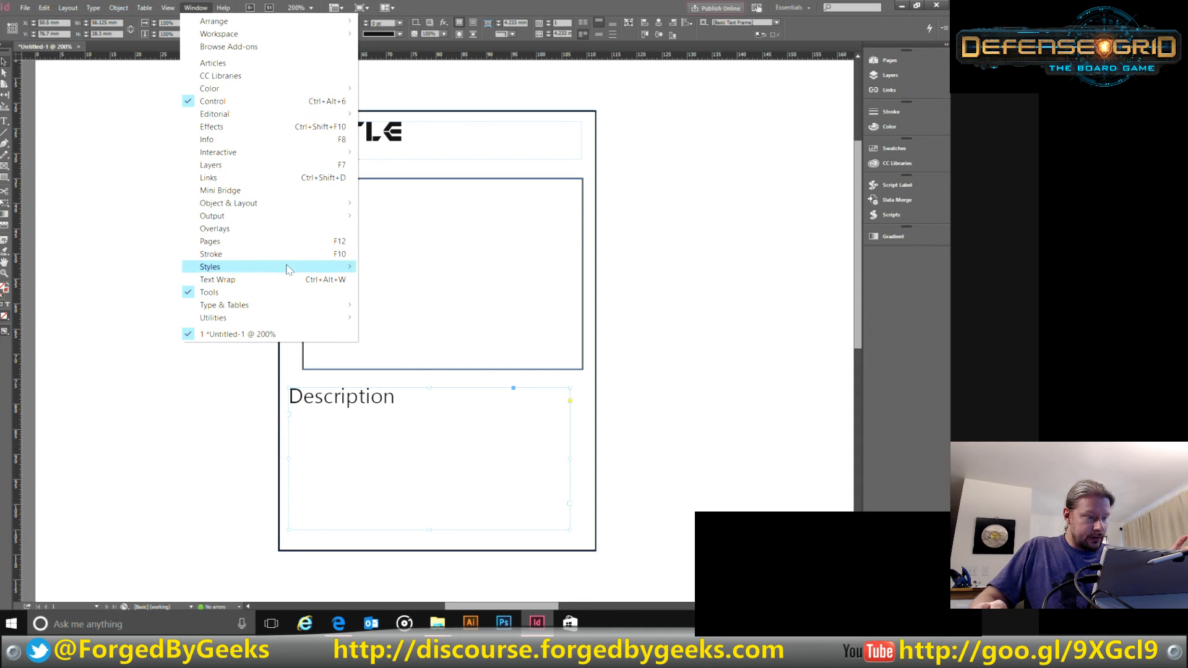
{"action": "mouse_move", "coordinate": [275, 313]}
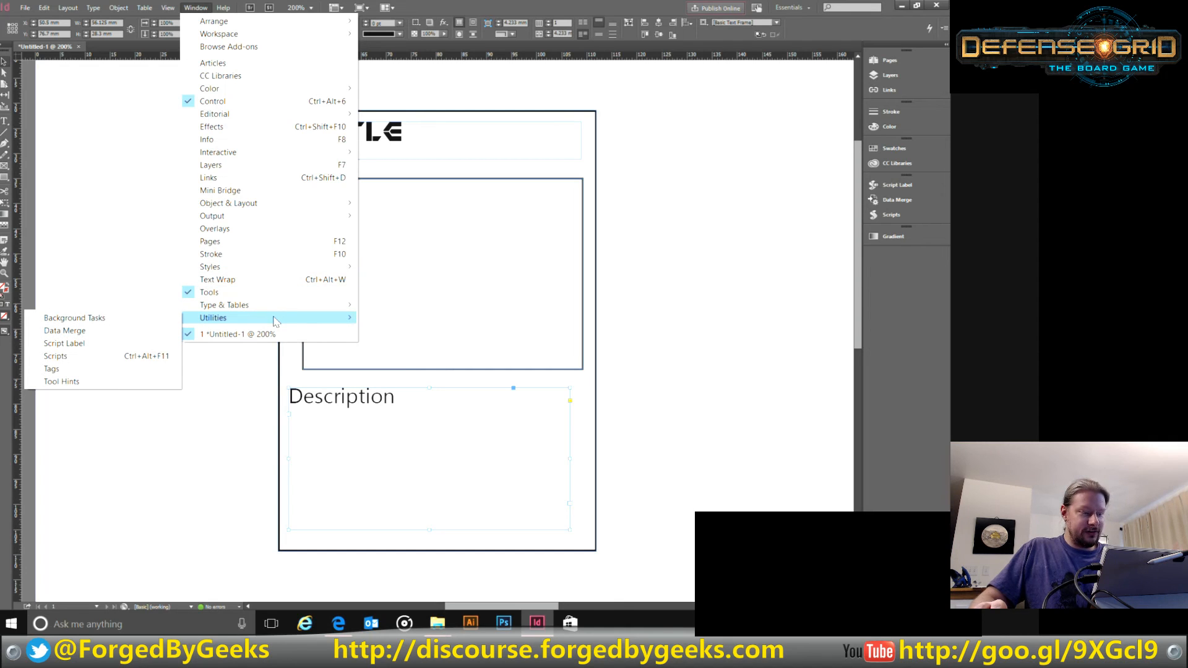
{"action": "left_click", "coordinate": [145, 333]}
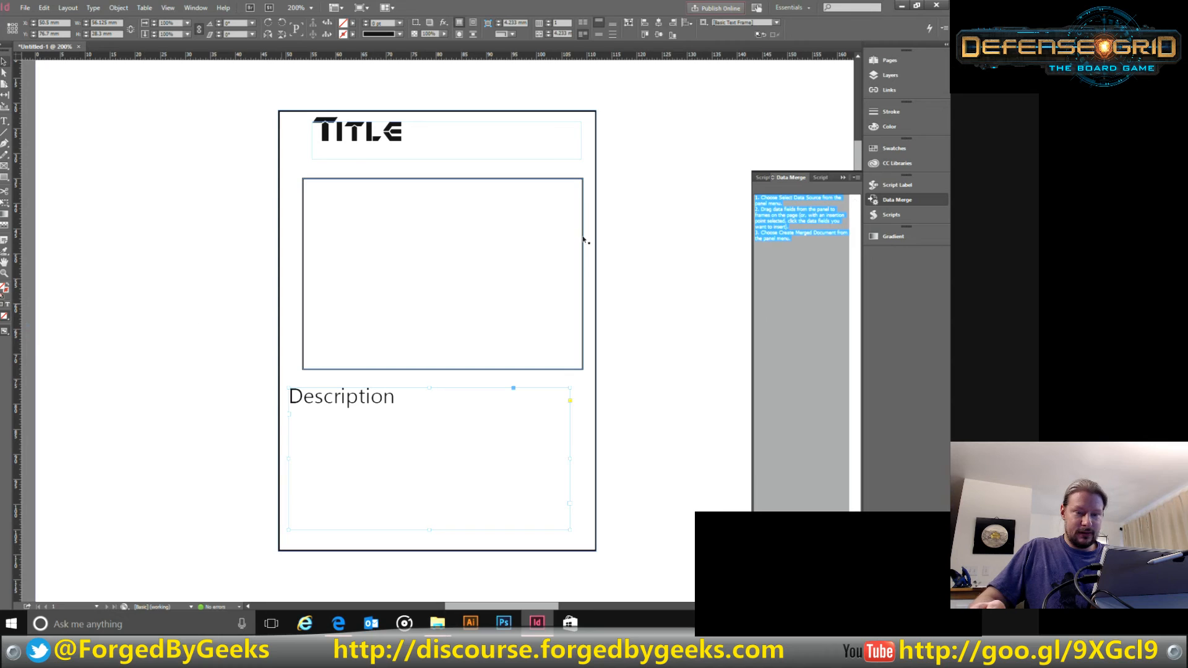
{"action": "left_click", "coordinate": [842, 177]}
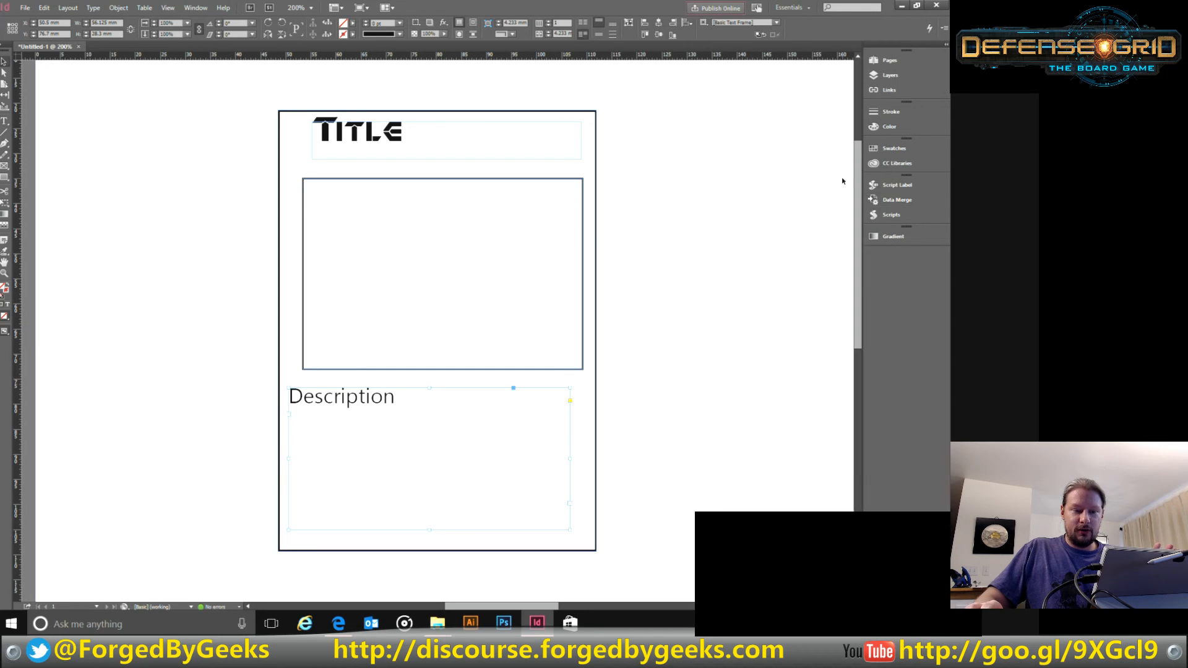
{"action": "left_click", "coordinate": [191, 10]}
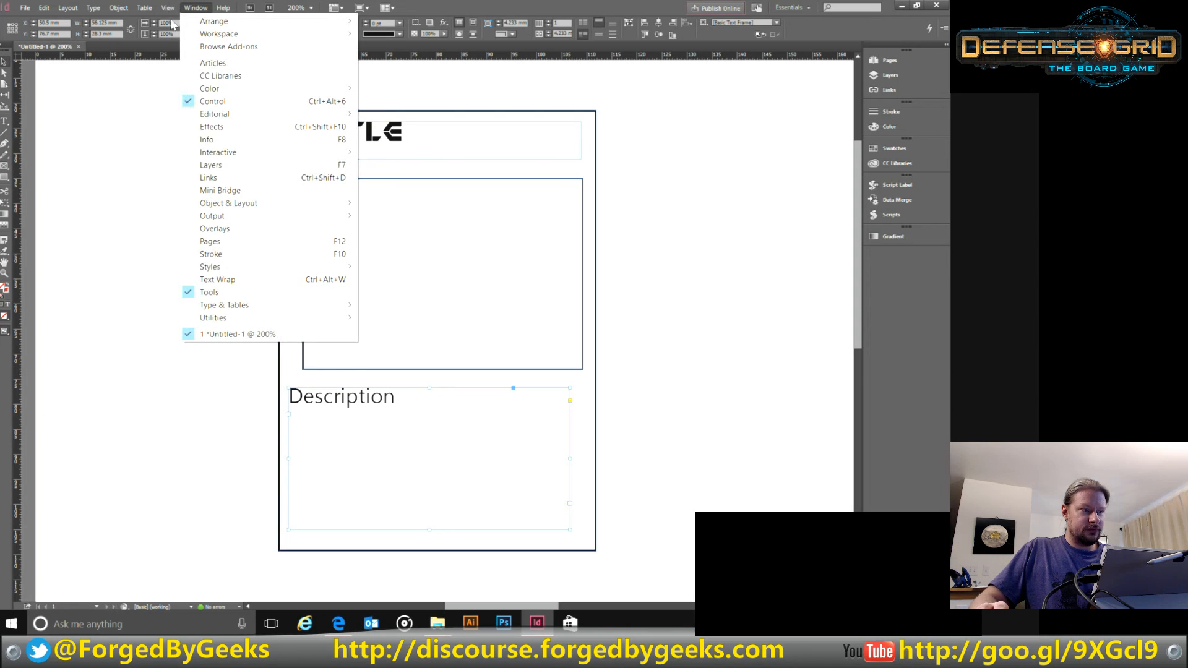
{"action": "mouse_move", "coordinate": [203, 319]}
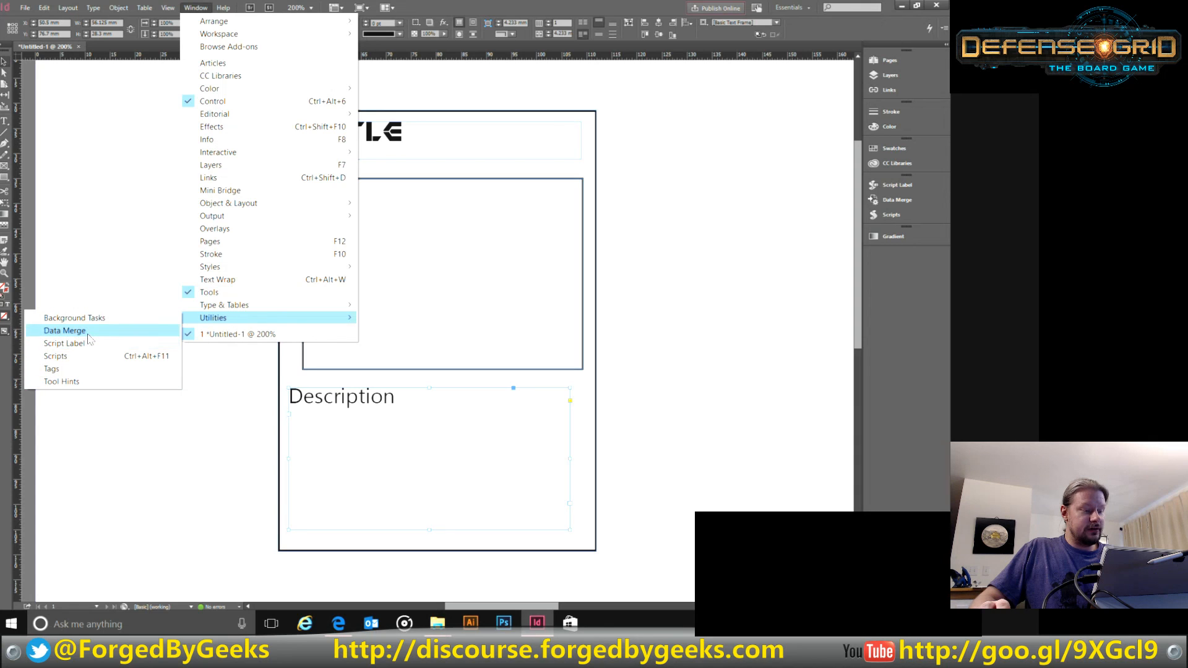
{"action": "left_click", "coordinate": [678, 6]}
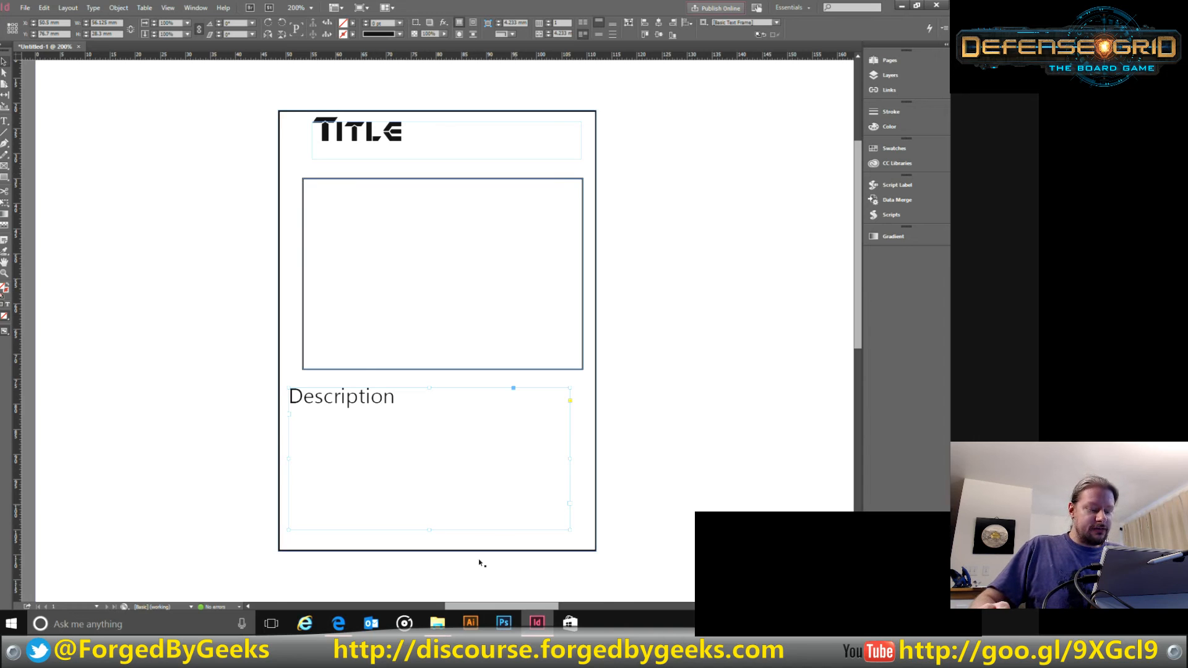
Step: Switch to File Explorer to view the PSD files in the Mech Chassis Final folder, and return to InDesign
{"action": "mouse_move", "coordinate": [437, 625]}
{"action": "left_click", "coordinate": [381, 581]}
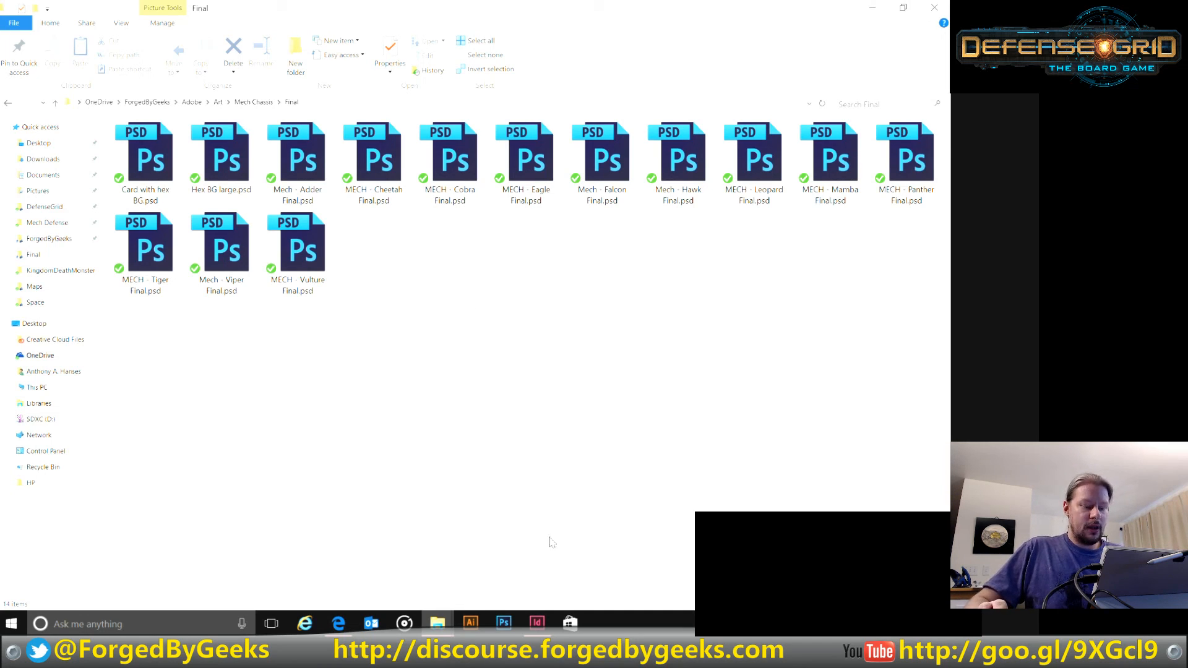
{"action": "left_click", "coordinate": [550, 621]}
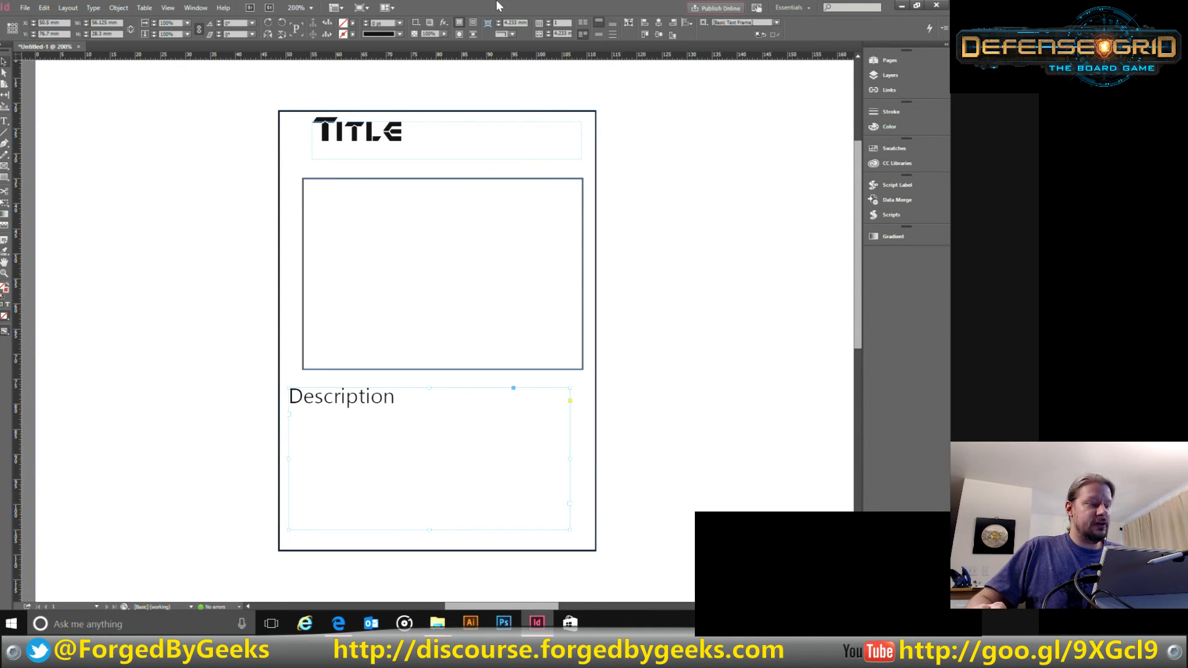
Step: Start saving the document under a new name in the Mech Defense folder, creating and opening a subfolder named Adobe there
{"action": "left_click", "coordinate": [25, 7]}
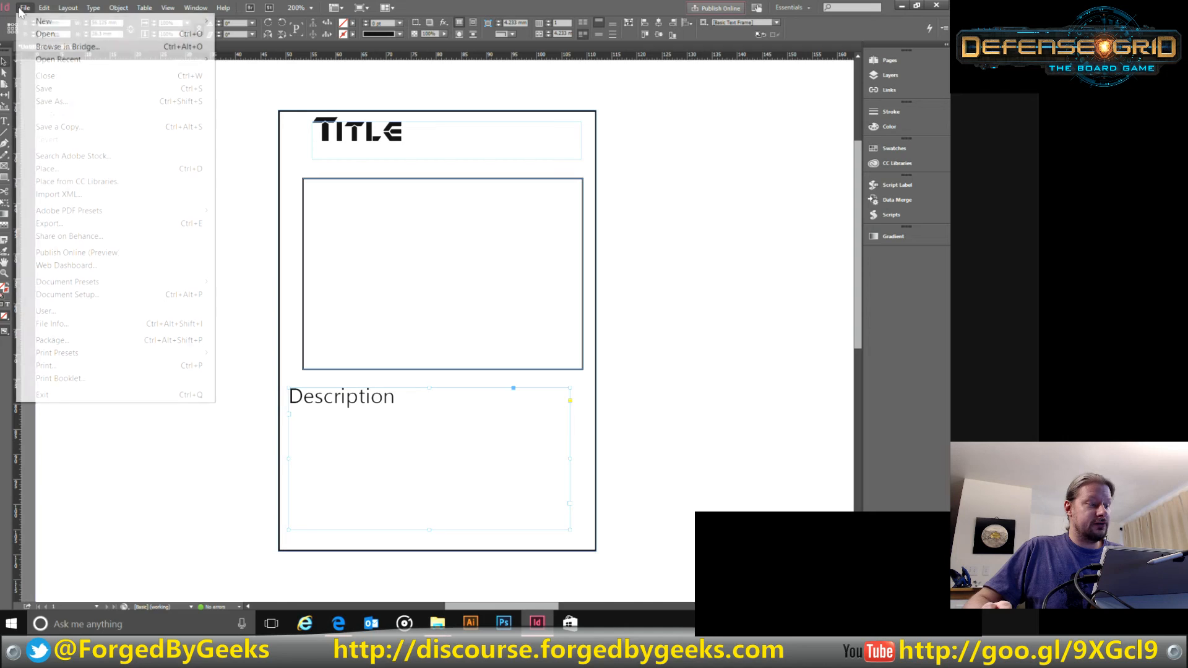
{"action": "left_click", "coordinate": [60, 102]}
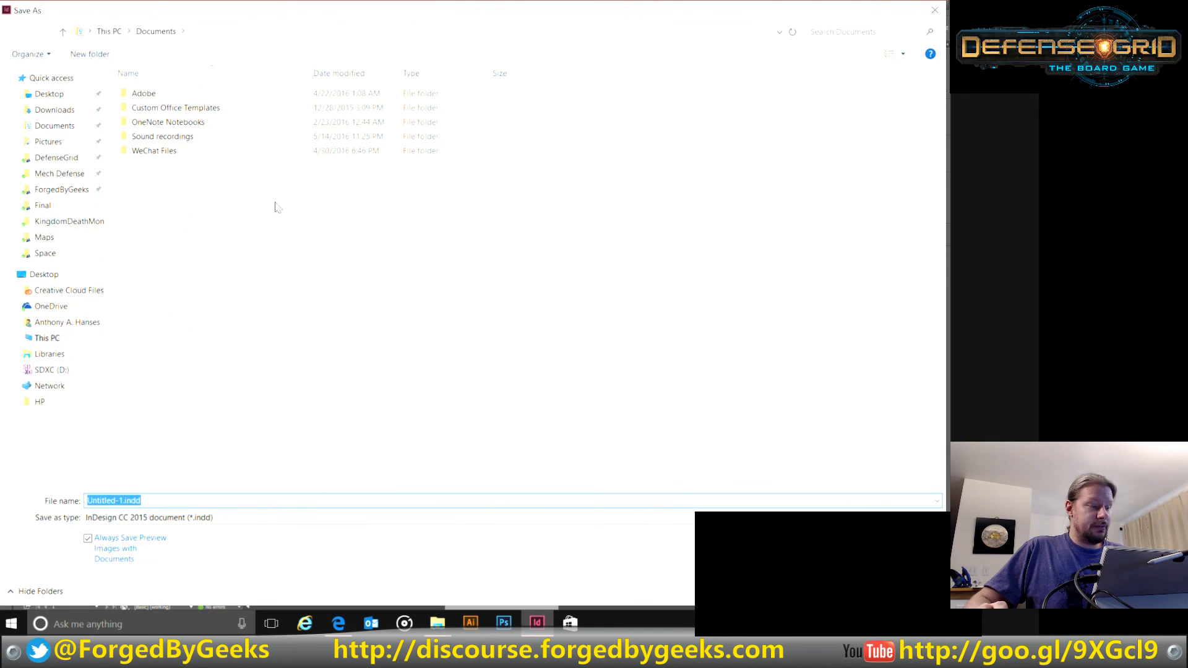
{"action": "left_click", "coordinate": [70, 175]}
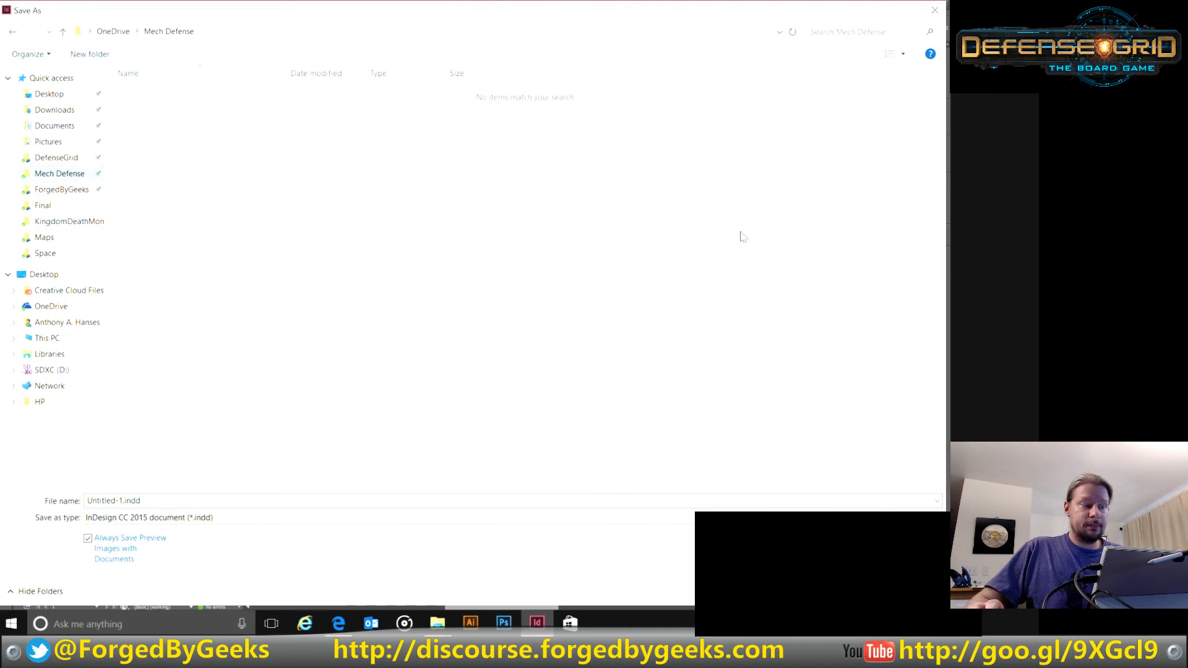
{"action": "left_click", "coordinate": [90, 54]}
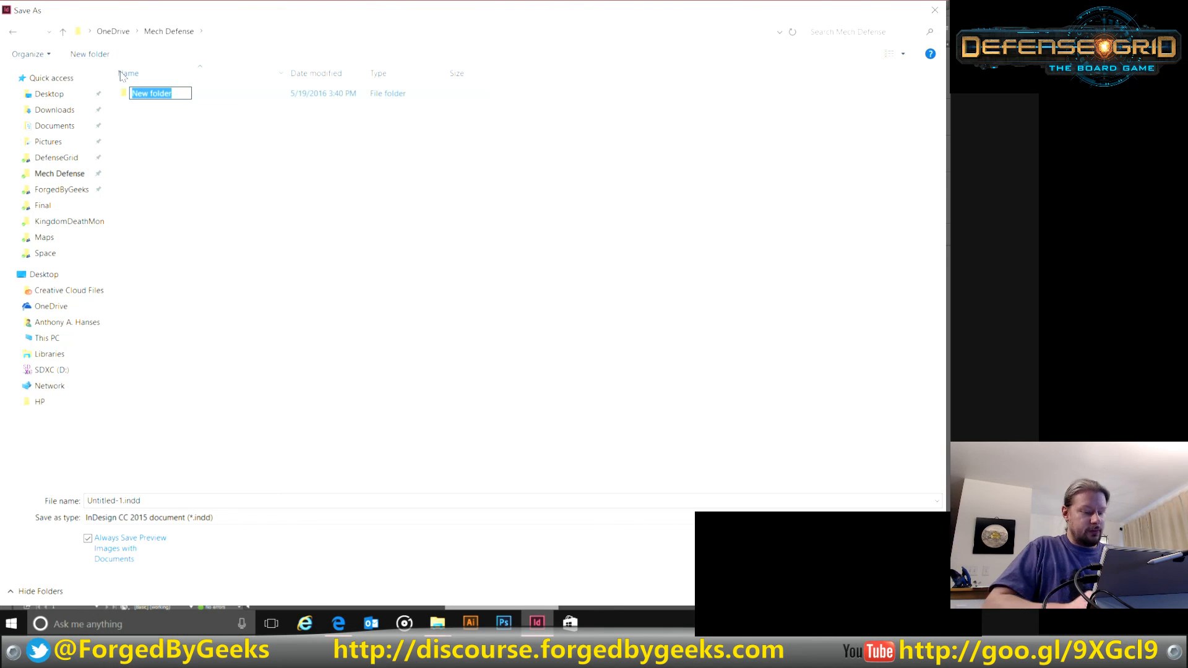
{"action": "type", "text": "Adobe"}
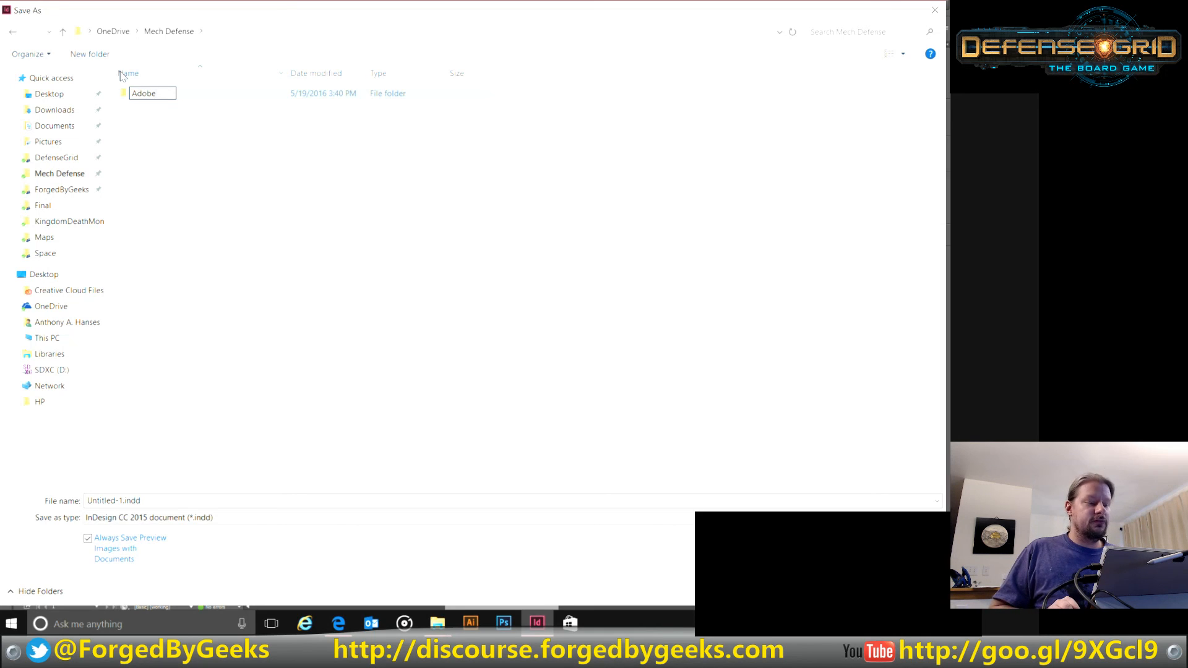
{"action": "key", "text": "Return"}
{"action": "key", "text": "Return"}
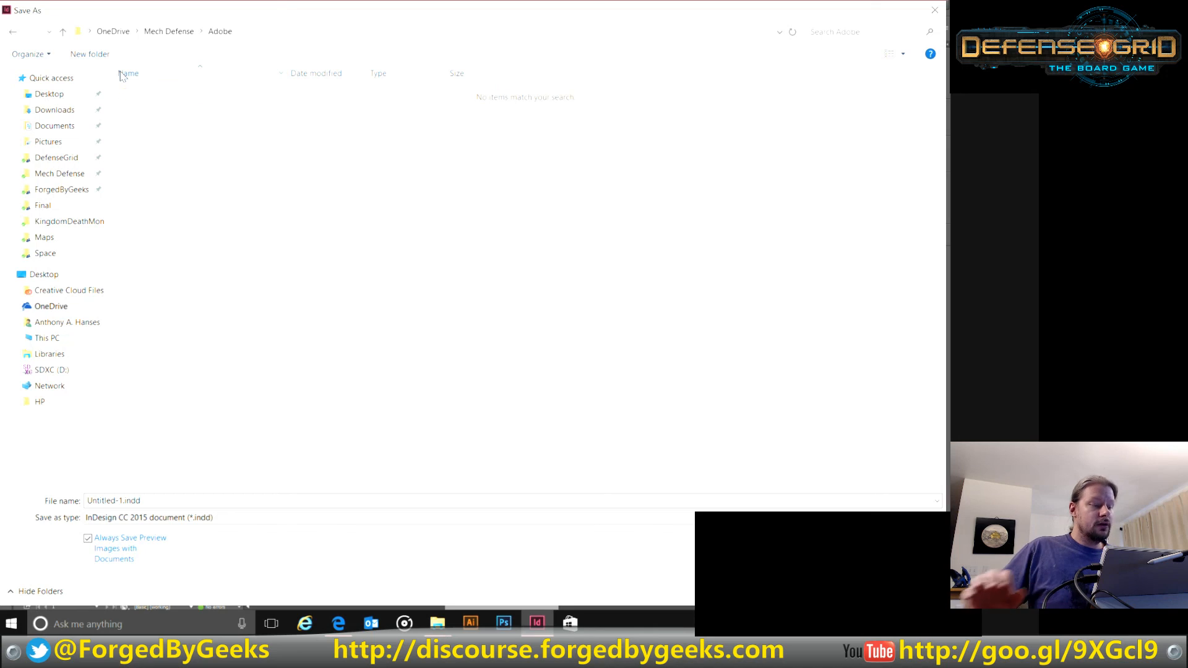
Step: Name the file "Player Card.indd" and save it in the Adobe folder
{"action": "left_click", "coordinate": [115, 502]}
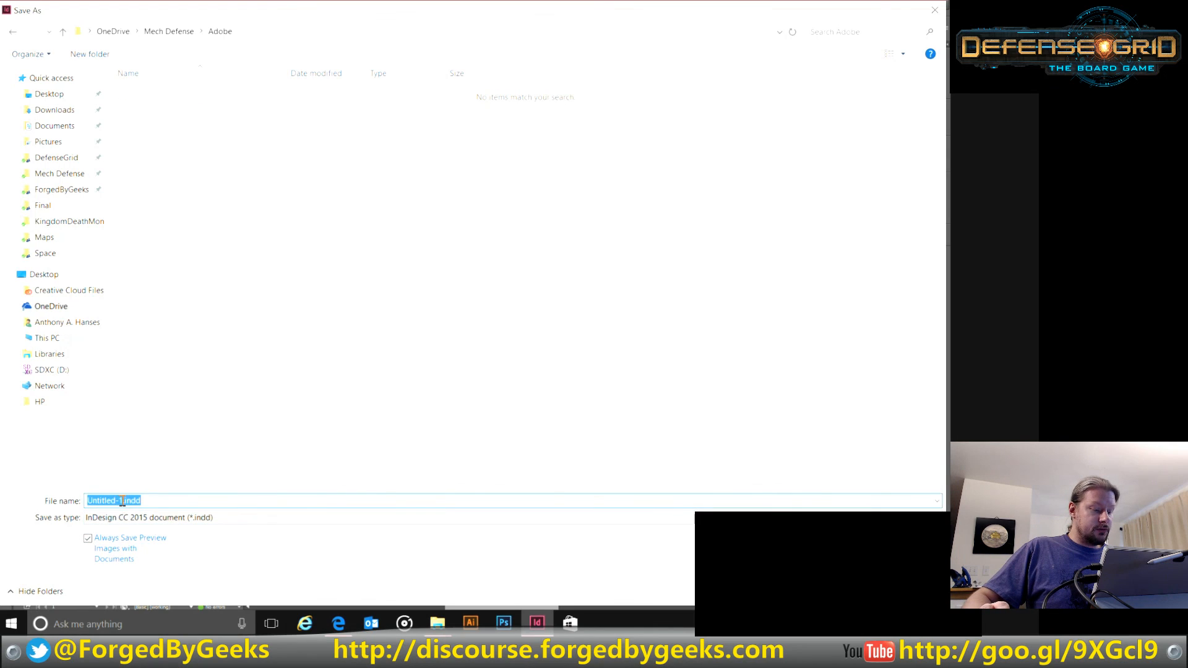
{"action": "left_click_drag", "start_coordinate": [122, 502], "coordinate": [17, 503]}
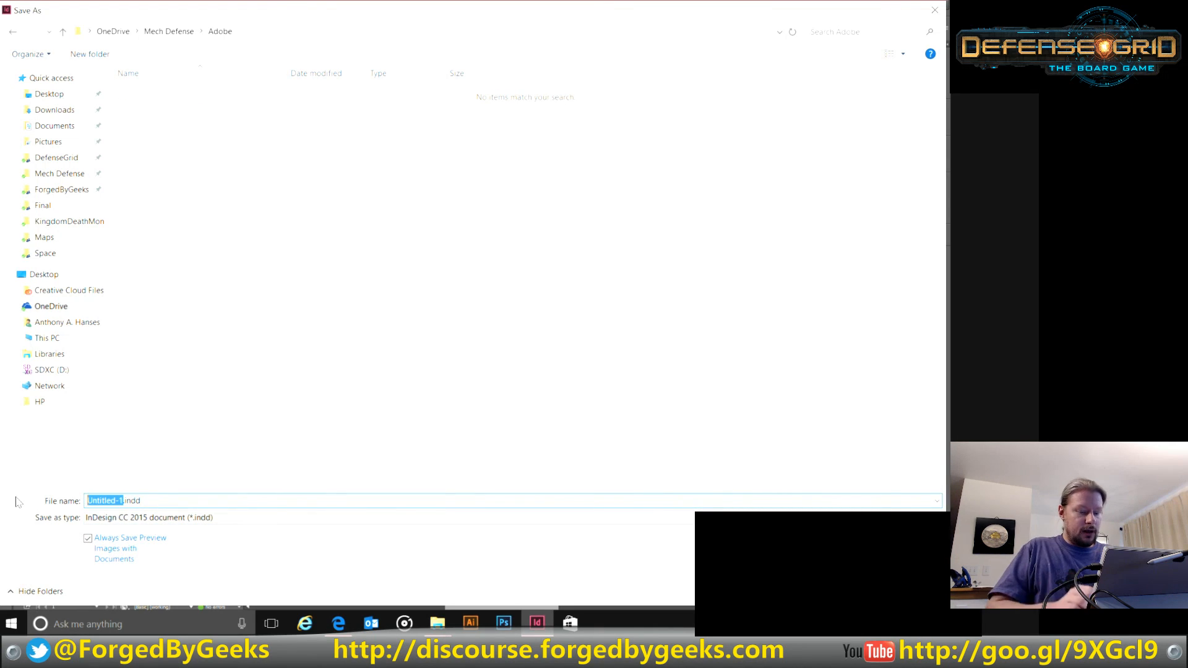
{"action": "type", "text": "Player Ca"}
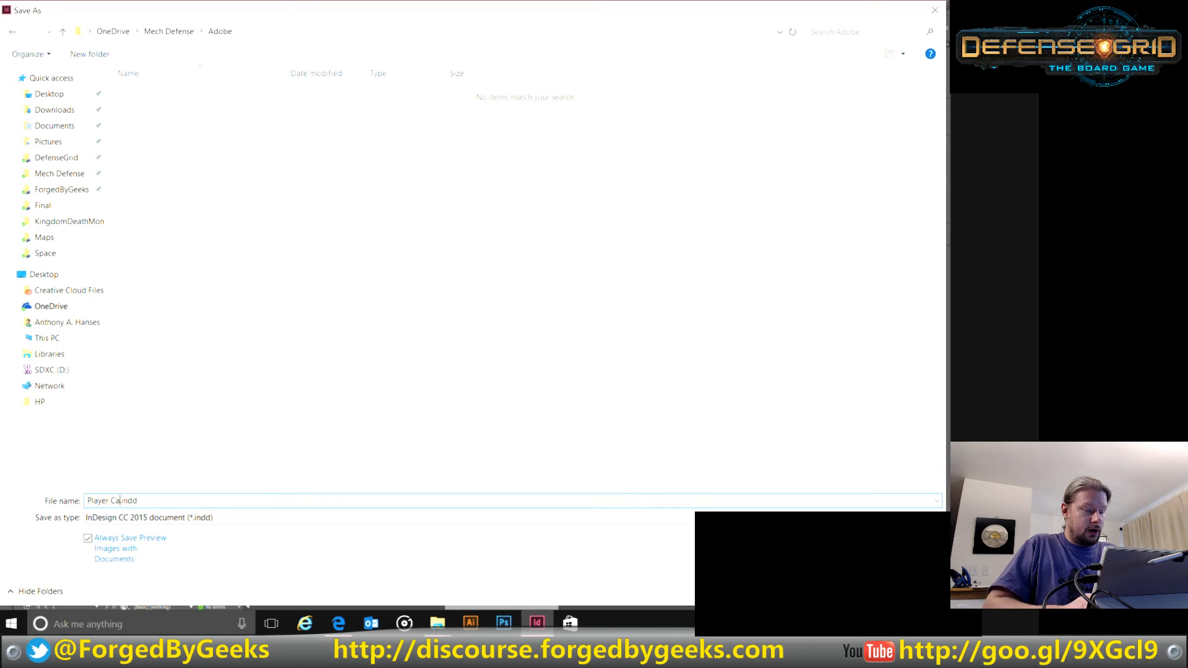
{"action": "type", "text": "rd"}
{"action": "key", "text": "Return"}
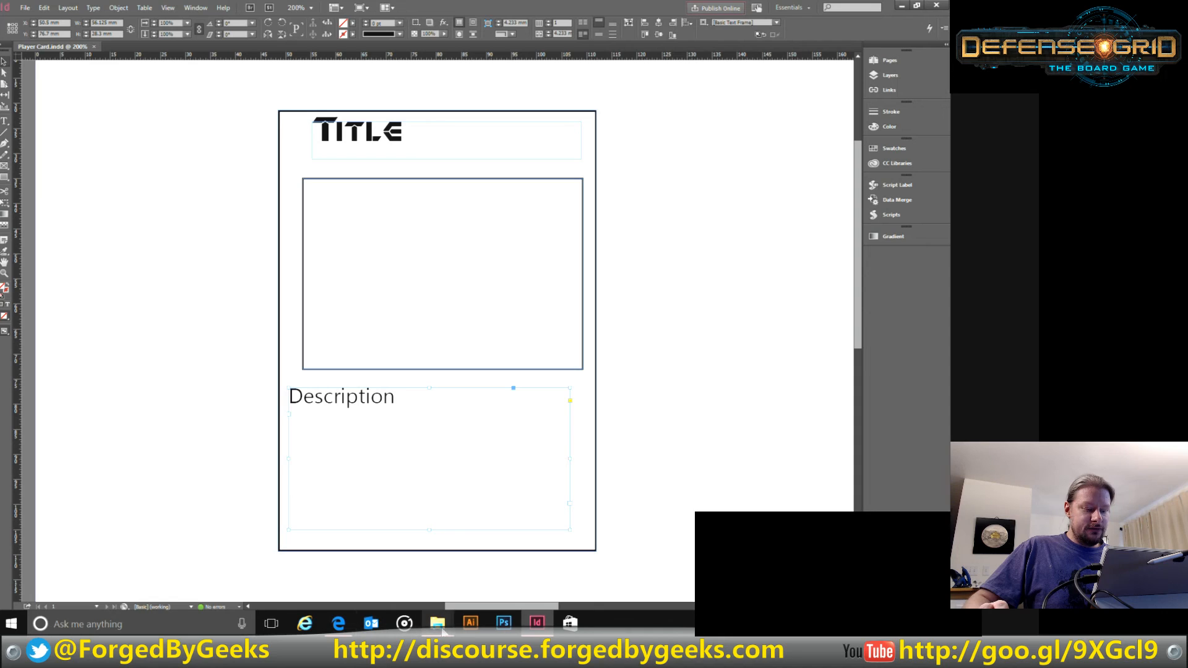
Step: Switch to OneDrive in the browser, refresh the Mech Defense folder and create a new Excel workbook in it
{"action": "left_click", "coordinate": [341, 626]}
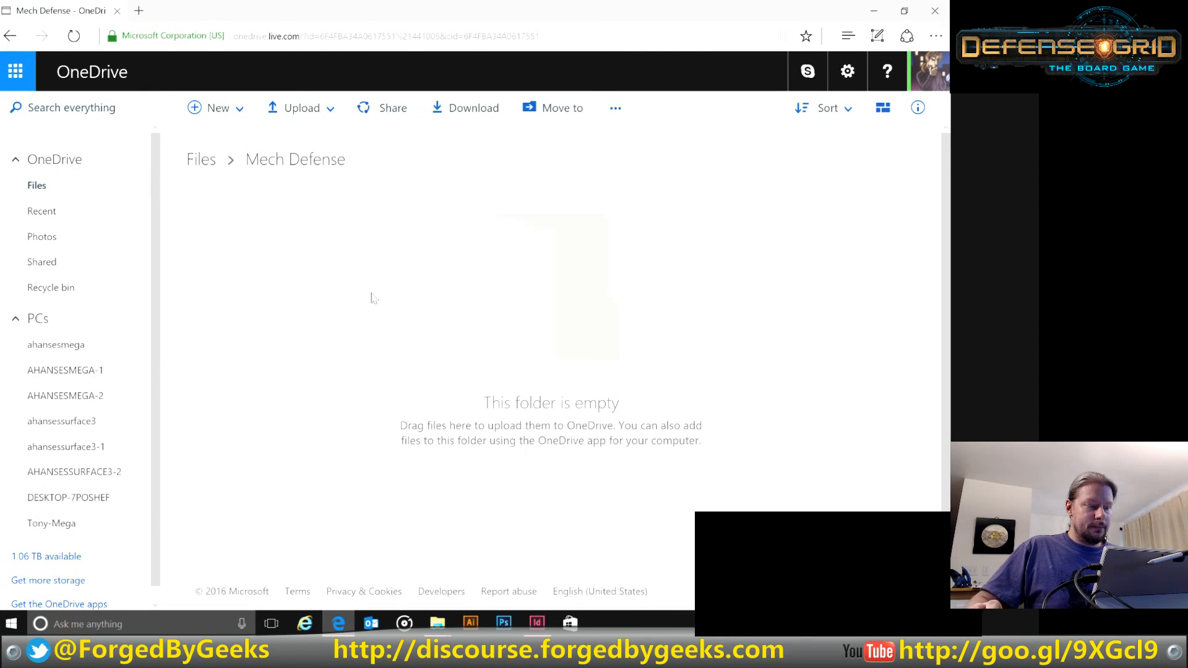
{"action": "left_click", "coordinate": [74, 36]}
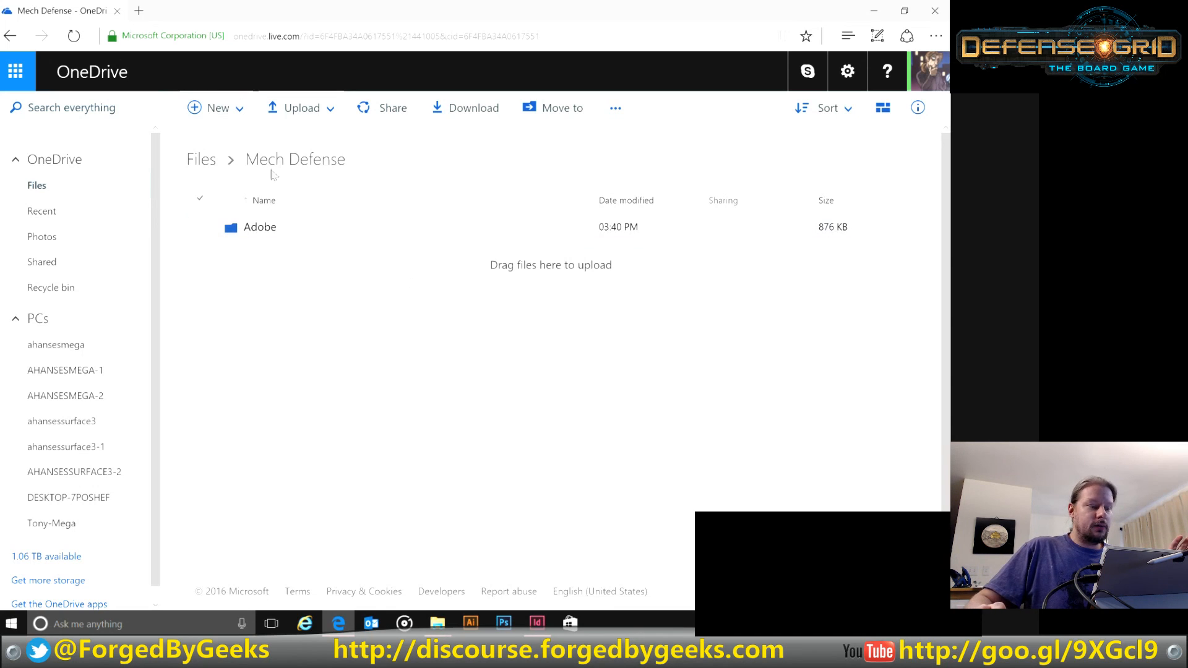
{"action": "left_click", "coordinate": [238, 110]}
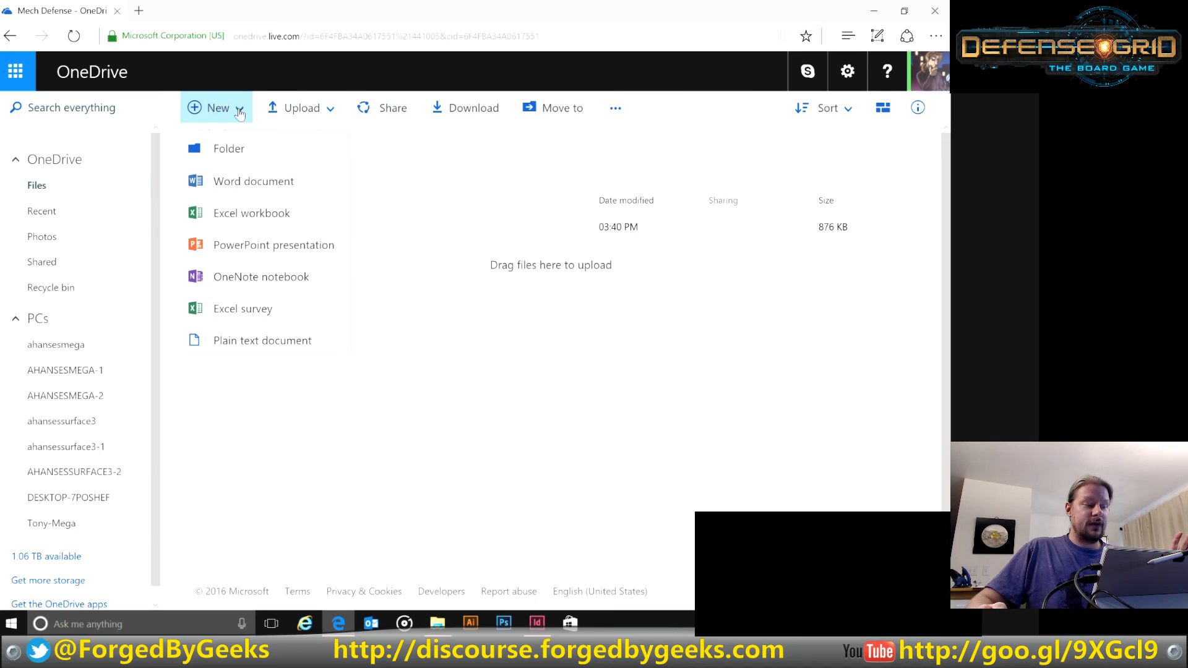
{"action": "left_click", "coordinate": [260, 214]}
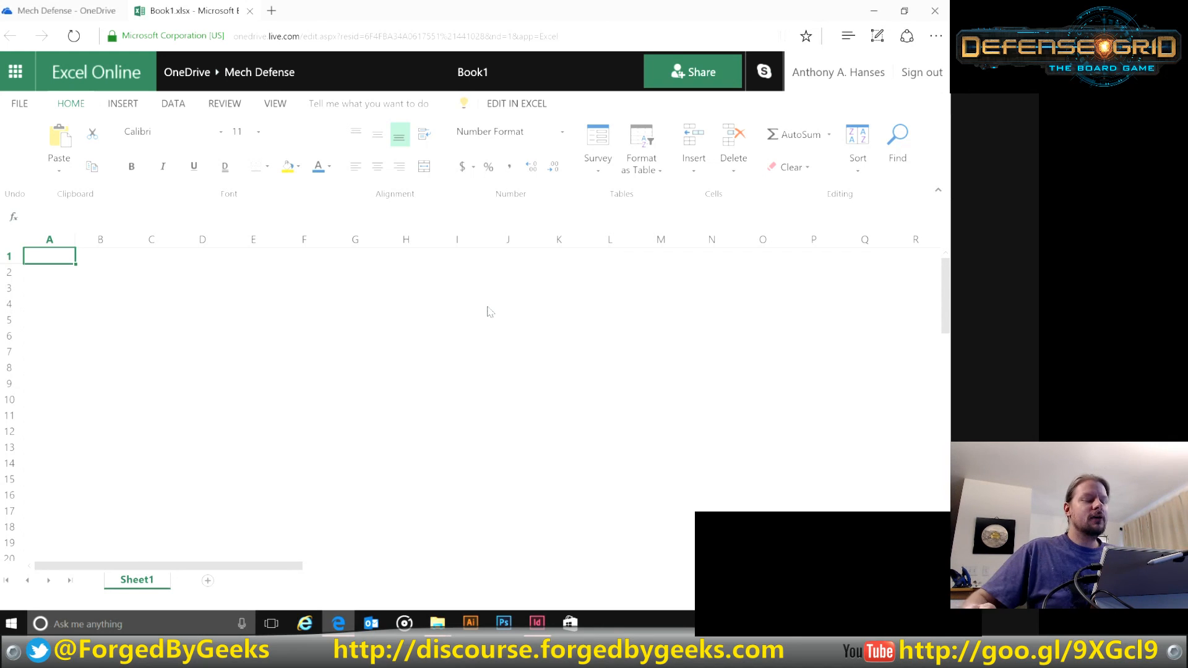
Step: Rename the workbook "PlayerCards" and widen column A to roughly twice its width
{"action": "left_click", "coordinate": [493, 70]}
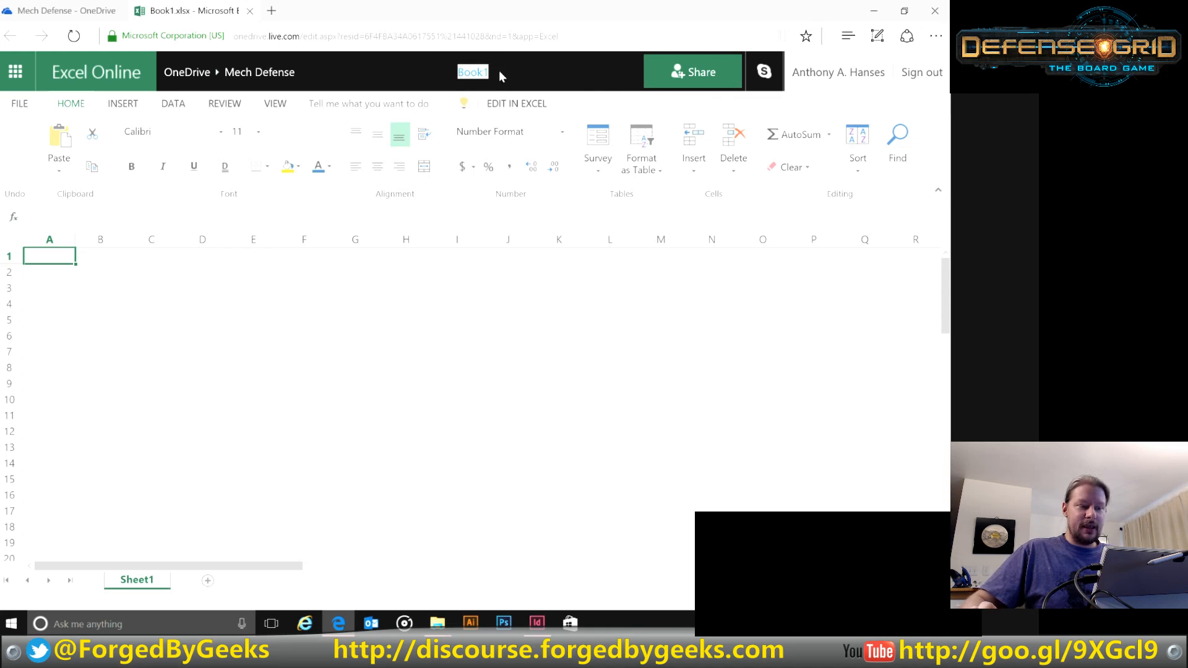
{"action": "type", "text": "Player"}
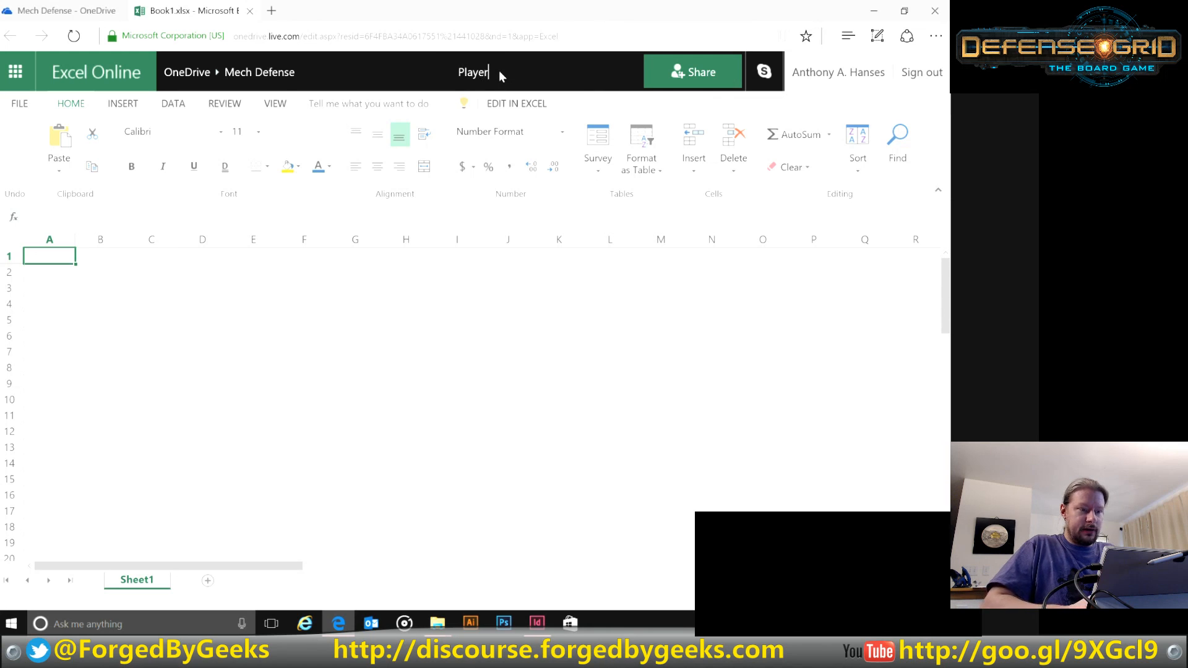
{"action": "type", "text": "Cards"}
{"action": "key", "text": "Return"}
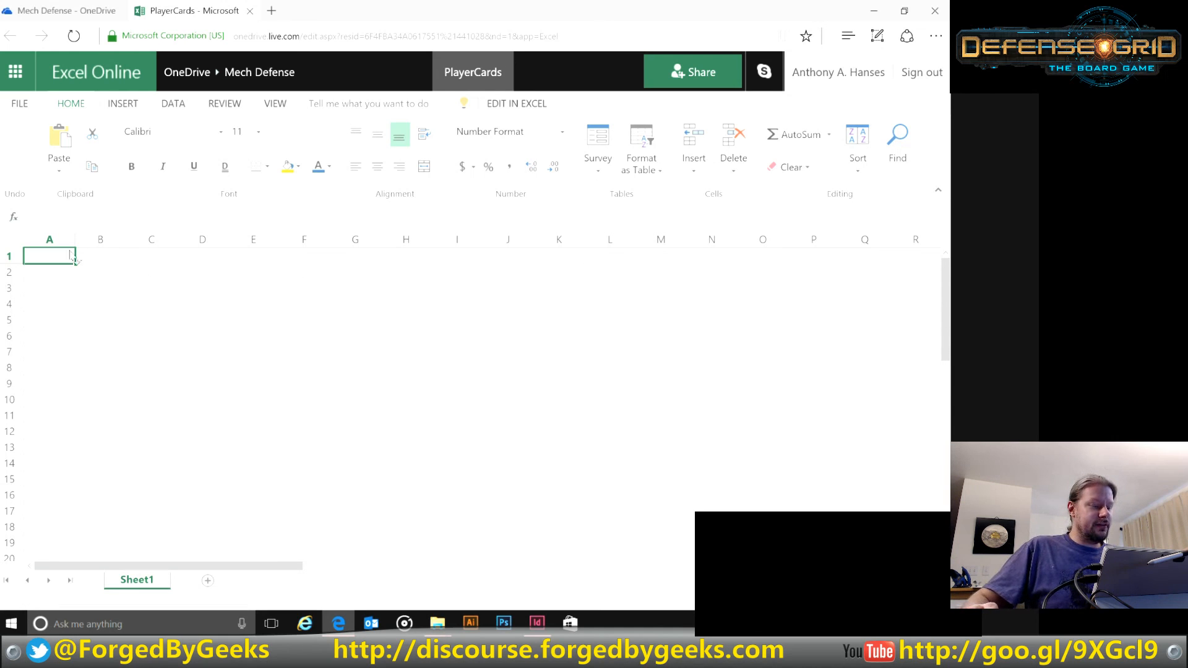
{"action": "left_click_drag", "start_coordinate": [74, 232], "coordinate": [127, 241]}
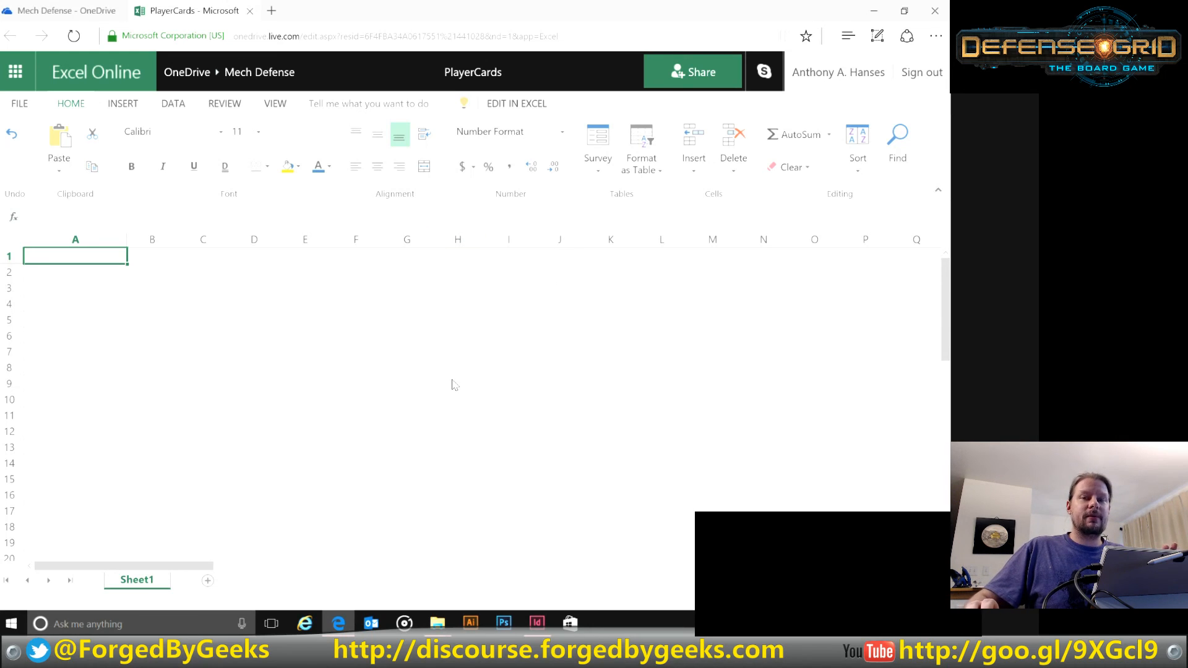
Step: Switch to InDesign to review the card's title and image frames, and return to the Excel workbook
{"action": "left_click", "coordinate": [537, 622]}
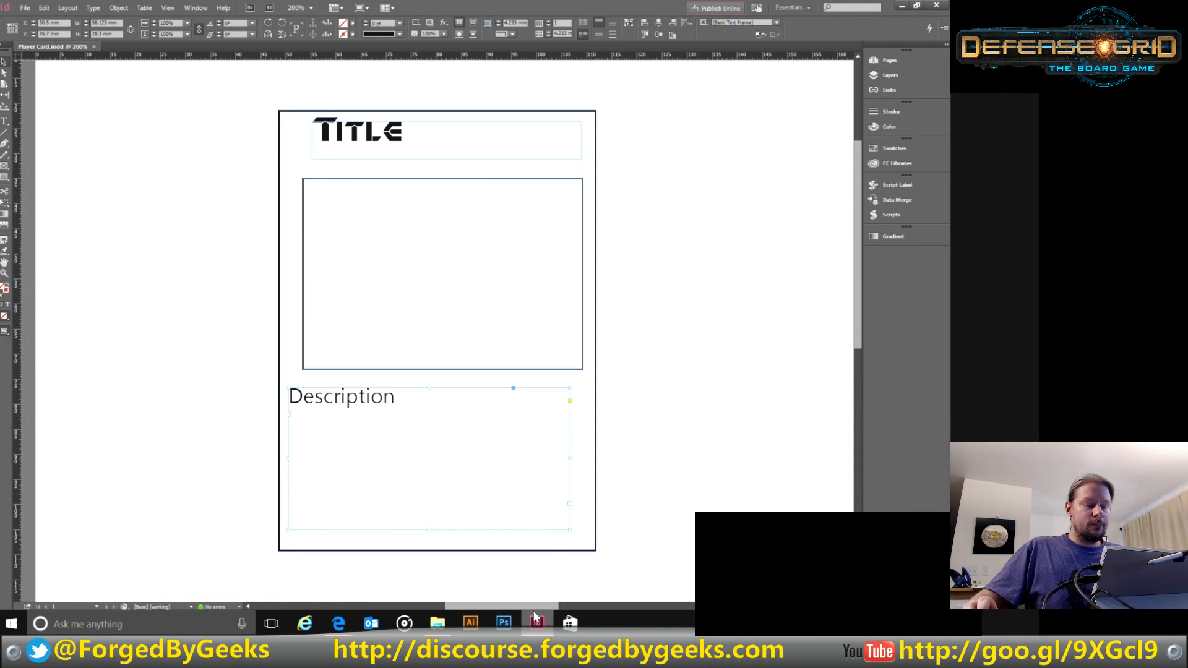
{"action": "left_click", "coordinate": [387, 132]}
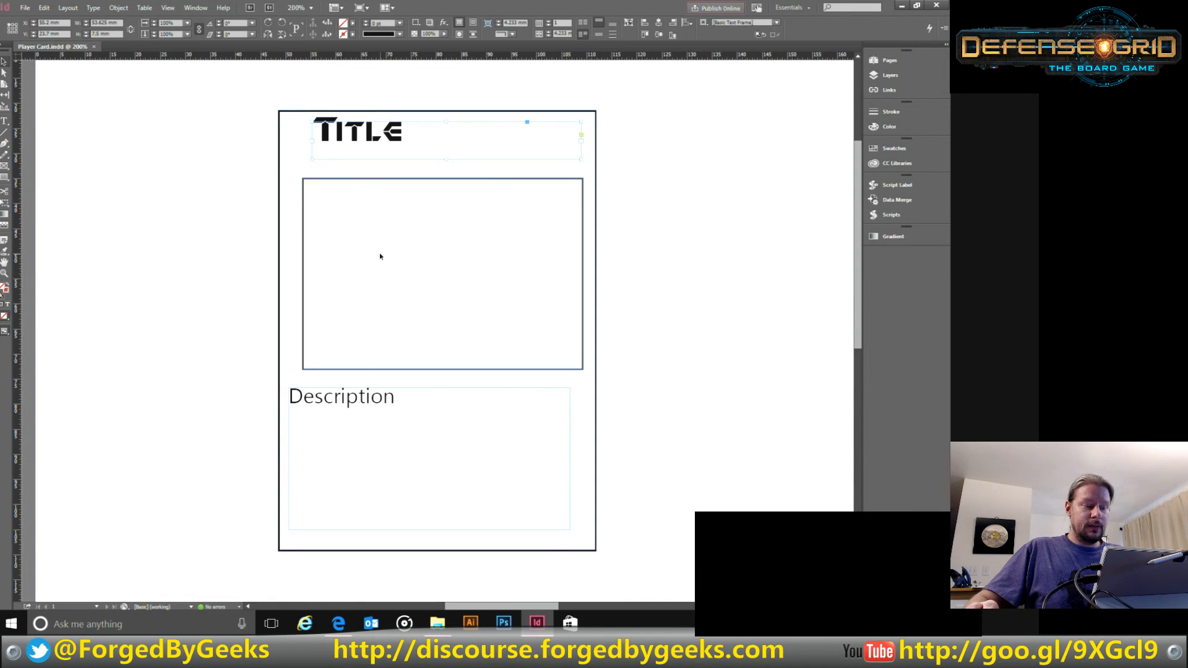
{"action": "left_click", "coordinate": [413, 251]}
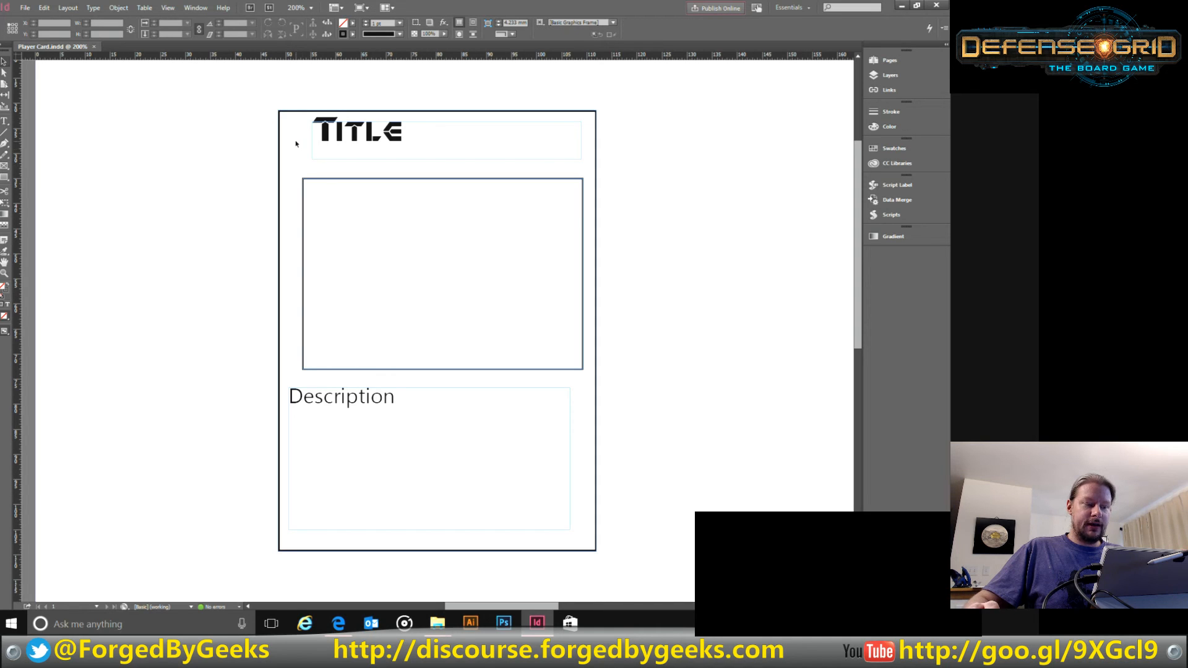
{"action": "left_click", "coordinate": [339, 623]}
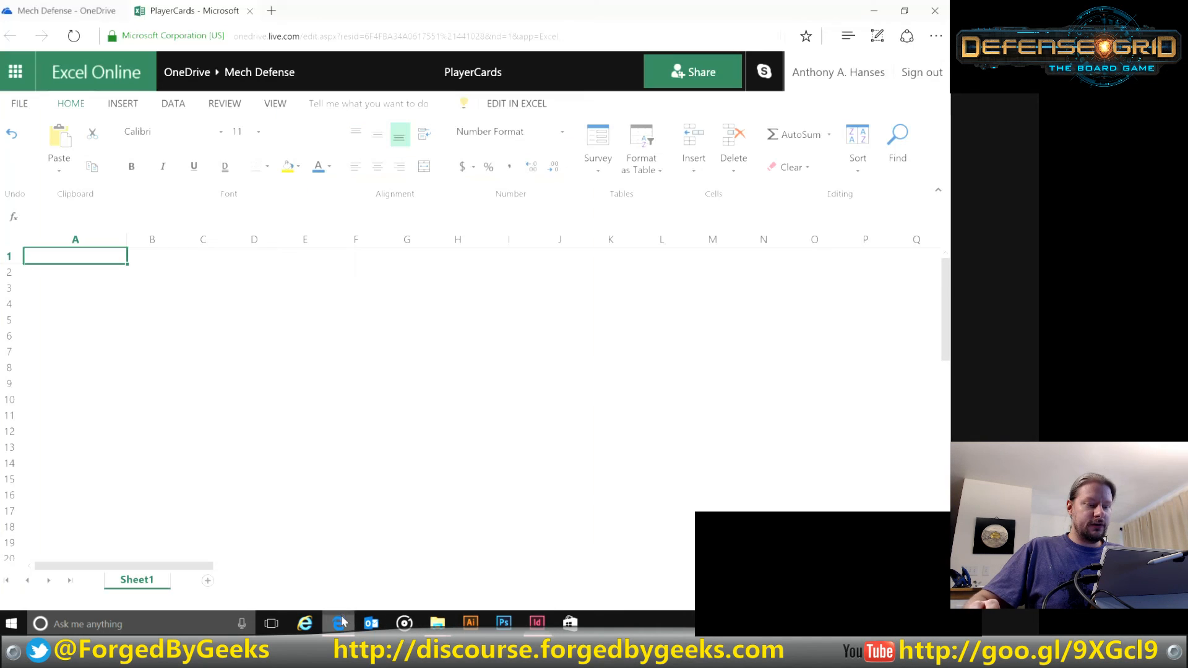
Step: Enter the headers "Title" in A1 and "Description" in B1, and make column B much wider for long text
{"action": "type", "text": "T"}
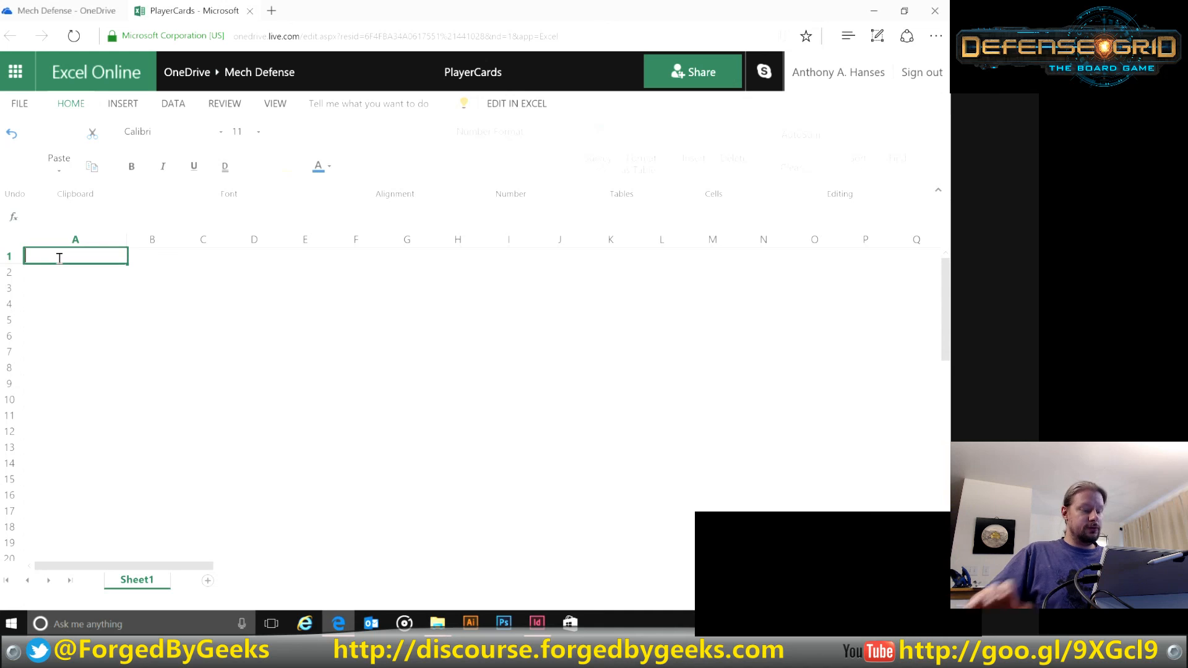
{"action": "type", "text": "itle"}
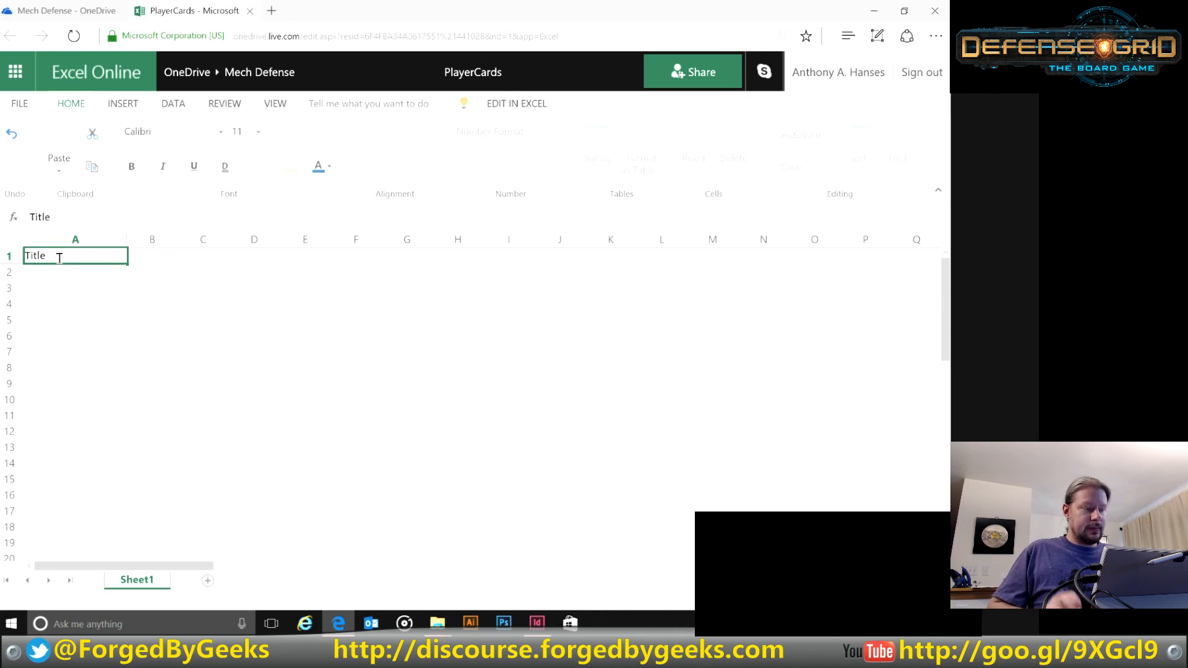
{"action": "key", "text": "Return"}
{"action": "key", "text": "Right"}
{"action": "key", "text": "Up"}
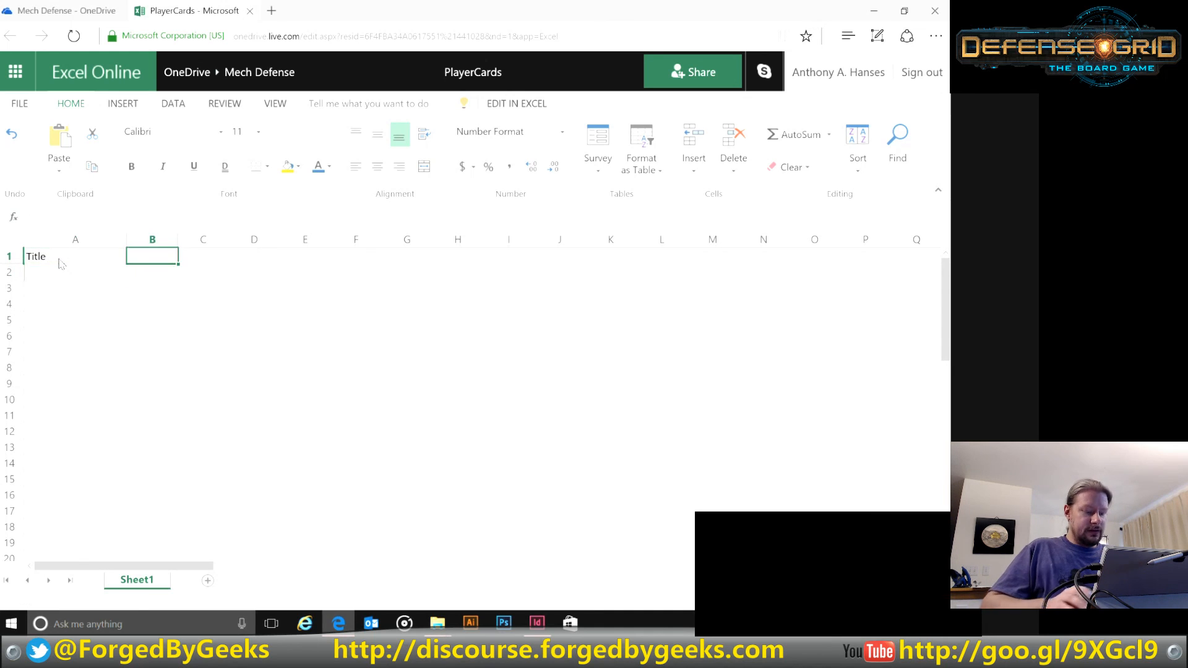
{"action": "type", "text": "Description"}
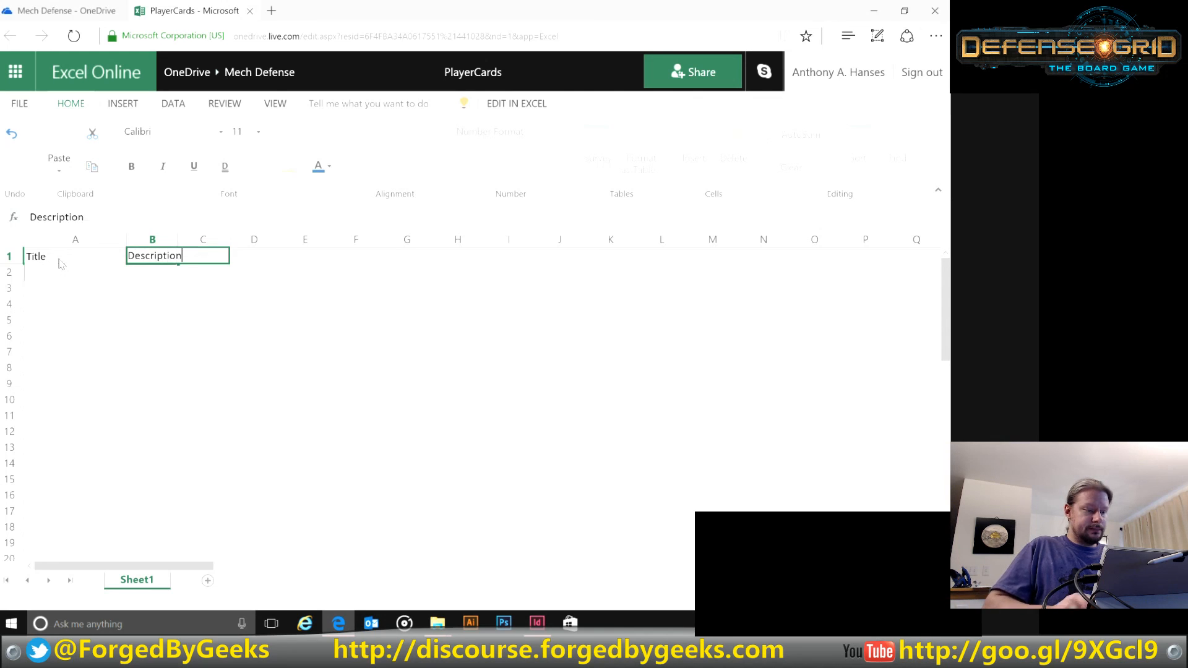
{"action": "key", "text": "Return"}
{"action": "key", "text": "Right"}
{"action": "key", "text": "Up"}
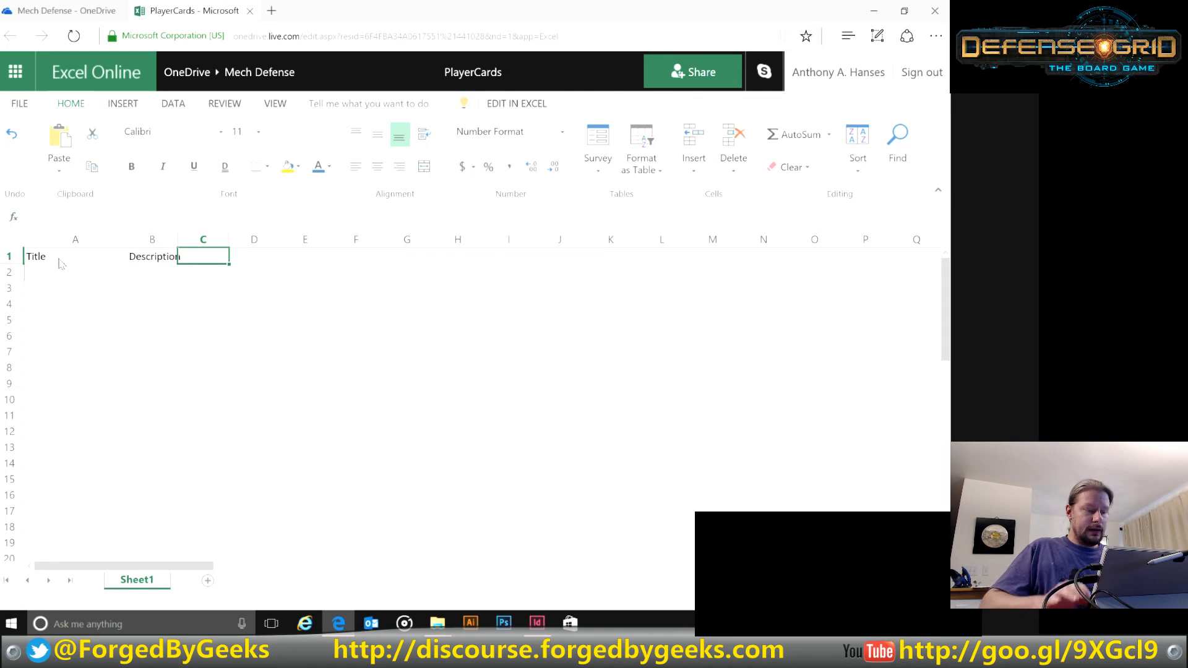
{"action": "left_click_drag", "start_coordinate": [177, 239], "coordinate": [582, 237]}
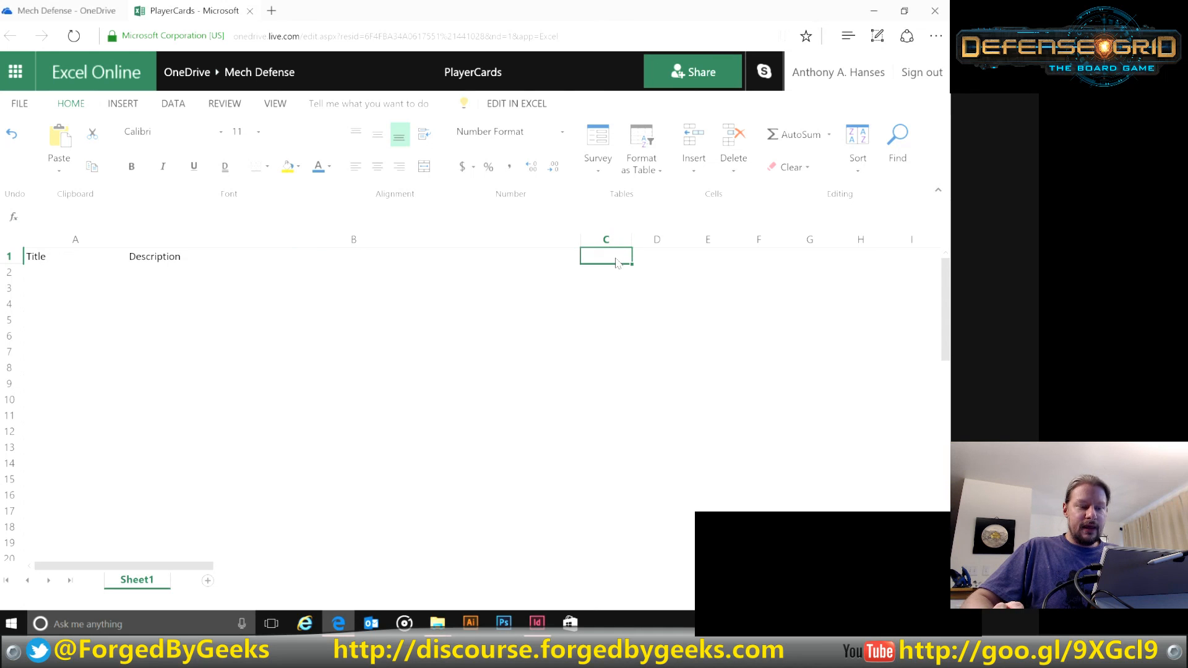
{"action": "double_click", "coordinate": [616, 261]}
{"action": "left_click", "coordinate": [649, 260]}
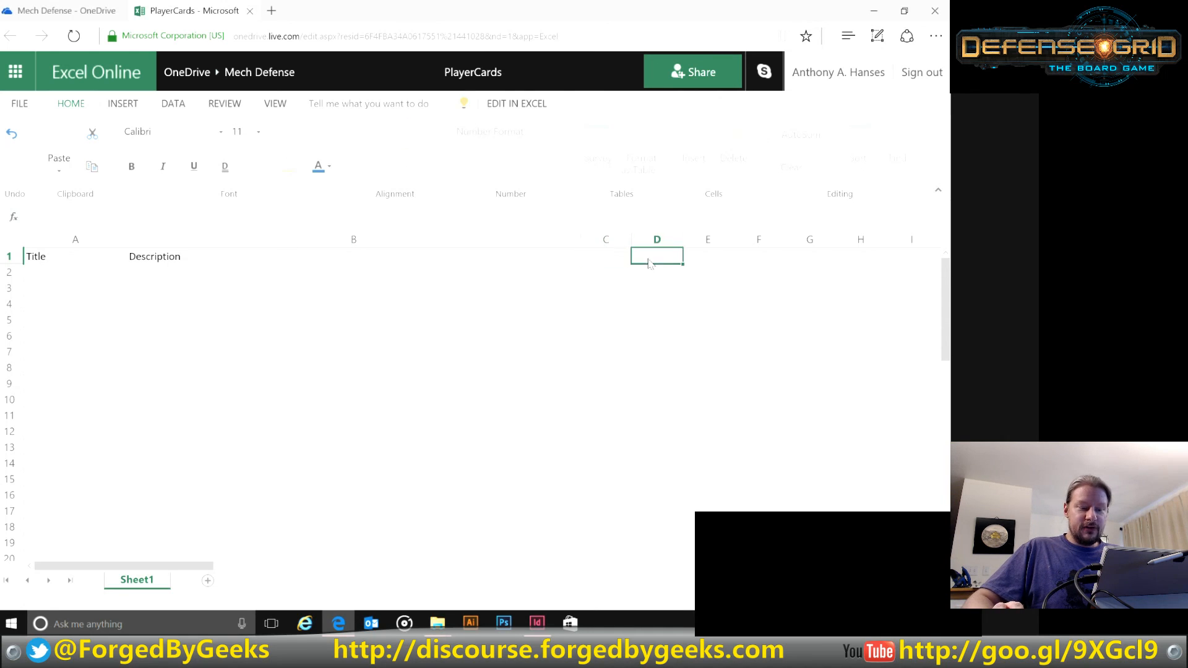
{"action": "left_click", "coordinate": [617, 256]}
{"action": "left_click", "coordinate": [661, 253]}
{"action": "left_click", "coordinate": [626, 258]}
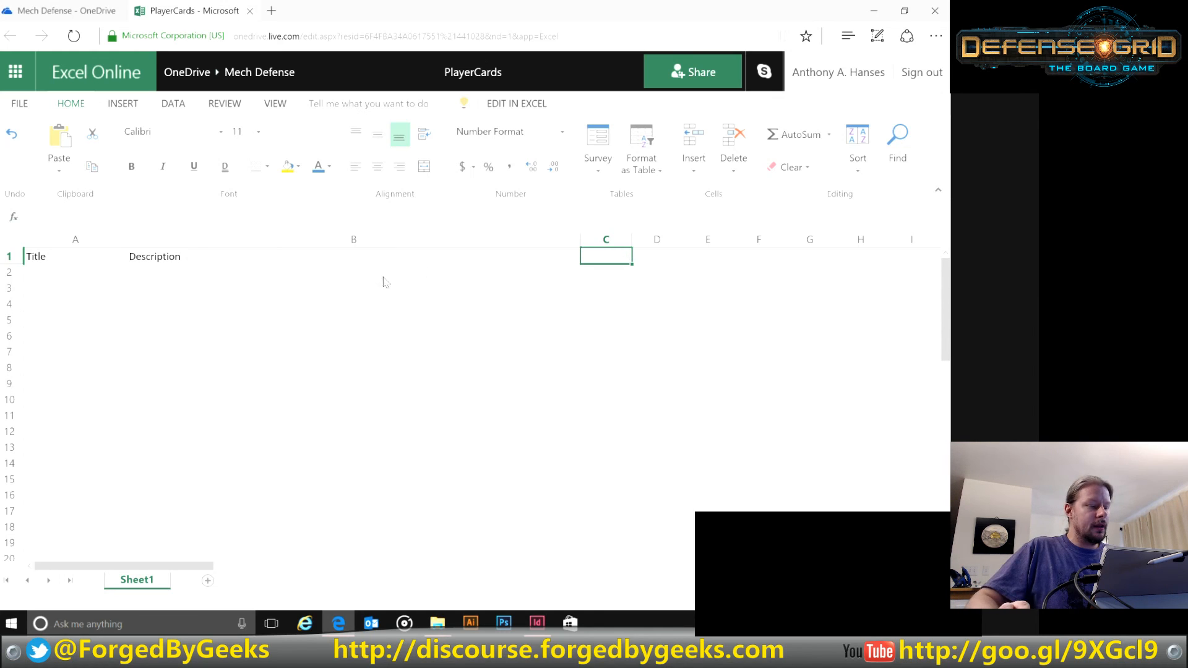
Step: Fill row 2 with the title "Cheetah" and the description "Extremely Fast, but low AP"
{"action": "left_click", "coordinate": [68, 272]}
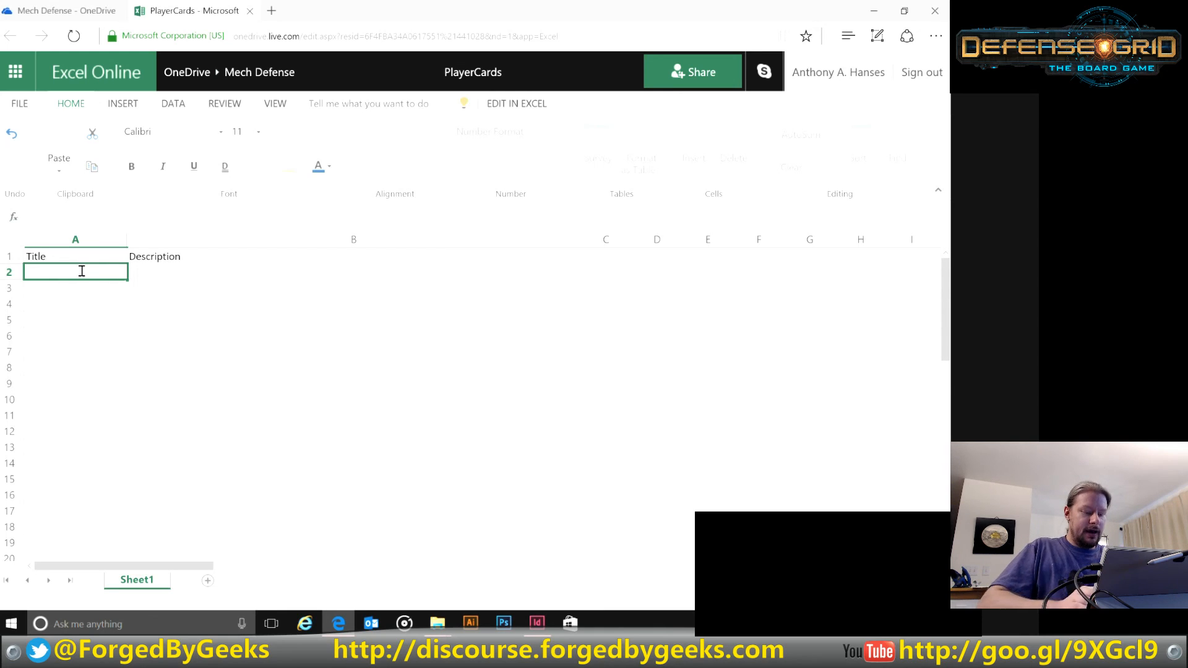
{"action": "type", "text": "Cheetah"}
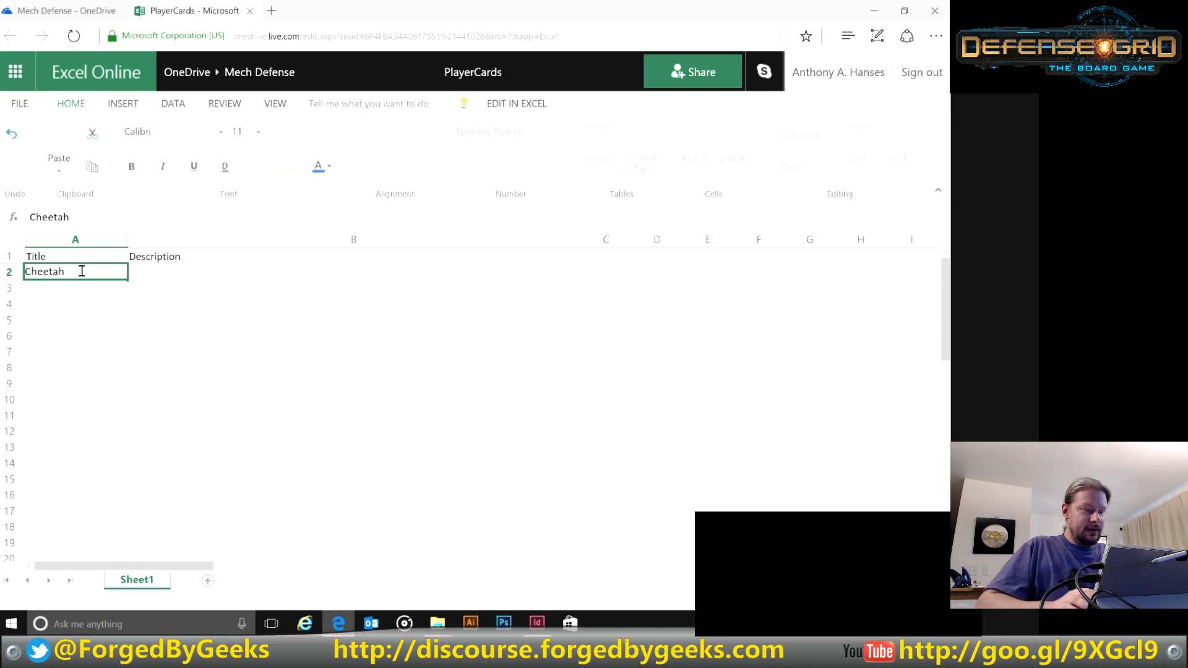
{"action": "key", "text": "Return"}
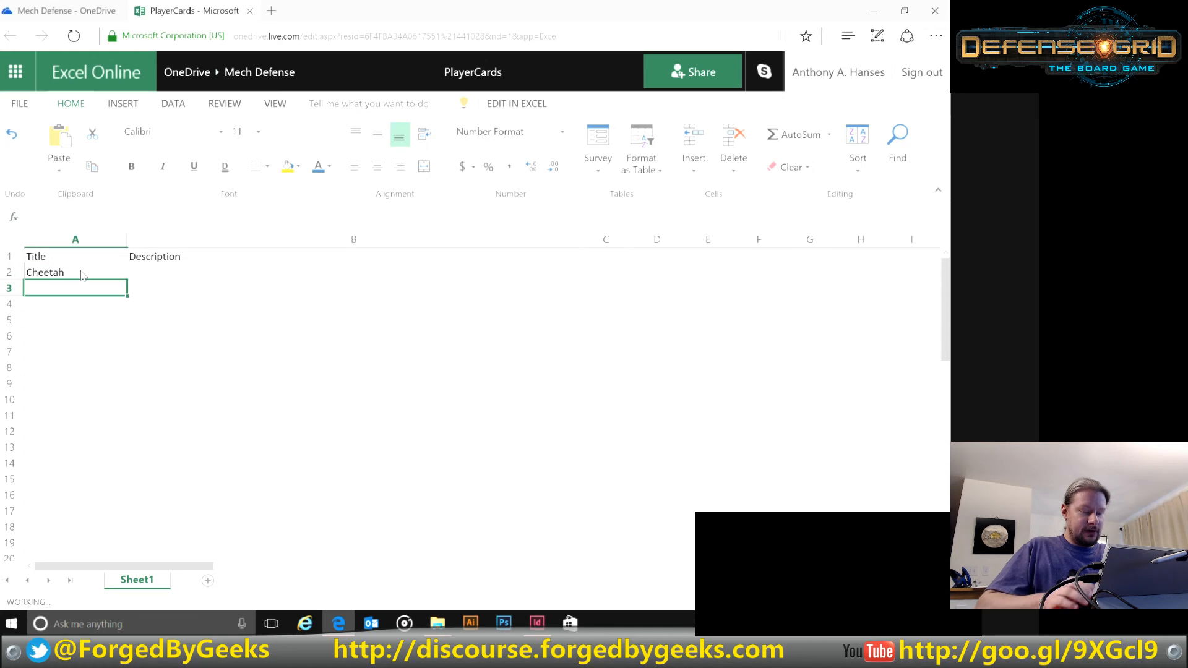
{"action": "key", "text": "Right"}
{"action": "key", "text": "Up"}
{"action": "type", "text": "Ext"}
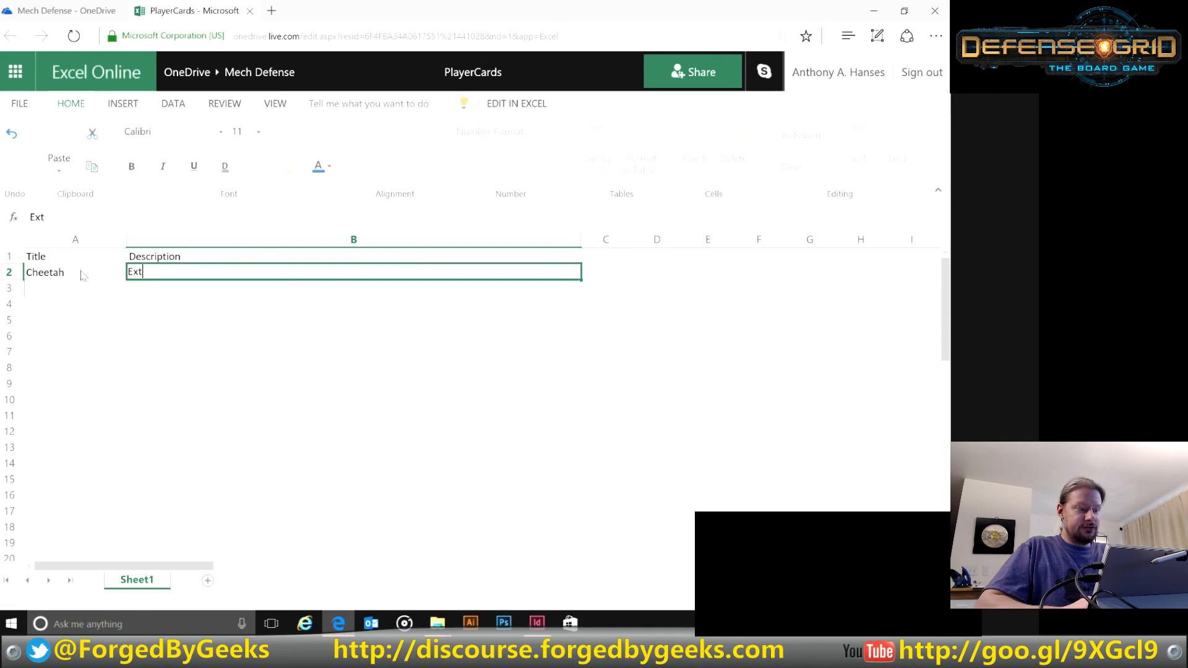
{"action": "type", "text": "remely Fast, but"}
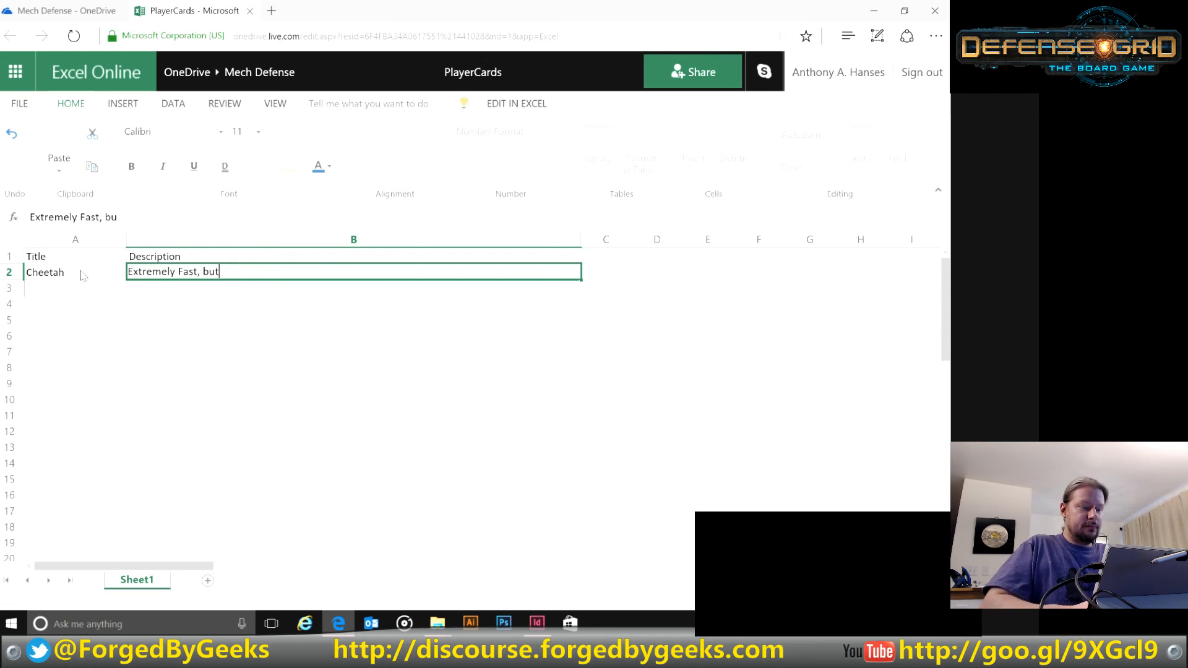
{"action": "type", "text": " low AP"}
{"action": "key", "text": "Return"}
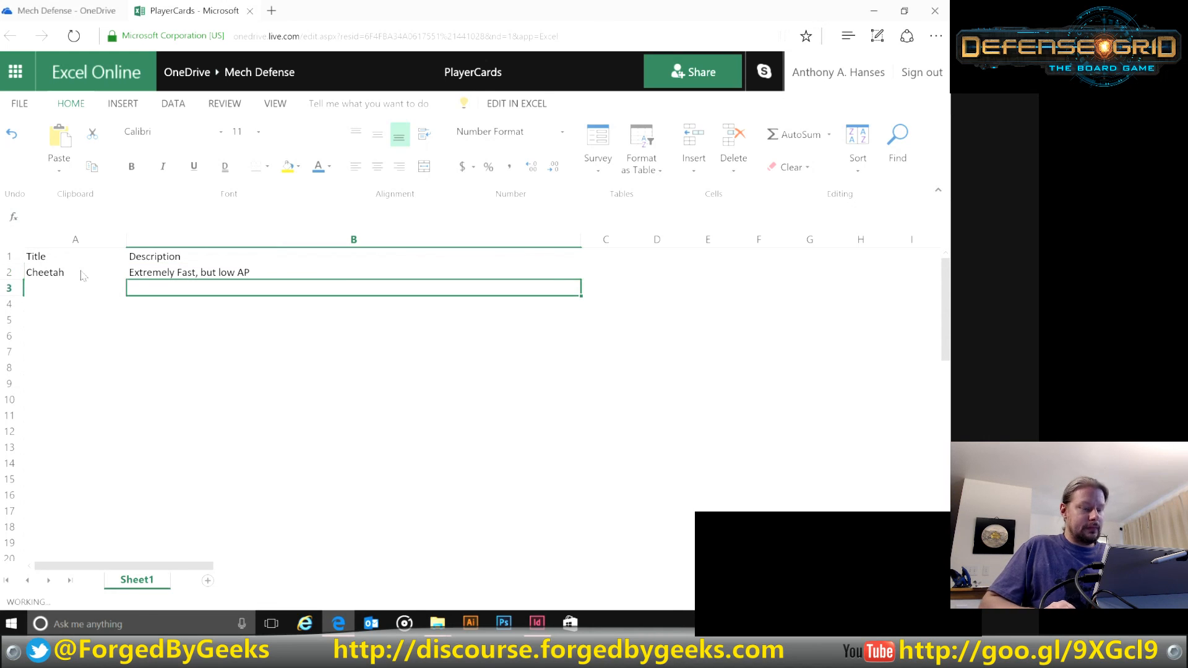
Step: Fill row 3 with the title "Leopard" and the description "Middle of road"
{"action": "key", "text": "Left"}
{"action": "type", "text": "Leopard"}
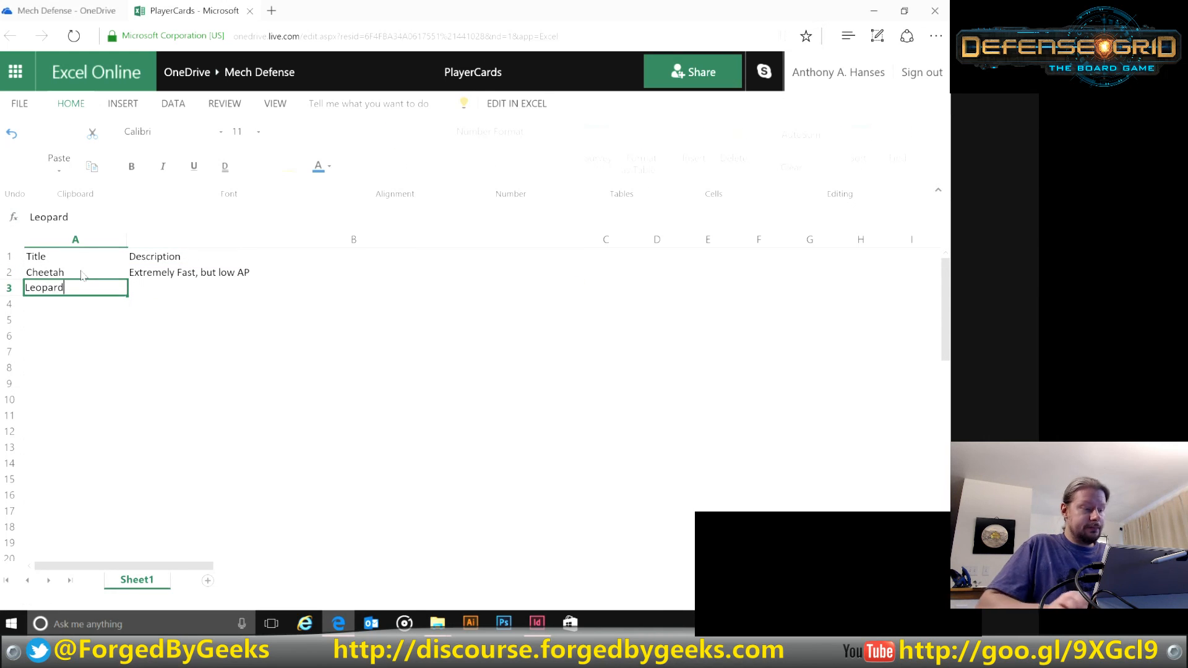
{"action": "key", "text": "Tab"}
{"action": "type", "text": "Mid"}
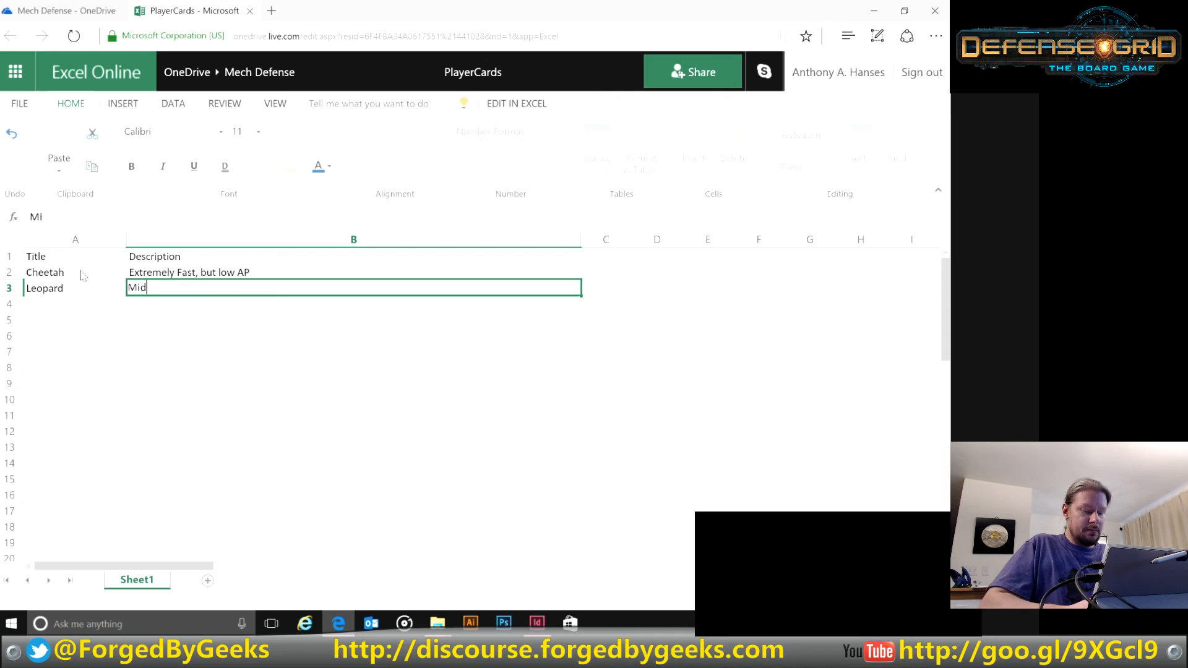
{"action": "type", "text": "dle of road"}
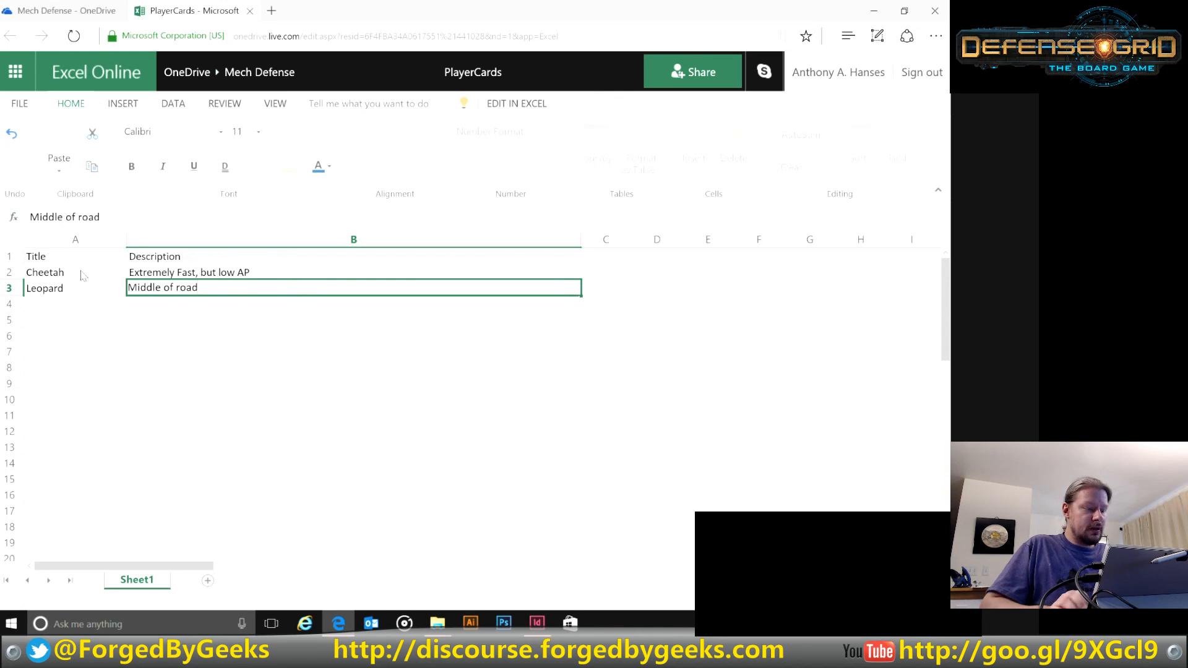
{"action": "key", "text": "Return"}
Step: Fill row 4 with the title "Pather" and the description "Middle of the road, but a little more AP"
{"action": "key", "text": "Left"}
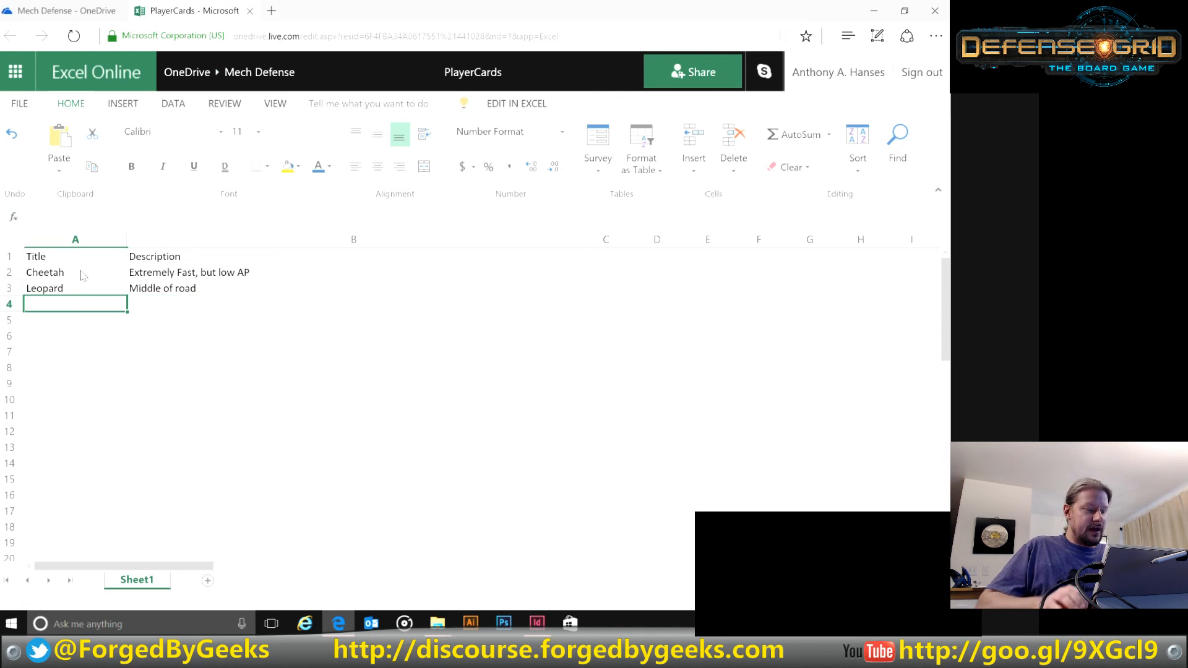
{"action": "type", "text": "Pather"}
{"action": "key", "text": "Tab"}
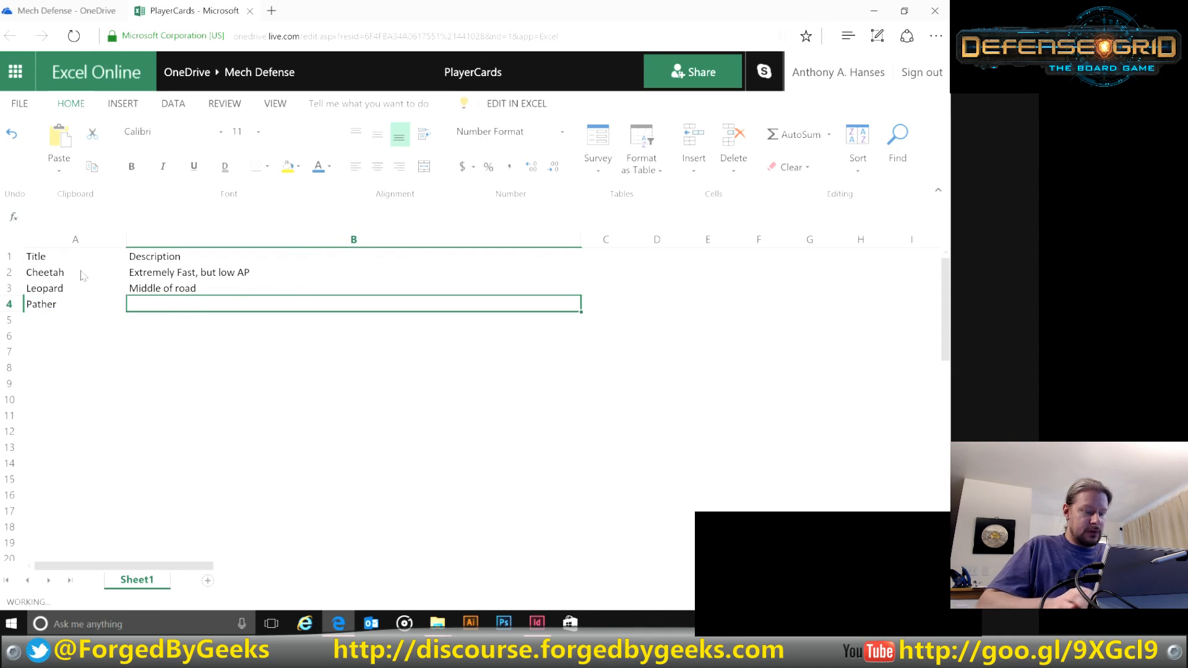
{"action": "type", "text": "Middle of the "}
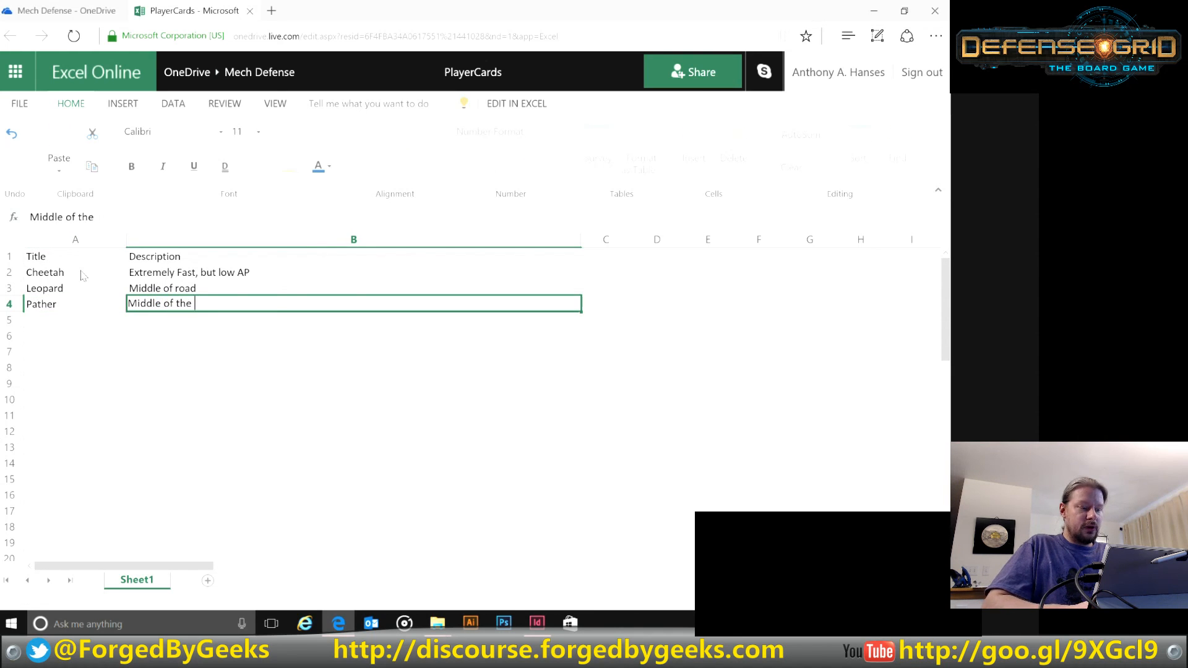
{"action": "type", "text": "roa"}
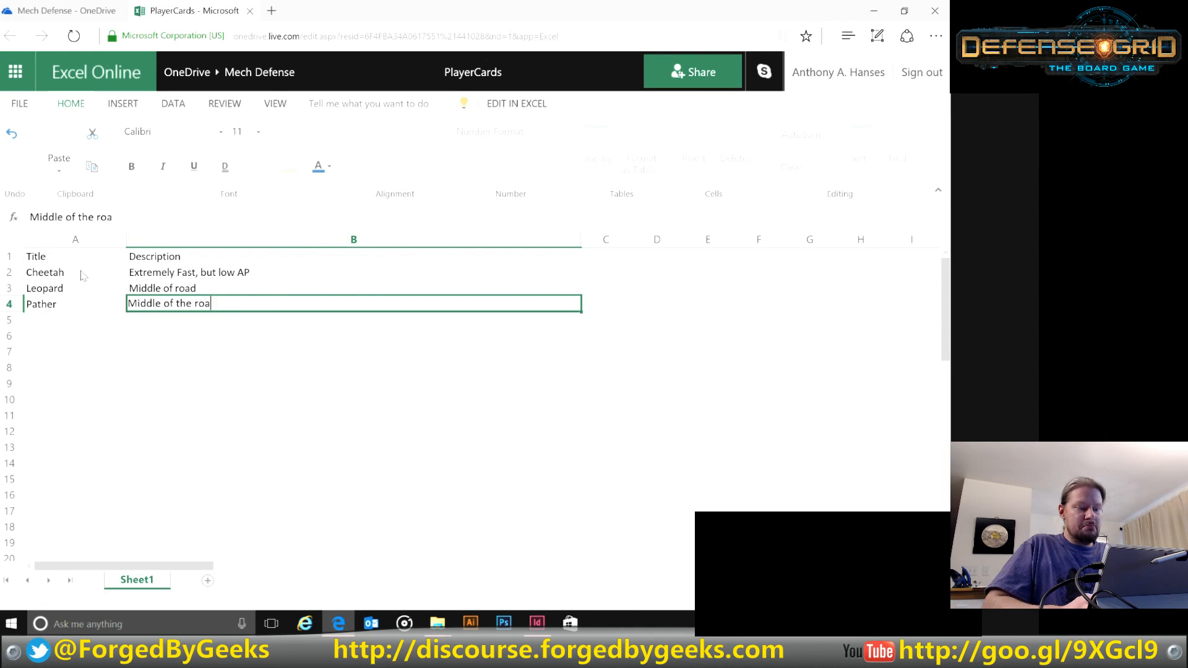
{"action": "type", "text": "d, but "}
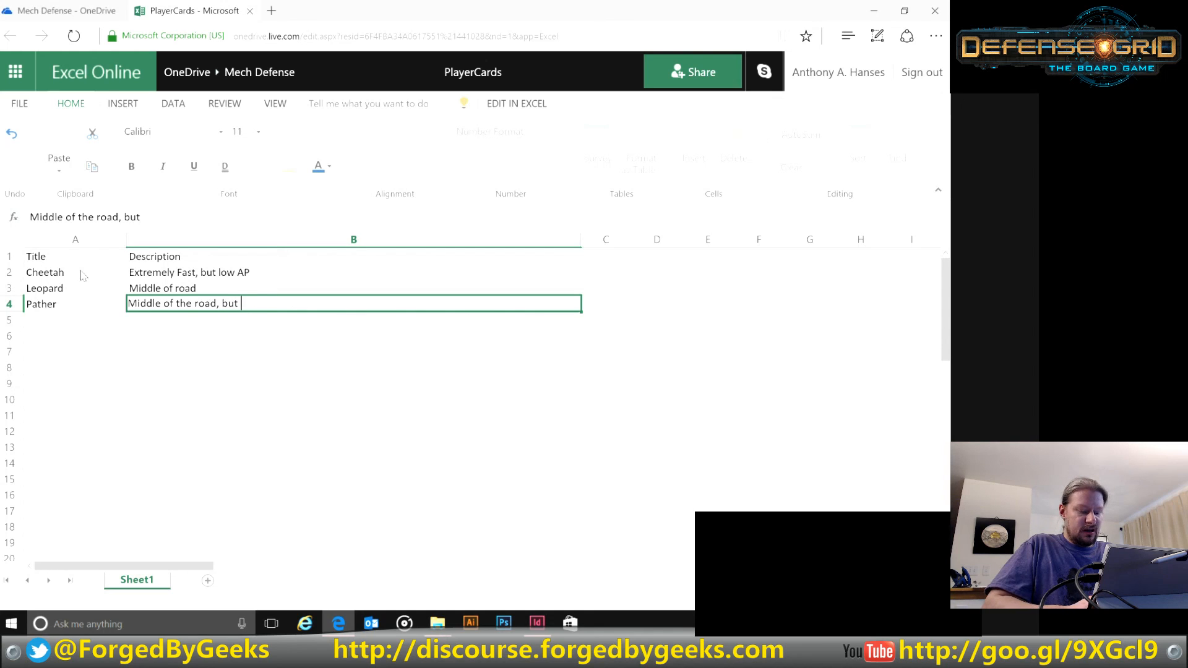
{"action": "type", "text": "a little more AP"}
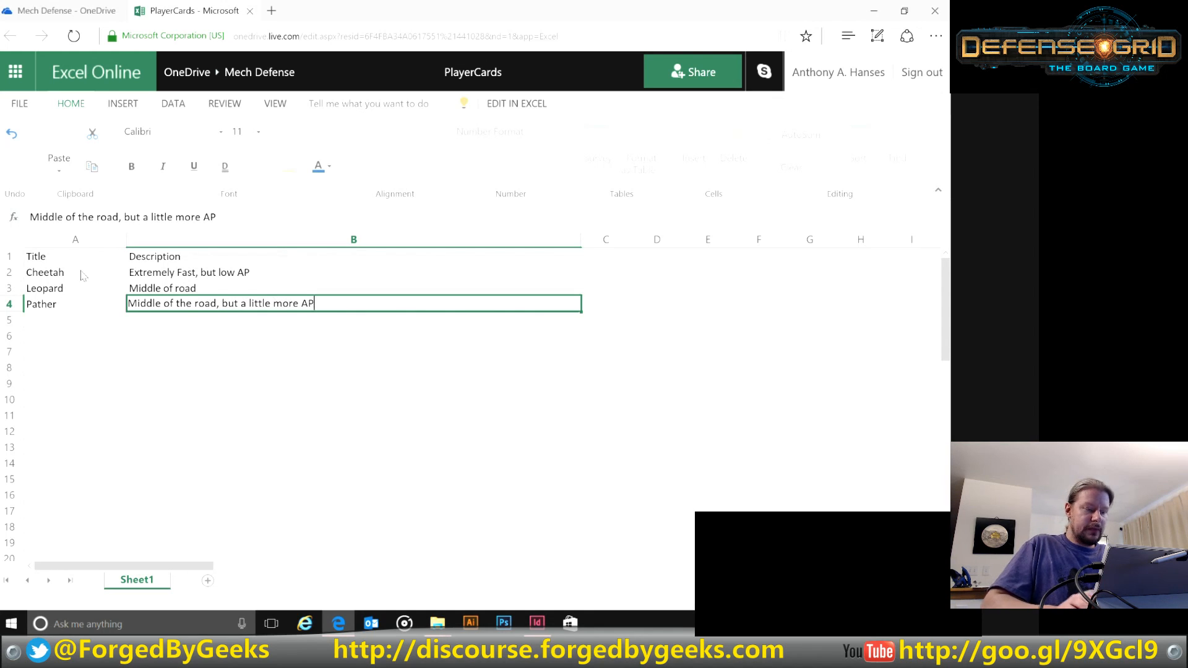
{"action": "key", "text": "Return"}
Step: Fill row 5 with the title "Tiger" and the description "High weight carry and slow"
{"action": "type", "text": "Tiger"}
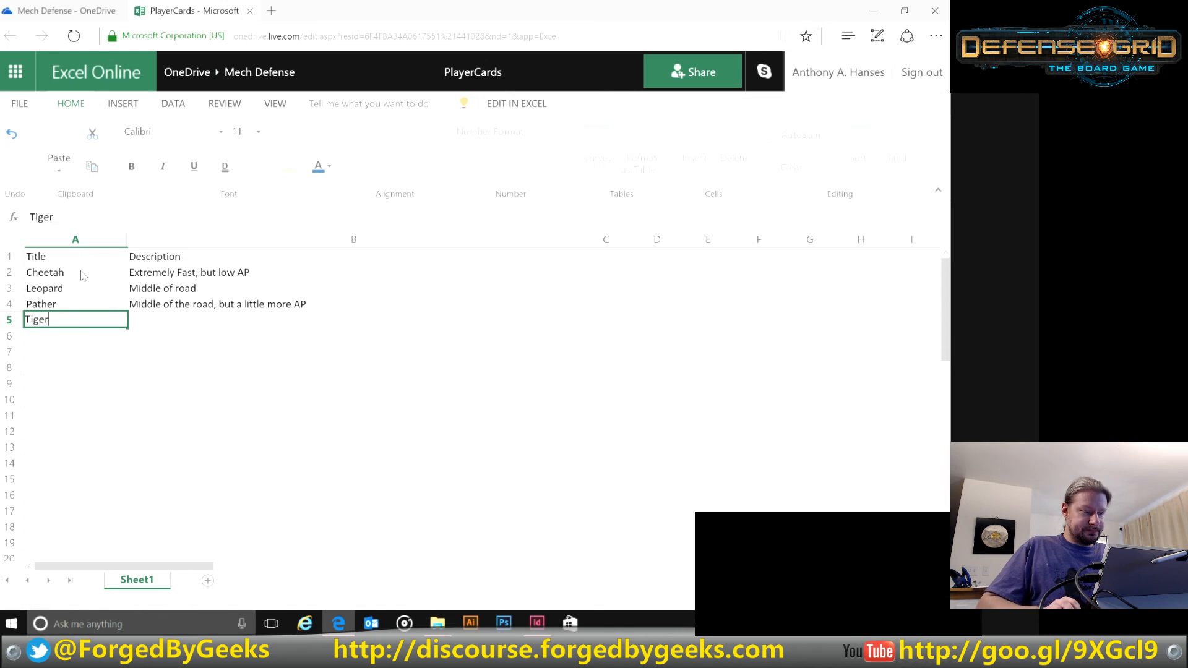
{"action": "key", "text": "Tab"}
{"action": "type", "text": "H"}
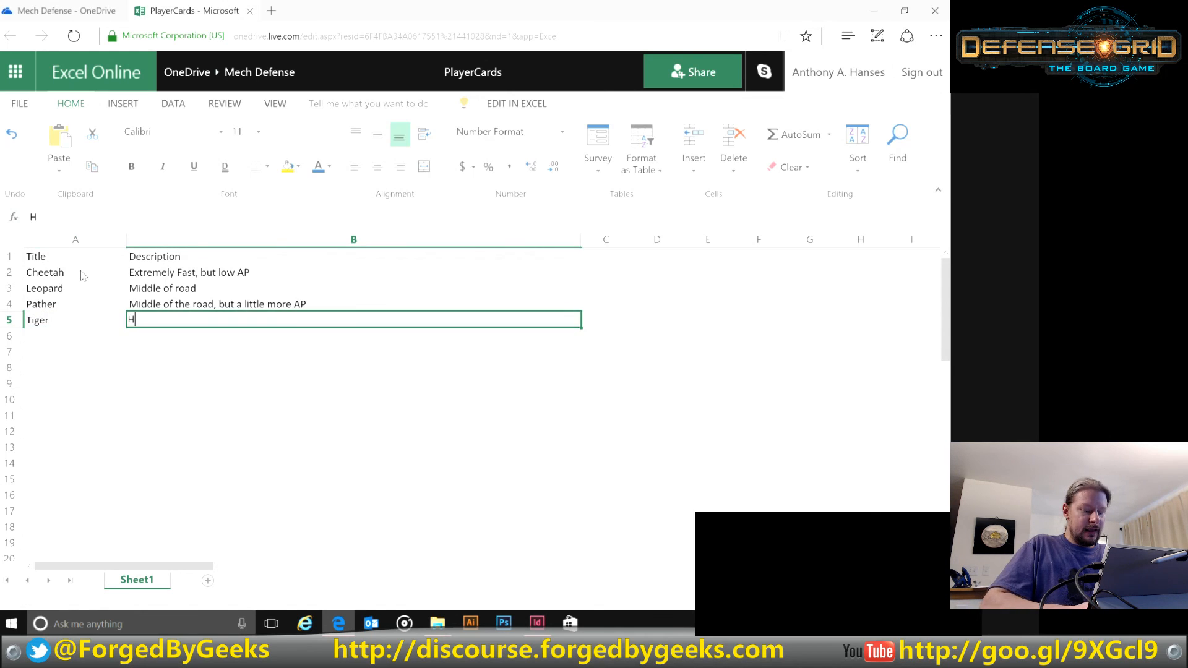
{"action": "type", "text": "igh weight car"}
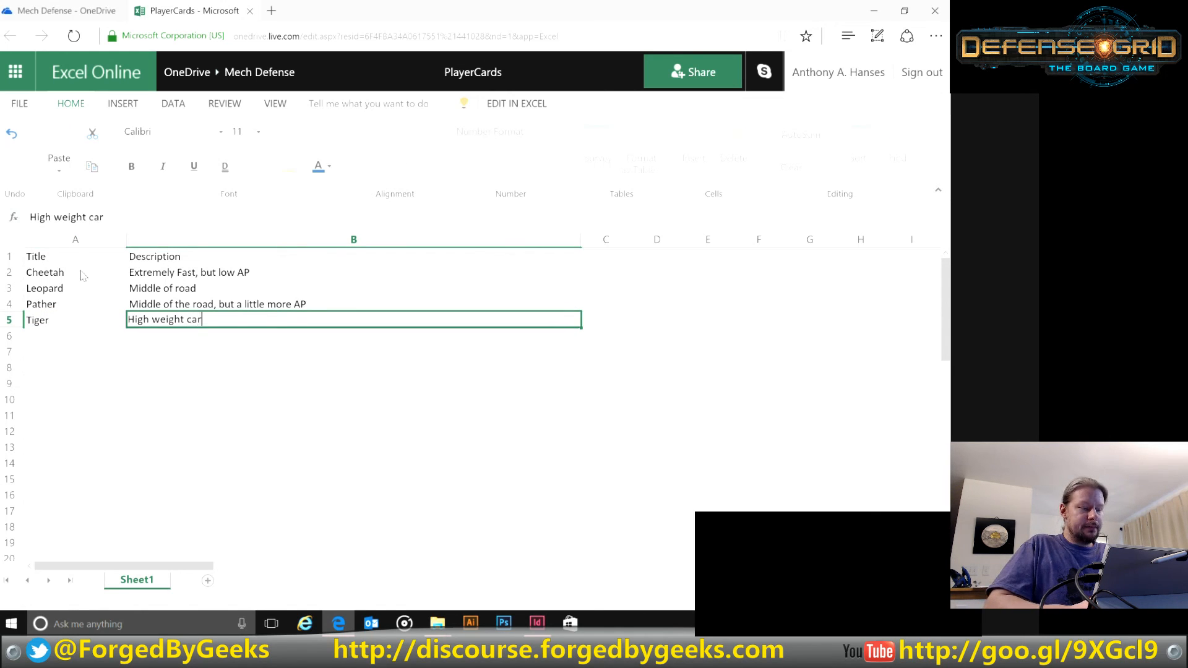
{"action": "type", "text": "ry and "}
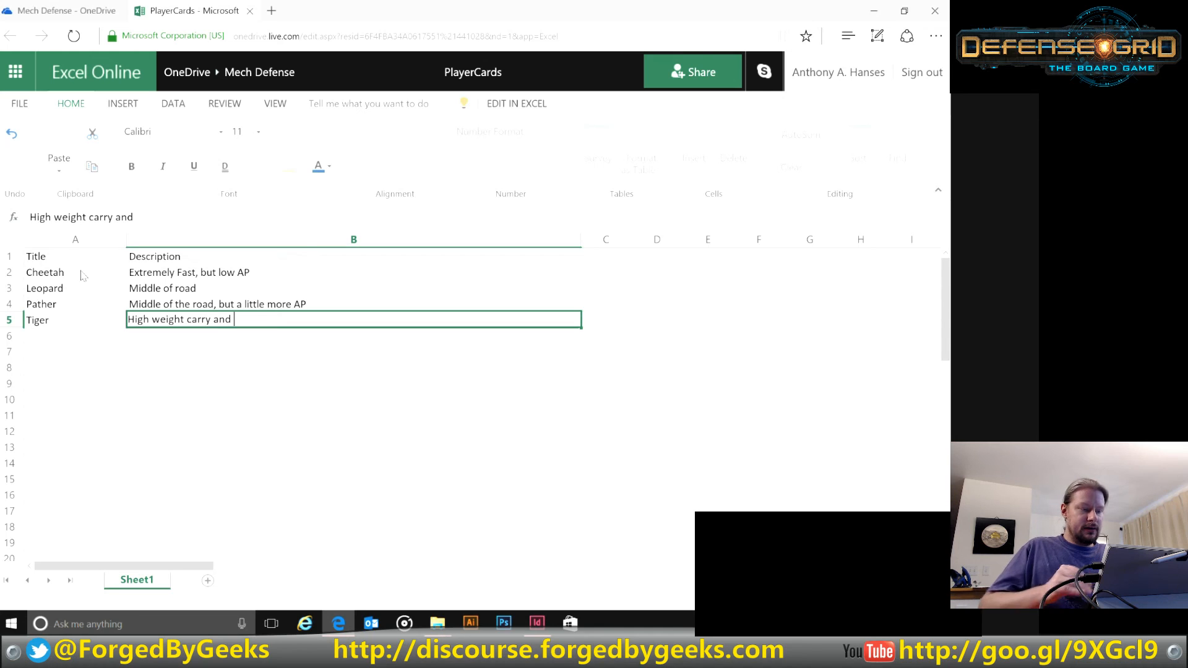
{"action": "type", "text": "slow as"}
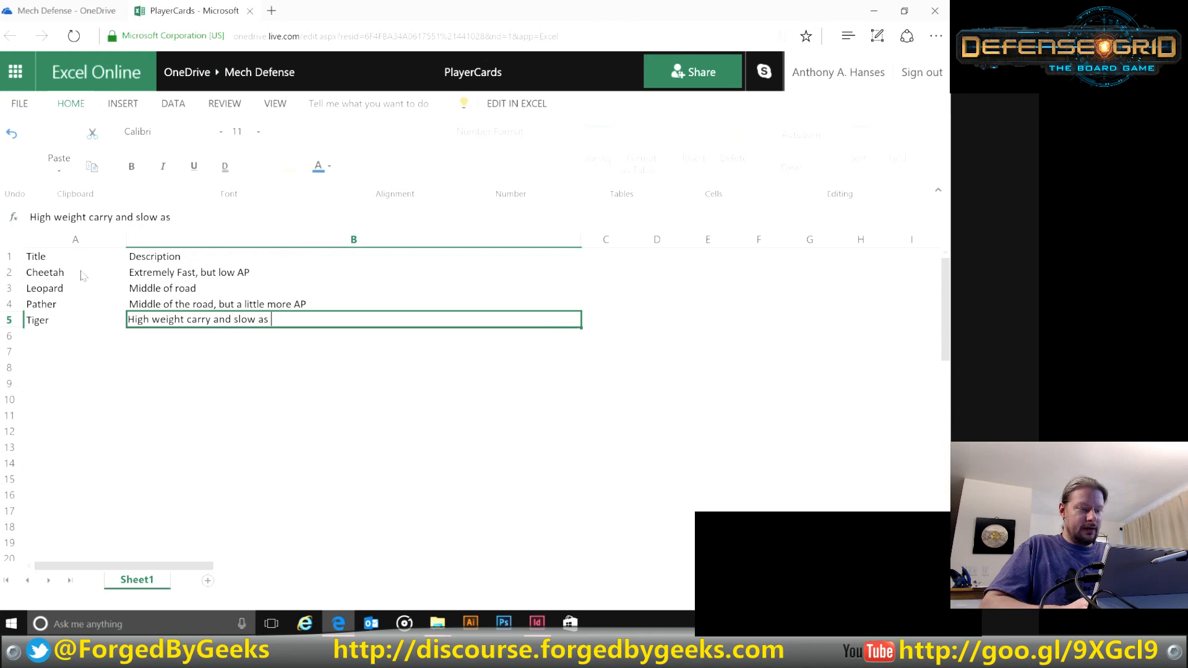
{"action": "key", "text": "BackSpace"}
{"action": "key", "text": "BackSpace"}
{"action": "key", "text": "BackSpace"}
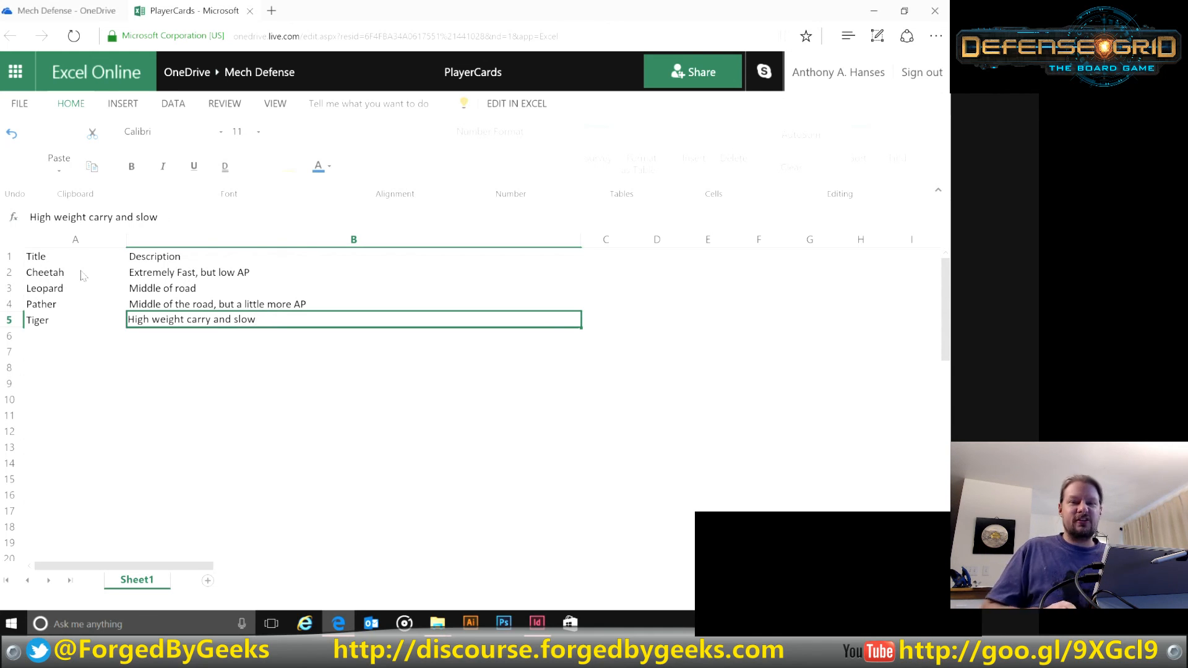
{"action": "key", "text": "Return"}
Step: Add the titles "Cobra", "Mamba", "Hawk" and "Eagle" in cells A6 to A9, without descriptions
{"action": "key", "text": "Left"}
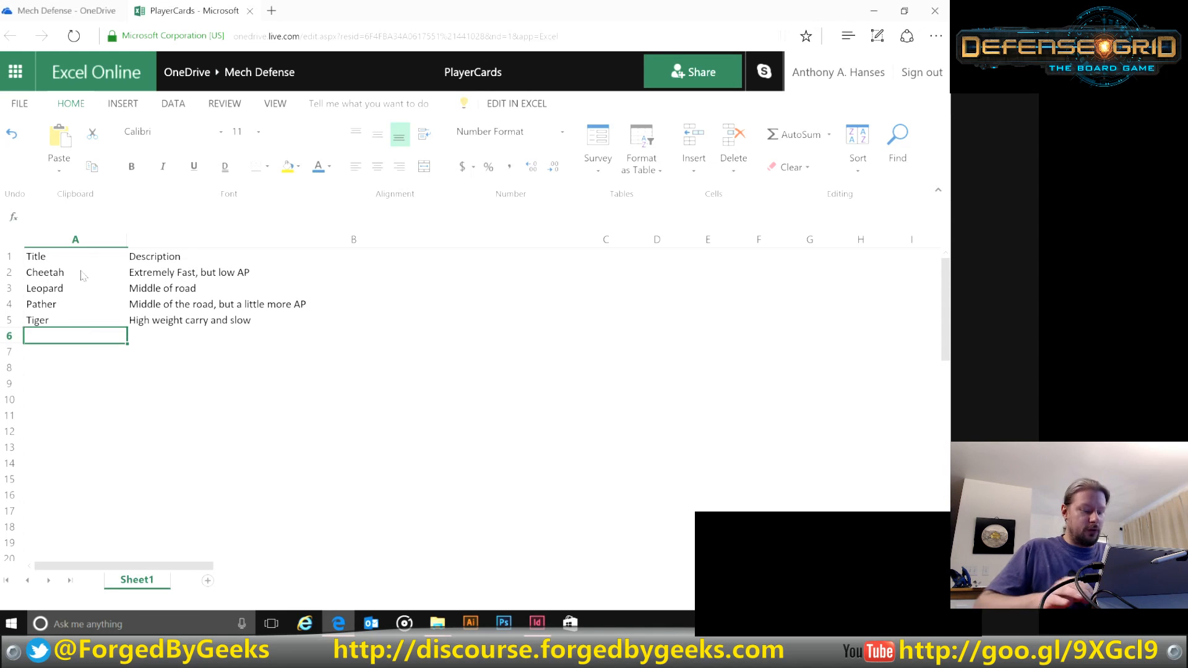
{"action": "type", "text": "Cobra"}
{"action": "key", "text": "Return"}
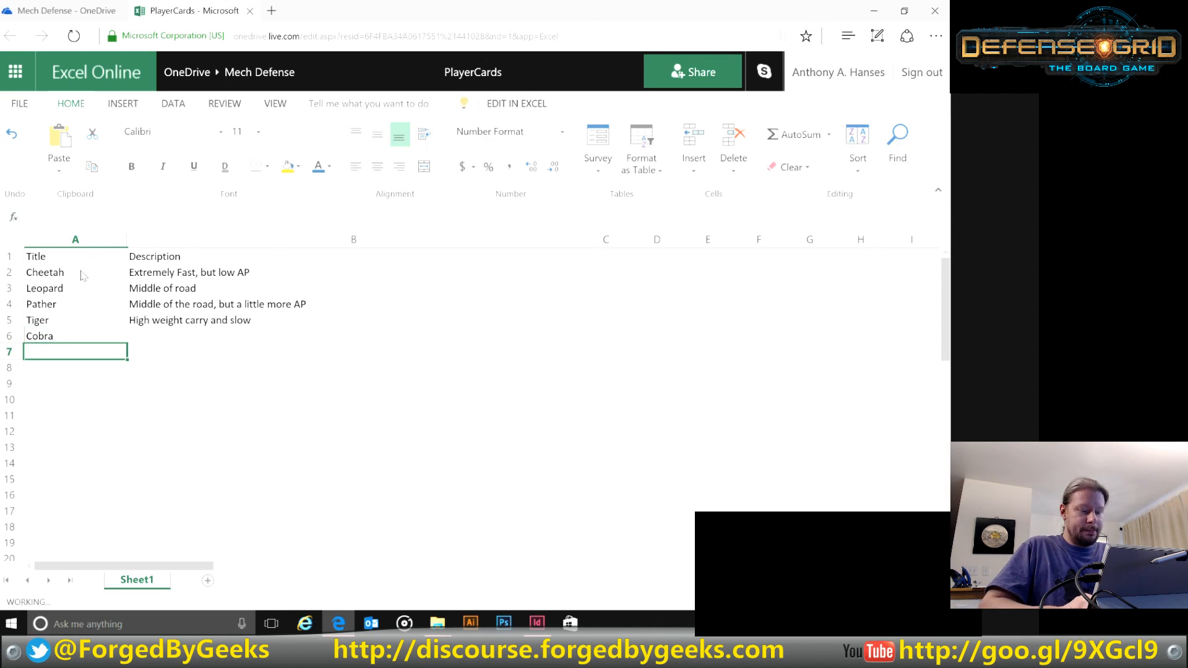
{"action": "type", "text": "Mamba"}
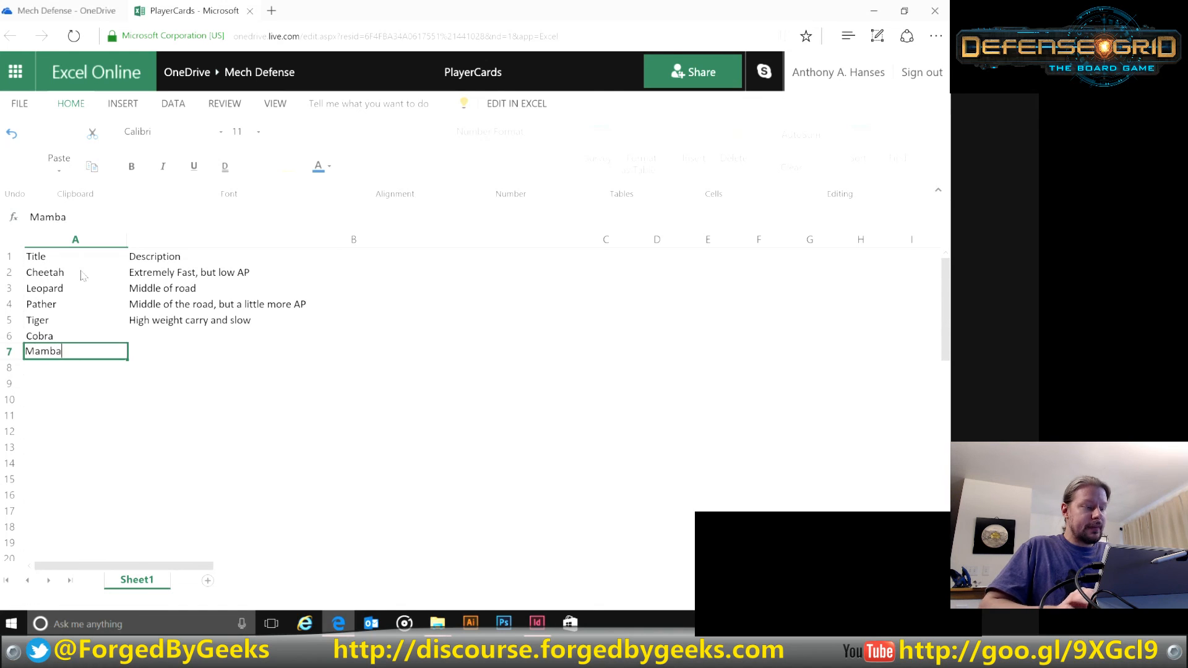
{"action": "key", "text": "Return"}
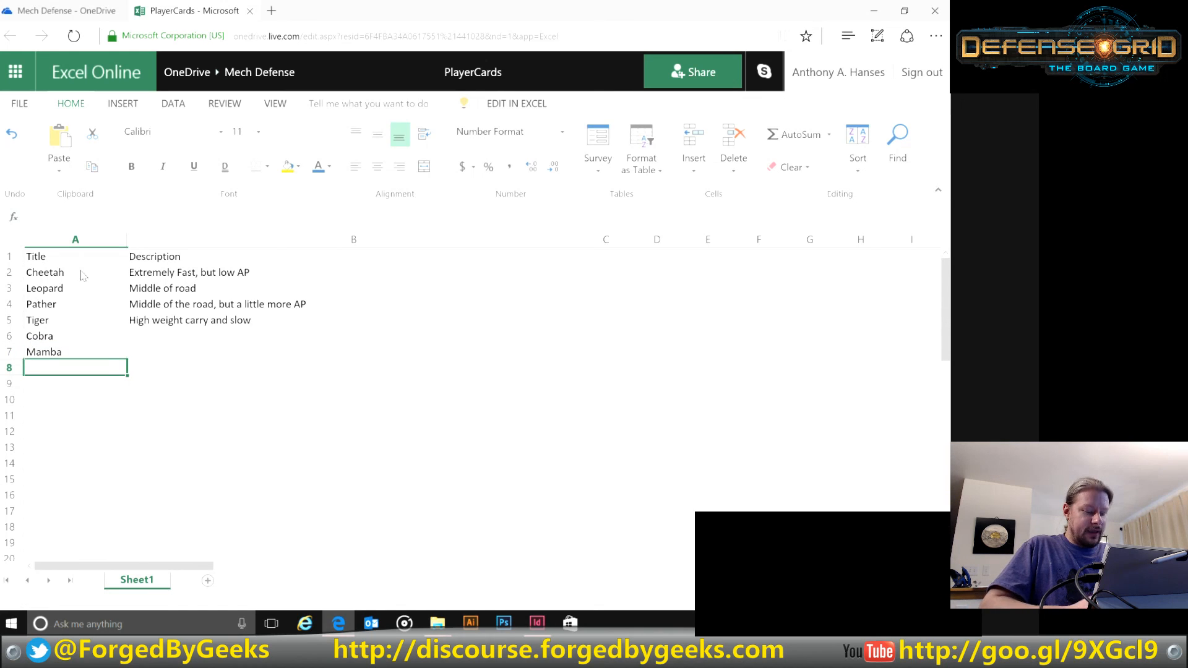
{"action": "type", "text": "Hawk"}
{"action": "key", "text": "Return"}
{"action": "type", "text": "Eagle"}
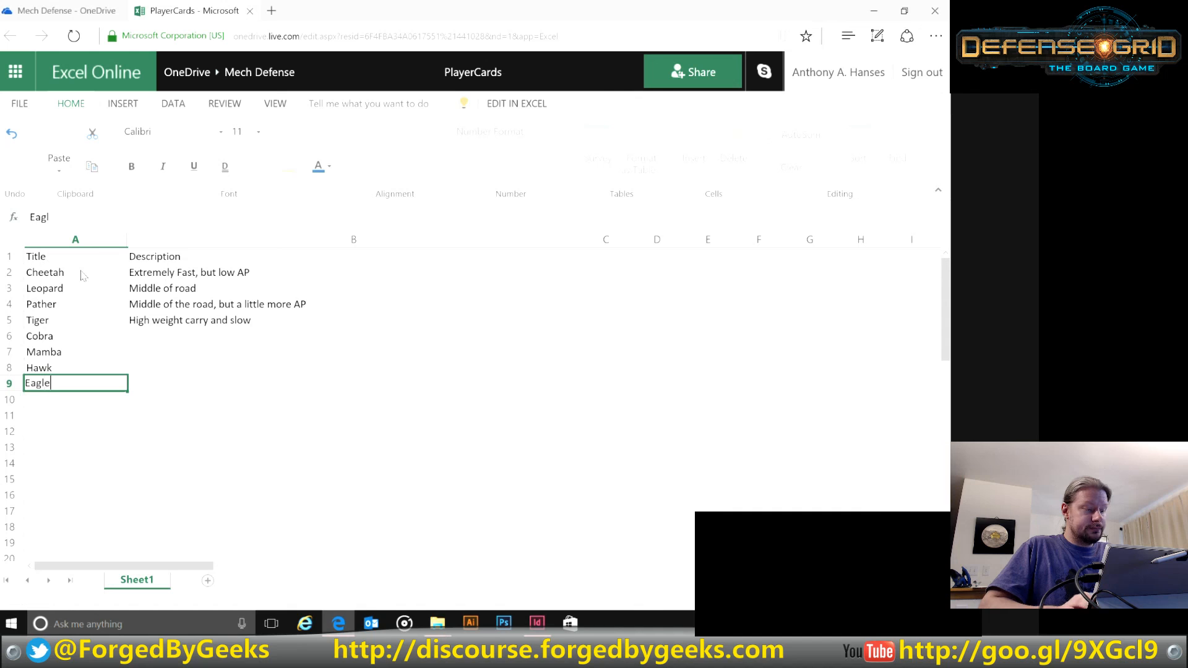
{"action": "key", "text": "Return"}
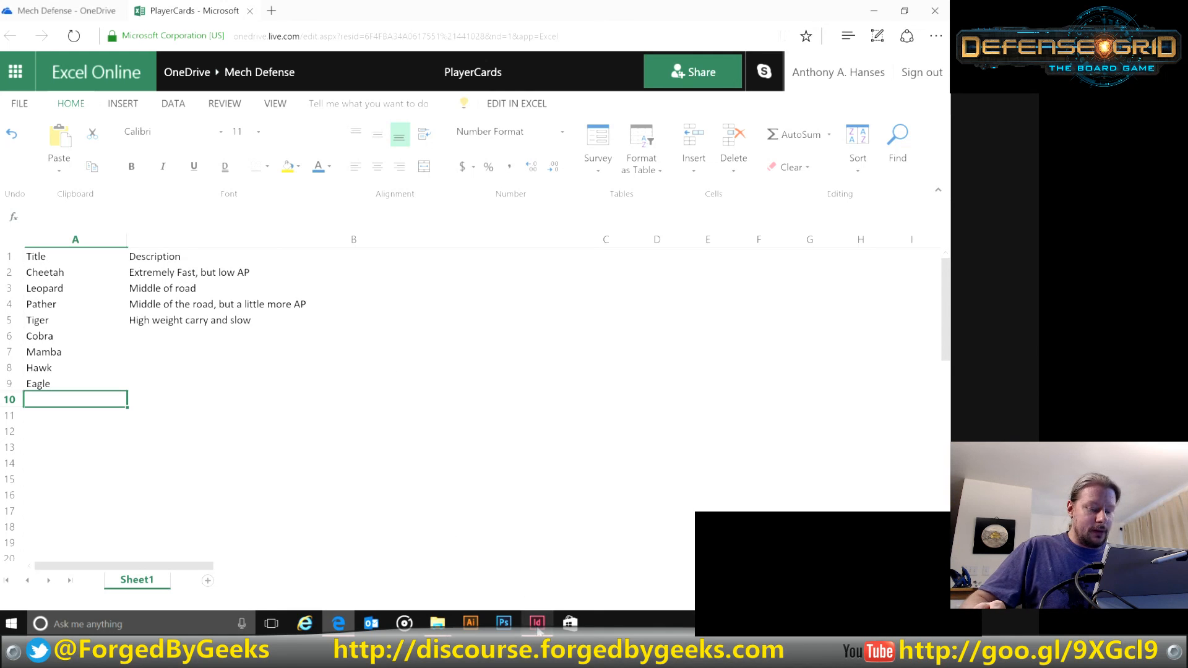
{"action": "left_click", "coordinate": [28, 105]}
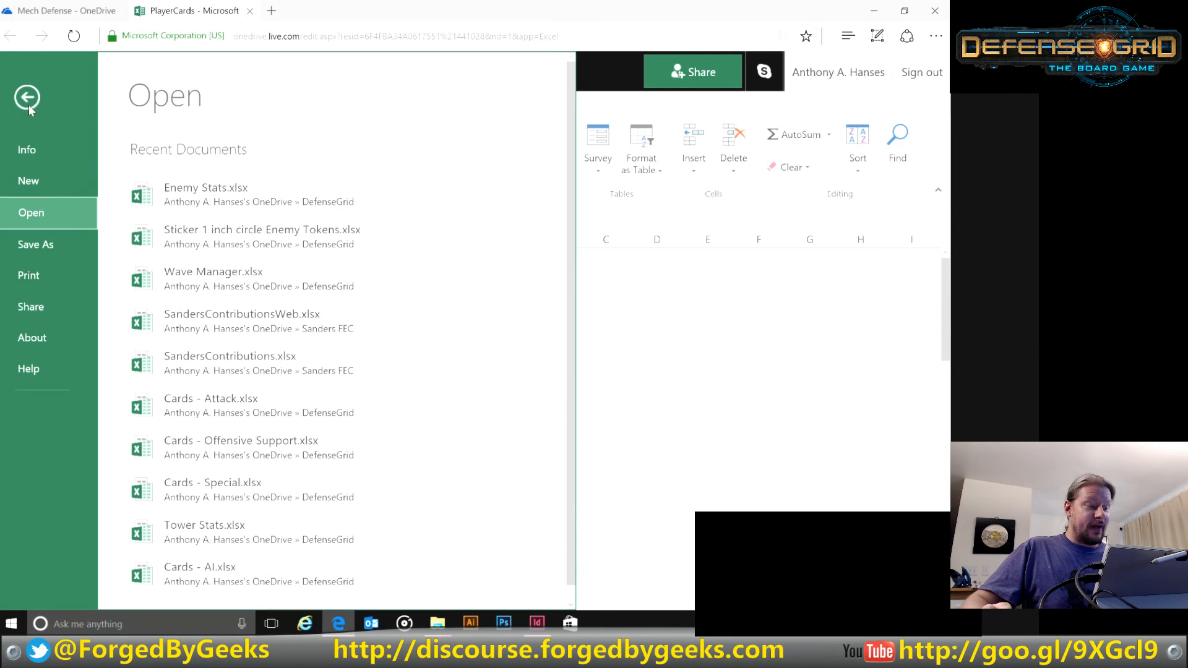
{"action": "left_click", "coordinate": [49, 248]}
{"action": "left_click", "coordinate": [157, 229]}
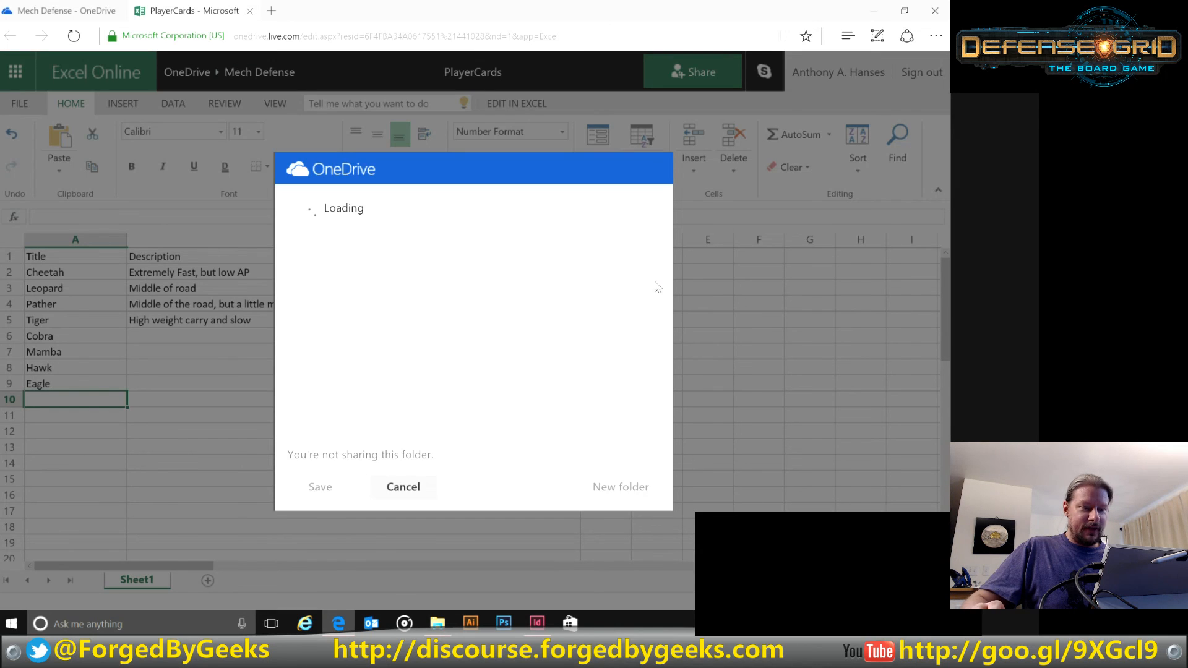
{"action": "left_click", "coordinate": [423, 496]}
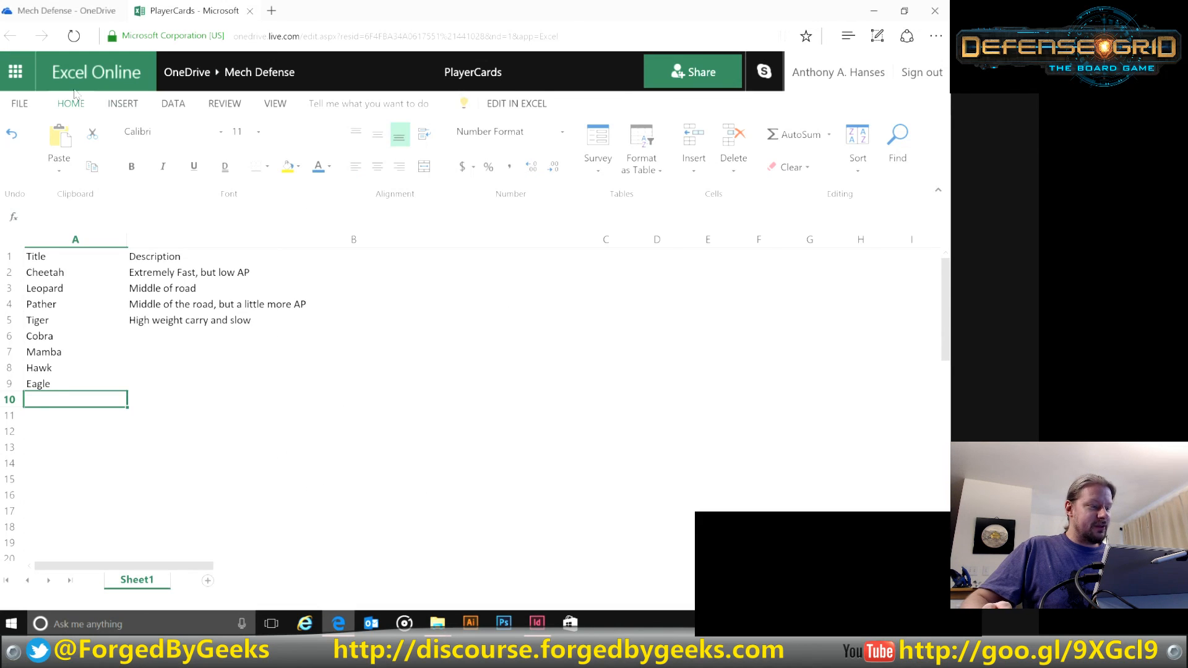
Step: Download a copy of the PlayerCards workbook, open it in desktop Excel and enable editing
{"action": "left_click", "coordinate": [35, 102]}
{"action": "left_click", "coordinate": [35, 243]}
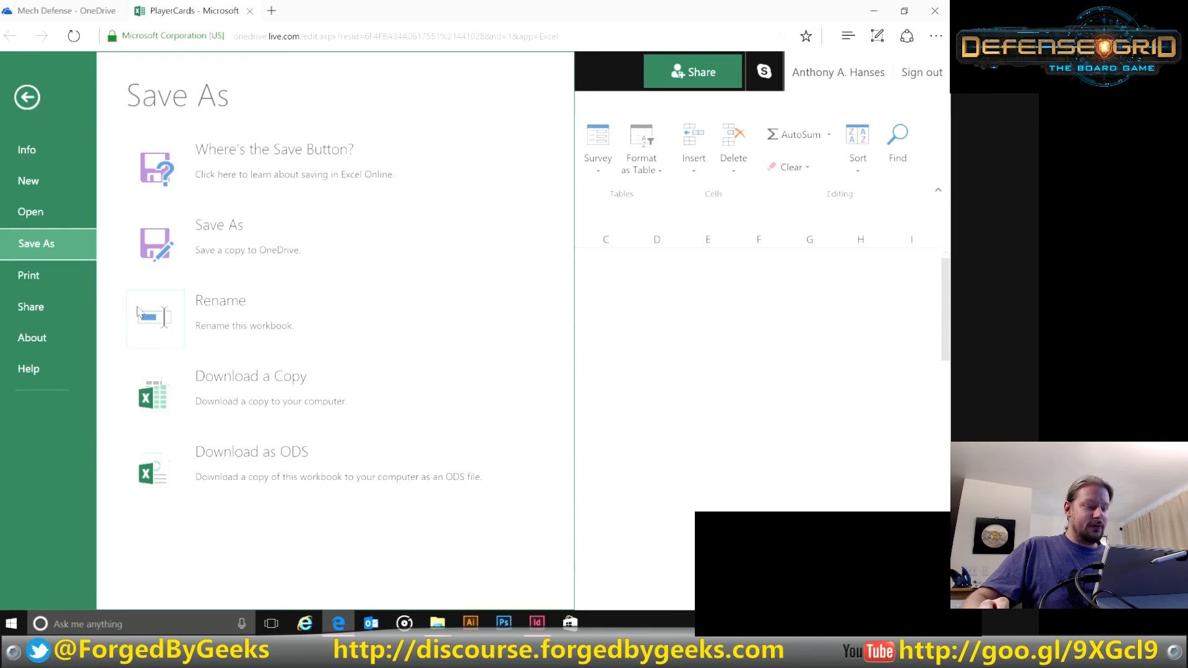
{"action": "left_click", "coordinate": [162, 403]}
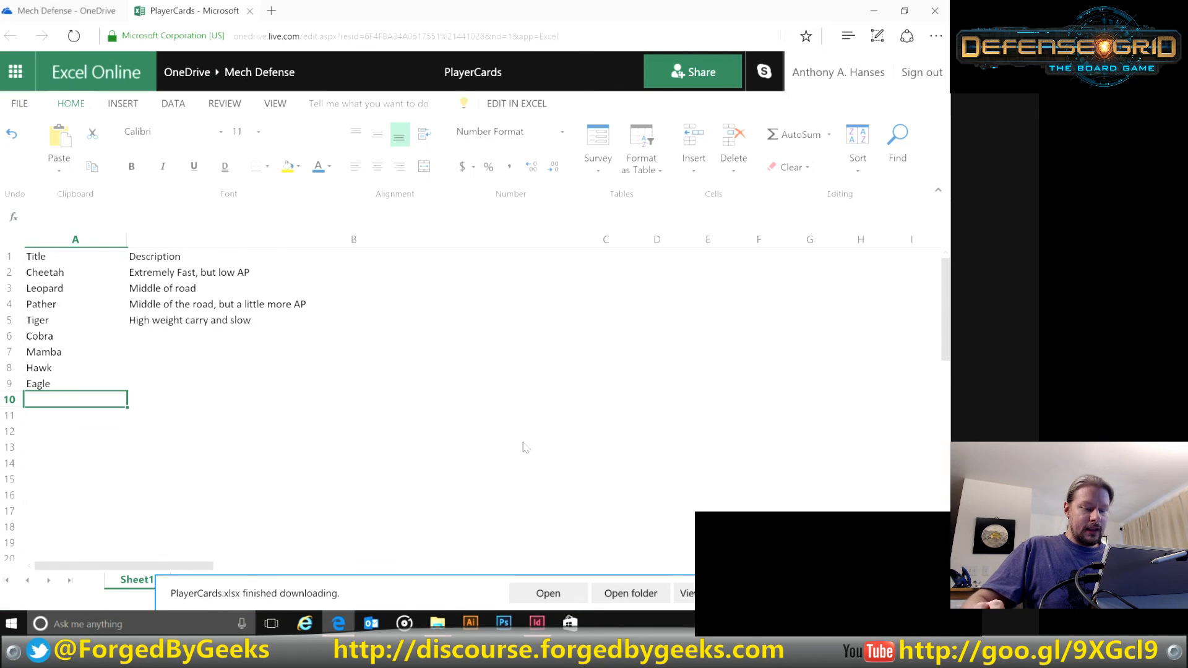
{"action": "left_click", "coordinate": [555, 590]}
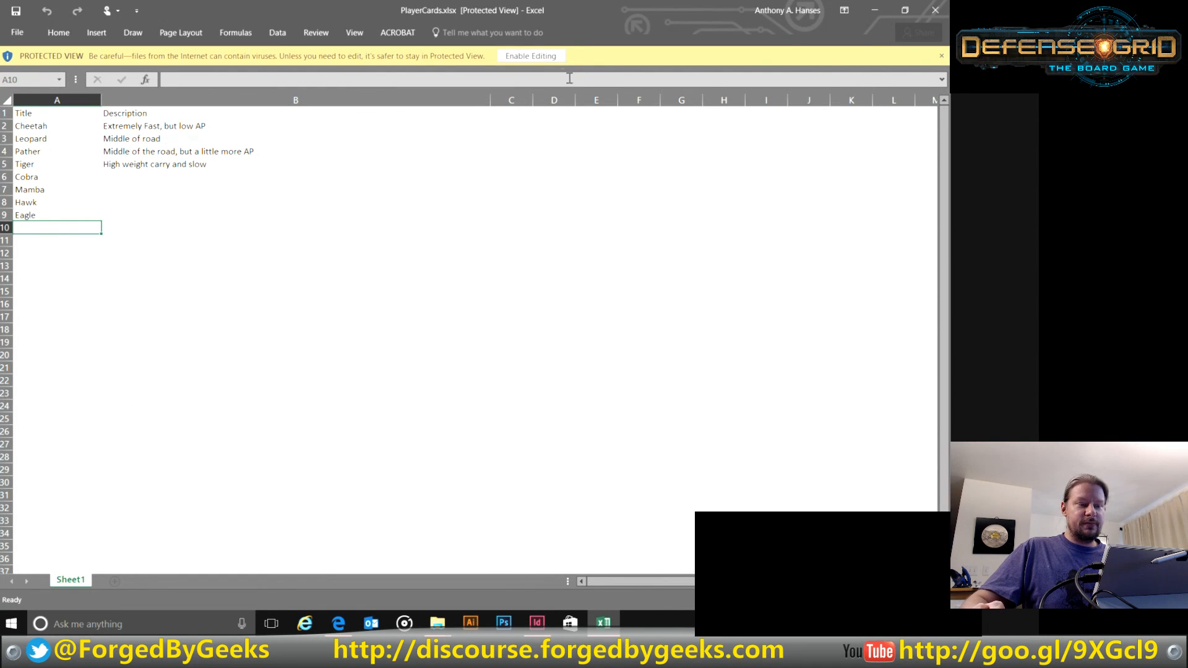
{"action": "left_click", "coordinate": [515, 57]}
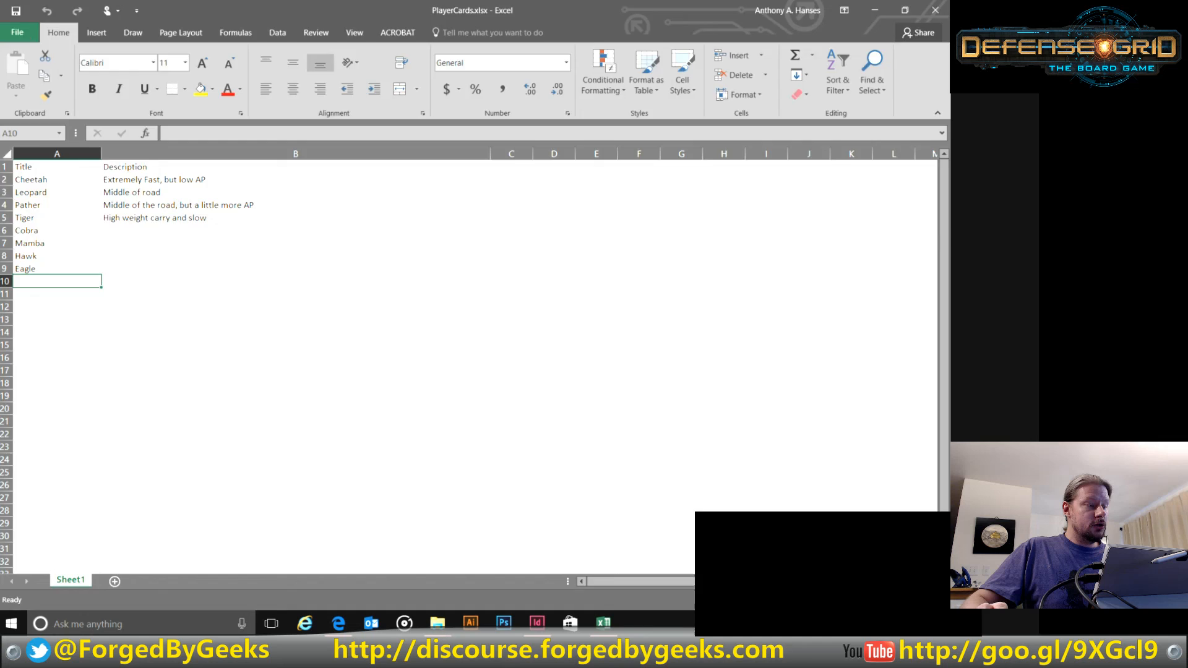
Step: Start saving the workbook under a new location, choosing the Adobe folder inside Mech Defense on the personal OneDrive
{"action": "left_click", "coordinate": [22, 32]}
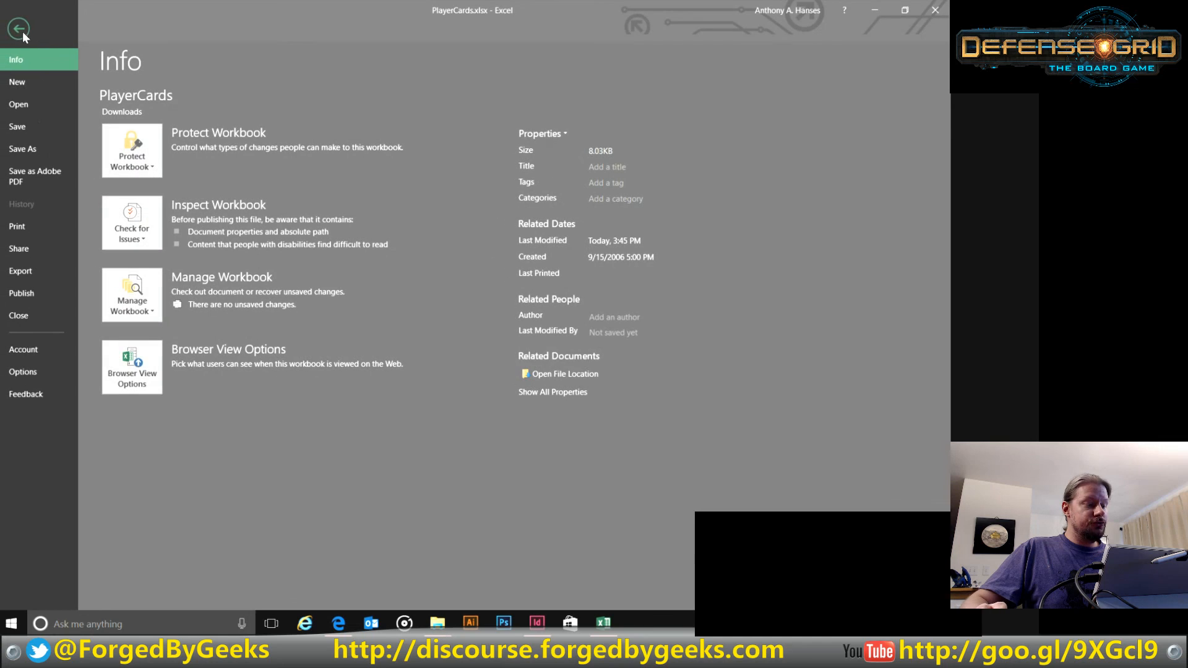
{"action": "left_click", "coordinate": [40, 148]}
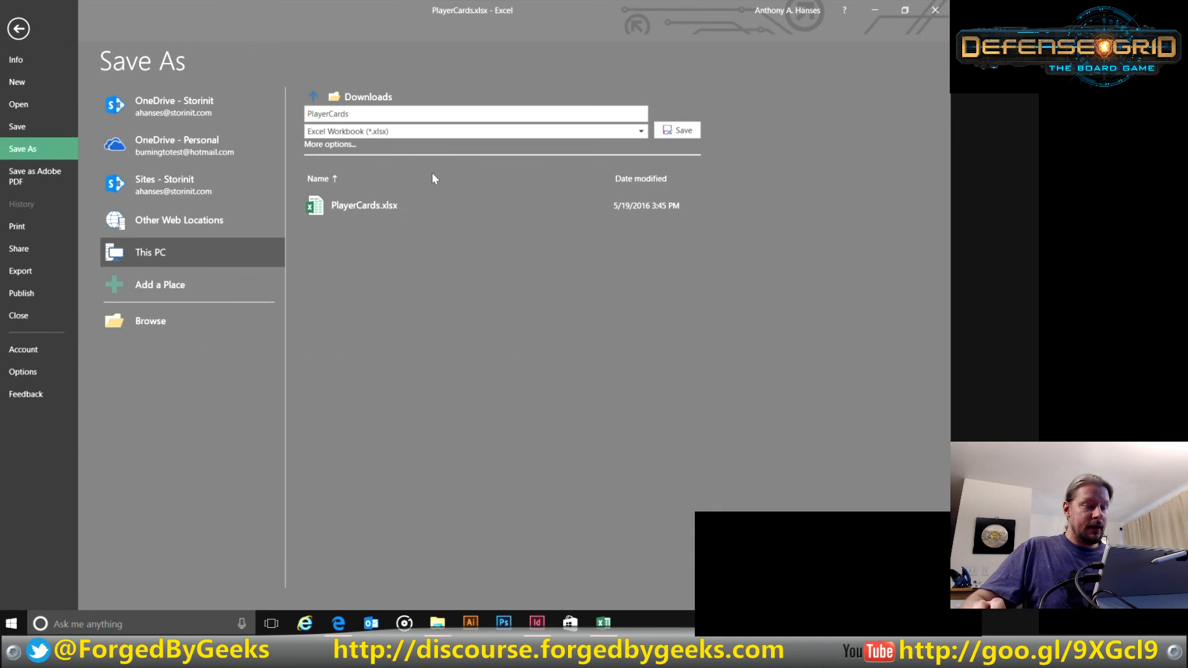
{"action": "left_click", "coordinate": [201, 151]}
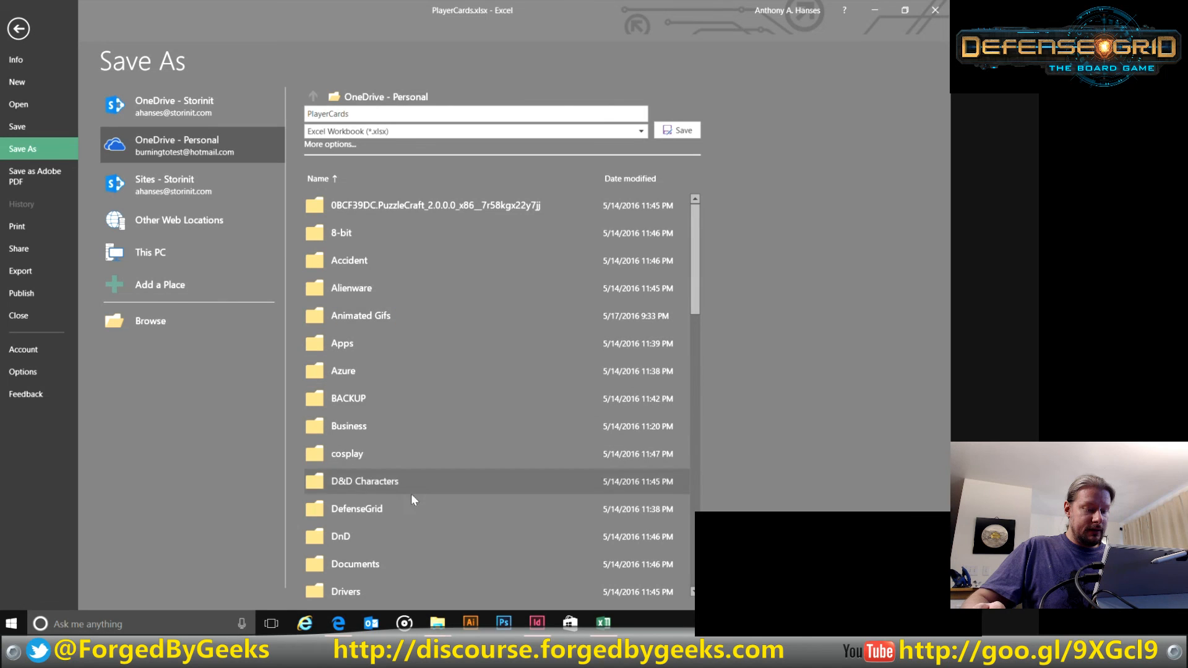
{"action": "scroll", "coordinate": [414, 495], "scroll_direction": "down", "scroll_amount": 3}
{"action": "scroll", "coordinate": [410, 534], "scroll_direction": "down", "scroll_amount": 3}
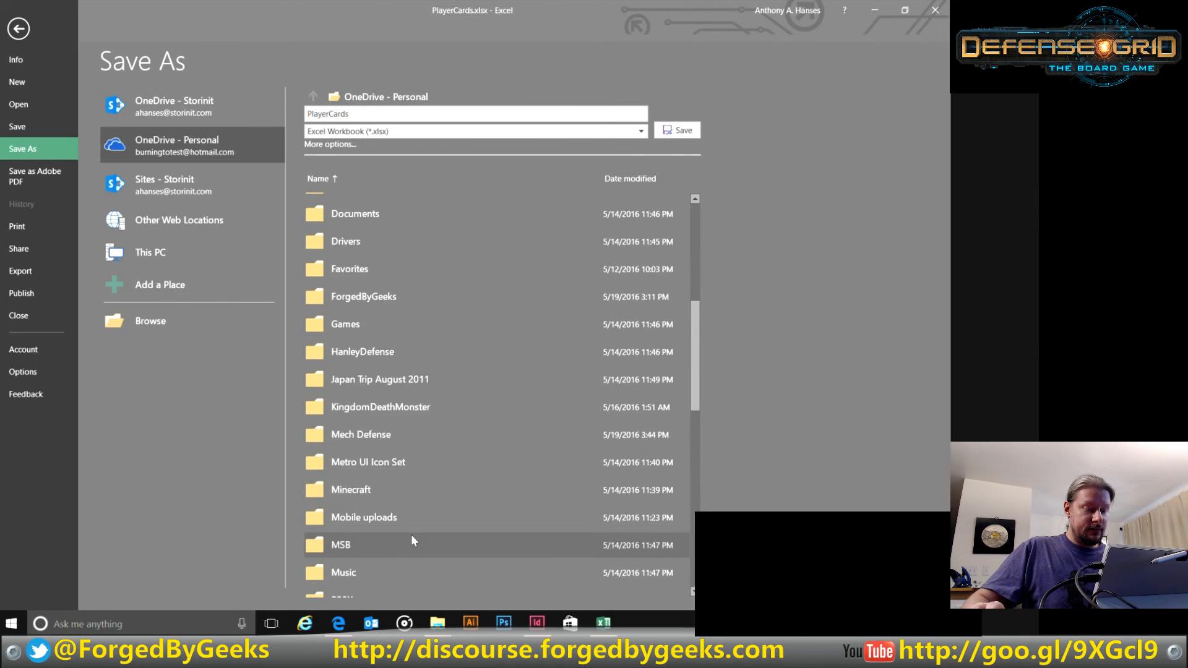
{"action": "left_click", "coordinate": [380, 306]}
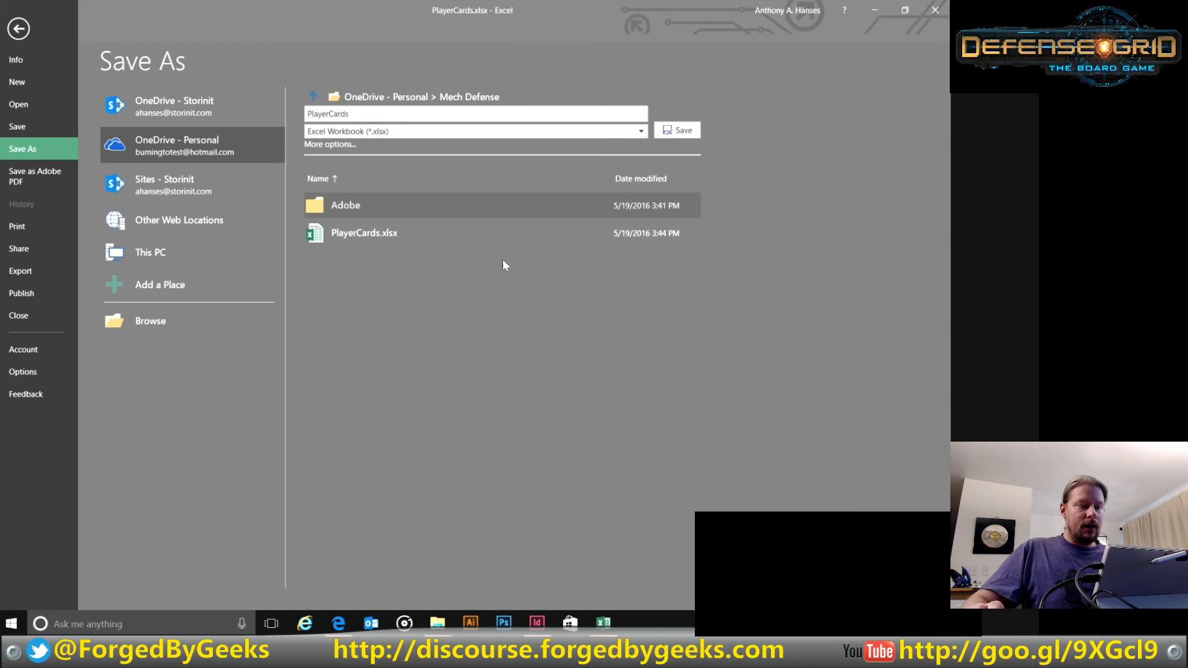
{"action": "left_click", "coordinate": [381, 207]}
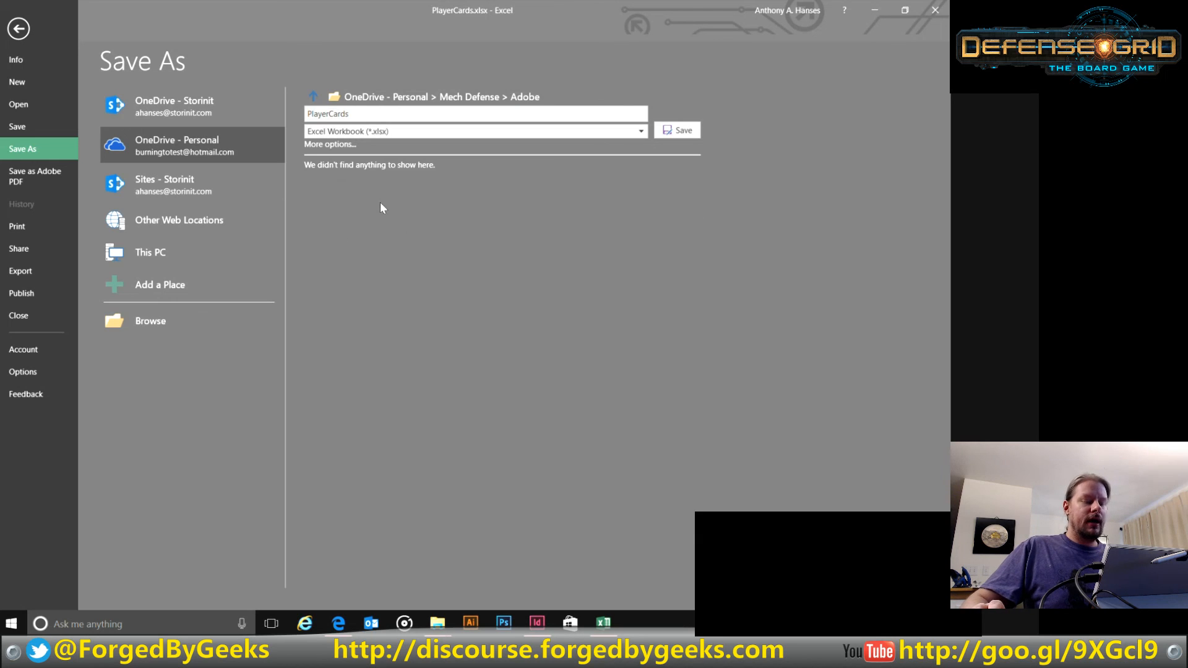
Step: Save PlayerCards as CSV (Comma delimited) and agree to keep using that format
{"action": "left_click", "coordinate": [454, 131]}
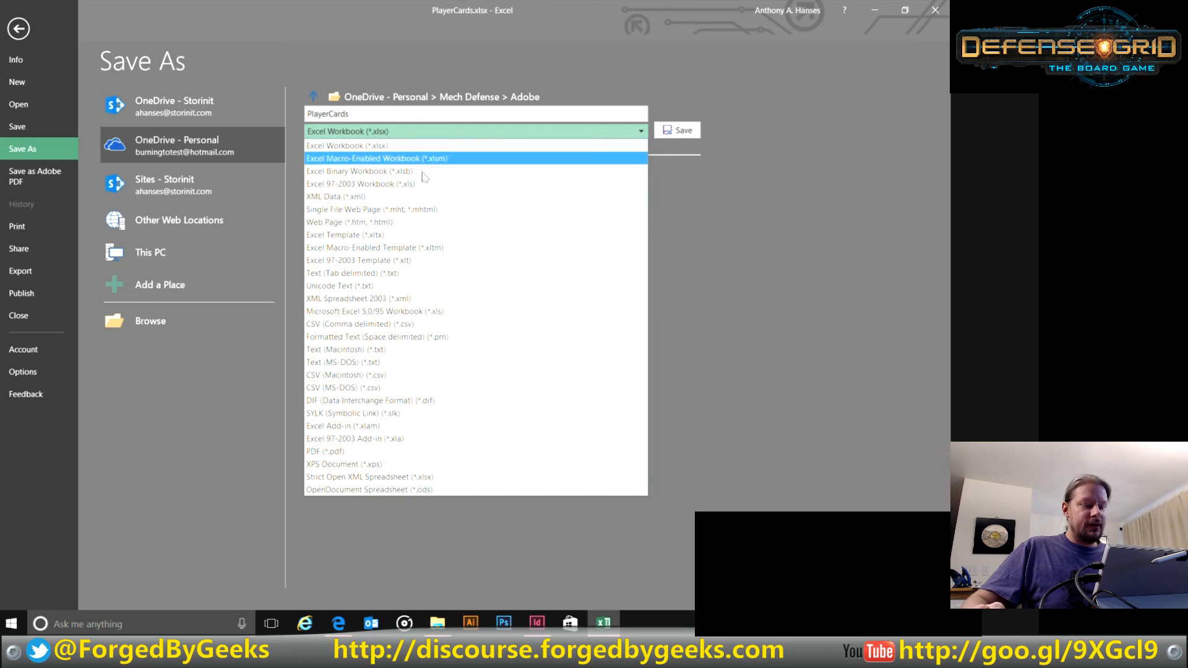
{"action": "left_click", "coordinate": [371, 324]}
{"action": "left_click", "coordinate": [691, 128]}
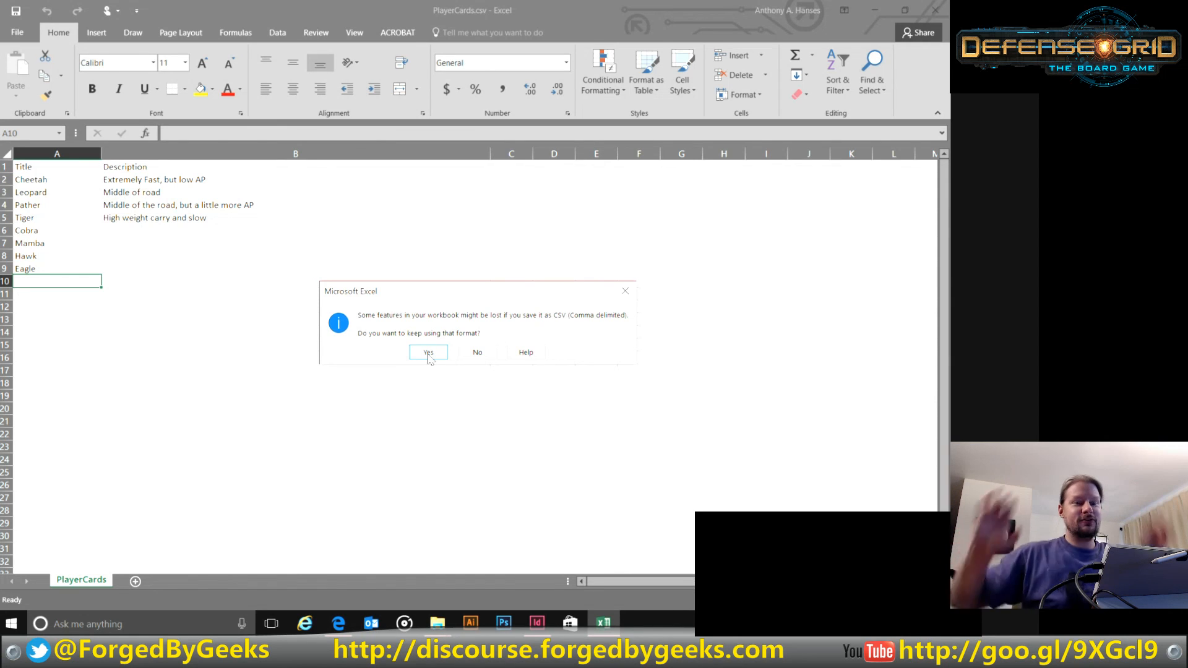
{"action": "left_click", "coordinate": [428, 352]}
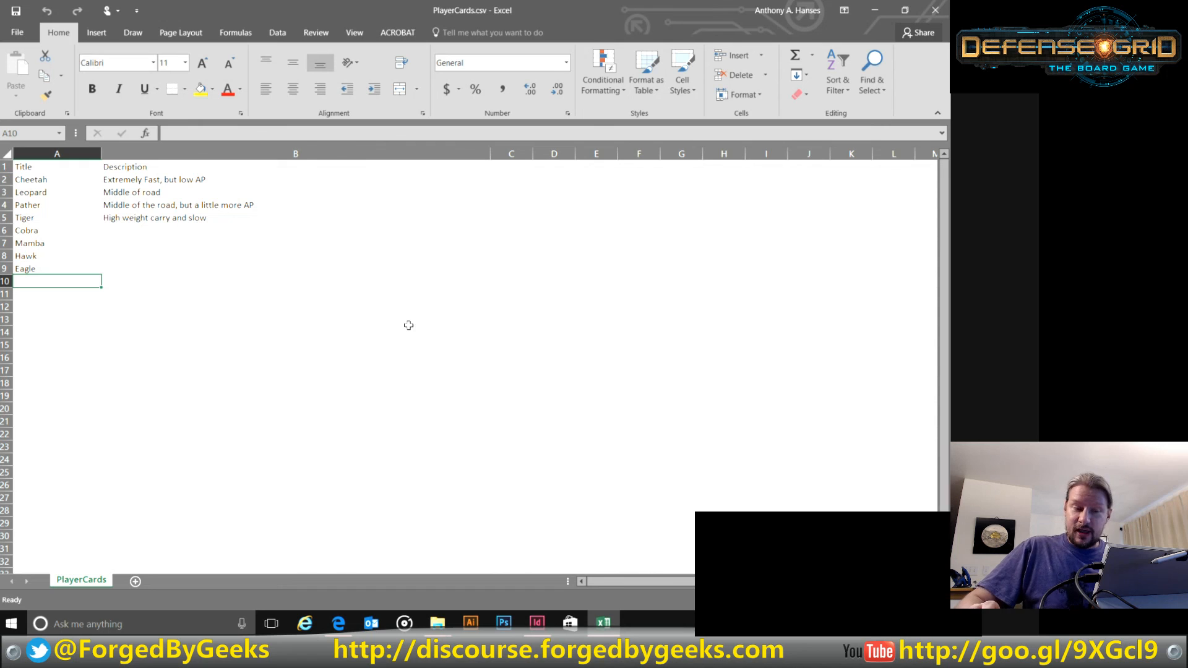
Step: Close PlayerCards.csv in Excel without saving it again and switch to the Player Card document in InDesign
{"action": "left_click", "coordinate": [935, 10]}
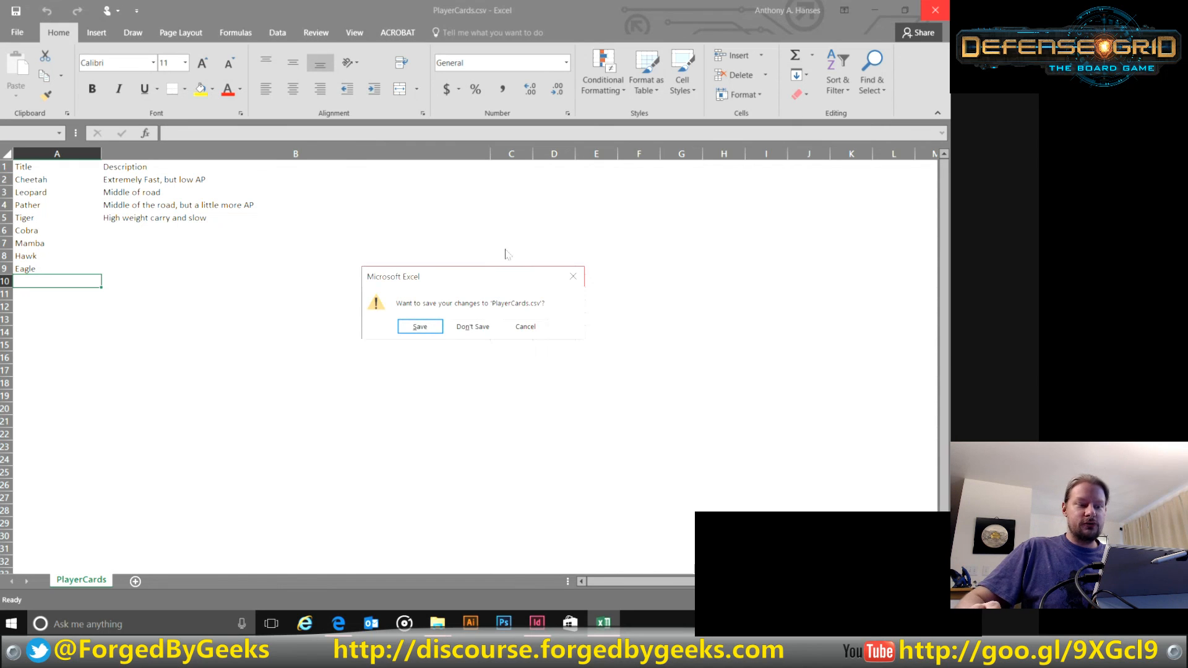
{"action": "left_click", "coordinate": [472, 326]}
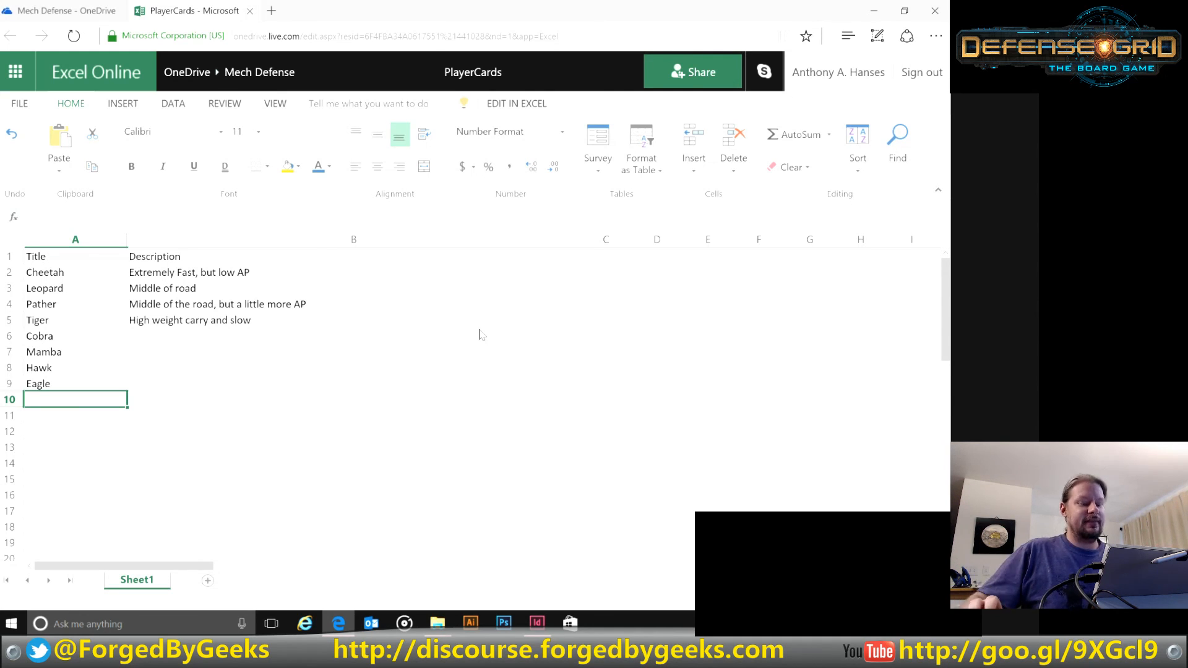
{"action": "left_click", "coordinate": [537, 623]}
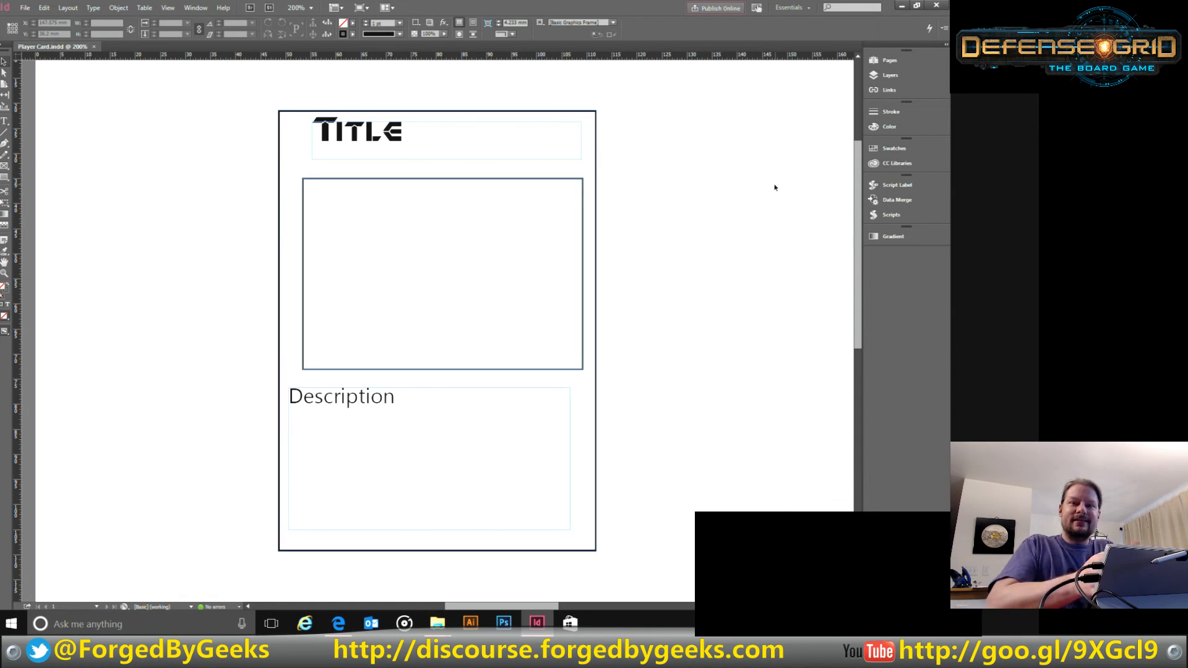
Step: Load PlayerCards.csv from the Adobe folder as the data source for the data merge
{"action": "left_click", "coordinate": [891, 203]}
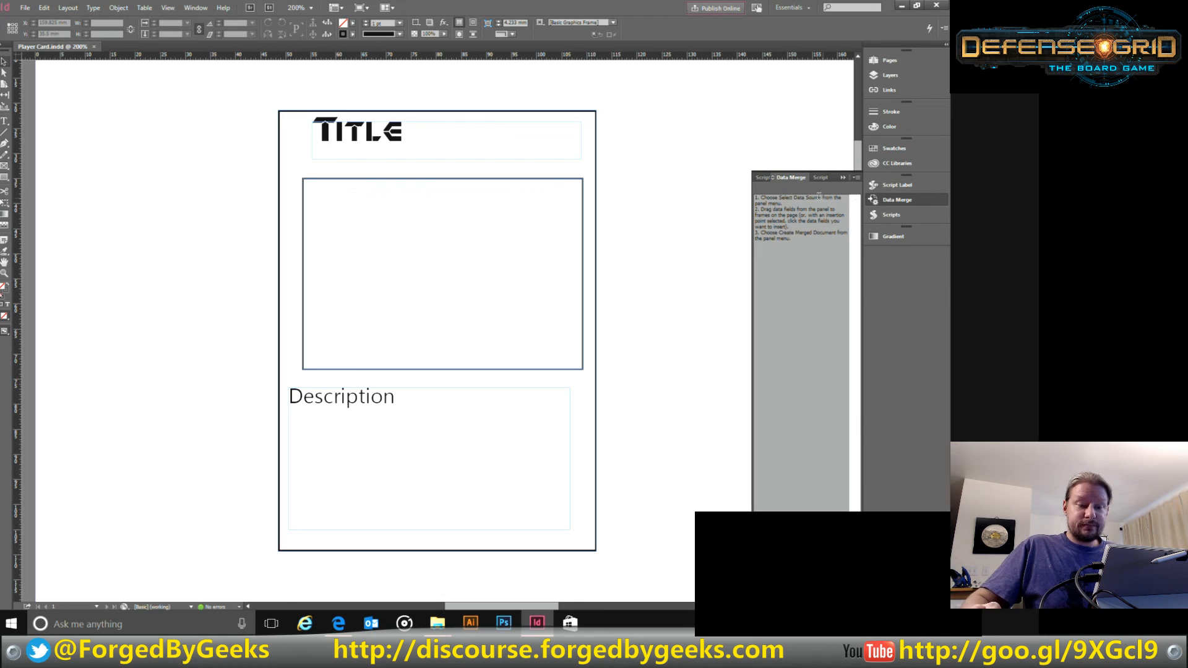
{"action": "left_click_drag", "start_coordinate": [756, 195], "coordinate": [819, 239]}
{"action": "left_click", "coordinate": [819, 240]}
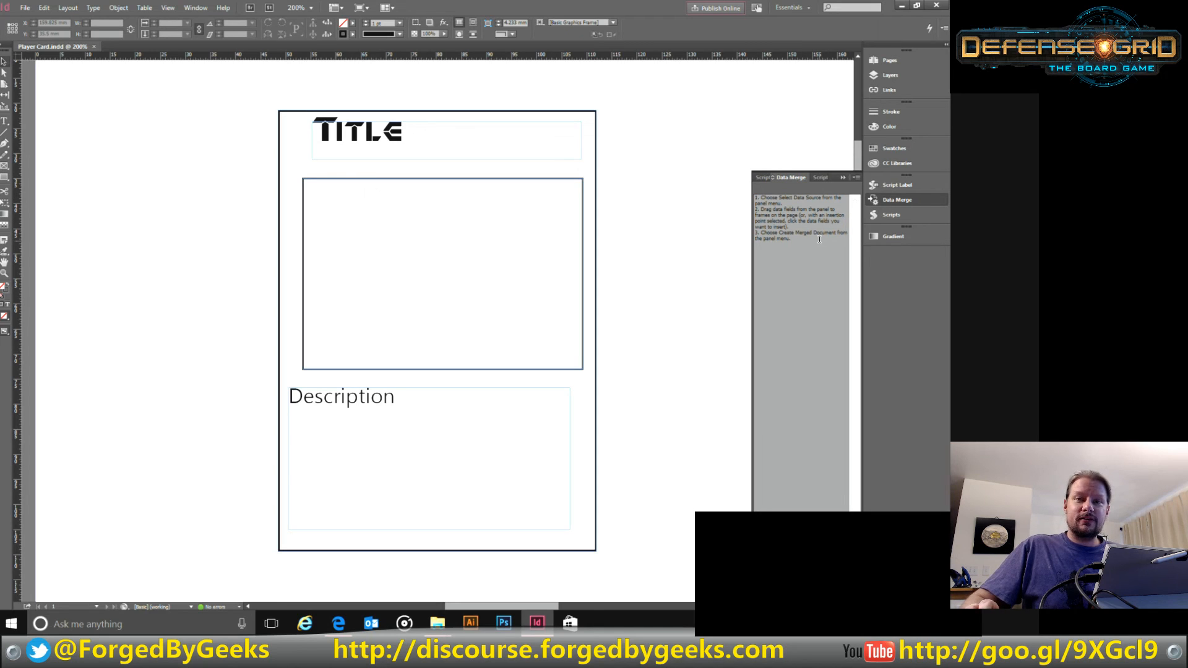
{"action": "left_click", "coordinate": [854, 179]}
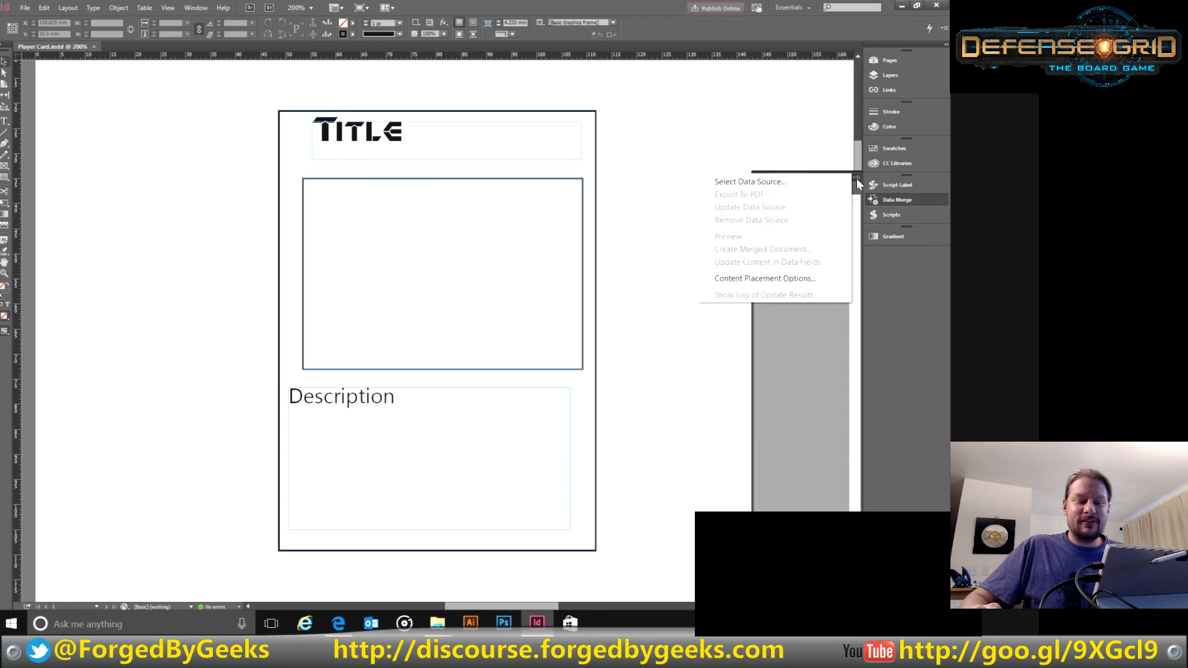
{"action": "left_click", "coordinate": [804, 182]}
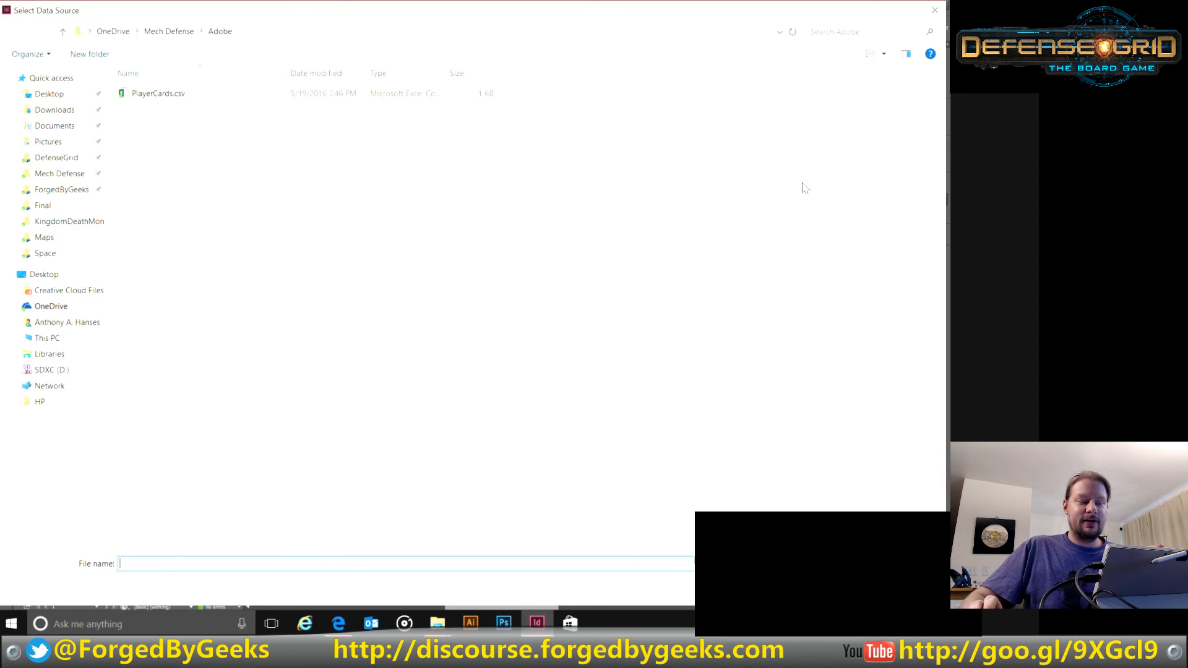
{"action": "double_click", "coordinate": [190, 98]}
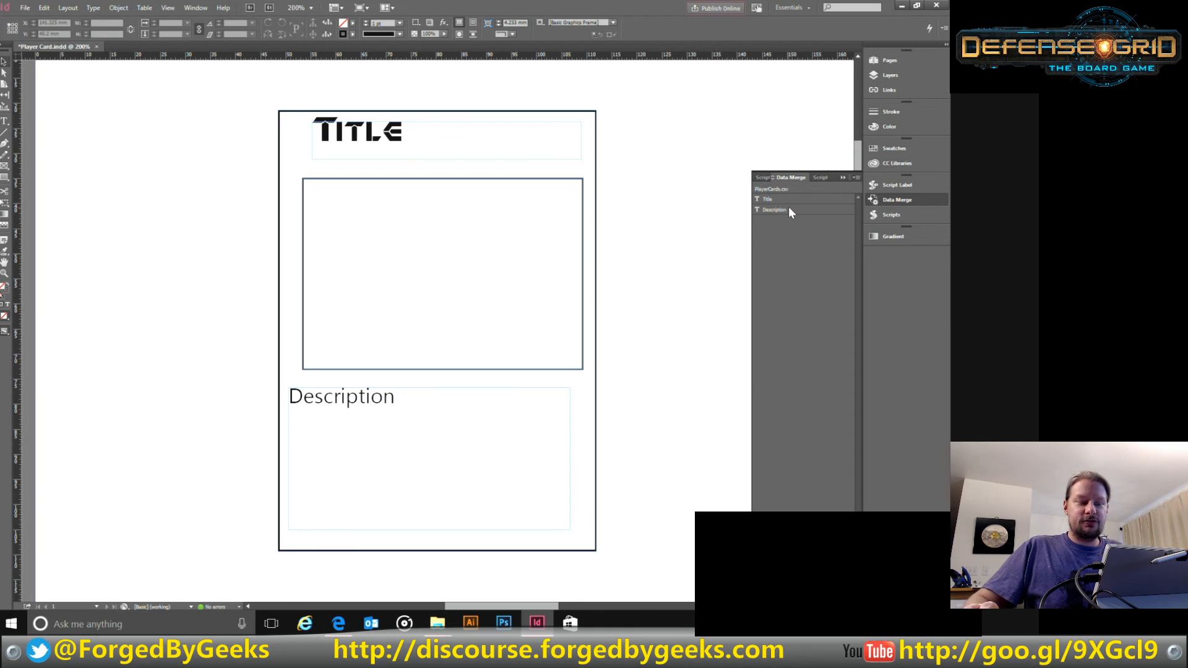
Step: Replace the card's Title and Description placeholder texts with the matching Title and Description data merge fields
{"action": "left_click", "coordinate": [5, 121]}
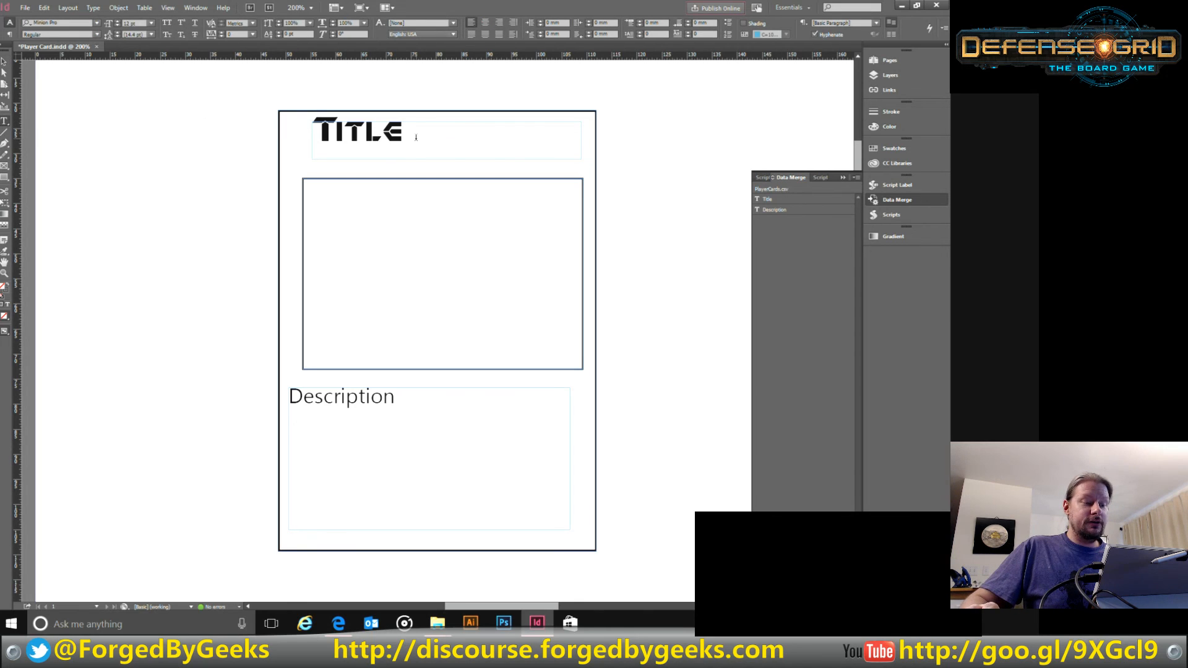
{"action": "left_click_drag", "start_coordinate": [416, 137], "coordinate": [309, 133]}
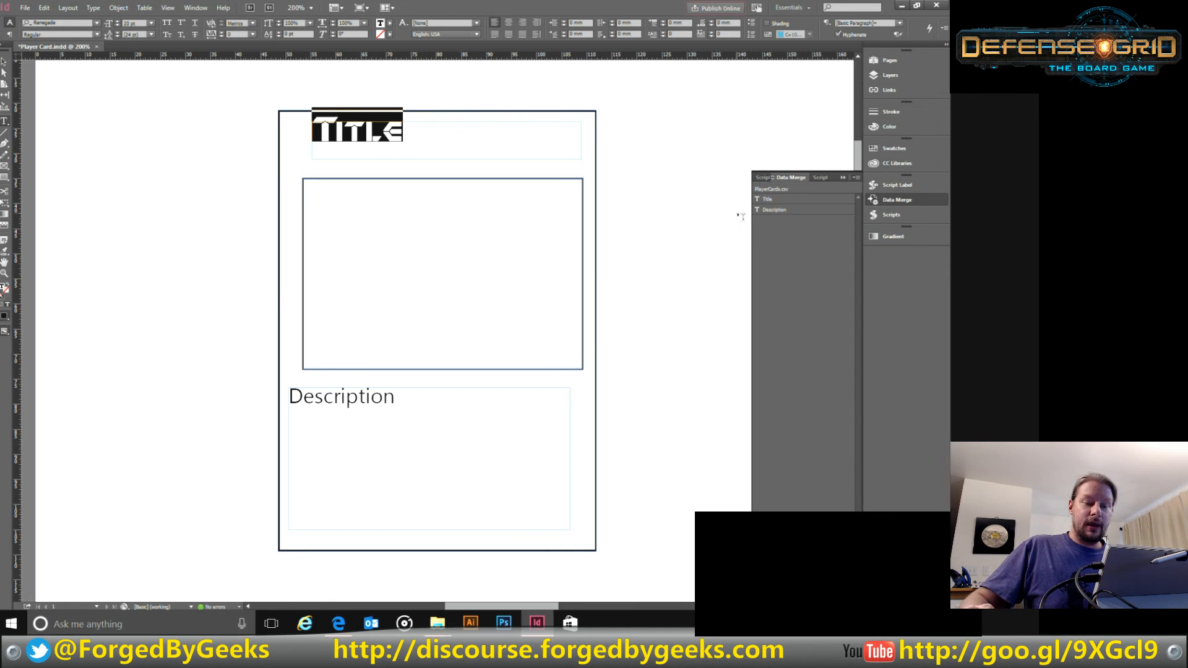
{"action": "left_click", "coordinate": [766, 199]}
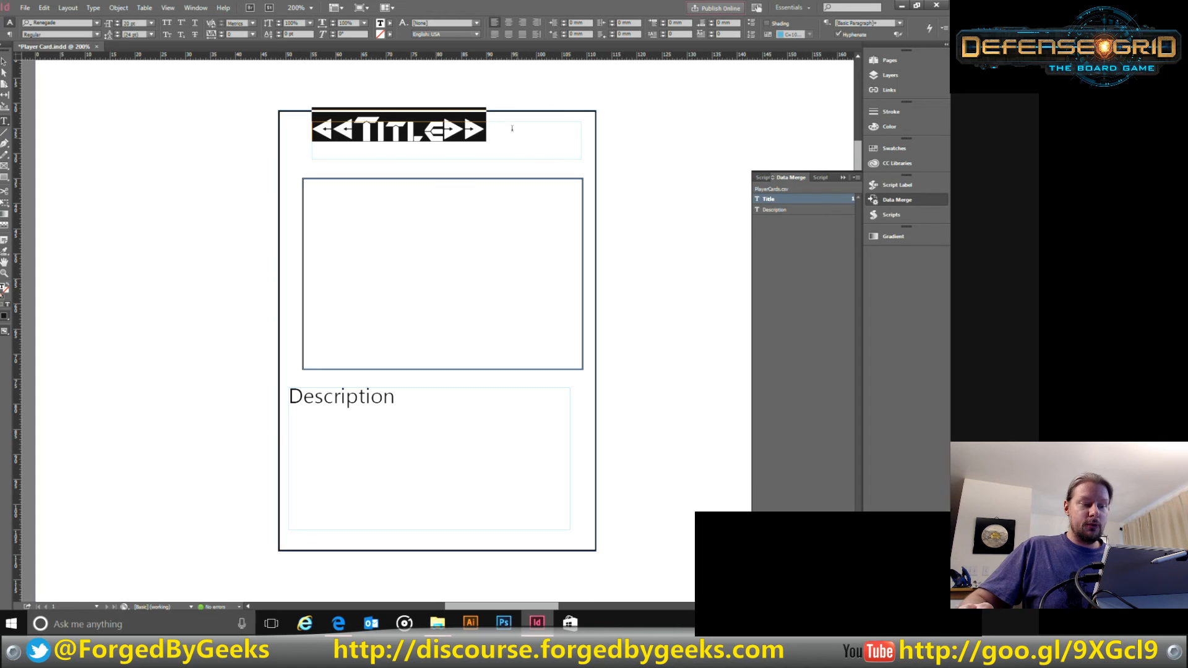
{"action": "left_click", "coordinate": [365, 121]}
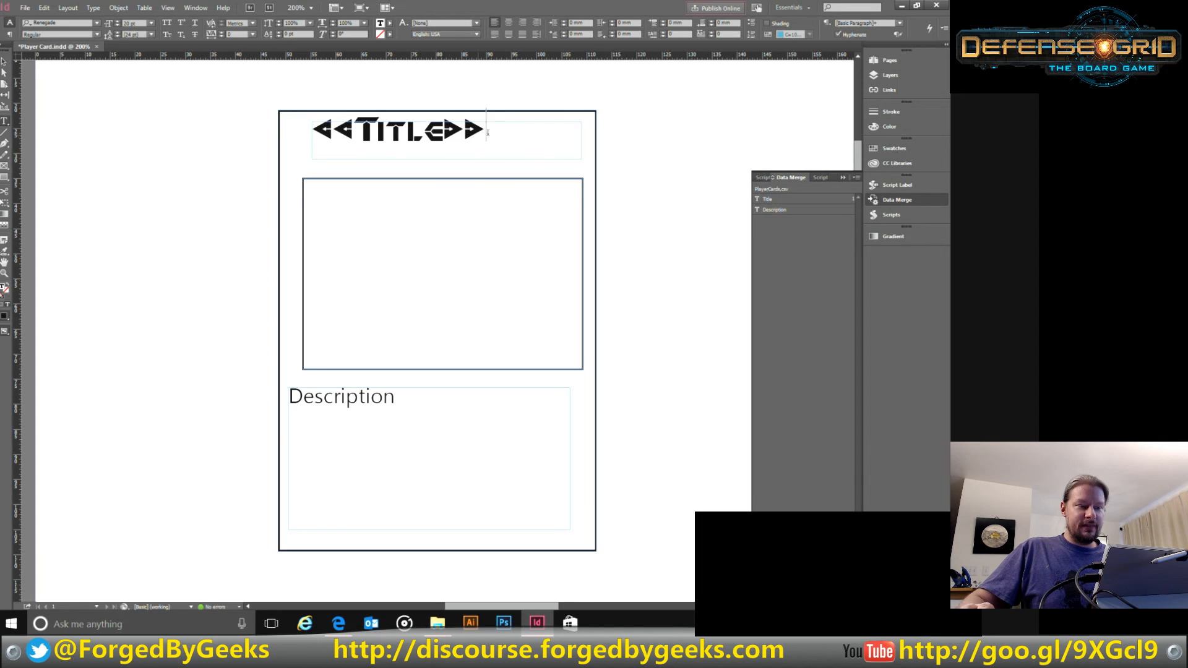
{"action": "left_click_drag", "start_coordinate": [488, 126], "coordinate": [122, 75]}
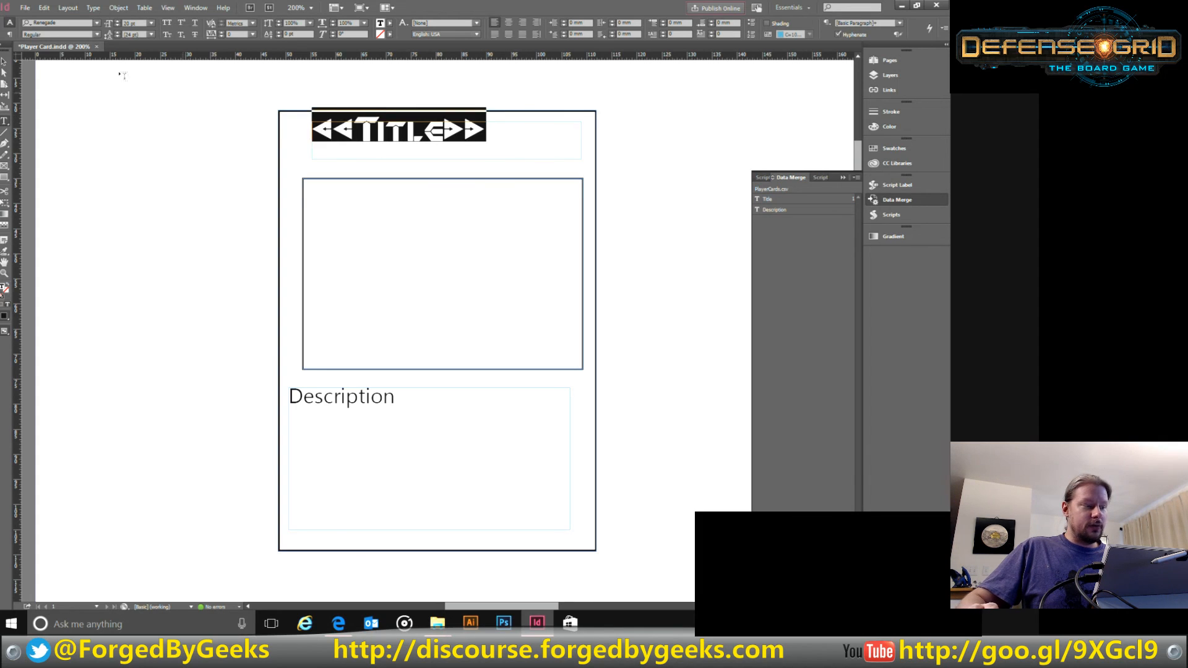
{"action": "left_click", "coordinate": [117, 23]}
{"action": "left_click", "coordinate": [117, 23]}
{"action": "left_click", "coordinate": [118, 20]}
{"action": "left_click", "coordinate": [118, 20]}
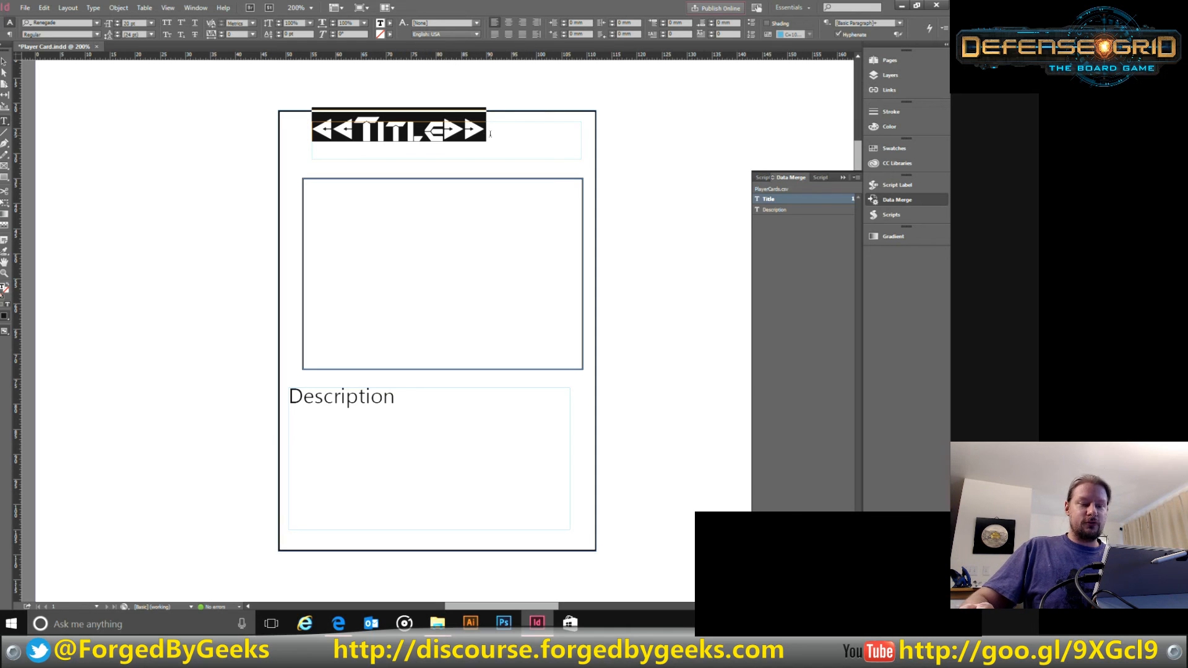
{"action": "left_click_drag", "start_coordinate": [443, 406], "coordinate": [288, 399]}
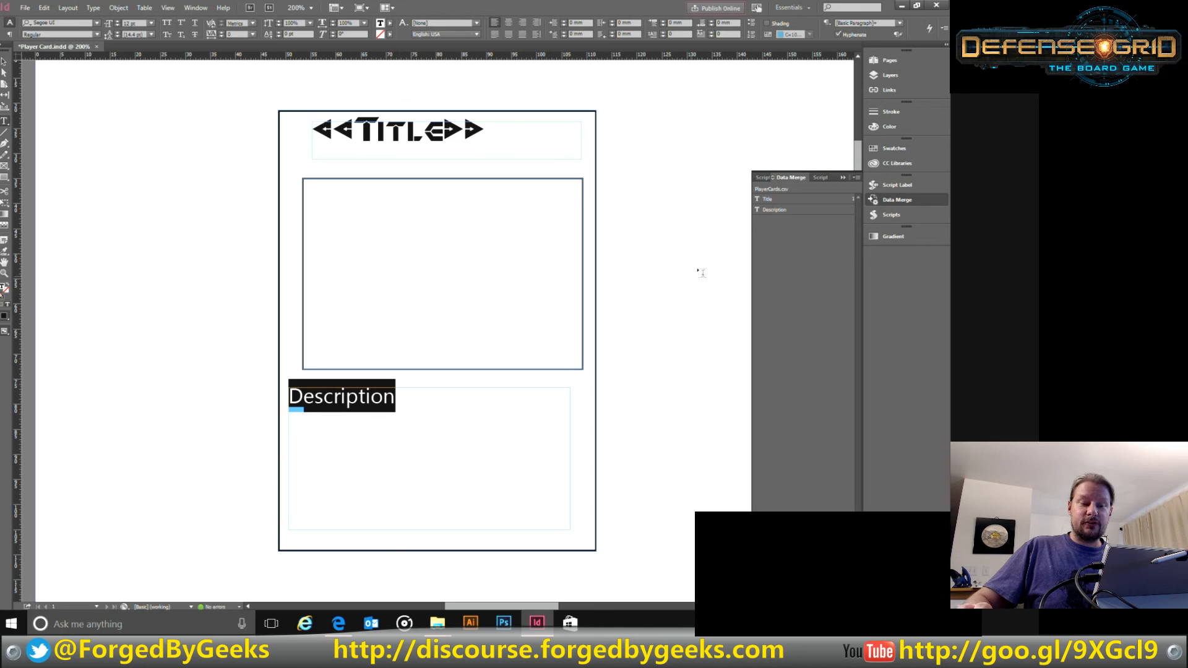
{"action": "left_click", "coordinate": [770, 210]}
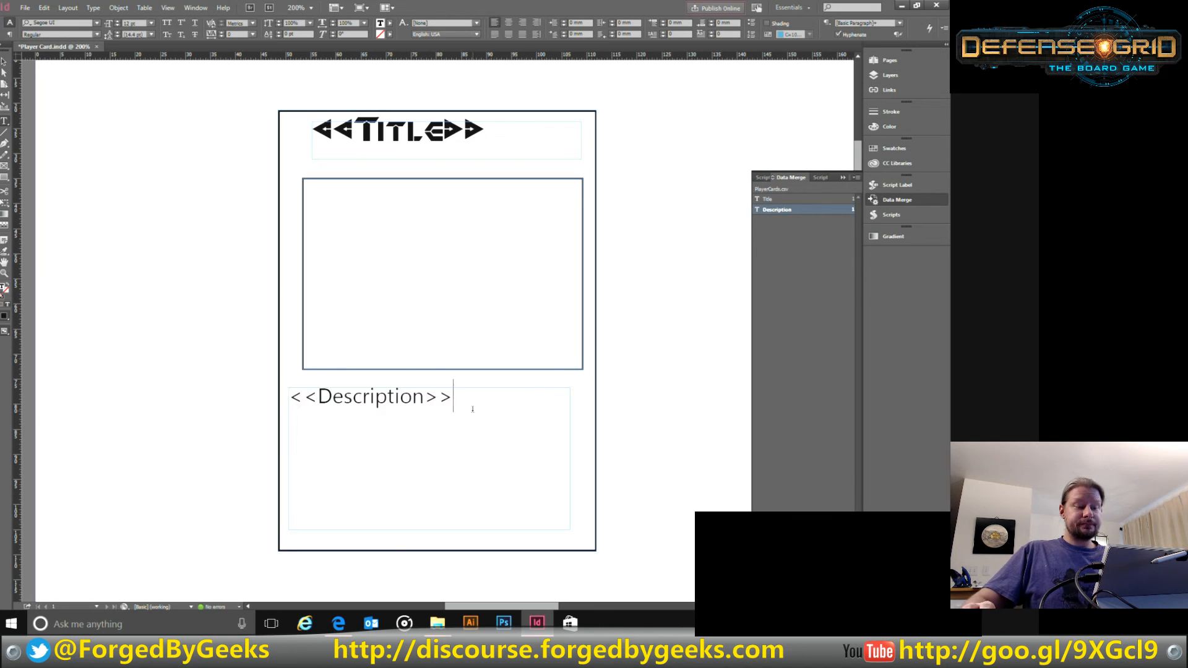
{"action": "key", "text": "Left"}
{"action": "key", "text": "Left"}
{"action": "key", "text": "Left"}
{"action": "key", "text": "Left"}
{"action": "key", "text": "Left"}
{"action": "key", "text": "Left"}
{"action": "key", "text": "Left"}
{"action": "key", "text": "Left"}
{"action": "key", "text": "Left"}
{"action": "key", "text": "Left"}
{"action": "key", "text": "Left"}
{"action": "key", "text": "Left"}
{"action": "key", "text": "Left"}
{"action": "key", "text": "Left"}
{"action": "key", "text": "Left"}
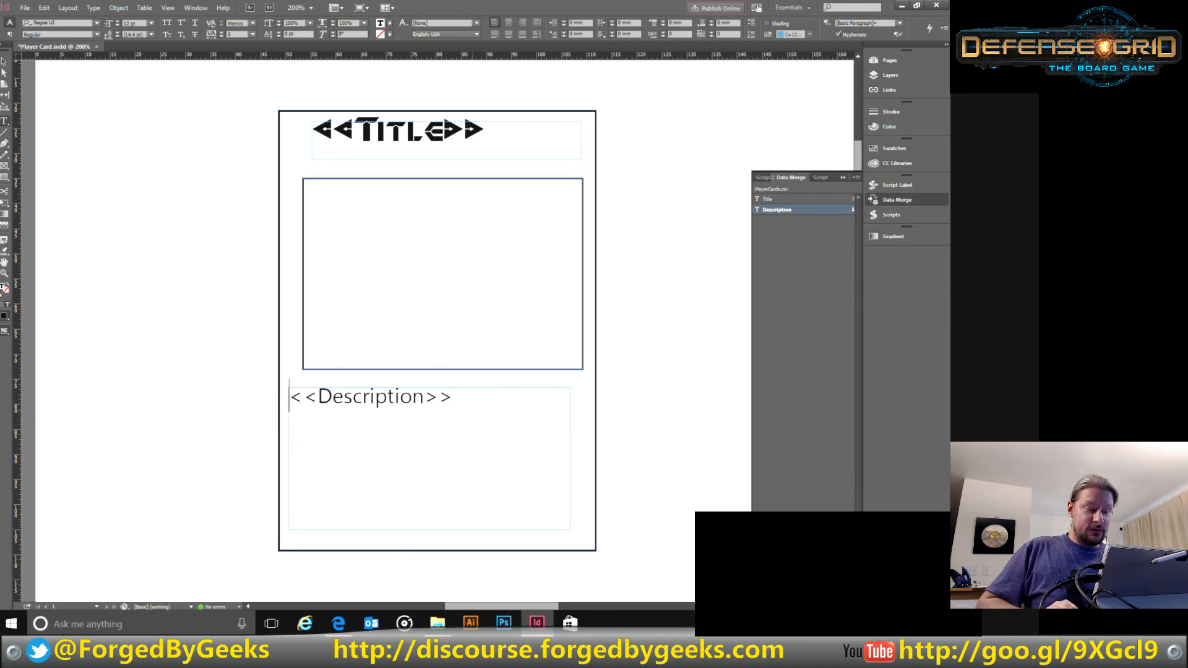
{"action": "key", "text": "Right"}
{"action": "key", "text": "Right"}
{"action": "key", "text": "Right"}
{"action": "key", "text": "Right"}
{"action": "key", "text": "Right"}
{"action": "key", "text": "Right"}
{"action": "key", "text": "Right"}
{"action": "key", "text": "Right"}
{"action": "key", "text": "Right"}
{"action": "key", "text": "Right"}
{"action": "key", "text": "Right"}
{"action": "key", "text": "Right"}
{"action": "key", "text": "Right"}
{"action": "key", "text": "Right"}
{"action": "key", "text": "Right"}
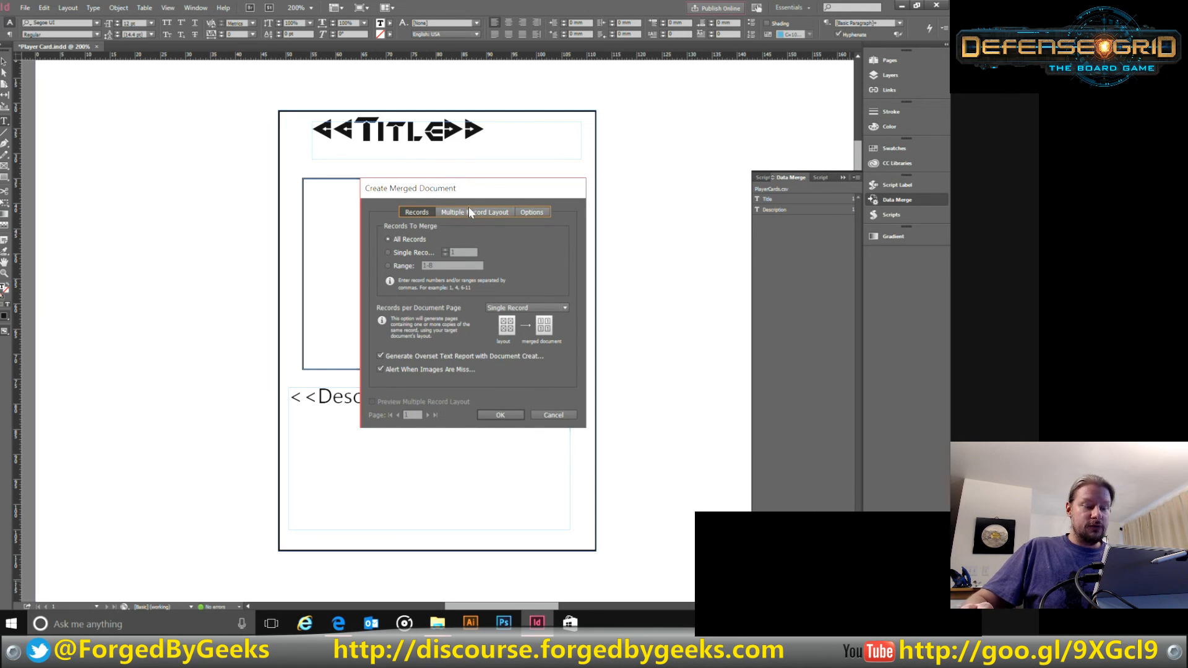
Step: Set the merged document to place Multiple Records per document page and check the margin and spacing options of the record layout
{"action": "left_click", "coordinate": [511, 307]}
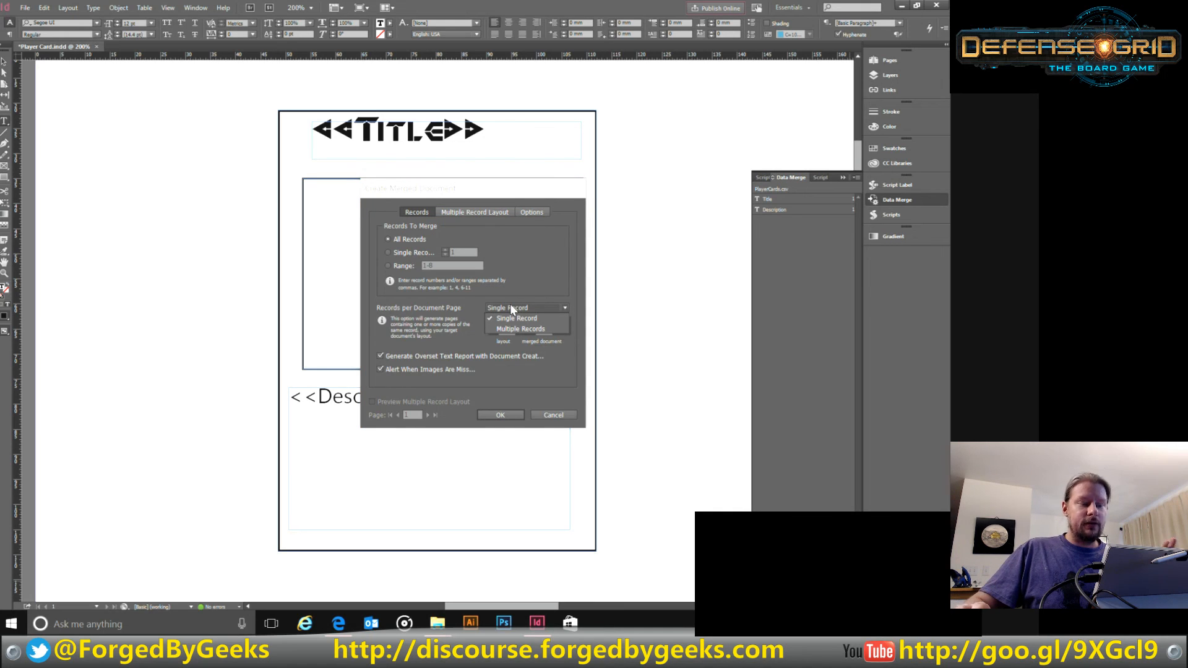
{"action": "left_click", "coordinate": [526, 327]}
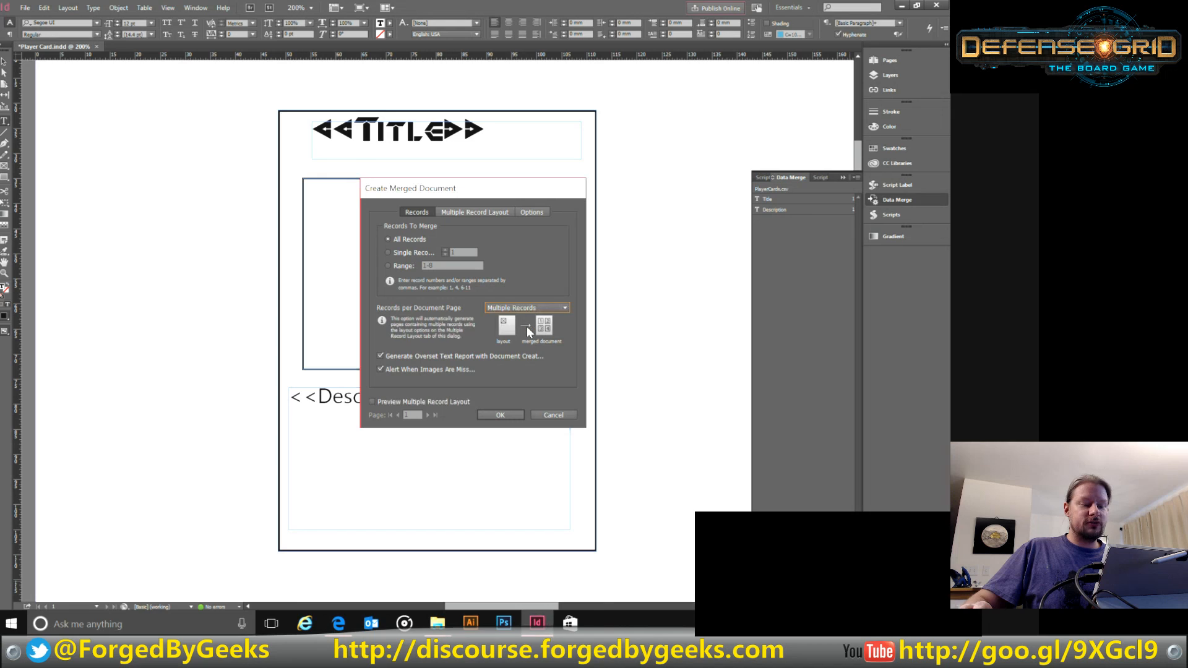
{"action": "left_click", "coordinate": [484, 211]}
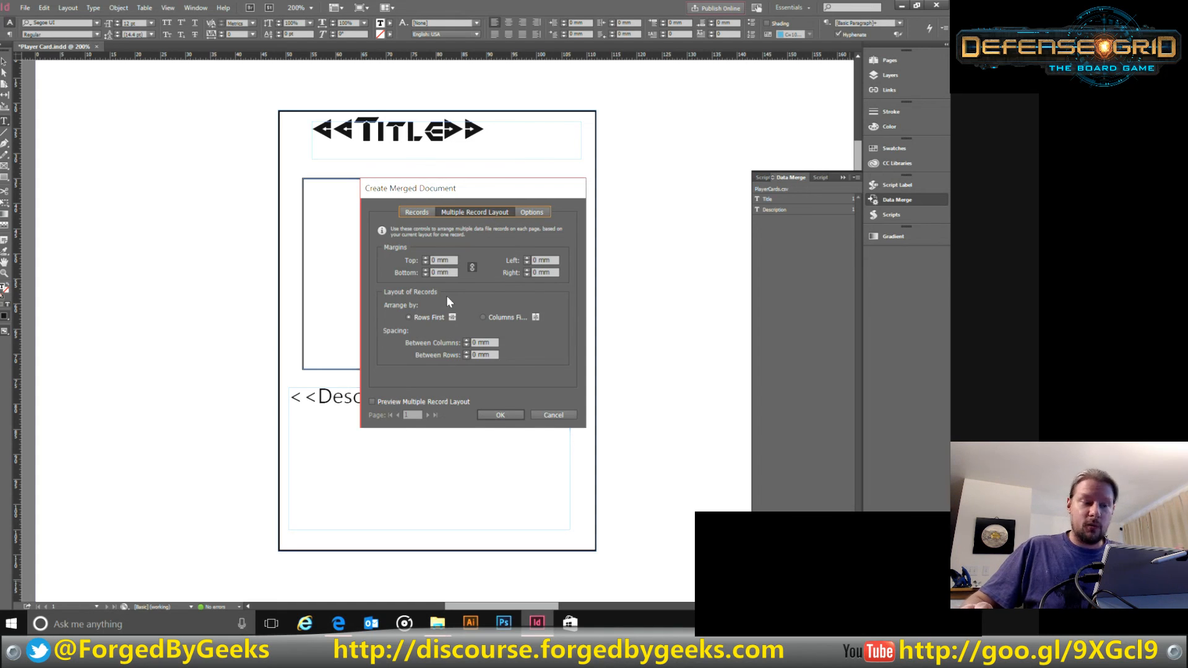
{"action": "left_click", "coordinate": [417, 212]}
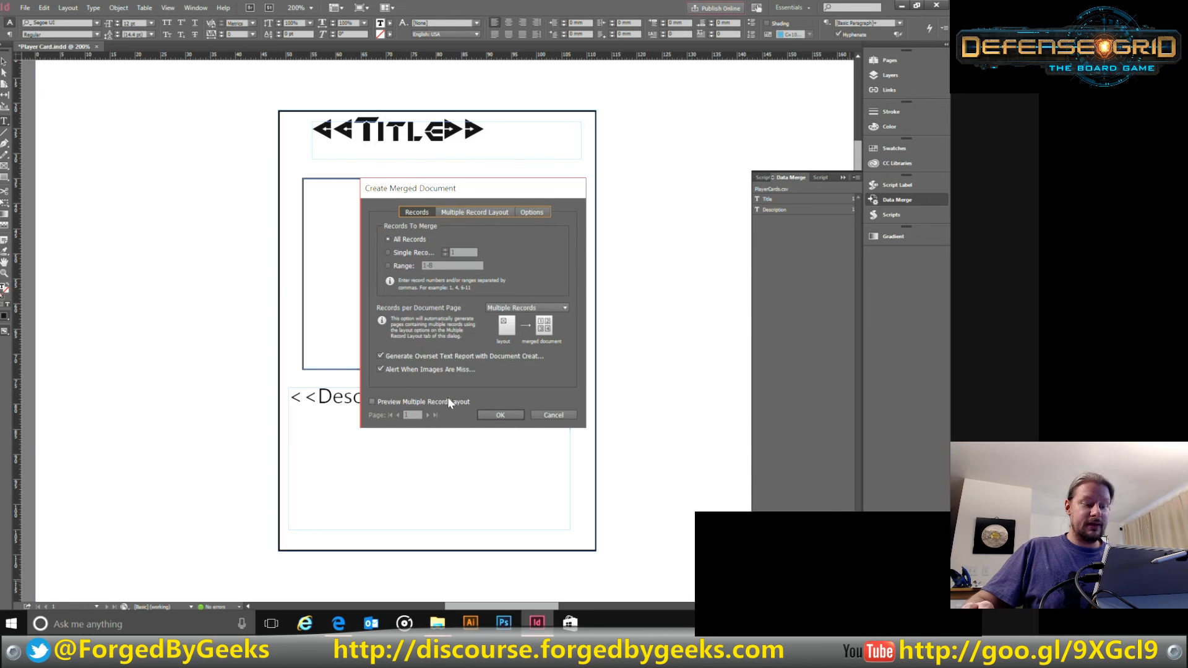
Step: Preview the multiple record layout to examine how the merged cards are arranged on the page
{"action": "left_click", "coordinate": [448, 401]}
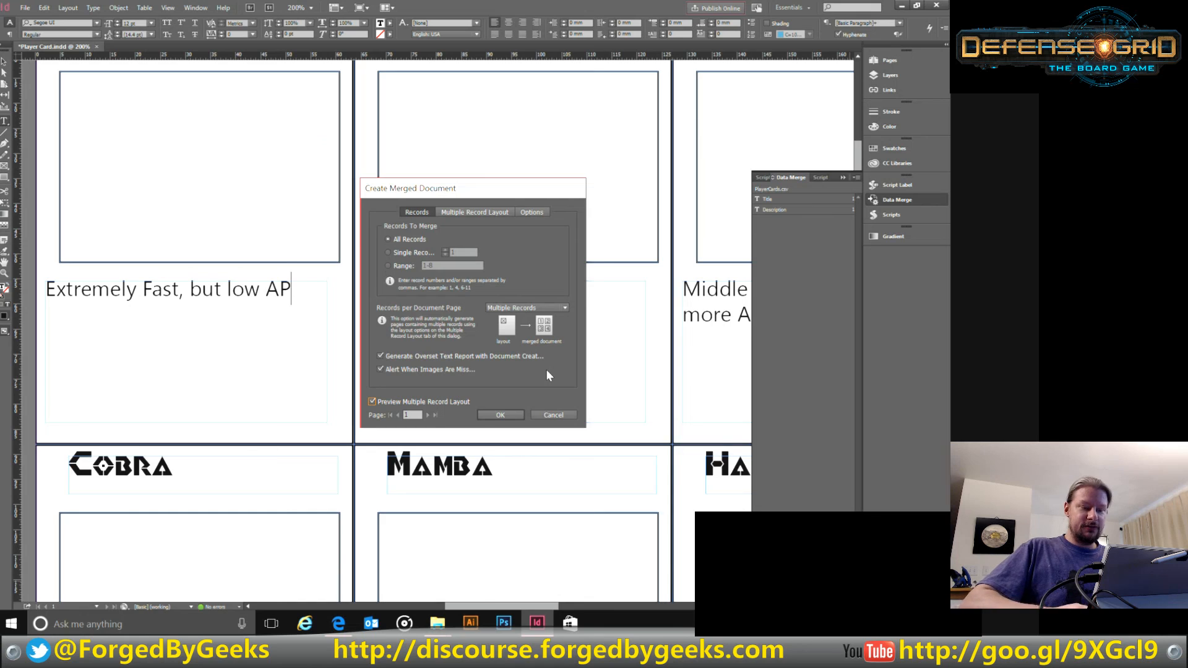
{"action": "key", "text": "ctrl+minus"}
{"action": "key", "text": "ctrl+minus"}
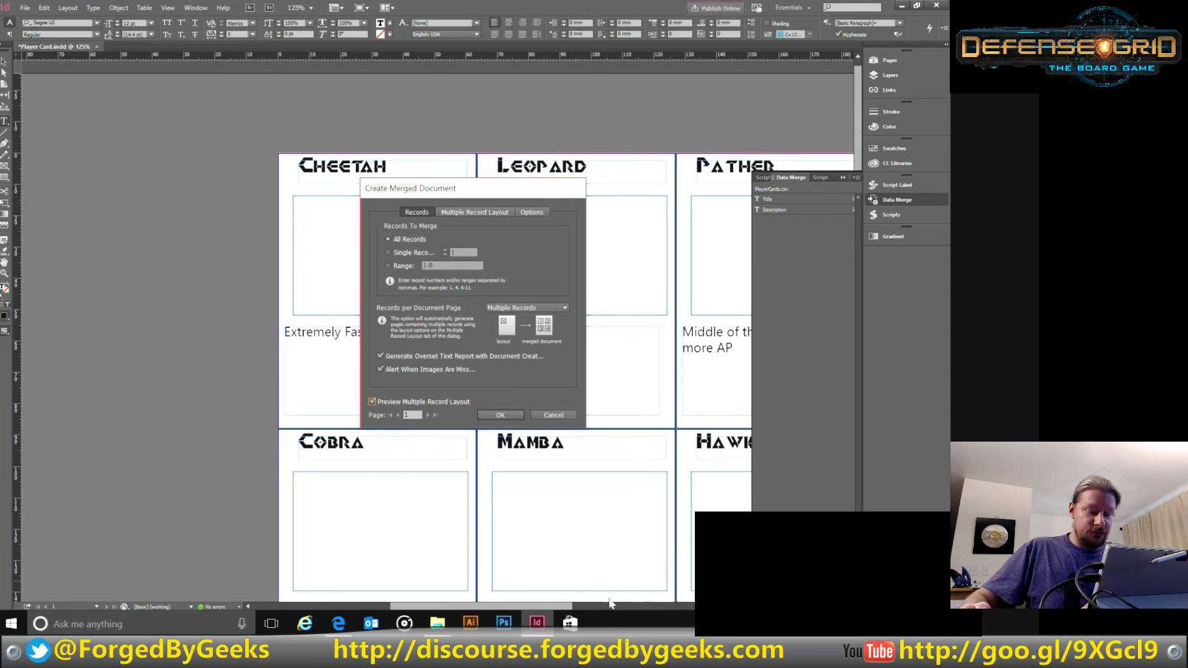
{"action": "left_click", "coordinate": [564, 611]}
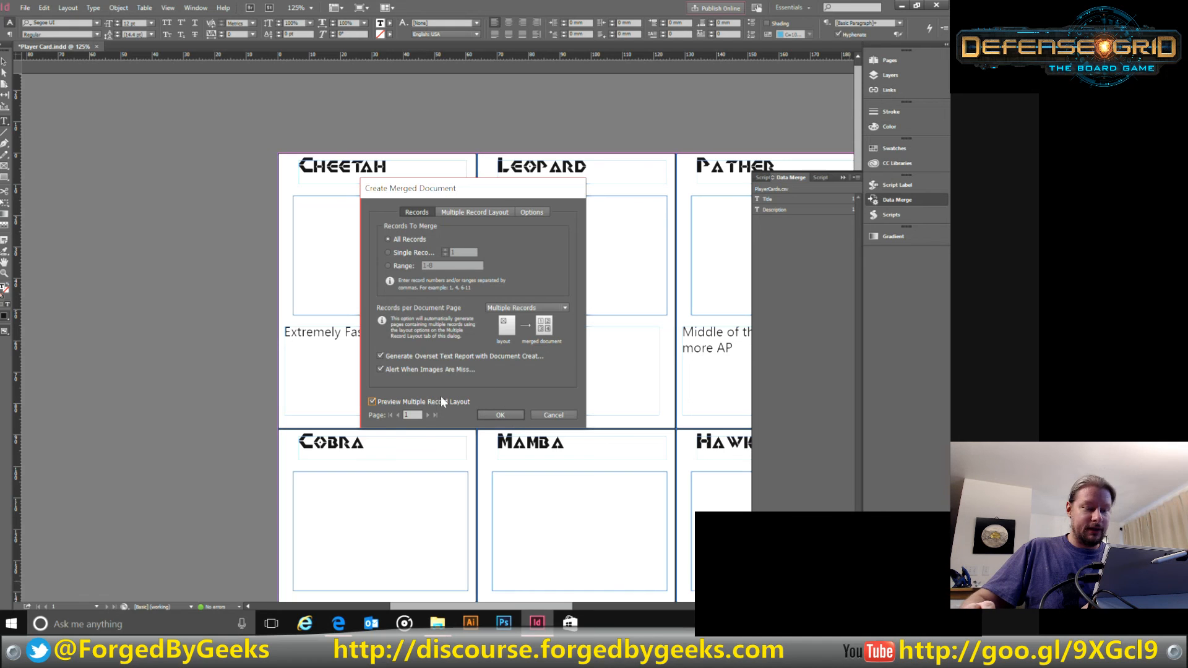
{"action": "left_click", "coordinate": [388, 401]}
Step: Generate the merged card document from all records and close it without saving
{"action": "left_click", "coordinate": [481, 415]}
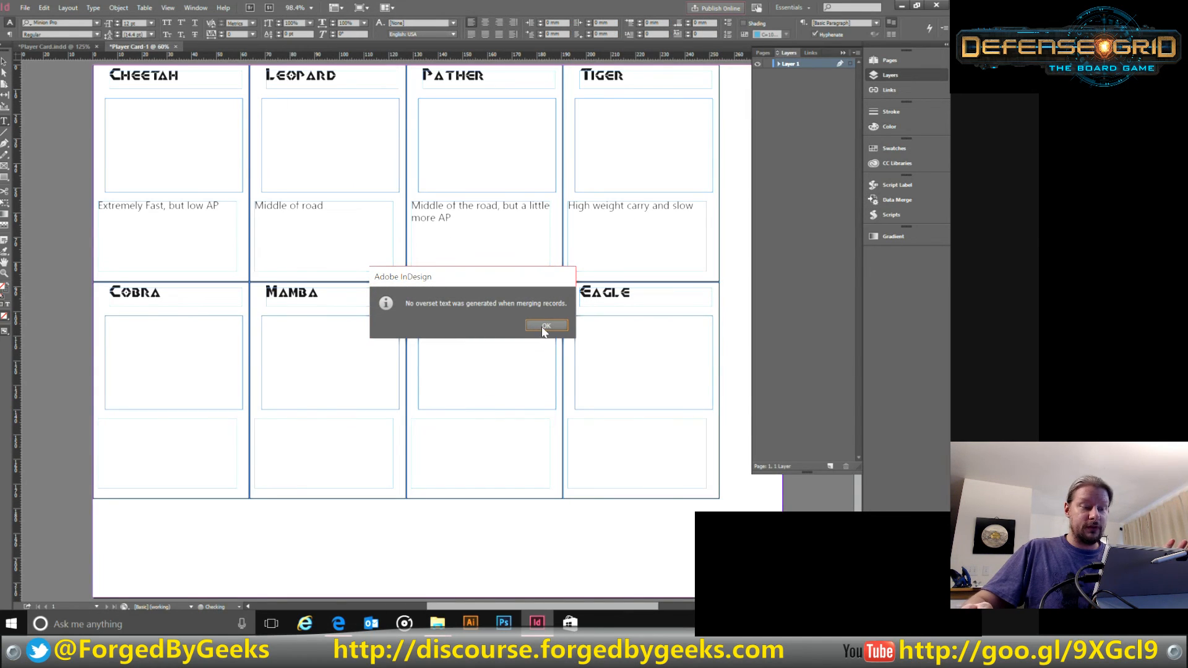
{"action": "left_click", "coordinate": [544, 328]}
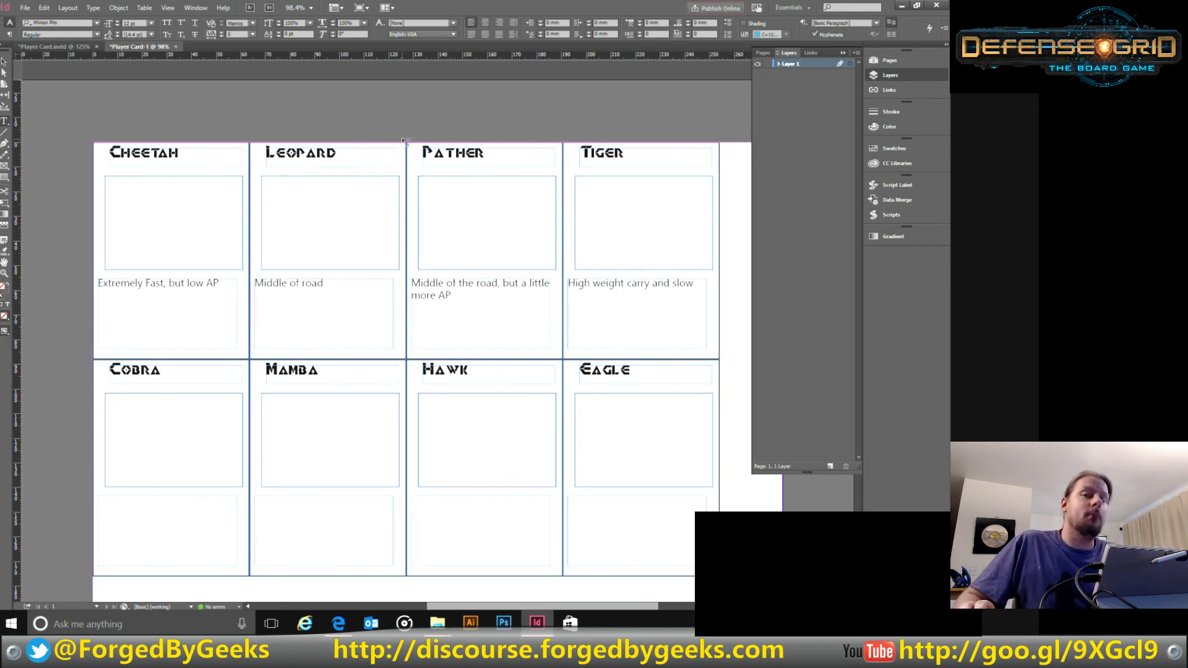
{"action": "left_click", "coordinate": [176, 46]}
{"action": "left_click", "coordinate": [526, 325]}
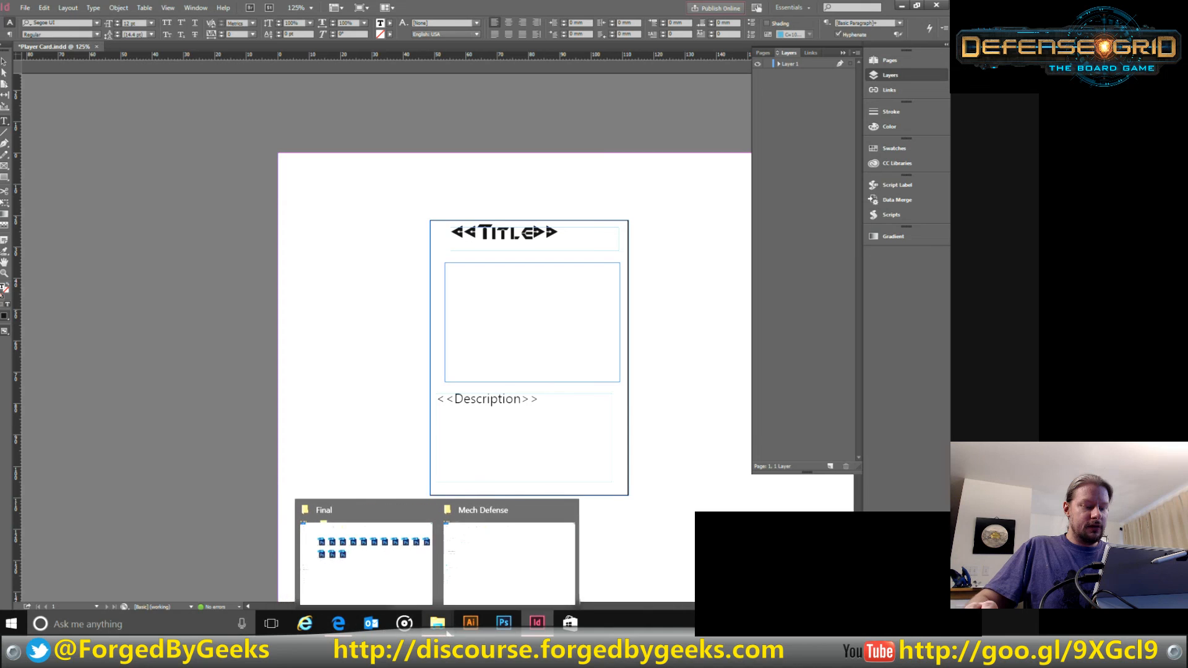
Step: Switch to the Final folder in File Explorer and copy all of its PSD art files
{"action": "left_click", "coordinate": [410, 584]}
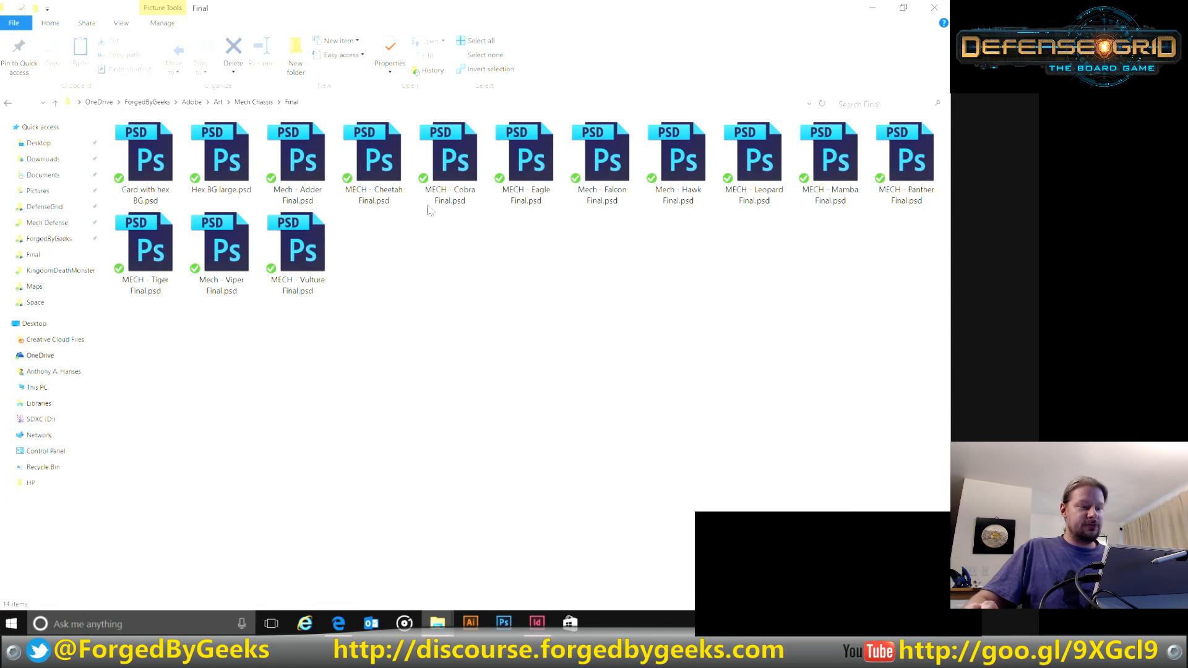
{"action": "left_click_drag", "start_coordinate": [919, 314], "coordinate": [147, 130]}
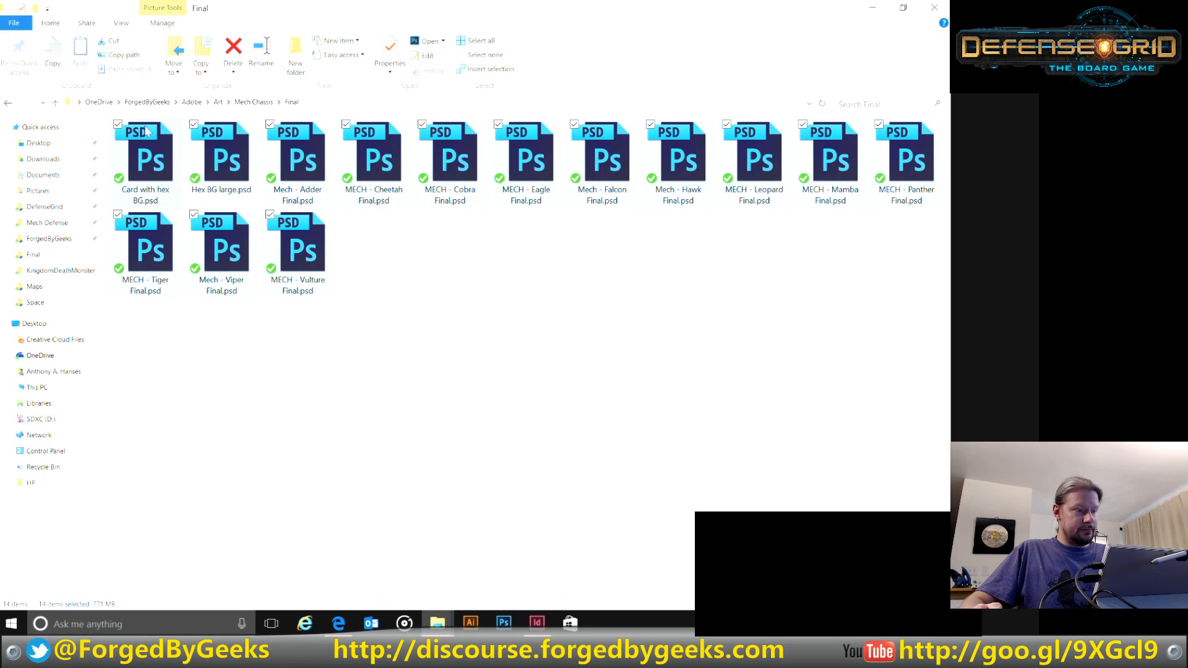
{"action": "key", "text": "ctrl+c"}
Step: Create a folder named "Art" in the Adobe folder of Mech Defense and open it
{"action": "left_click", "coordinate": [441, 625]}
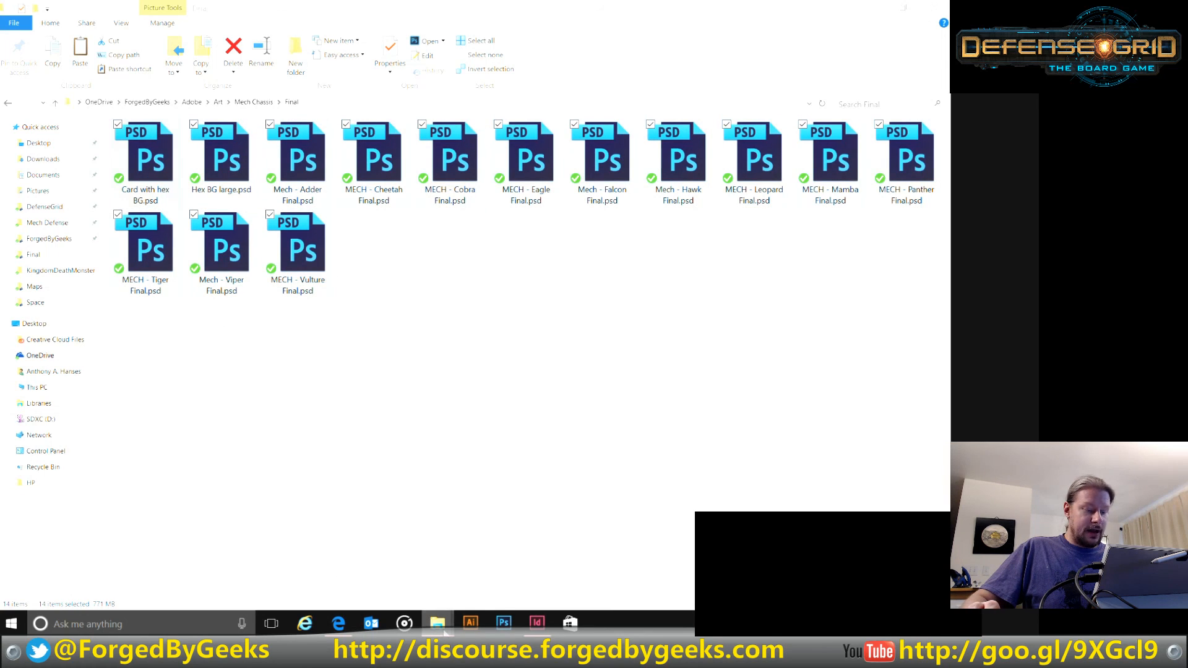
{"action": "left_click", "coordinate": [494, 544]}
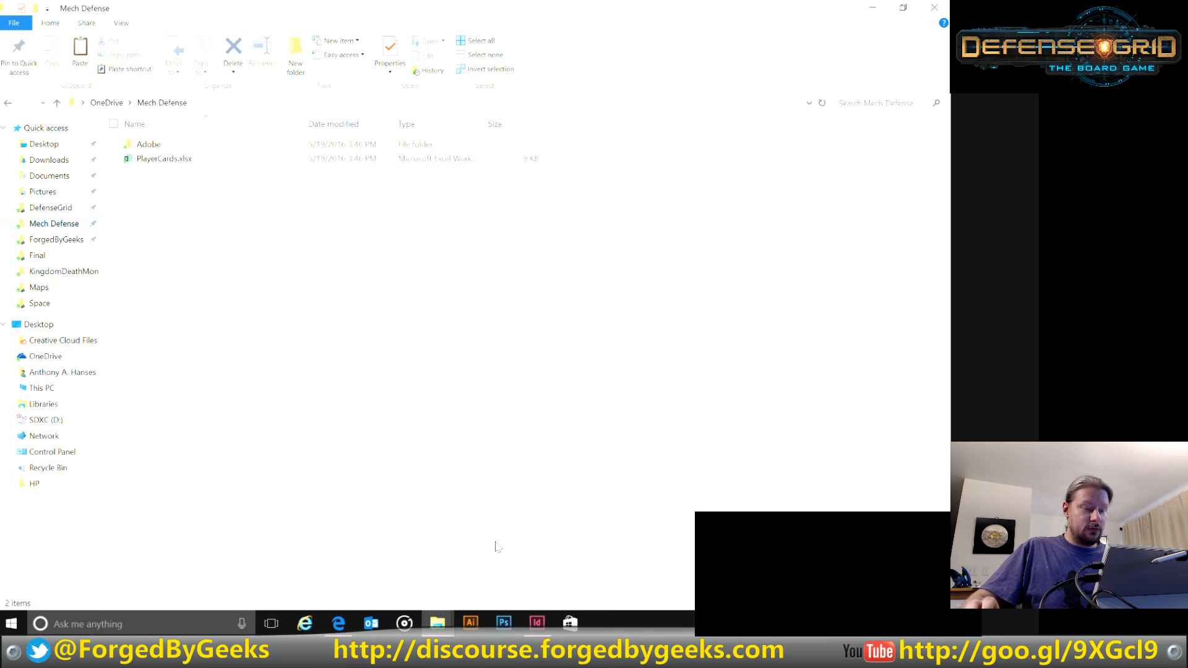
{"action": "double_click", "coordinate": [149, 144]}
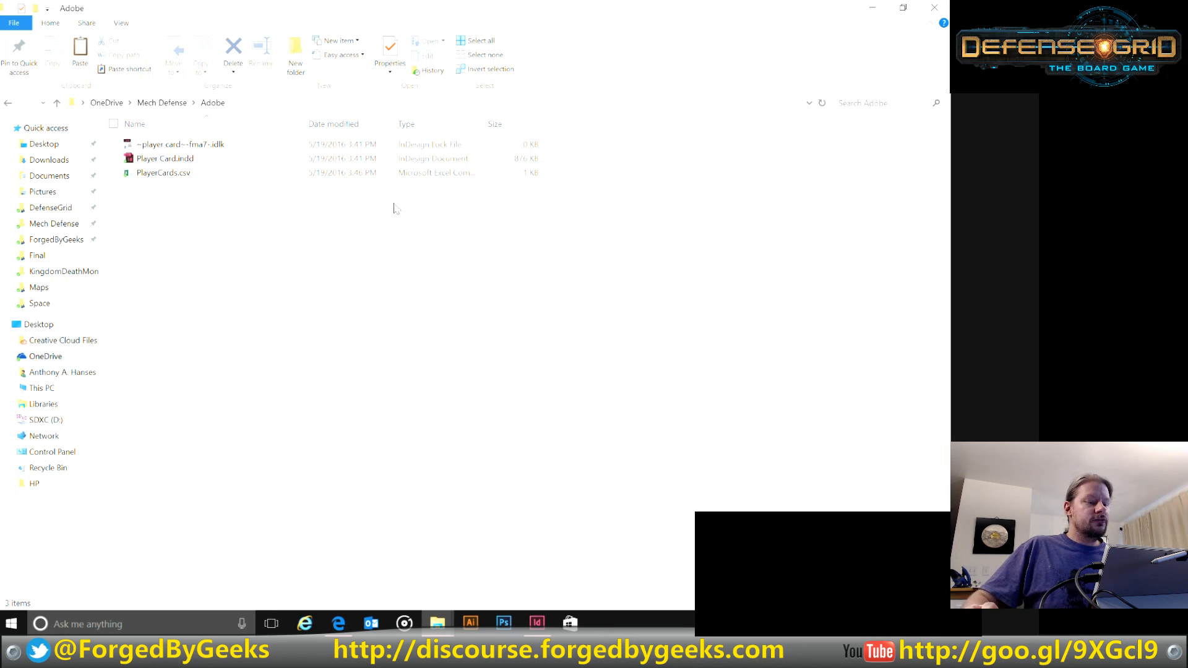
{"action": "left_click", "coordinate": [296, 64]}
{"action": "type", "text": "Art"}
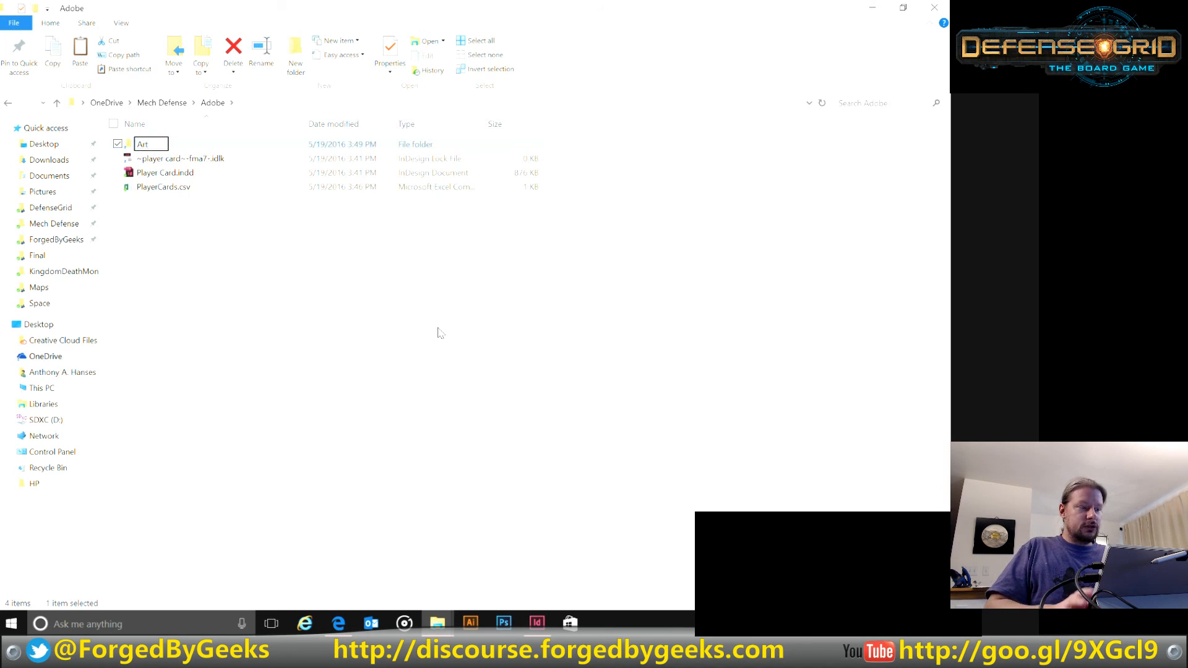
{"action": "key", "text": "Return"}
{"action": "key", "text": "Return"}
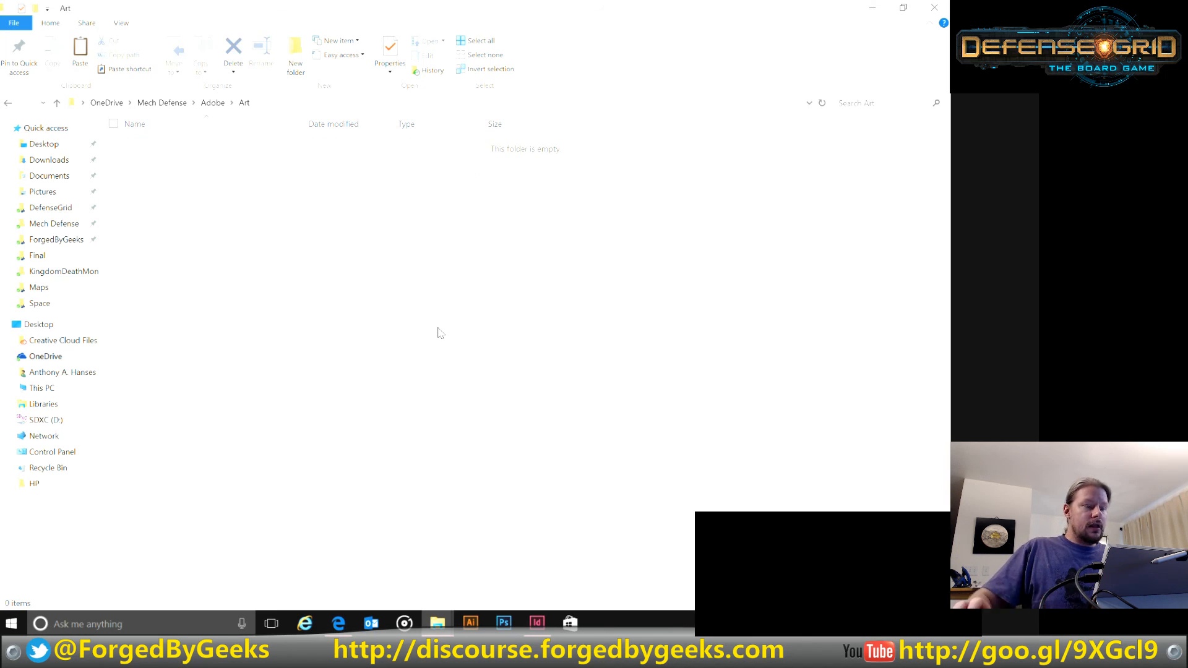
Step: Create a folder named "MechChassis" inside the Art folder and paste the copied PSD art files into it
{"action": "left_click", "coordinate": [294, 59]}
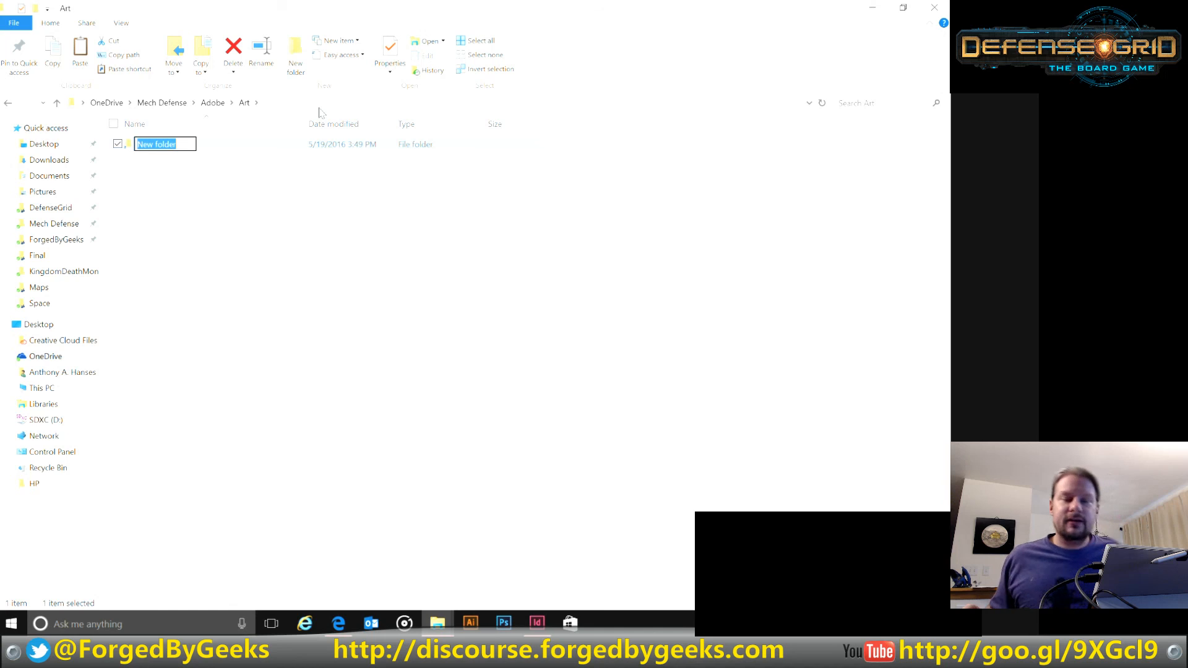
{"action": "type", "text": "Me"}
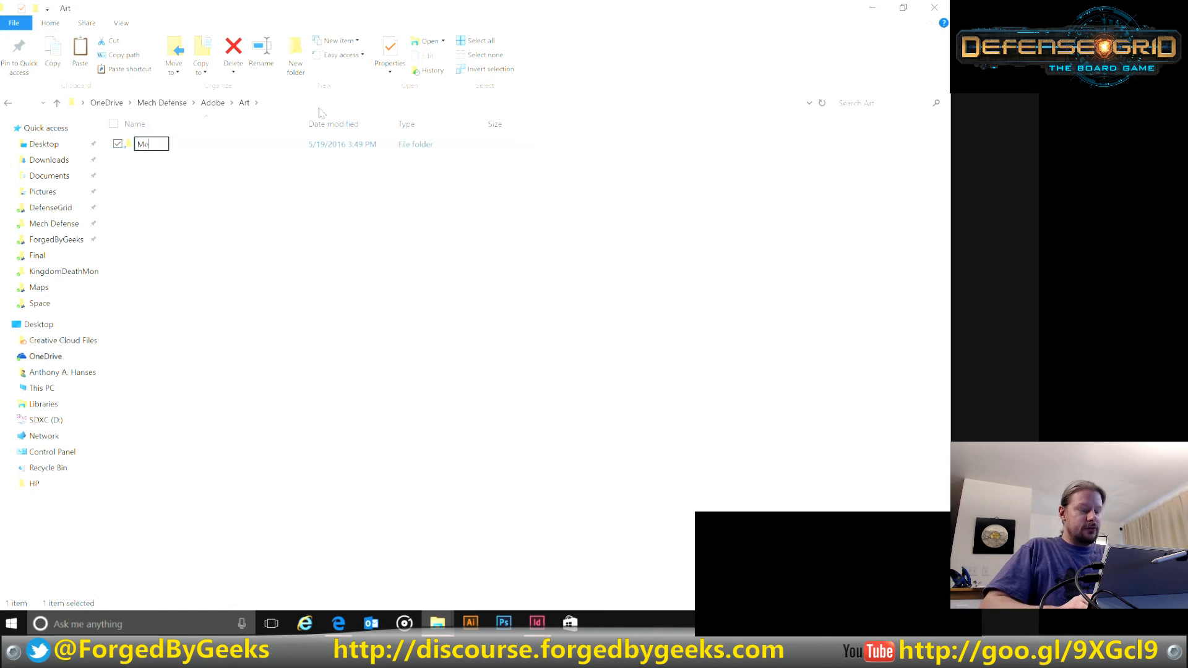
{"action": "type", "text": "ch Chassis"}
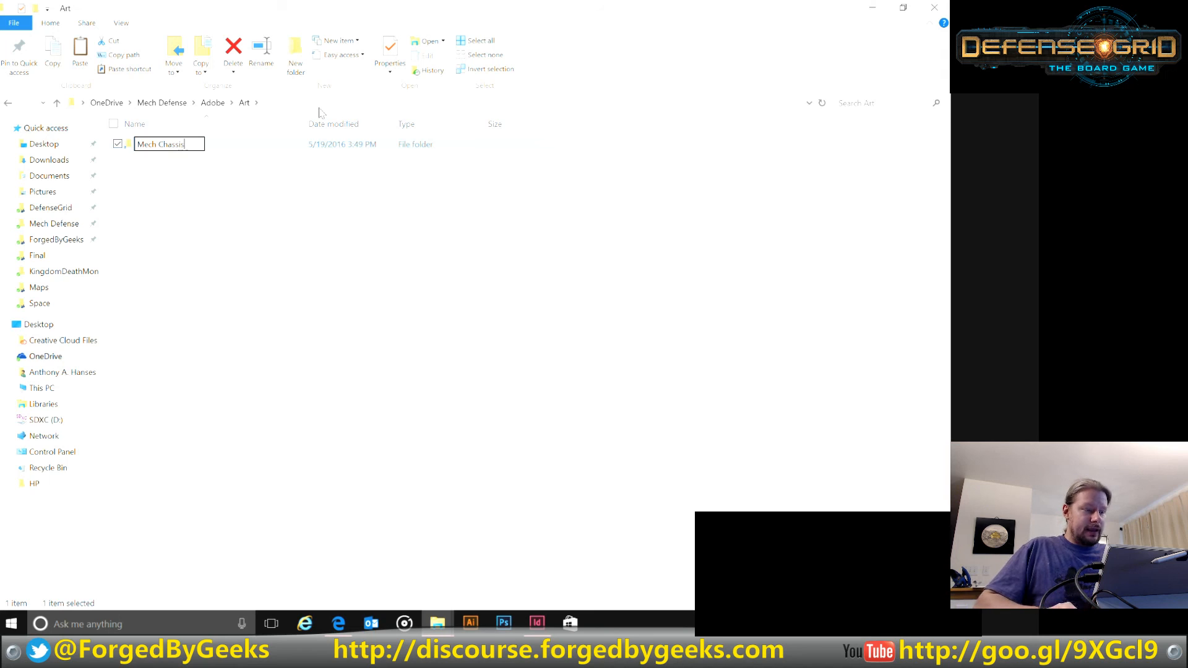
{"action": "key", "text": "BackSpace"}
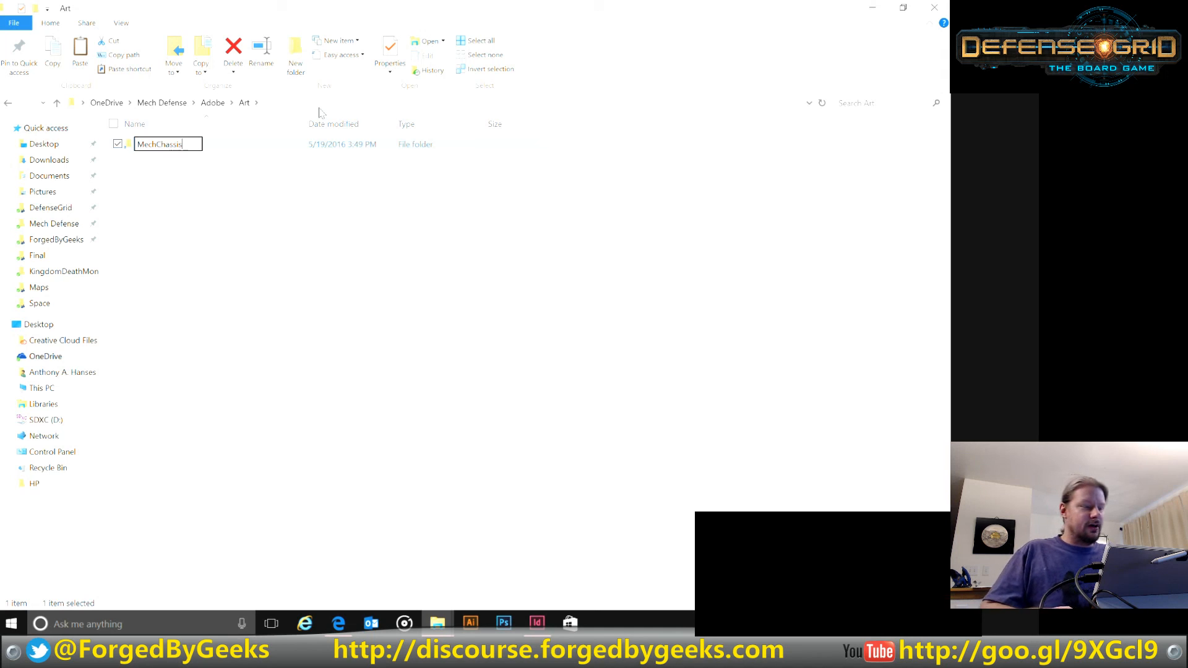
{"action": "key", "text": "Return"}
{"action": "key", "text": "Return"}
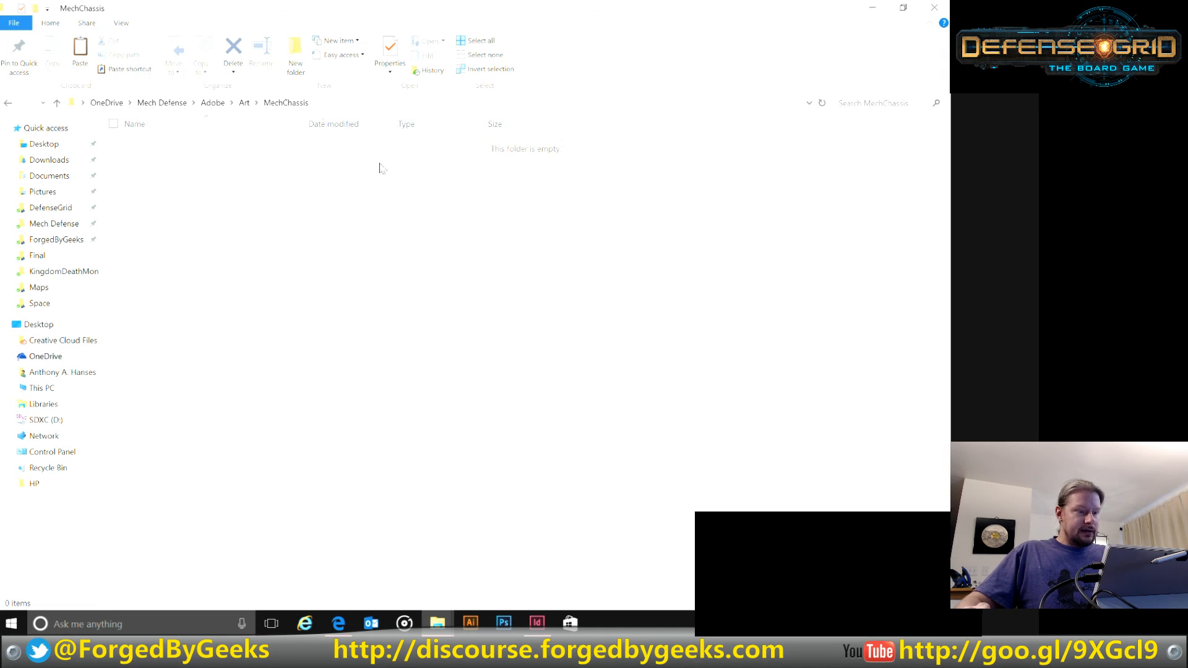
{"action": "key", "text": "ctrl+v"}
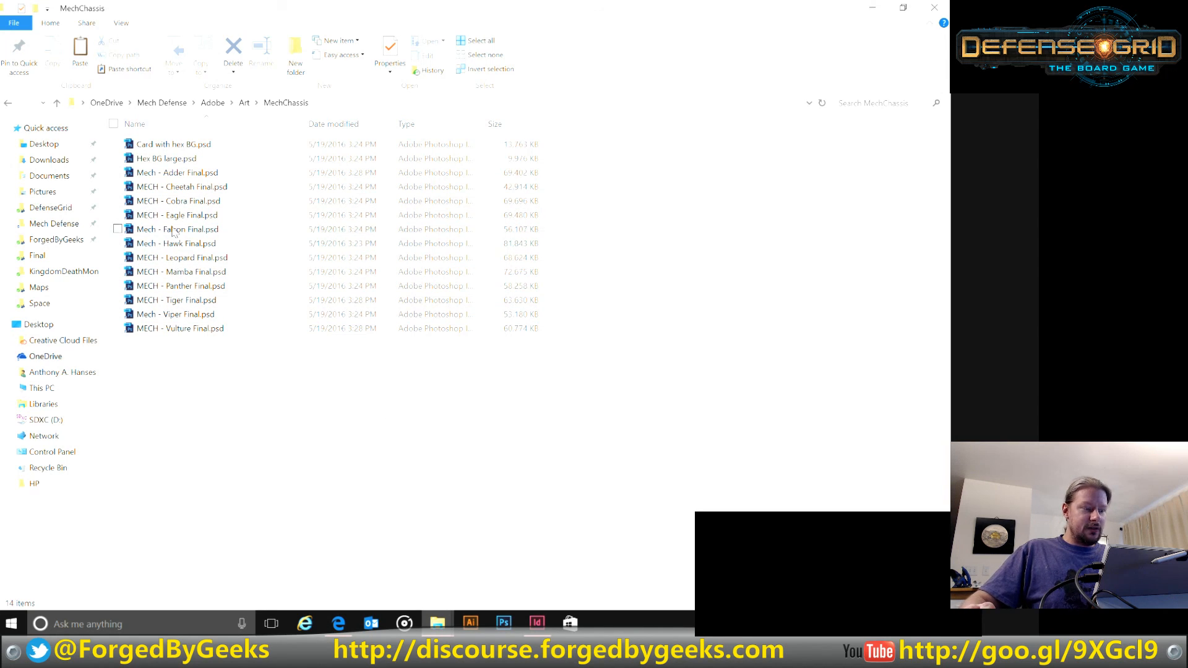
Step: Rename "Mech - Adder Final.psd" to "Adder.psd" in the MechChassis folder
{"action": "double_click", "coordinate": [164, 173]}
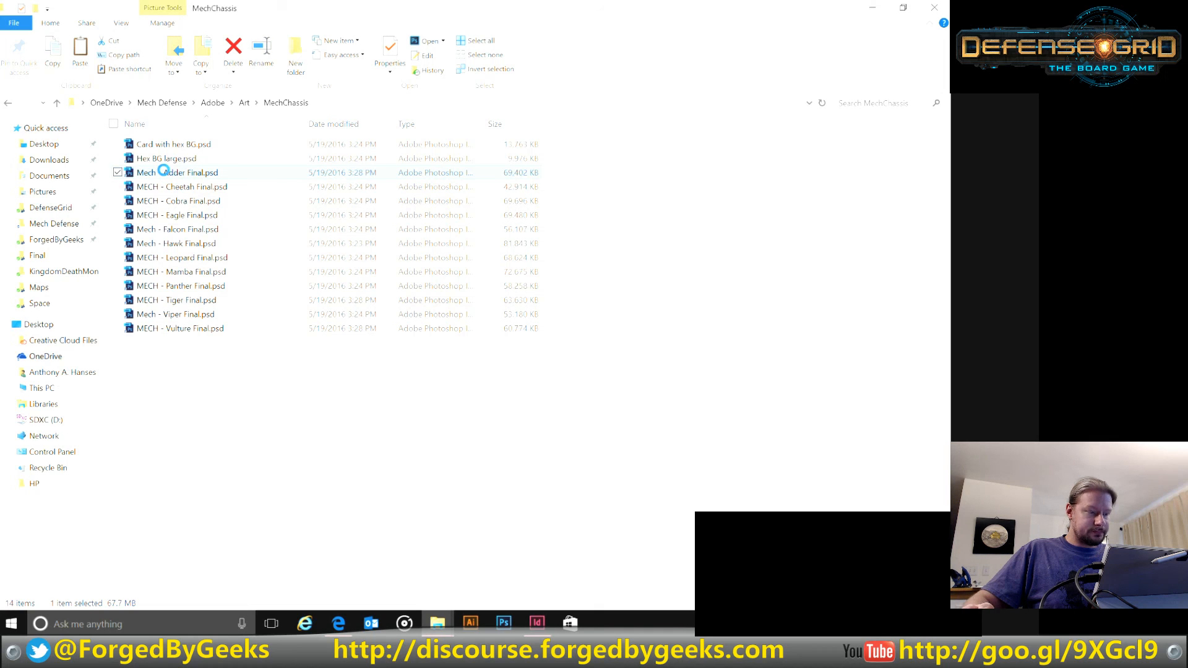
{"action": "right_click", "coordinate": [164, 172]}
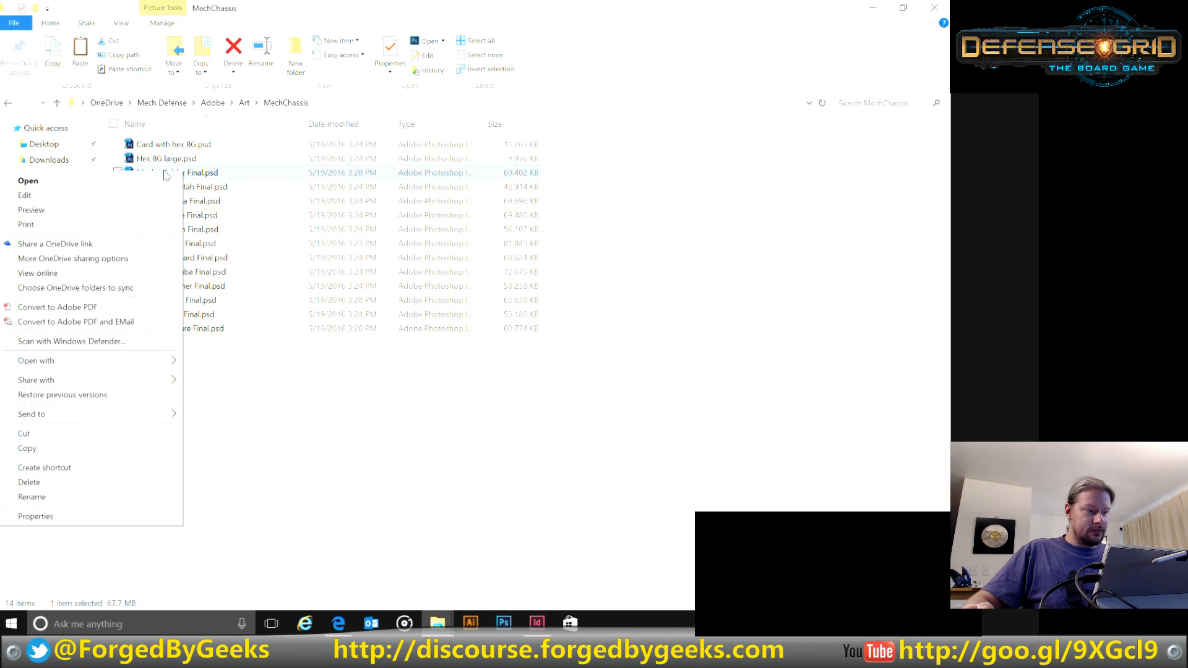
{"action": "left_click", "coordinate": [92, 496]}
{"action": "left_click_drag", "start_coordinate": [162, 172], "coordinate": [91, 168]}
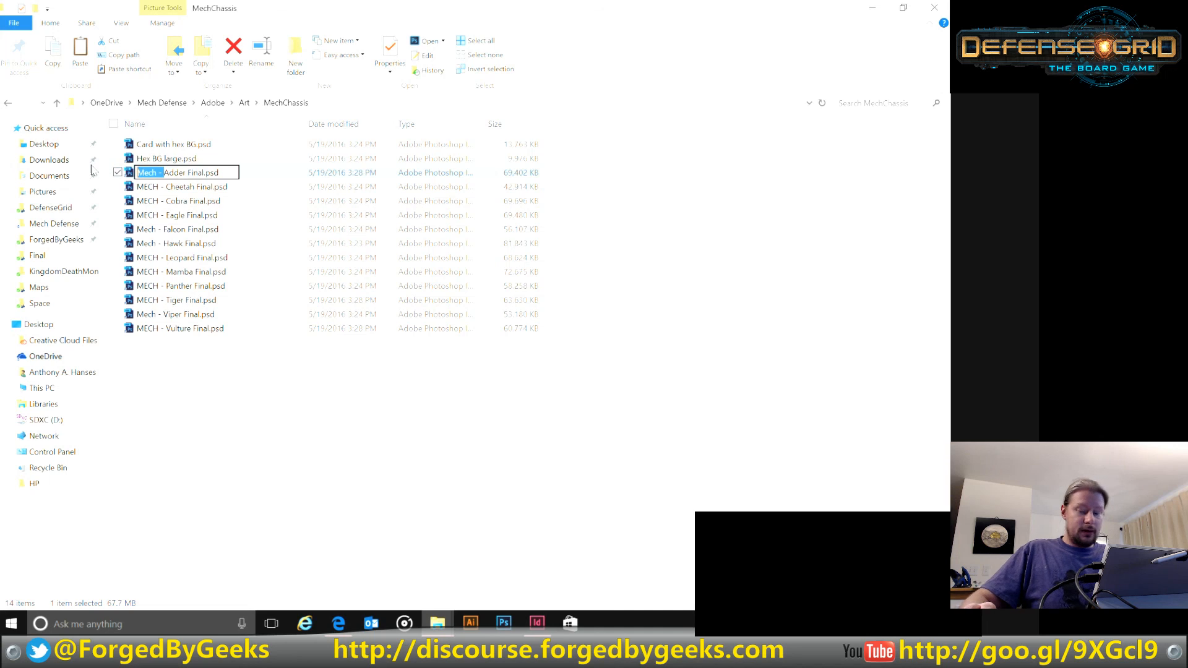
{"action": "key", "text": "Delete"}
{"action": "left_click", "coordinate": [159, 171]}
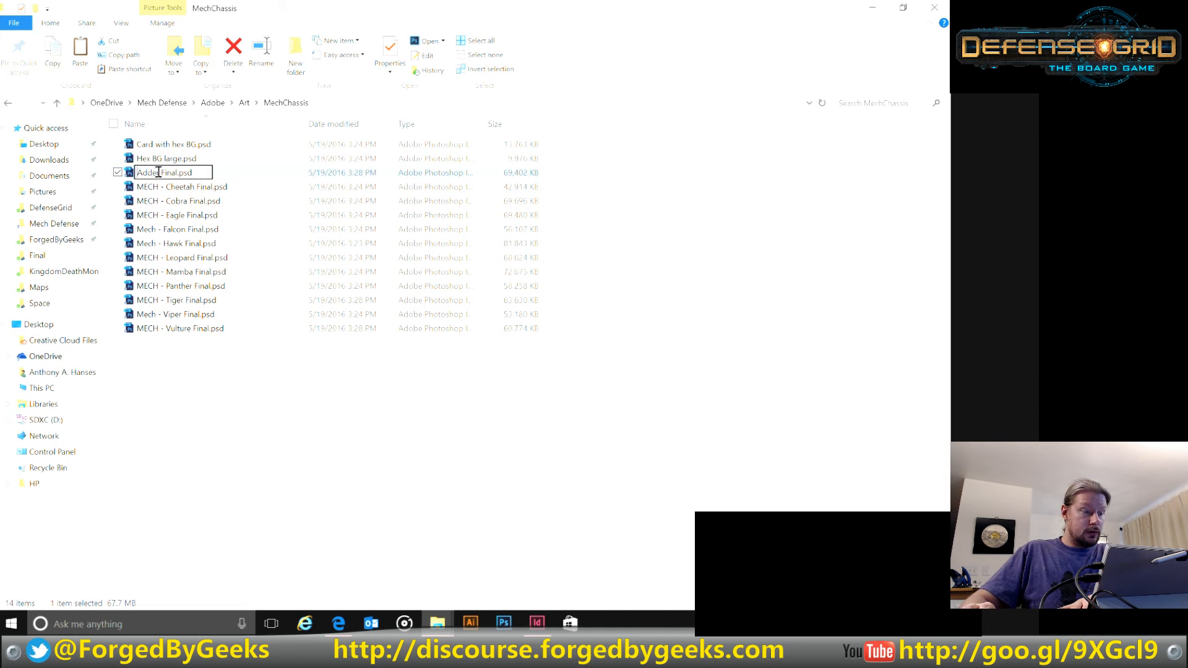
{"action": "key", "text": "BackSpace"}
{"action": "type", "text": "r"}
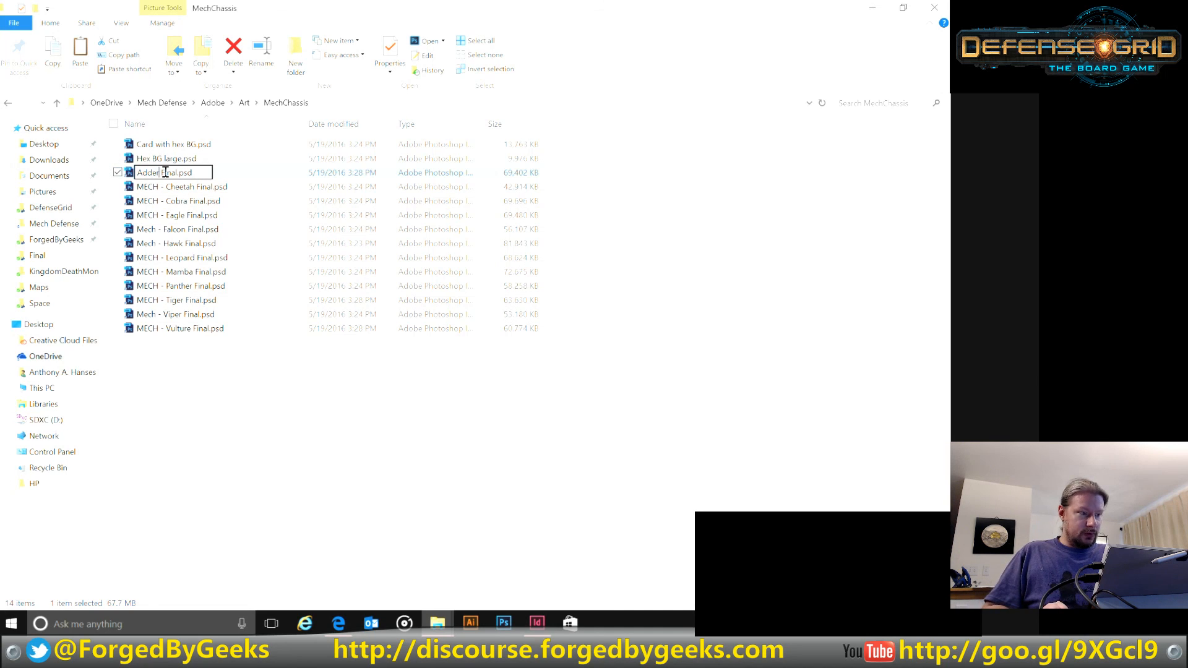
{"action": "key", "text": "Delete"}
{"action": "key", "text": "Delete"}
{"action": "key", "text": "Delete"}
{"action": "key", "text": "Delete"}
{"action": "key", "text": "Delete"}
{"action": "key", "text": "Delete"}
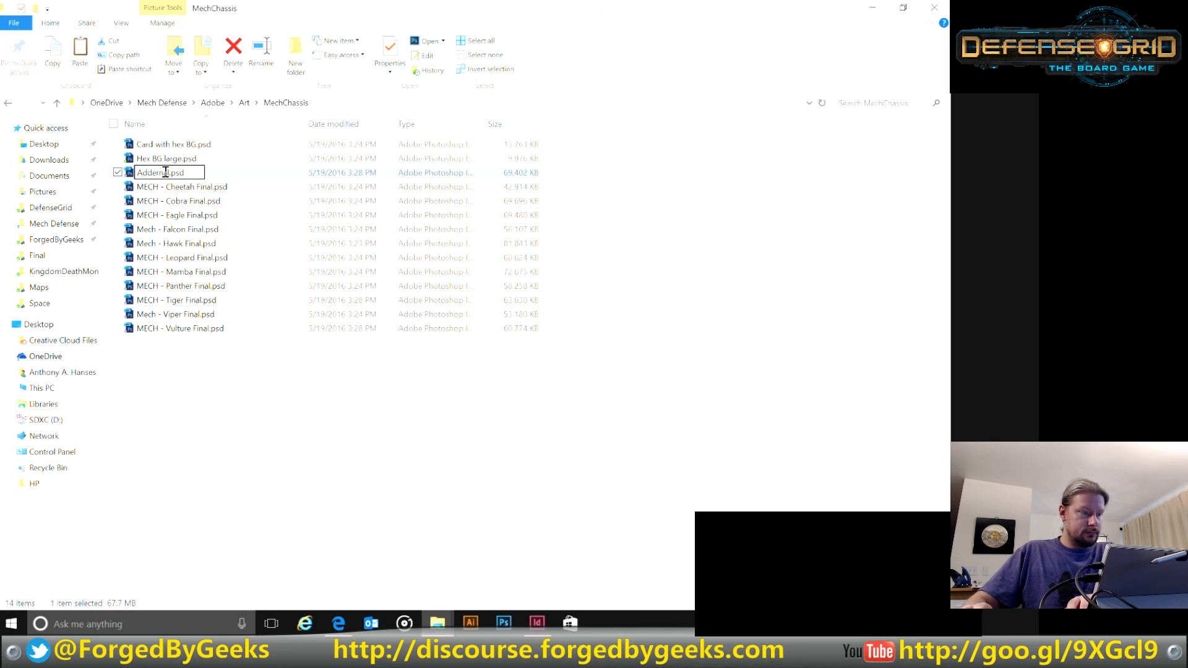
{"action": "key", "text": "Return"}
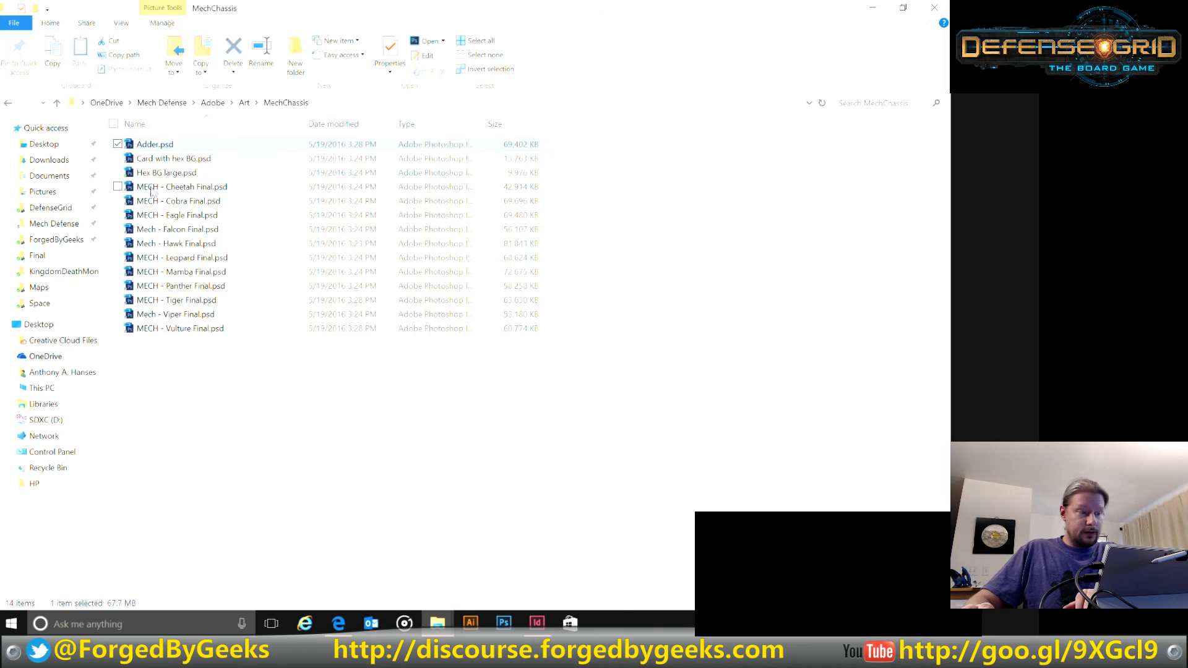
Step: Rename "MECH - Cheetah Final.psd" to "Cheetah.psd", removing the MECH prefix and the Final suffix
{"action": "left_click", "coordinate": [171, 188]}
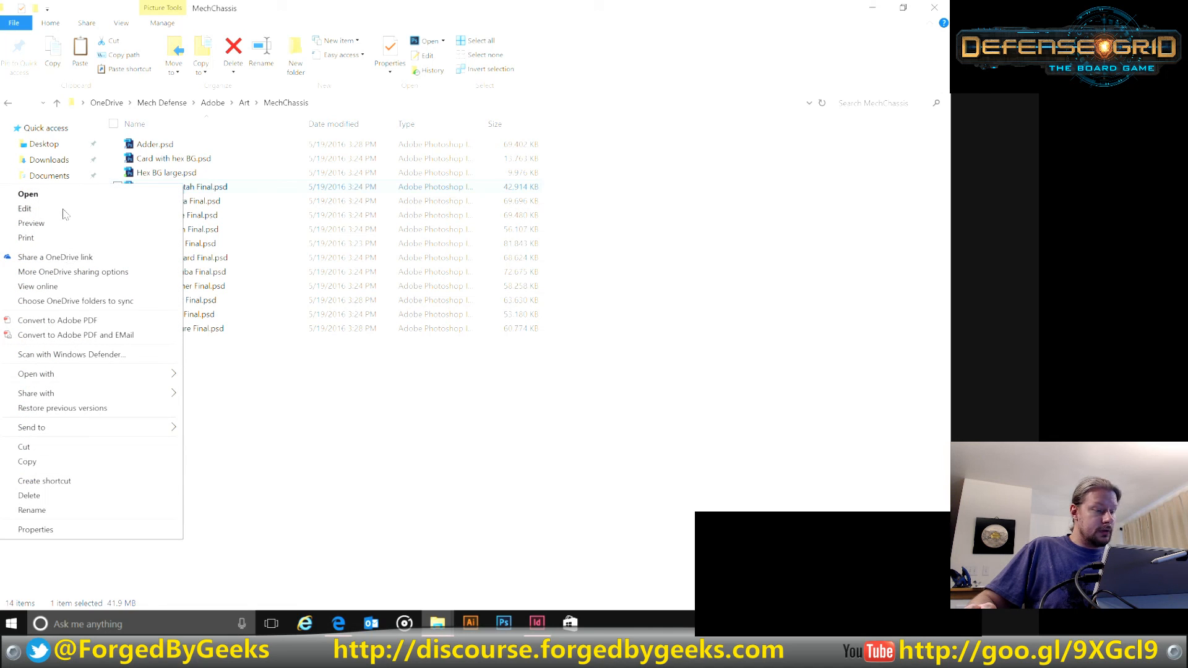
{"action": "left_click", "coordinate": [105, 508]}
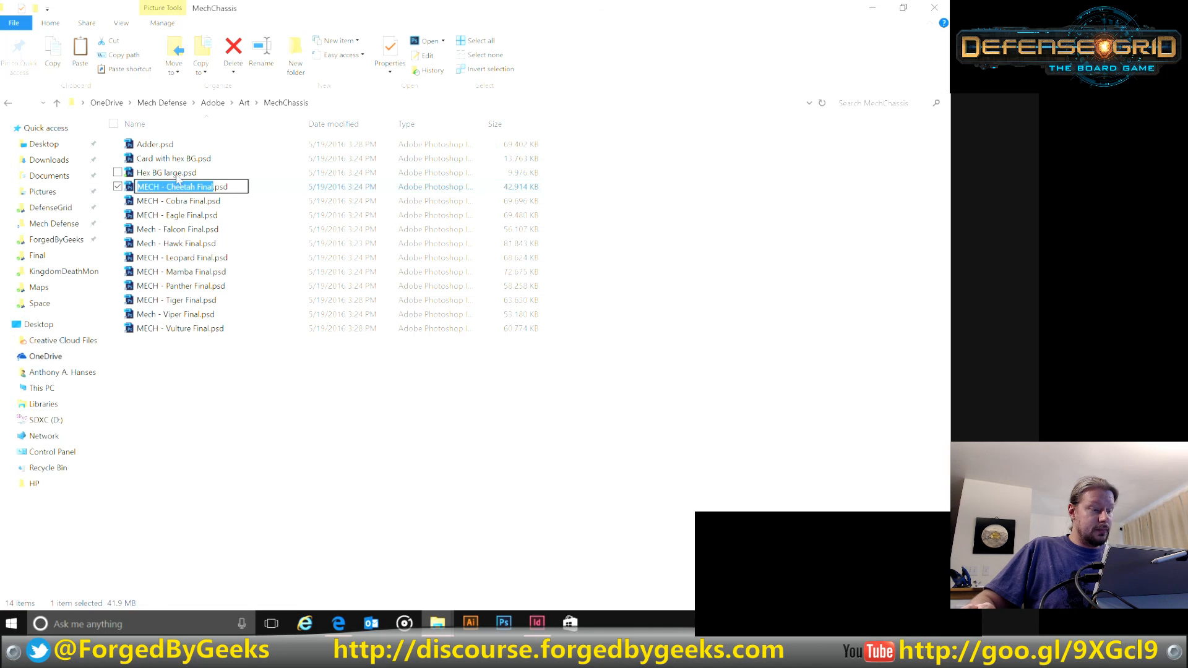
{"action": "left_click", "coordinate": [196, 186]}
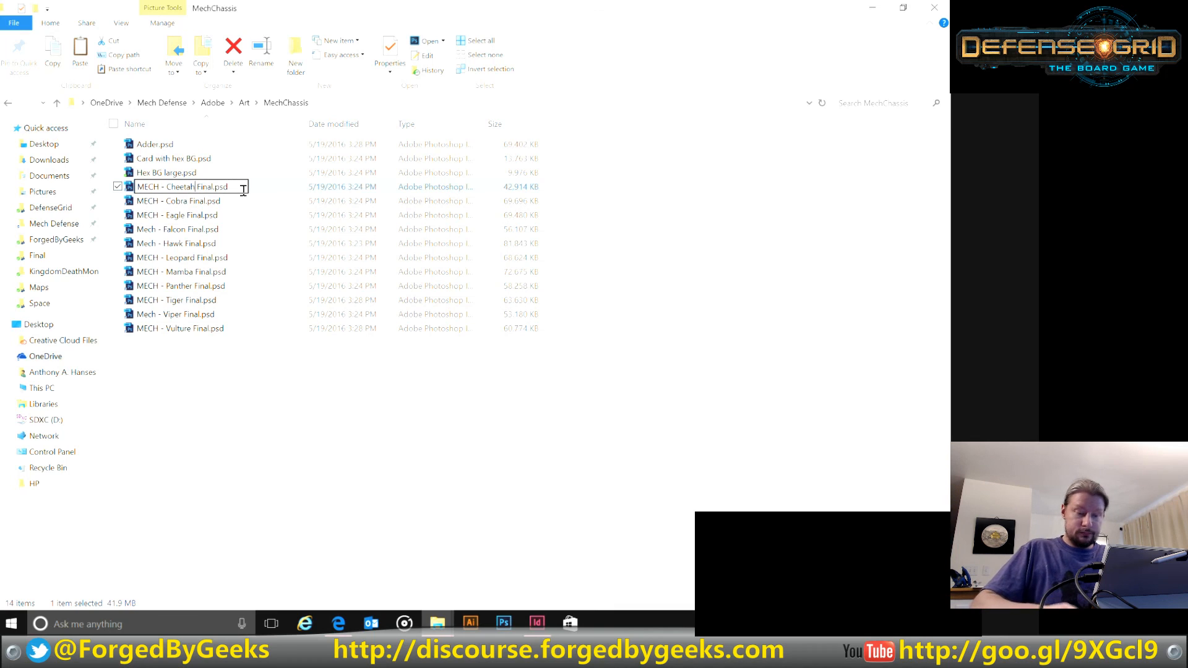
{"action": "key", "text": "BackSpace"}
{"action": "key", "text": "Delete"}
{"action": "key", "text": "Delete"}
{"action": "key", "text": "Delete"}
{"action": "key", "text": "Delete"}
{"action": "key", "text": "Delete"}
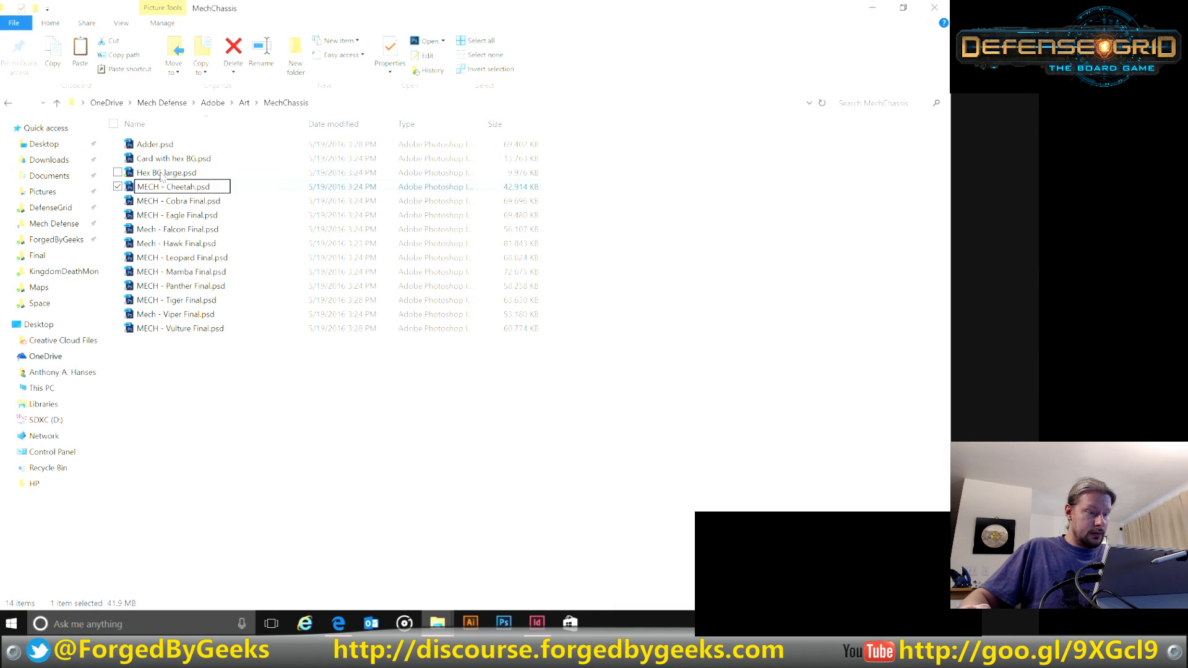
{"action": "left_click_drag", "start_coordinate": [166, 186], "coordinate": [137, 186]}
{"action": "key", "text": "BackSpace"}
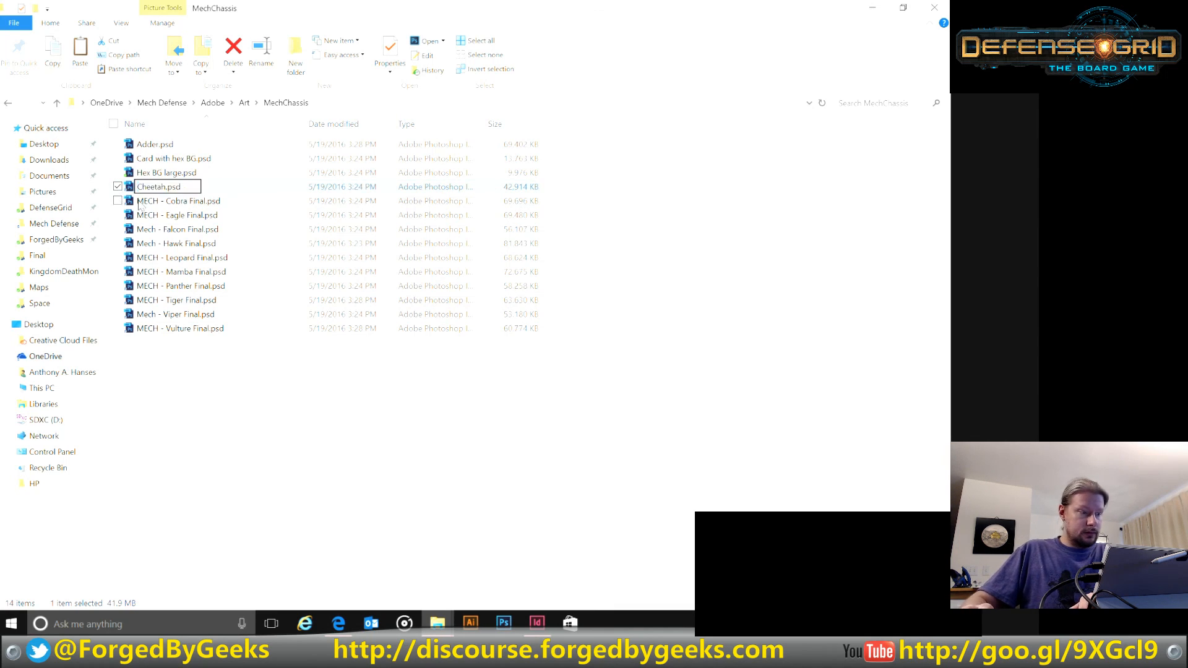
{"action": "key", "text": "Return"}
Step: Rename "MECH - Cobra Final.psd" to "Cobra.psd", keeping only the mech's name before the extension
{"action": "right_click", "coordinate": [154, 206]}
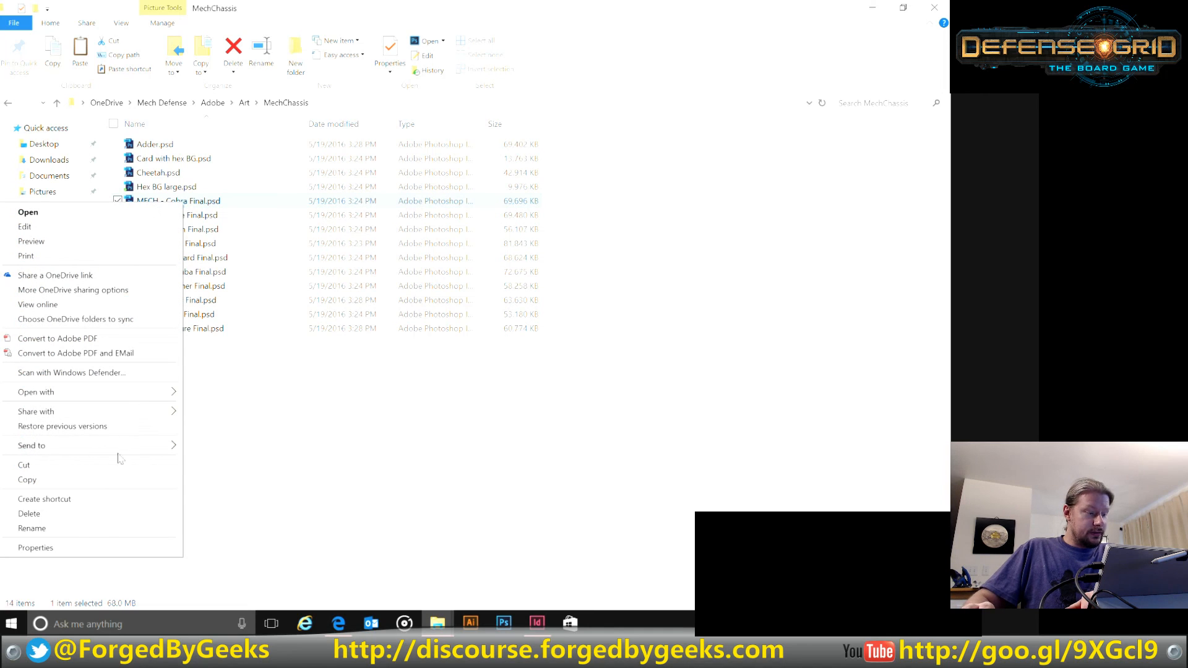
{"action": "left_click", "coordinate": [101, 528]}
{"action": "left_click_drag", "start_coordinate": [168, 201], "coordinate": [111, 200]}
{"action": "key", "text": "BackSpace"}
{"action": "left_click", "coordinate": [177, 201]}
{"action": "key", "text": "BackSpace"}
{"action": "key", "text": "BackSpace"}
{"action": "key", "text": "BackSpace"}
{"action": "key", "text": "BackSpace"}
{"action": "key", "text": "BackSpace"}
{"action": "key", "text": "BackSpace"}
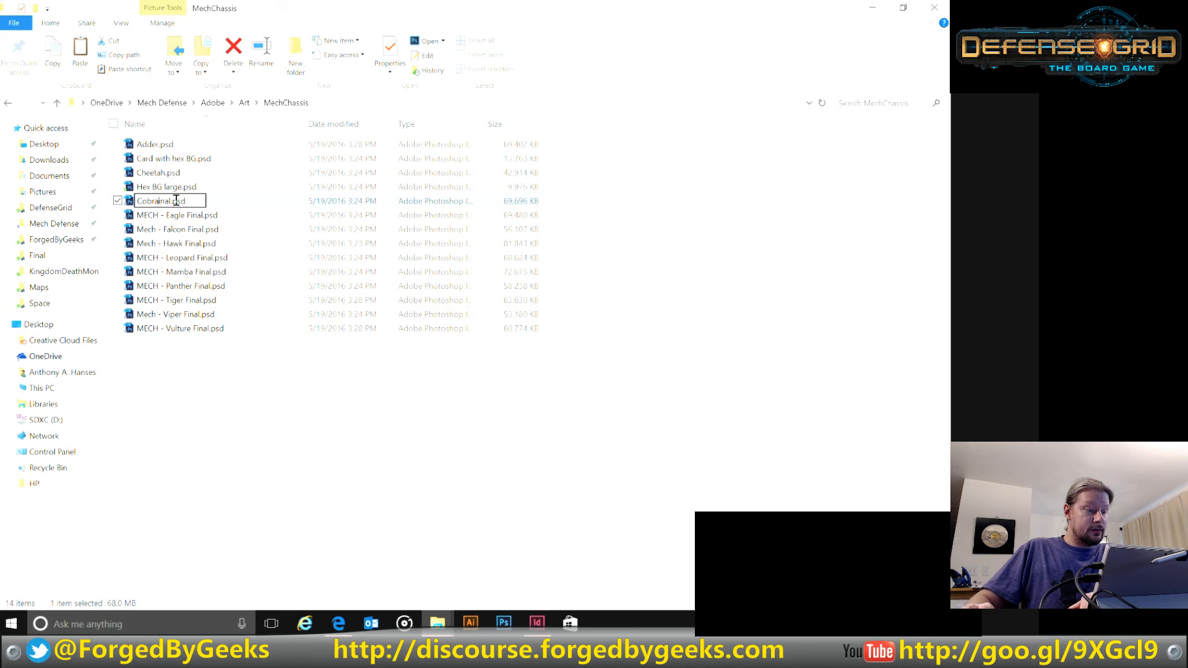
{"action": "left_click", "coordinate": [176, 216]}
Step: Rename "MECH - Eagle Final.psd" to "Eagle.psd", removing the MECH prefix and the Final suffix
{"action": "right_click", "coordinate": [177, 216]}
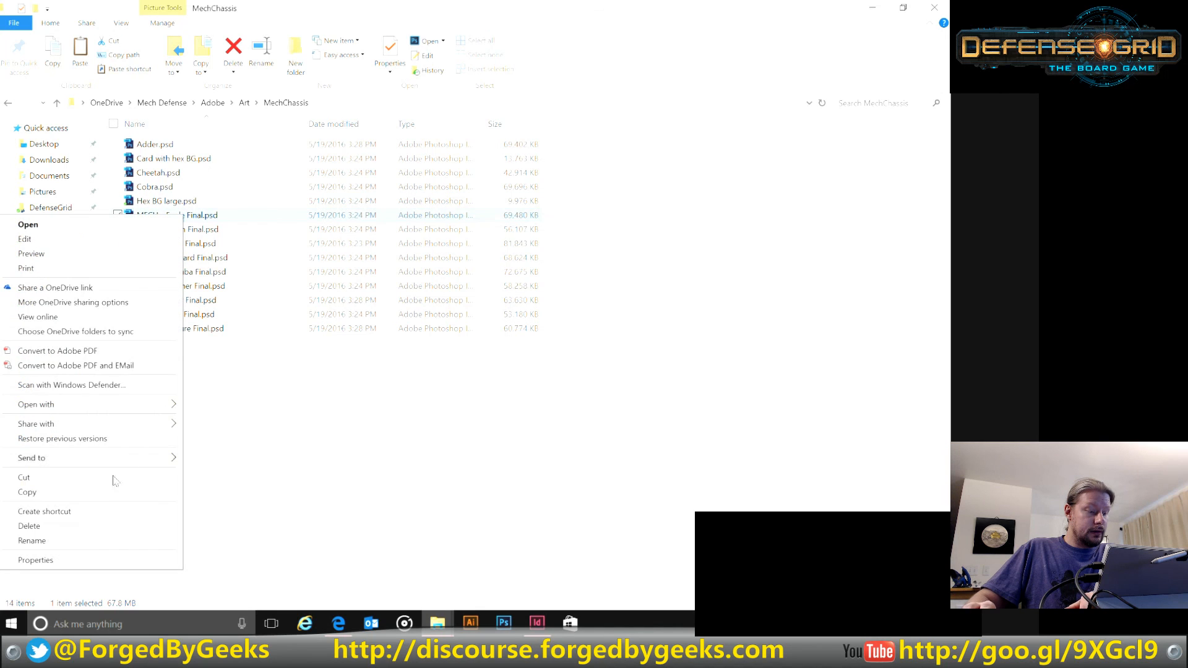
{"action": "left_click", "coordinate": [99, 537]}
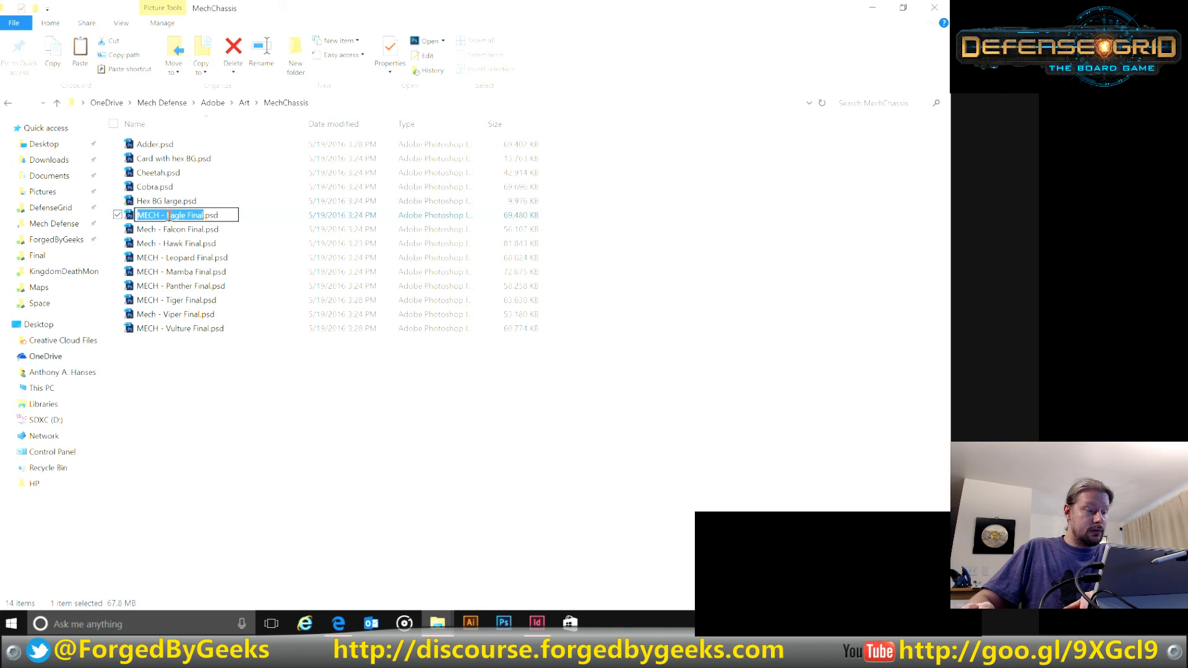
{"action": "left_click_drag", "start_coordinate": [168, 216], "coordinate": [131, 216]}
{"action": "key", "text": "BackSpace"}
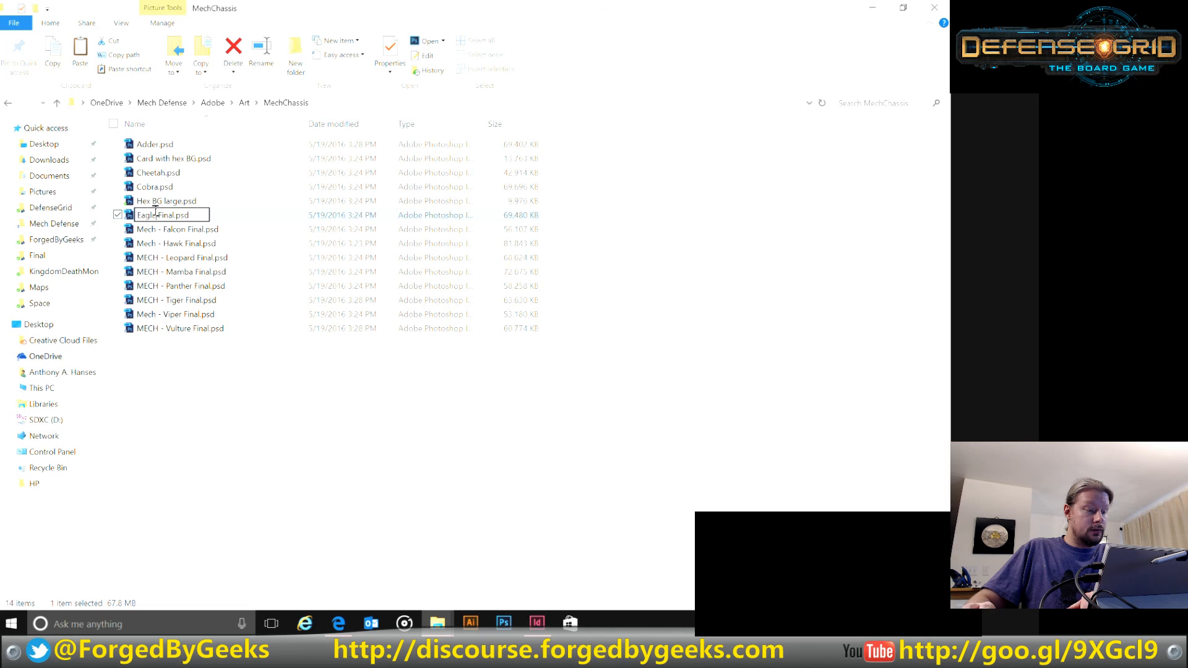
{"action": "key", "text": "Delete"}
{"action": "key", "text": "Delete"}
{"action": "key", "text": "Delete"}
{"action": "key", "text": "Delete"}
{"action": "key", "text": "Delete"}
{"action": "key", "text": "Delete"}
Step: Rename "Mech - Falcon Final.psd" to "Falcon.psd", keeping only the mech's name before the extension
{"action": "right_click", "coordinate": [175, 230]}
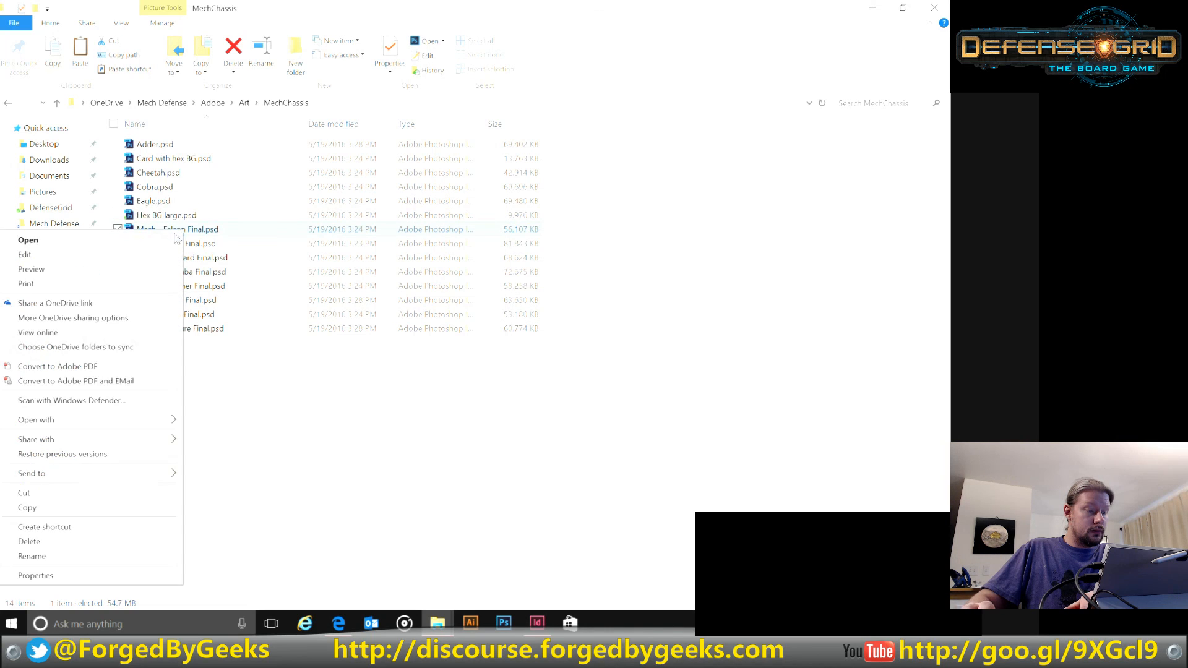
{"action": "left_click", "coordinate": [132, 556]}
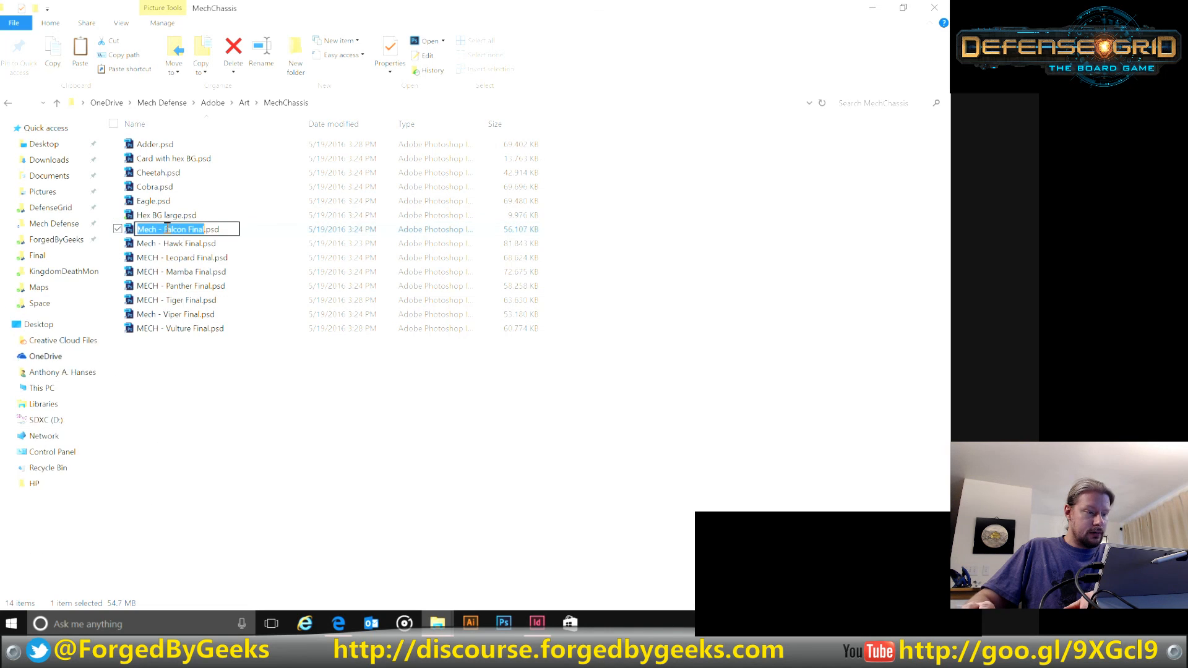
{"action": "left_click_drag", "start_coordinate": [164, 228], "coordinate": [133, 228]}
{"action": "key", "text": "BackSpace"}
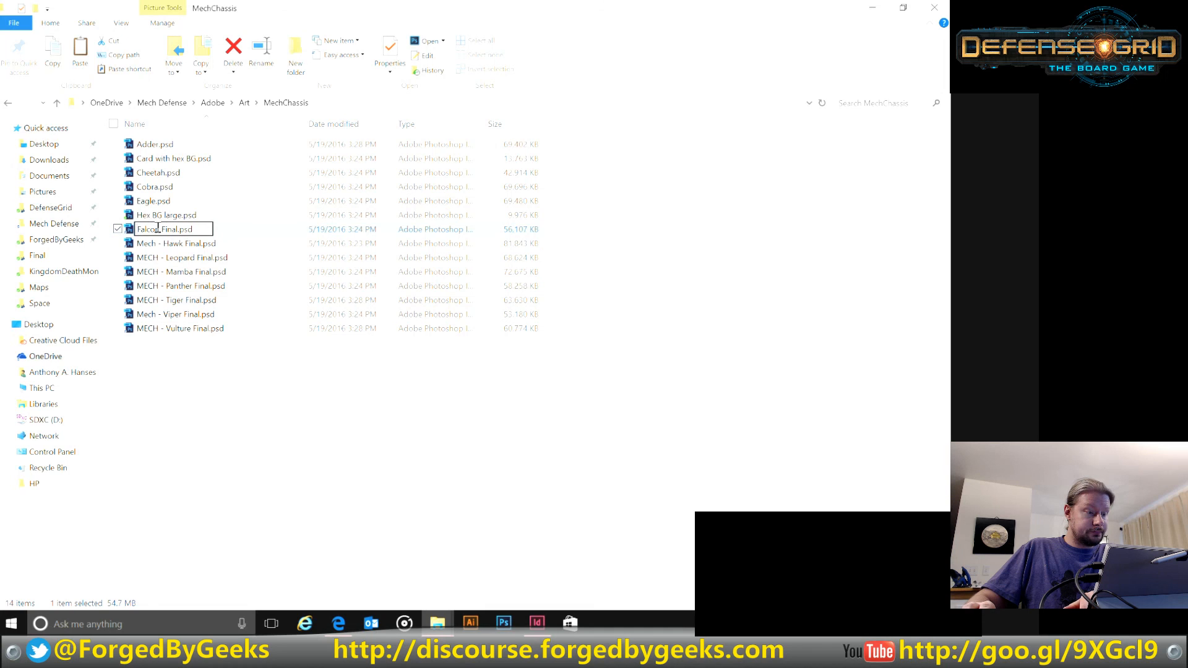
{"action": "key", "text": "BackSpace"}
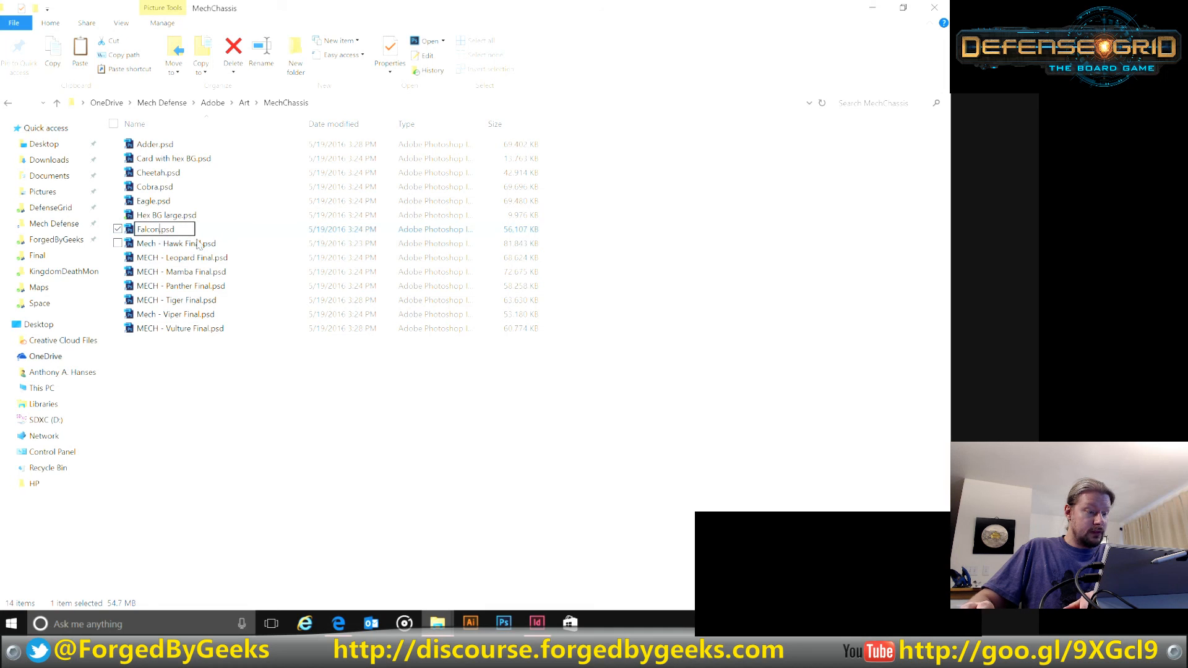
{"action": "key", "text": "Return"}
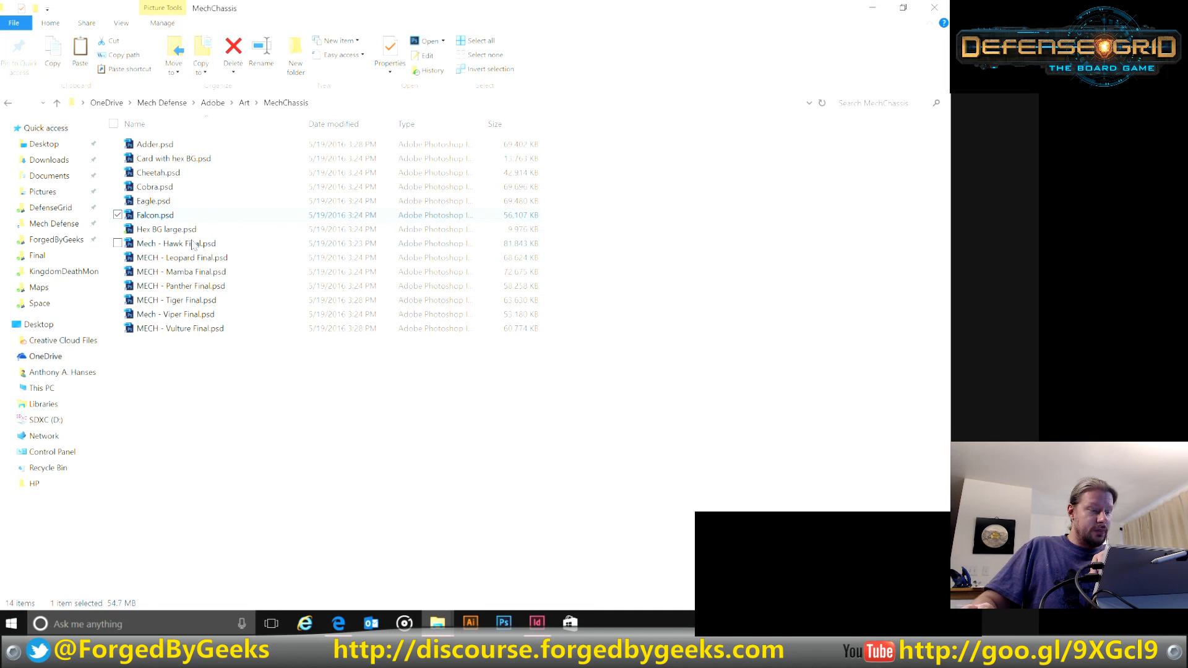
Step: Rename "Mech - Hawk Final.psd" to "Hawk.psd", removing the Mech prefix and the Final suffix
{"action": "right_click", "coordinate": [189, 245]}
{"action": "left_click", "coordinate": [39, 567]}
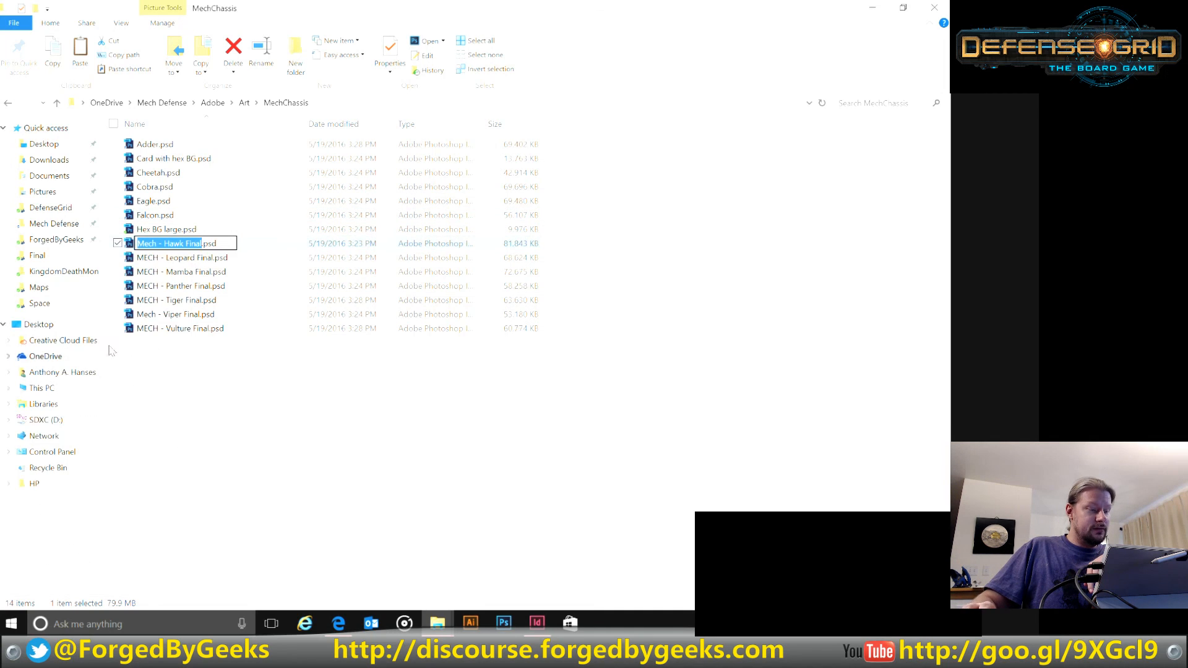
{"action": "left_click_drag", "start_coordinate": [166, 246], "coordinate": [122, 252]}
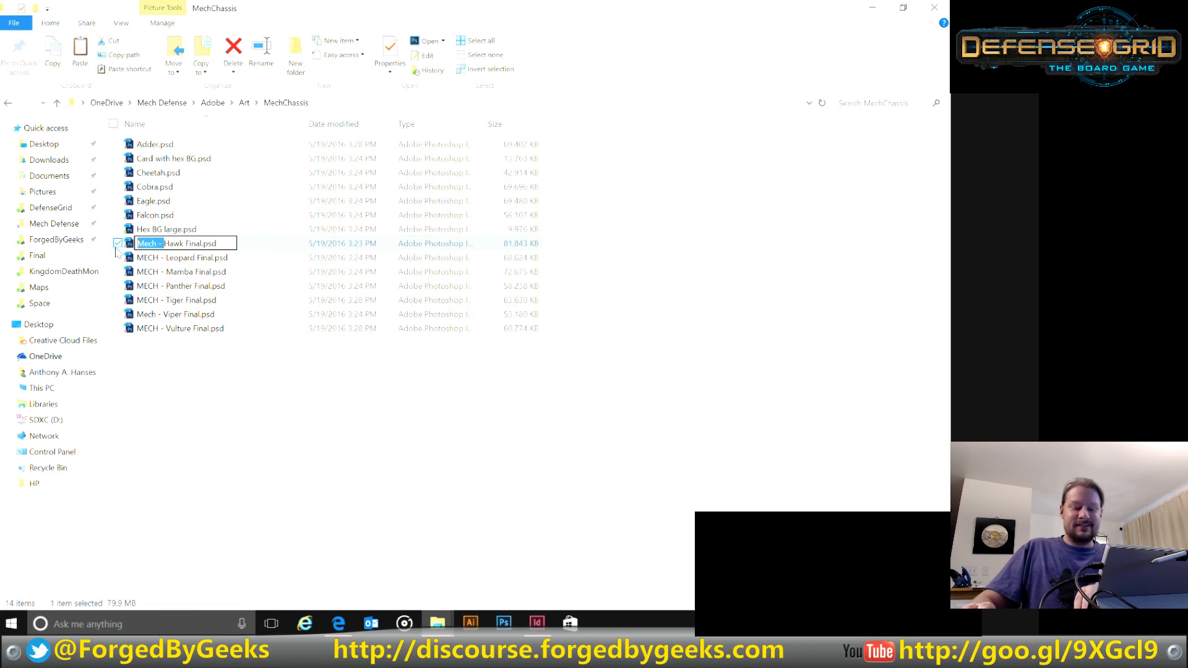
{"action": "key", "text": "BackSpace"}
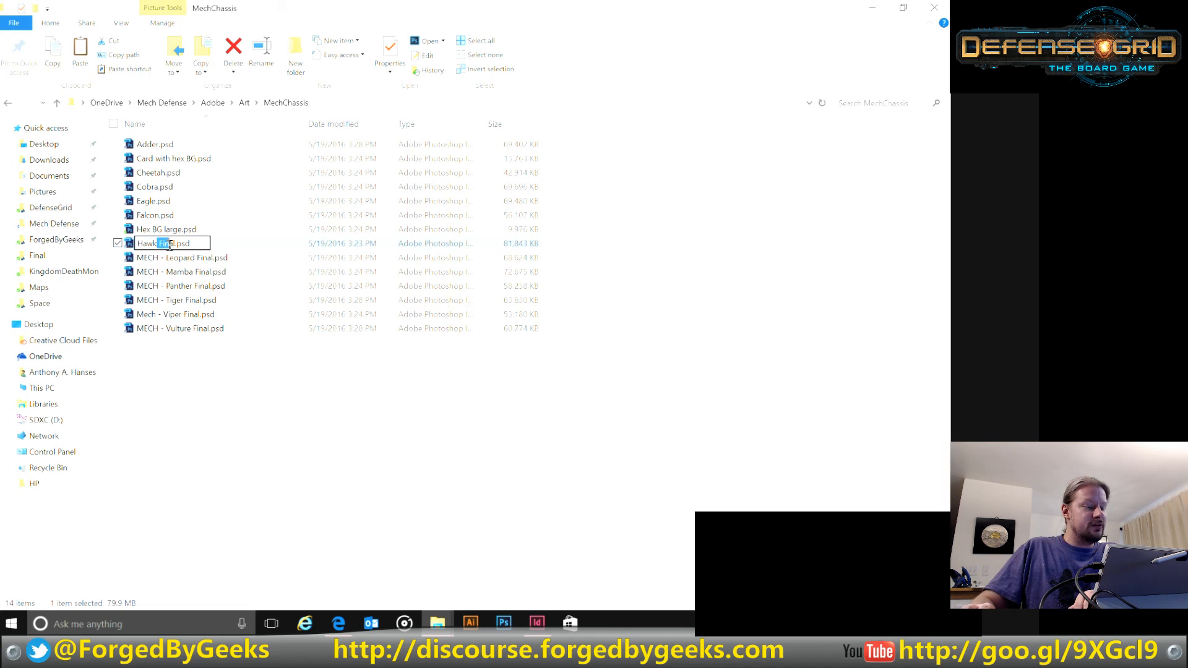
{"action": "key", "text": "BackSpace"}
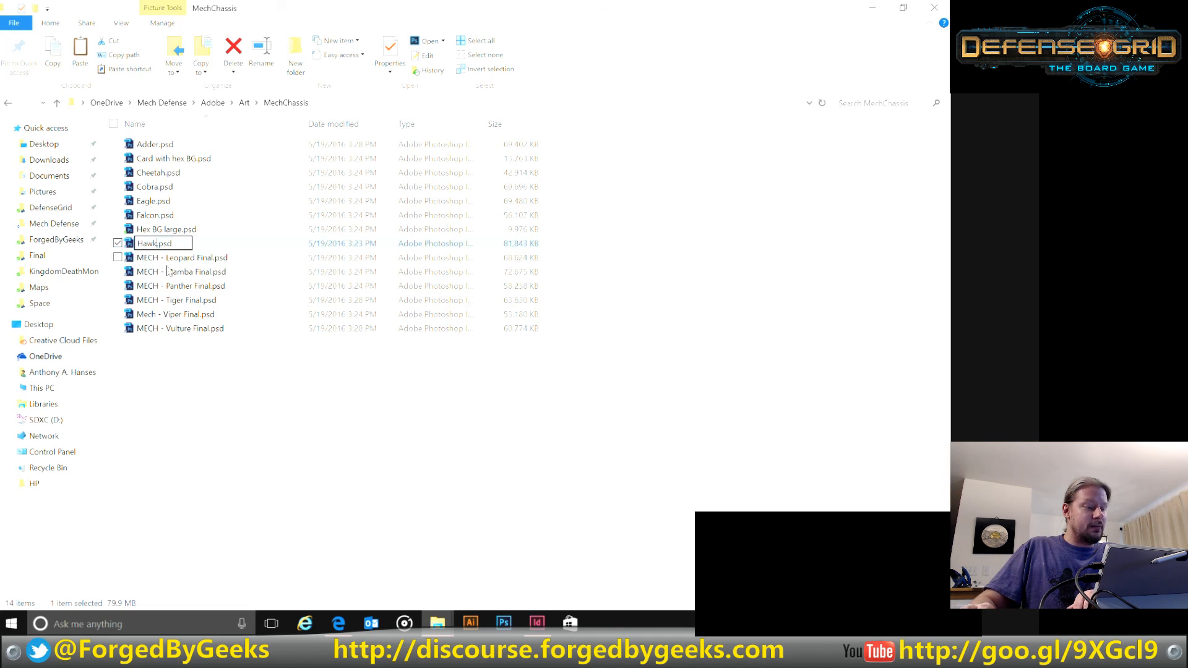
Step: Rename "MECH - Leopard Final.psd" to "Leopard.psd", keeping only the mech's name before the extension
{"action": "right_click", "coordinate": [184, 257]}
{"action": "left_click", "coordinate": [77, 582]}
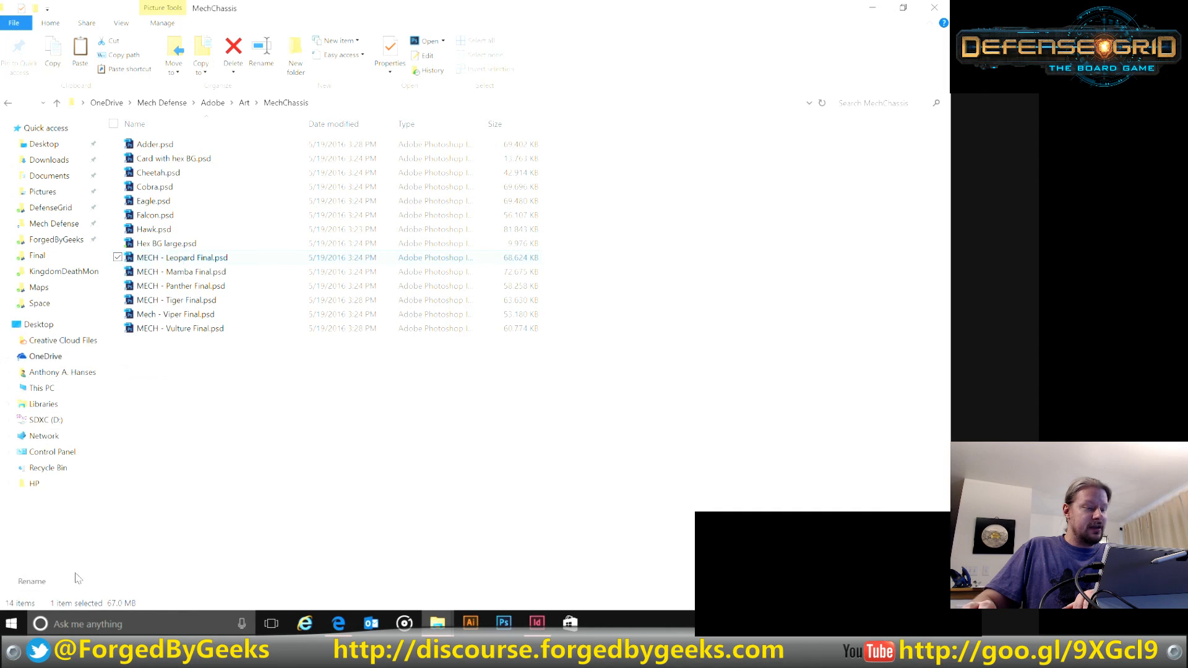
{"action": "left_click_drag", "start_coordinate": [166, 257], "coordinate": [137, 257]}
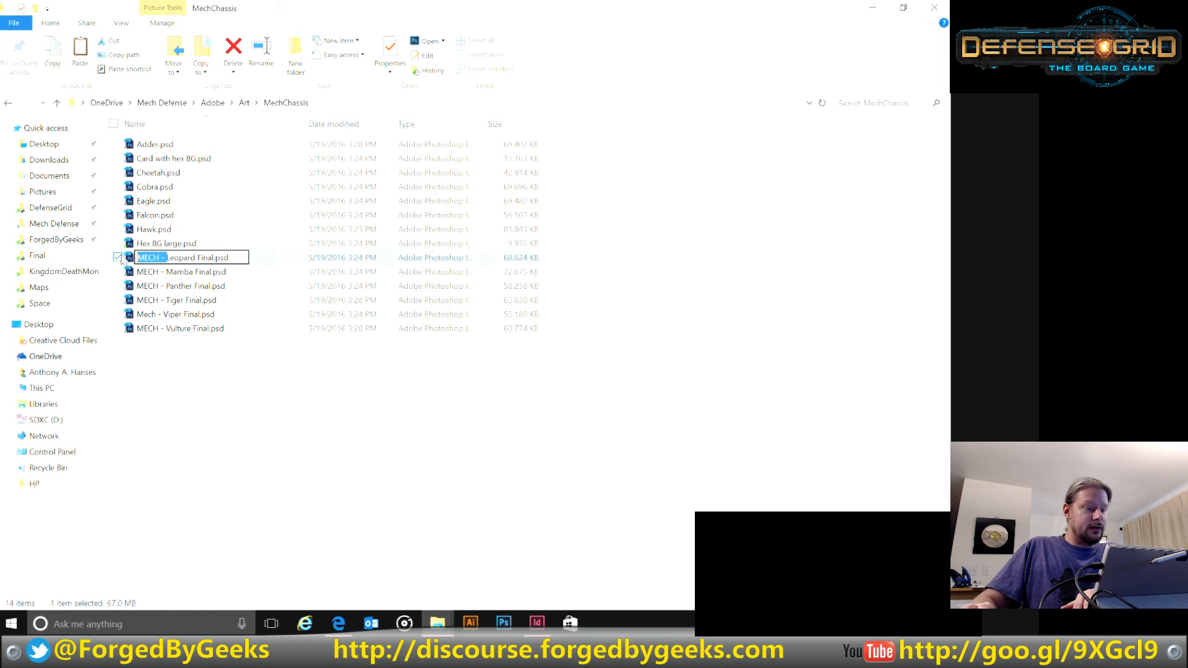
{"action": "key", "text": "BackSpace"}
{"action": "key", "text": "Delete"}
{"action": "key", "text": "Delete"}
{"action": "key", "text": "Delete"}
{"action": "key", "text": "Delete"}
{"action": "key", "text": "Delete"}
{"action": "key", "text": "Delete"}
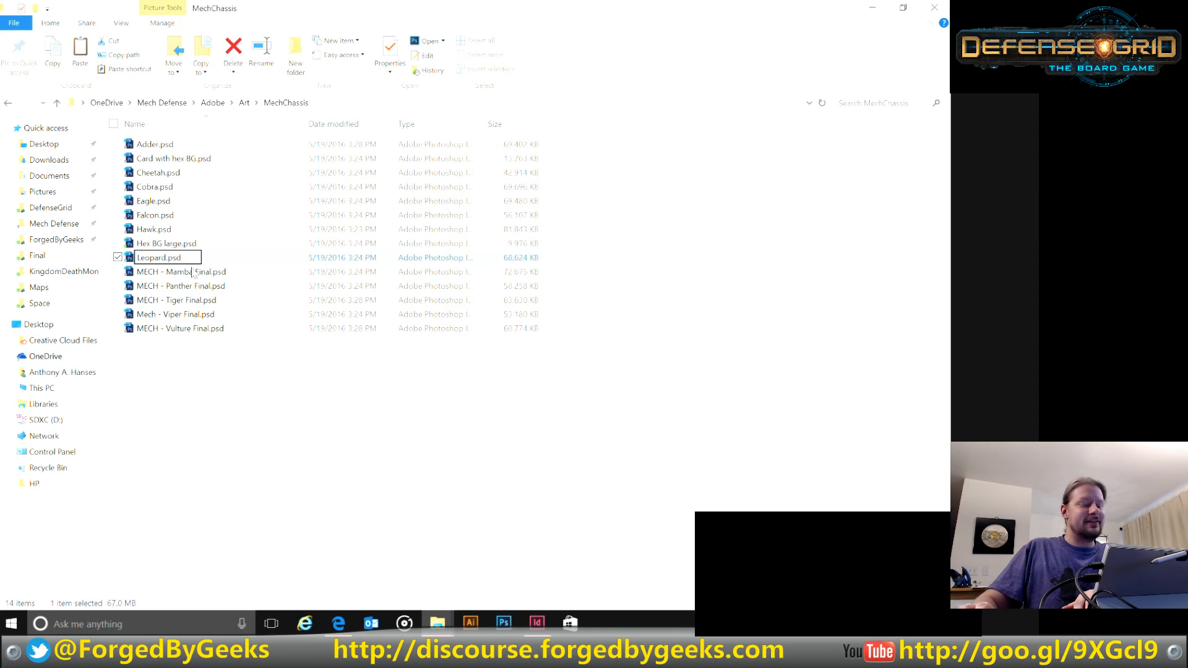
Step: Rename "MECH - Mamba Final.psd" to "Mamba.psd", removing the MECH prefix and the Final suffix
{"action": "left_click", "coordinate": [176, 275]}
{"action": "right_click", "coordinate": [177, 278]}
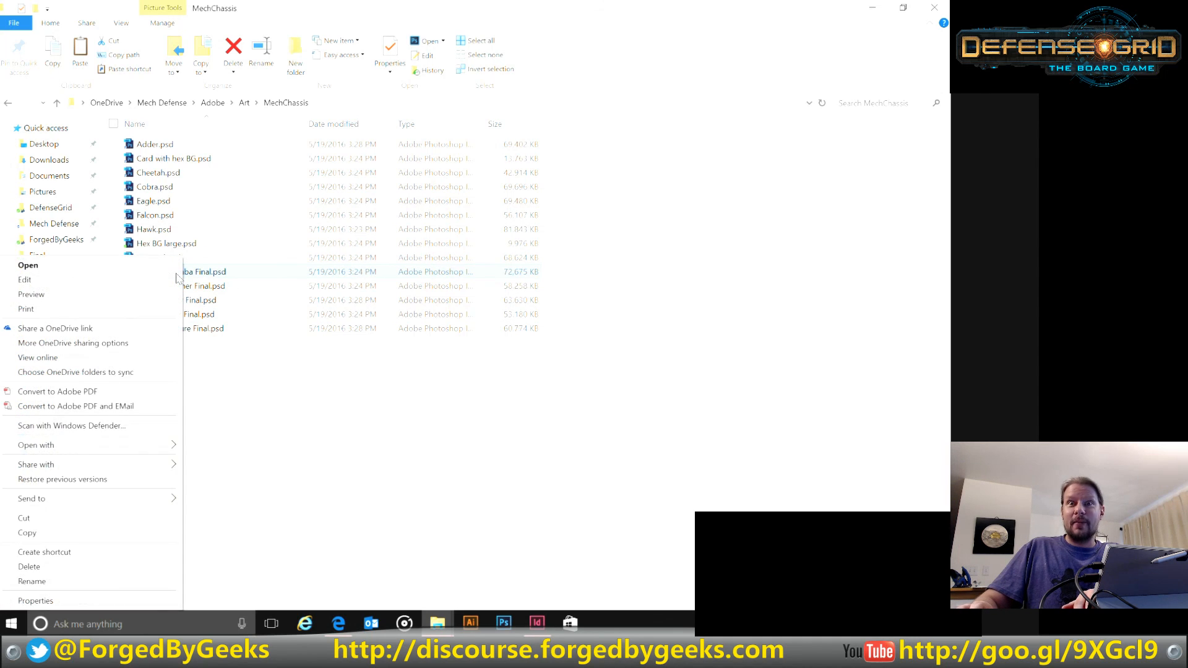
{"action": "left_click", "coordinate": [158, 584]}
{"action": "left_click_drag", "start_coordinate": [170, 276], "coordinate": [106, 270]}
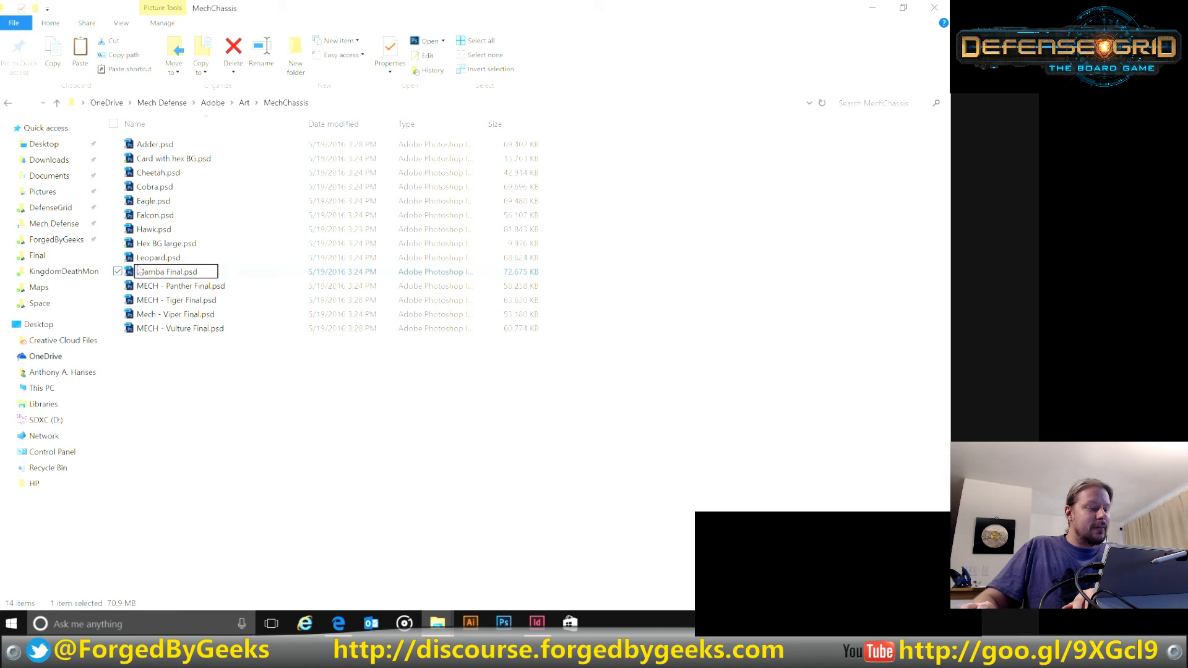
{"action": "key", "text": "BackSpace"}
{"action": "left_click", "coordinate": [164, 272]}
{"action": "key", "text": "Delete"}
{"action": "key", "text": "Delete"}
{"action": "key", "text": "Delete"}
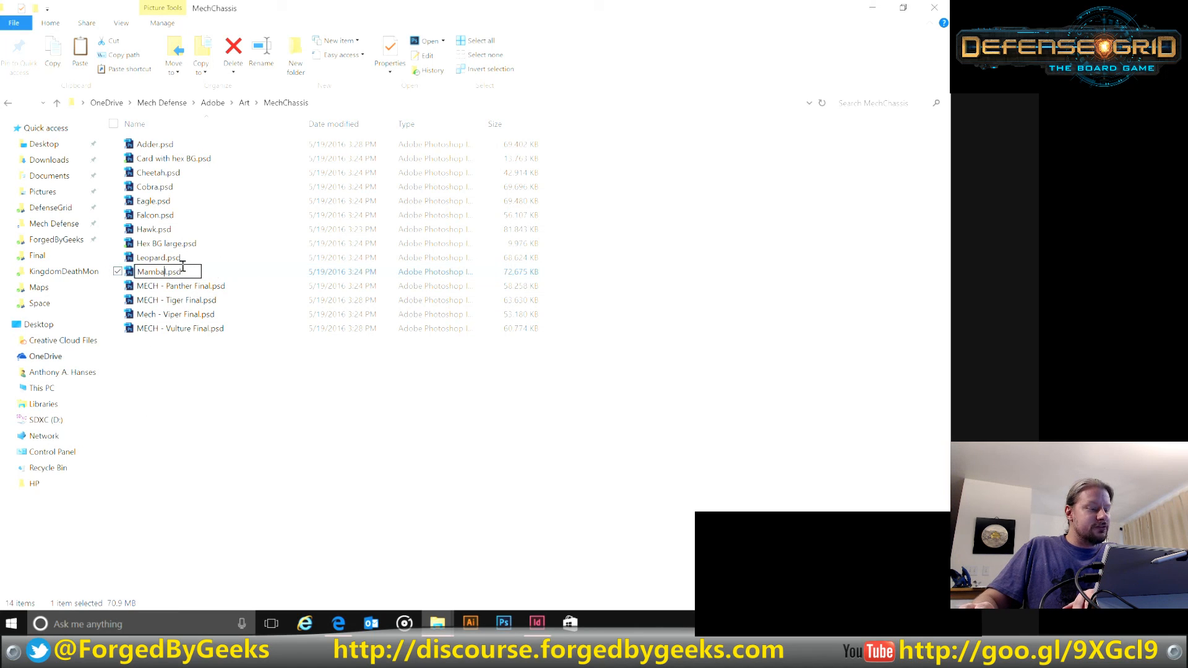
Step: Rename "MECH - Panther Final.psd" to "Panther.psd", keeping only the mech's name before the extension
{"action": "left_click", "coordinate": [185, 287]}
{"action": "right_click", "coordinate": [185, 286]}
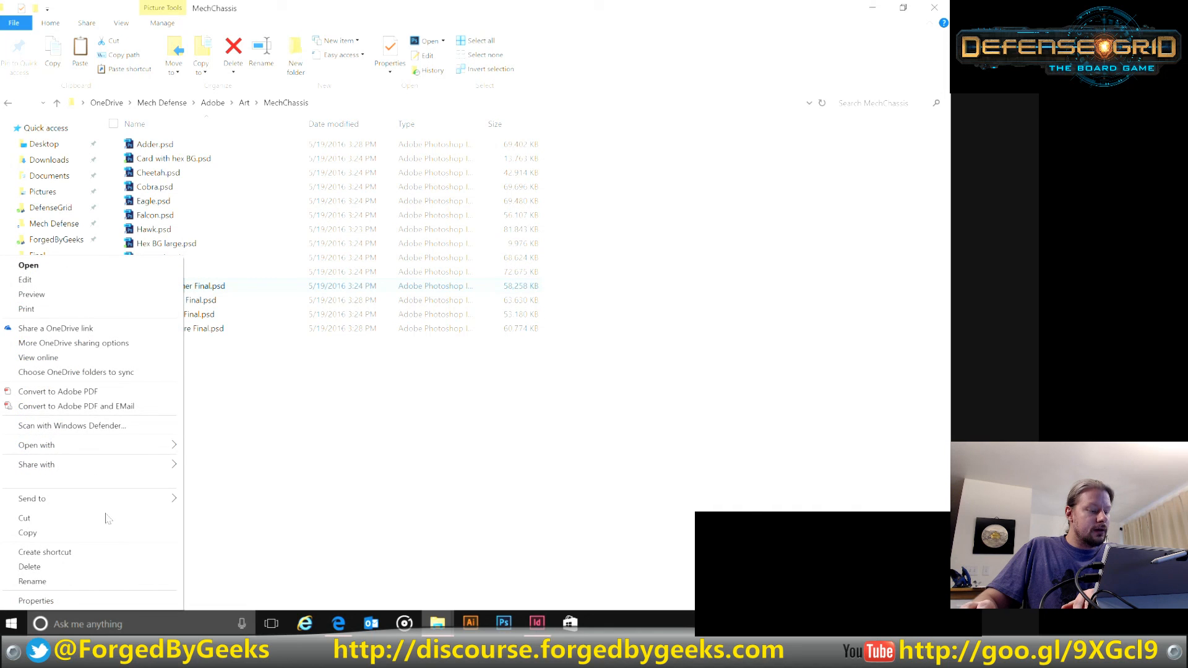
{"action": "left_click", "coordinate": [96, 583]}
{"action": "left_click", "coordinate": [165, 285]}
{"action": "key", "text": "shift+Home"}
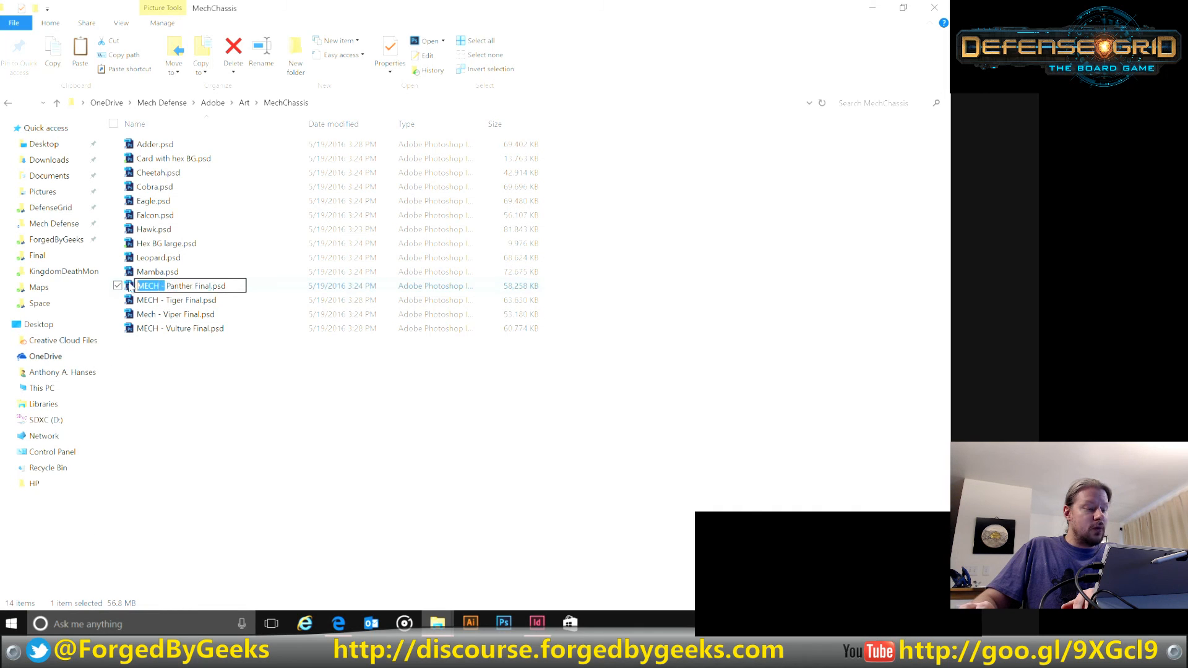
{"action": "key", "text": "BackSpace"}
{"action": "key", "text": "Delete"}
{"action": "key", "text": "Delete"}
{"action": "key", "text": "Delete"}
{"action": "key", "text": "Delete"}
{"action": "key", "text": "Delete"}
{"action": "key", "text": "Delete"}
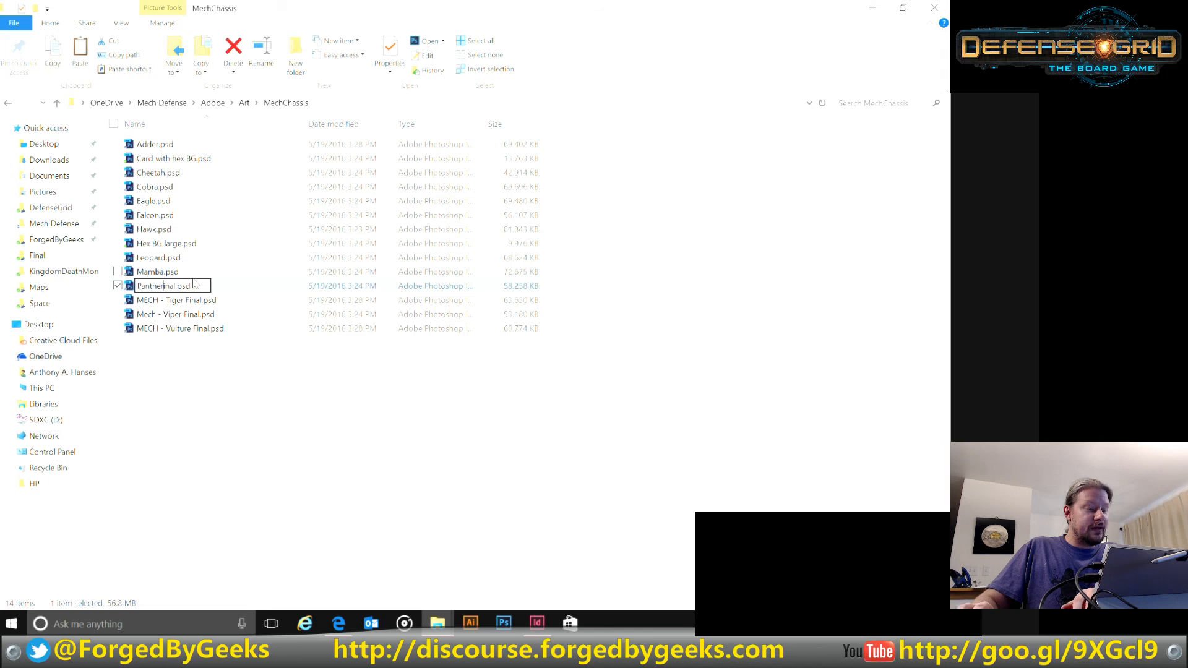
{"action": "key", "text": "Return"}
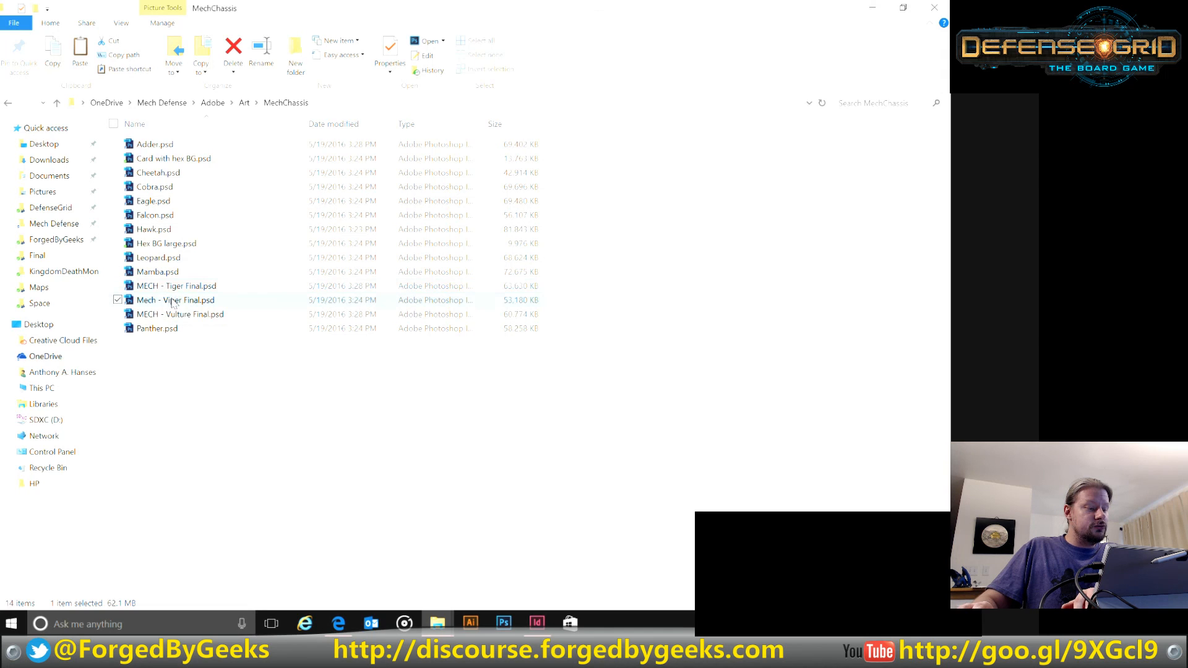
Step: Rename "MECH - Tiger Final.psd" to "Tiger.psd", removing the MECH prefix and the Final suffix
{"action": "right_click", "coordinate": [186, 287]}
{"action": "key", "text": "Escape"}
{"action": "right_click", "coordinate": [186, 289]}
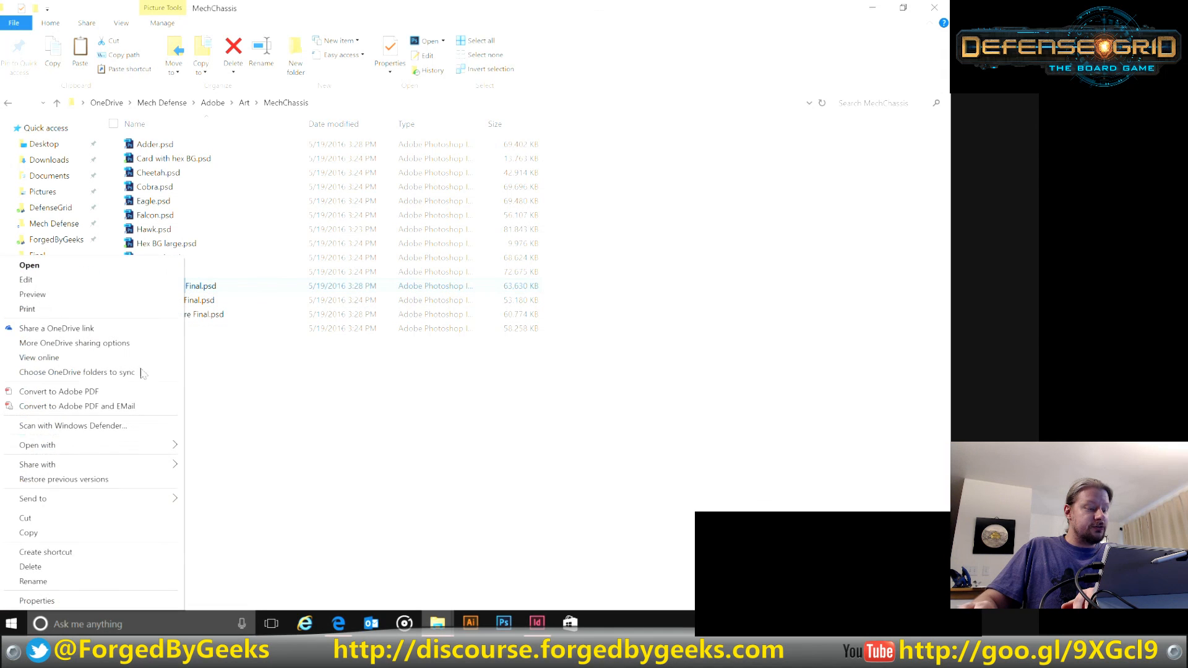
{"action": "left_click", "coordinate": [80, 583]}
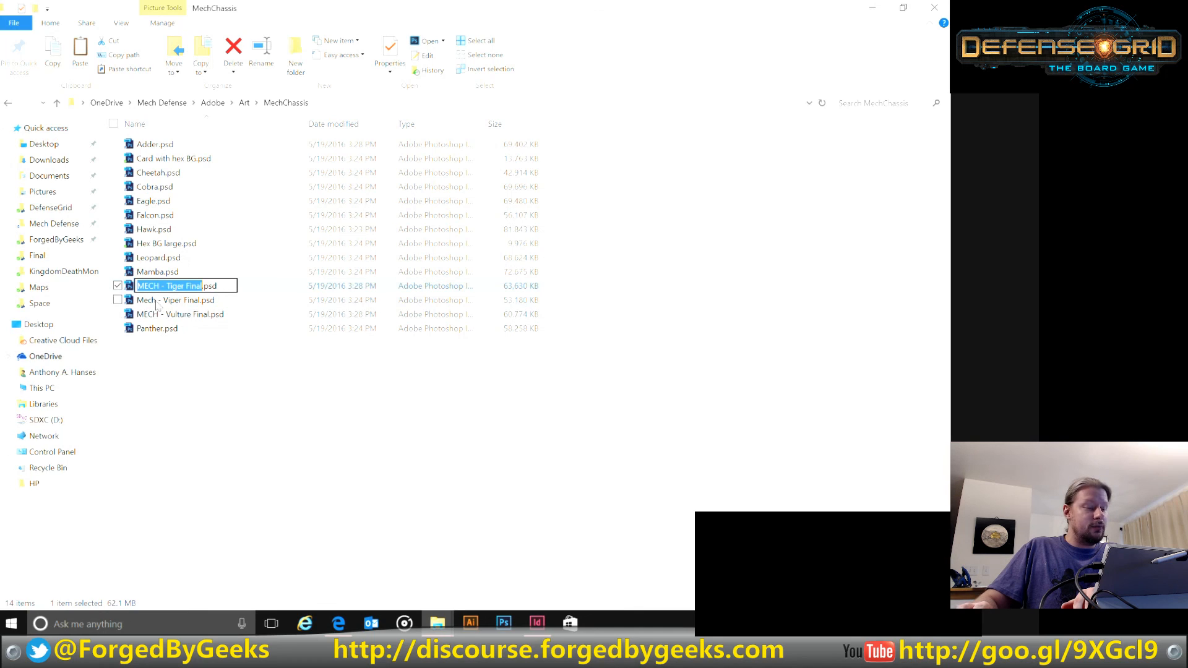
{"action": "left_click", "coordinate": [167, 285]}
{"action": "key", "text": "shift+Home"}
{"action": "key", "text": "Delete"}
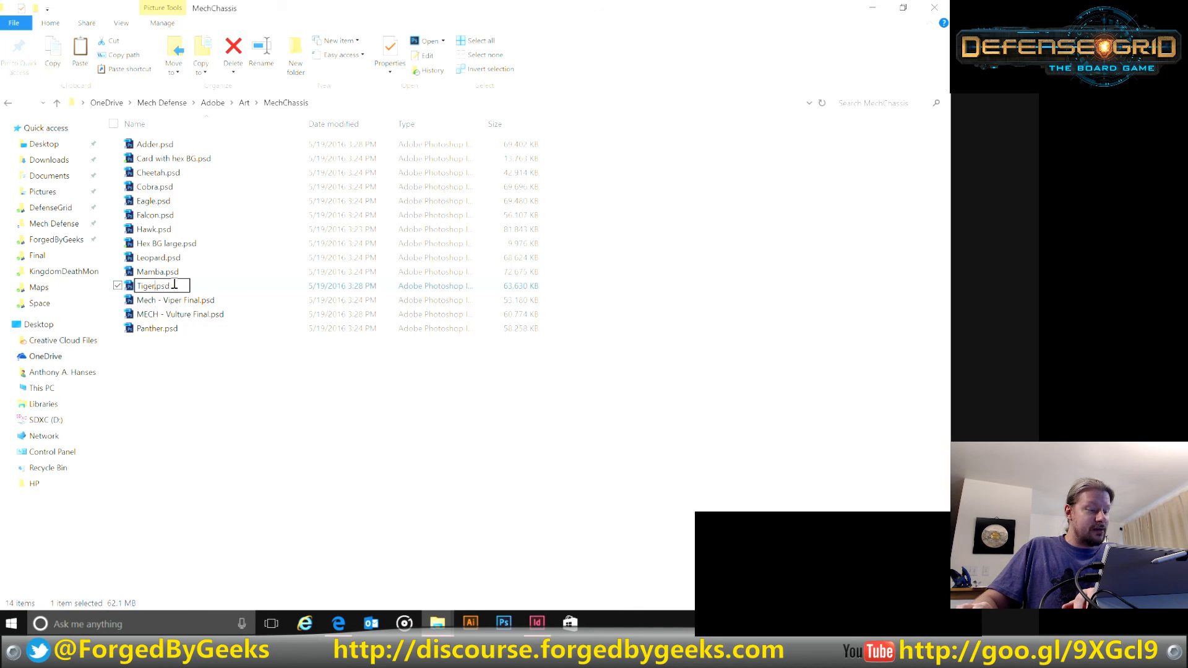
{"action": "key", "text": "Return"}
Step: Rename "MECH - Vulture Final.psd" to "Vulture.psd", keeping only the mech's name before the extension
{"action": "right_click", "coordinate": [183, 300]}
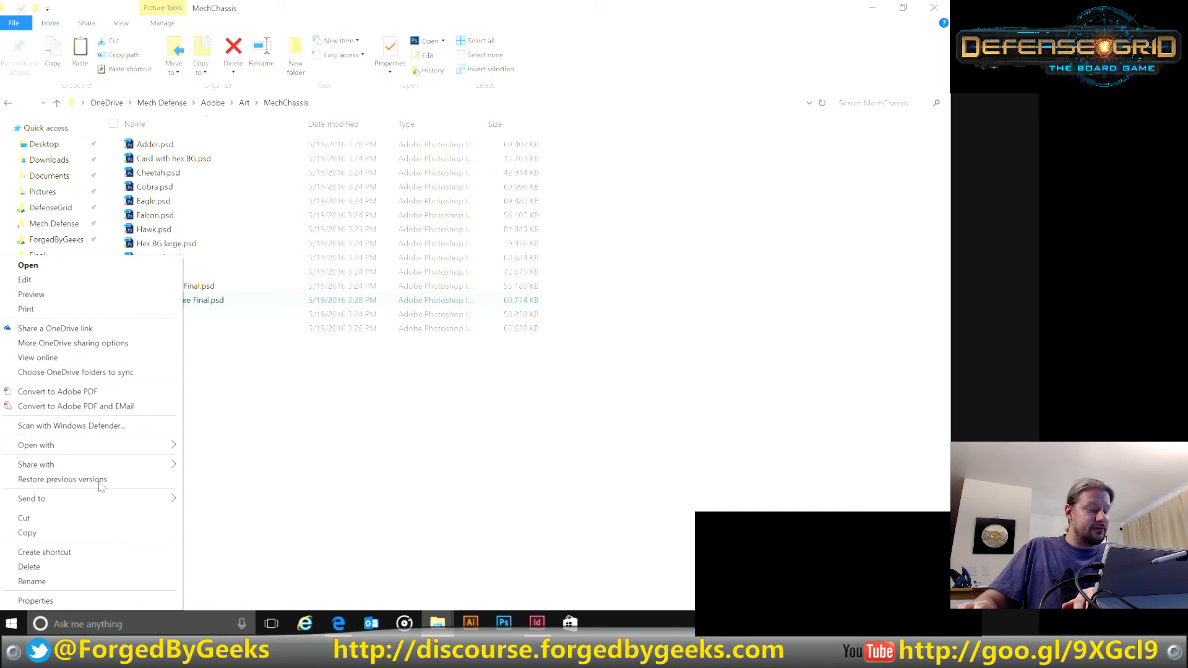
{"action": "left_click", "coordinate": [97, 580]}
{"action": "left_click", "coordinate": [165, 300]}
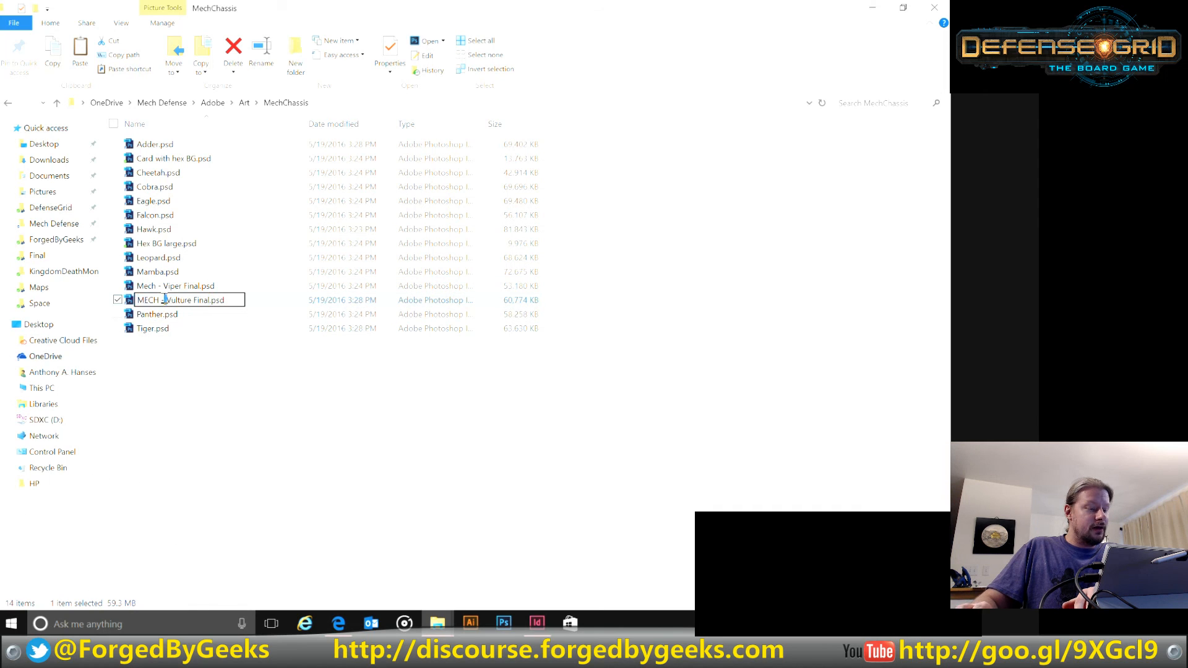
{"action": "key", "text": "shift+Home"}
{"action": "key", "text": "Delete"}
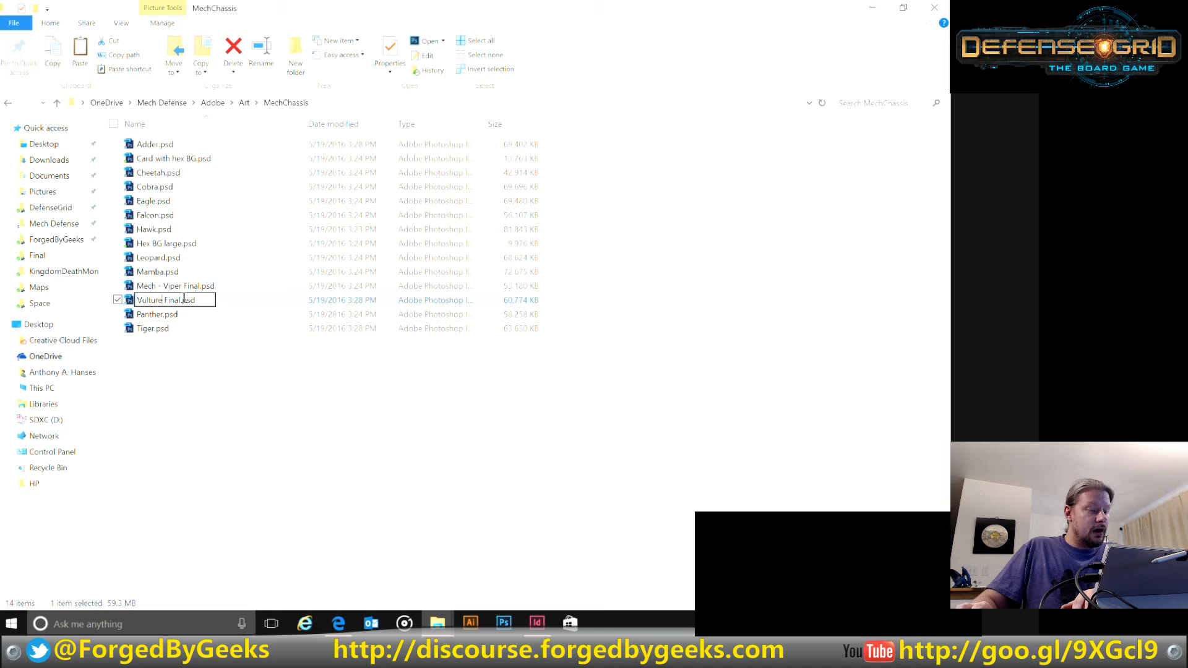
{"action": "key", "text": "Delete"}
{"action": "key", "text": "Delete"}
{"action": "key", "text": "Delete"}
{"action": "key", "text": "Delete"}
{"action": "key", "text": "Delete"}
{"action": "key", "text": "Delete"}
Step: Rename "Mech - Viper Final.psd" to "Viper.psd", removing the Mech prefix and the Final suffix
{"action": "left_click", "coordinate": [184, 288]}
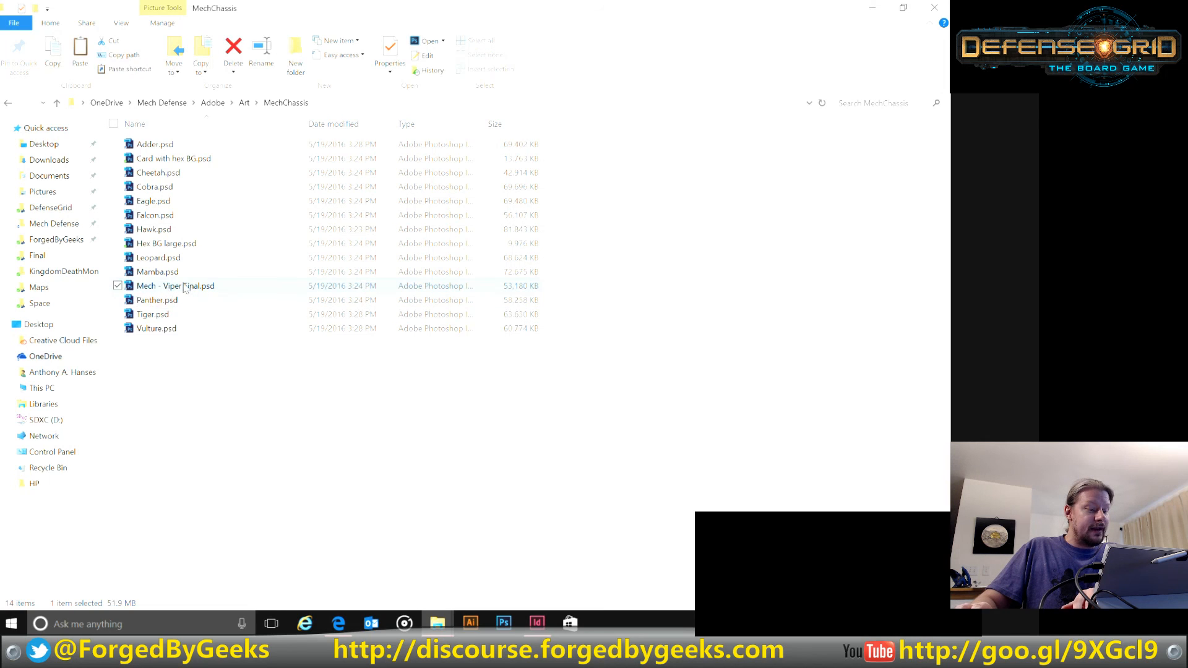
{"action": "right_click", "coordinate": [183, 288]}
{"action": "left_click", "coordinate": [113, 585]}
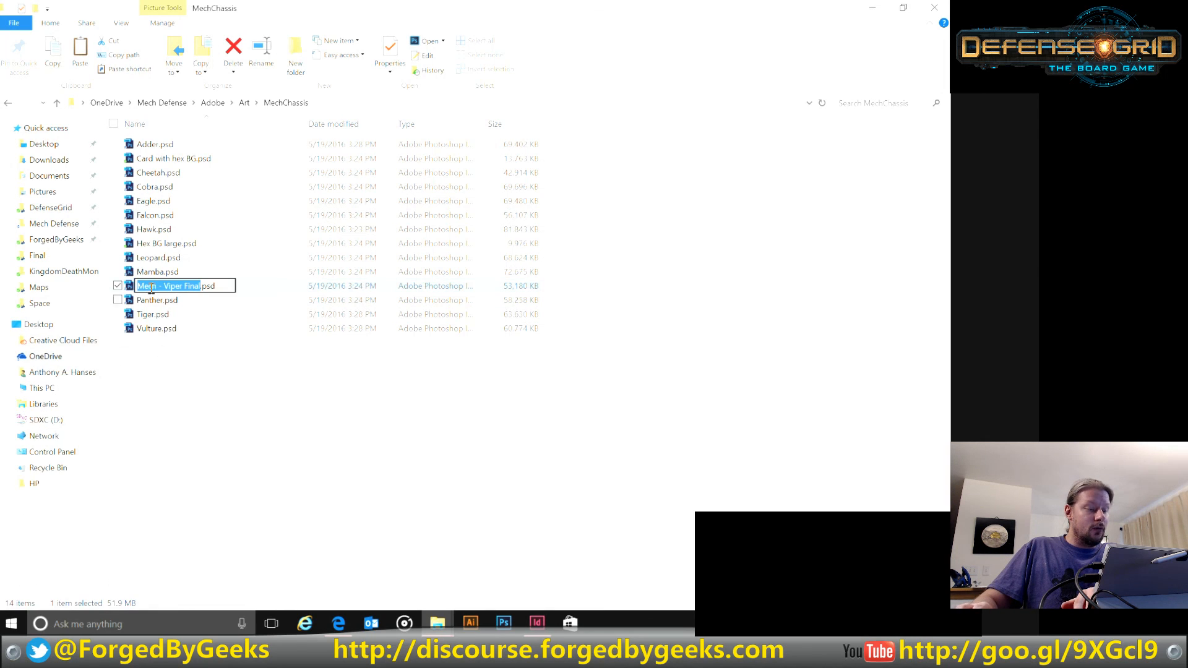
{"action": "left_click", "coordinate": [165, 286]}
{"action": "key", "text": "shift+Home"}
{"action": "key", "text": "Delete"}
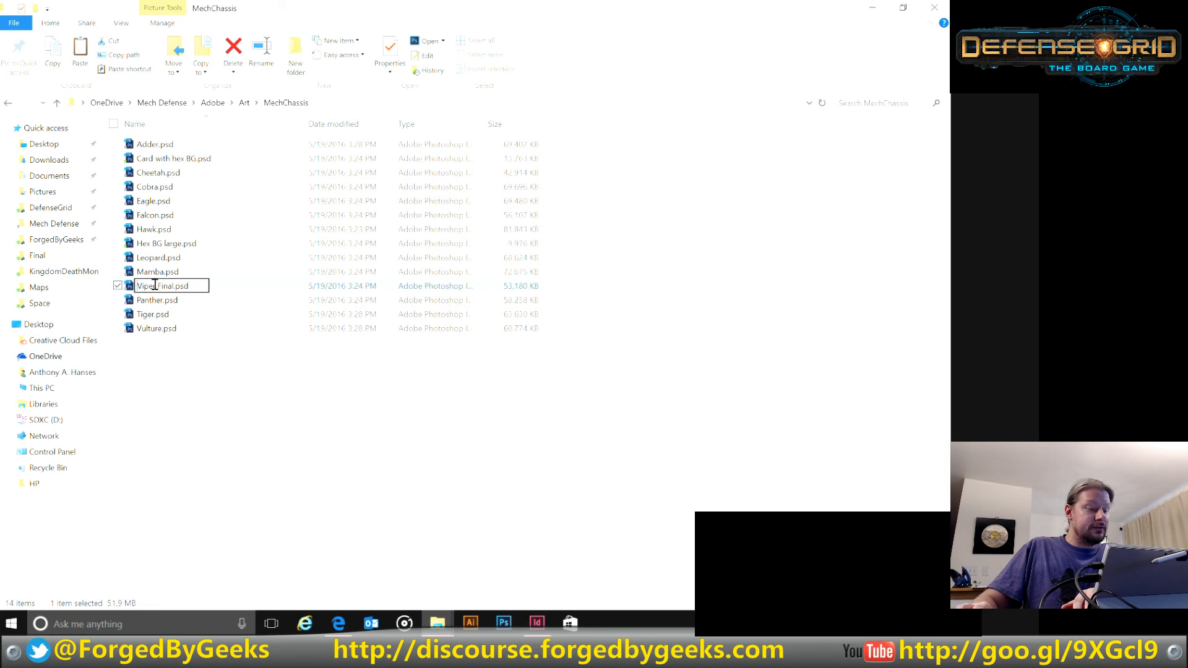
{"action": "left_click", "coordinate": [175, 286]}
{"action": "key", "text": "BackSpace"}
{"action": "key", "text": "BackSpace"}
{"action": "key", "text": "BackSpace"}
{"action": "key", "text": "BackSpace"}
{"action": "key", "text": "BackSpace"}
{"action": "key", "text": "BackSpace"}
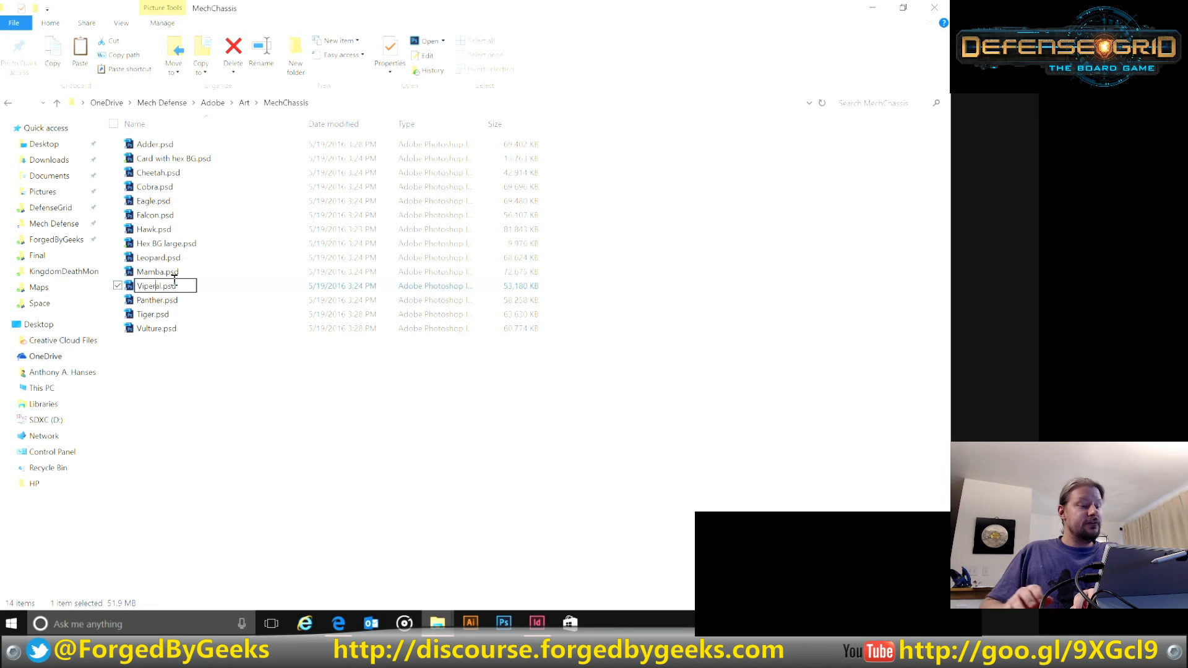
{"action": "key", "text": "Return"}
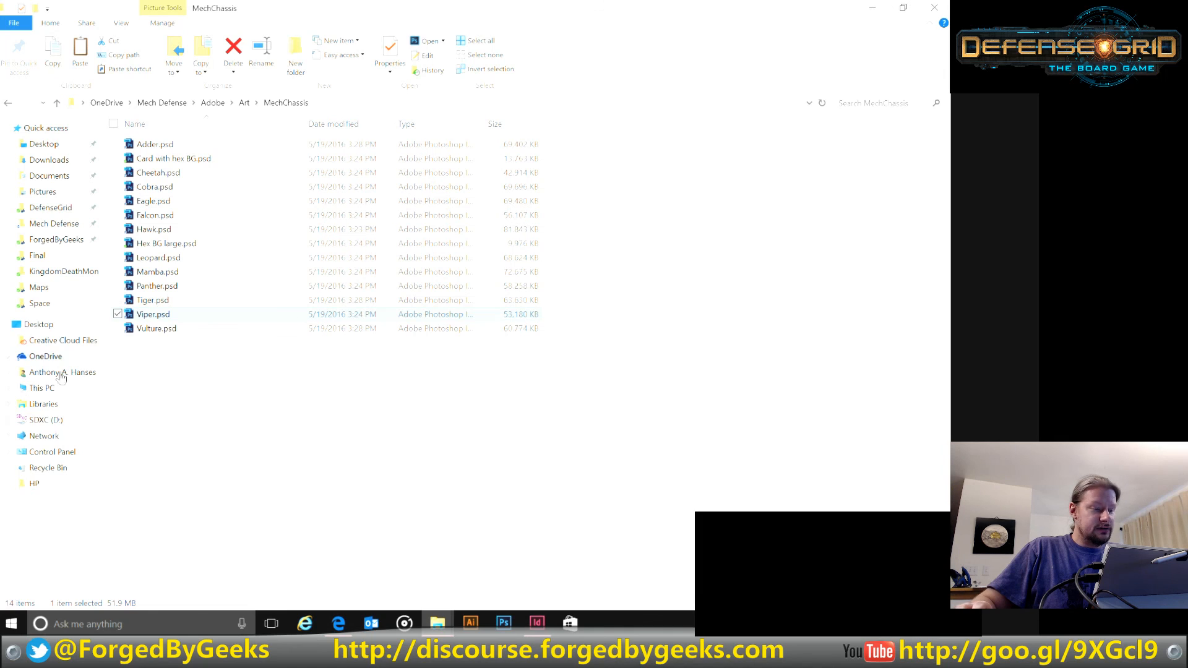
Step: Check the location of the original Final art folder and return to the MechChassis folder window
{"action": "right_click", "coordinate": [177, 246]}
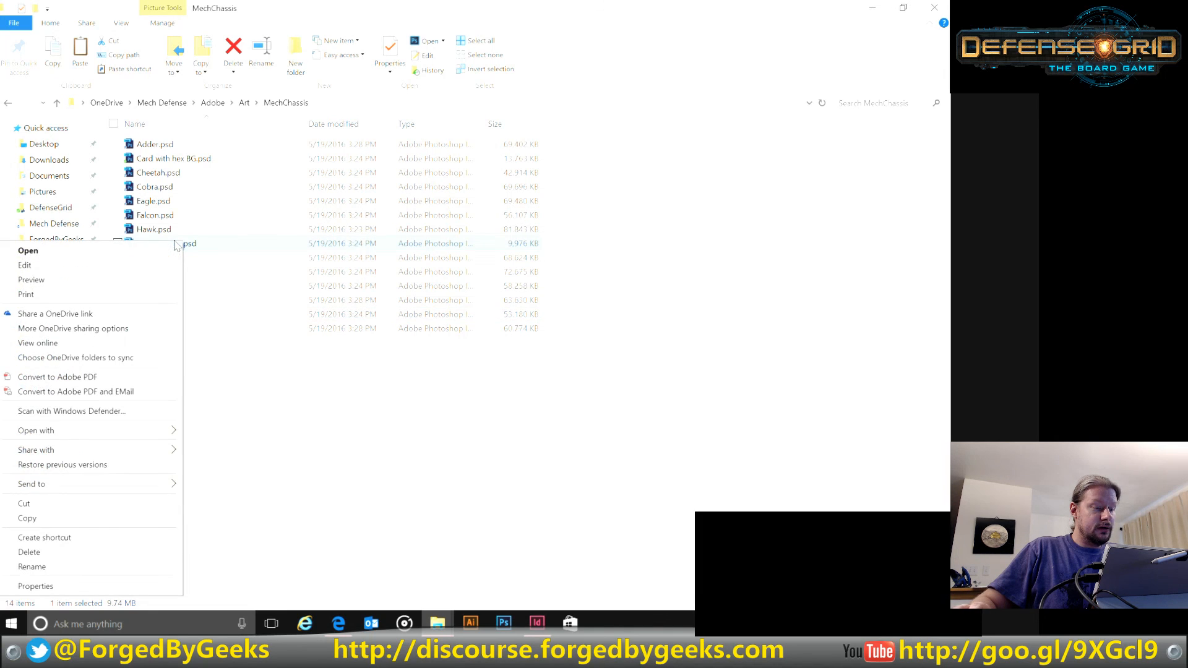
{"action": "left_click", "coordinate": [175, 161]}
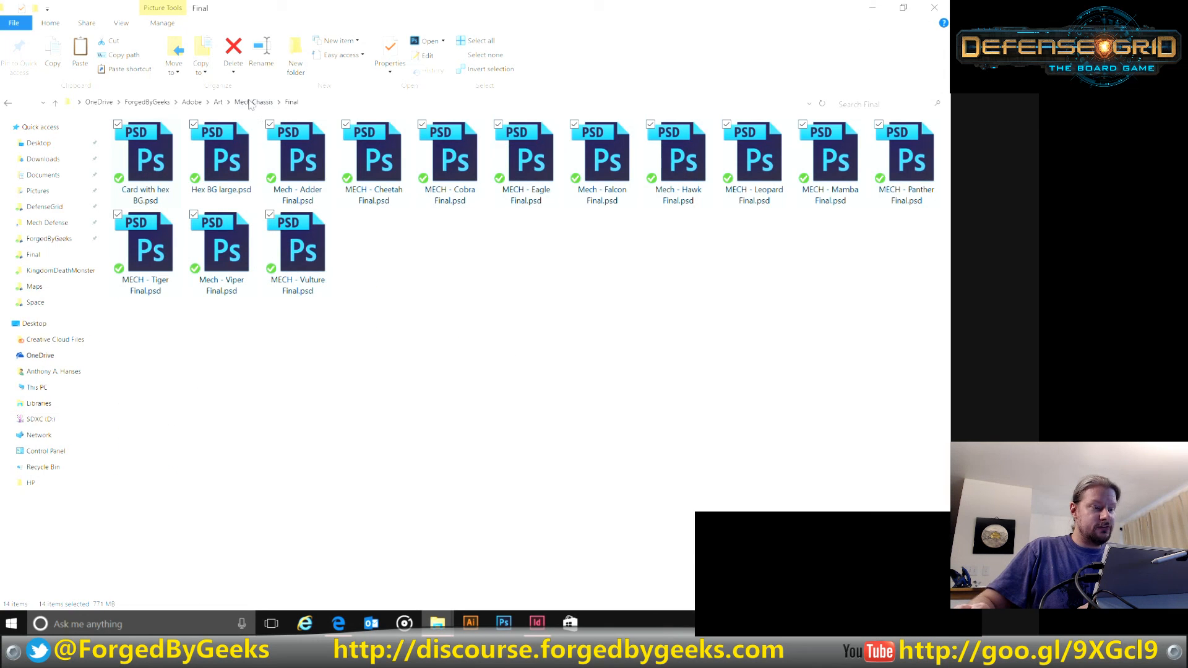
{"action": "left_click", "coordinate": [438, 622]}
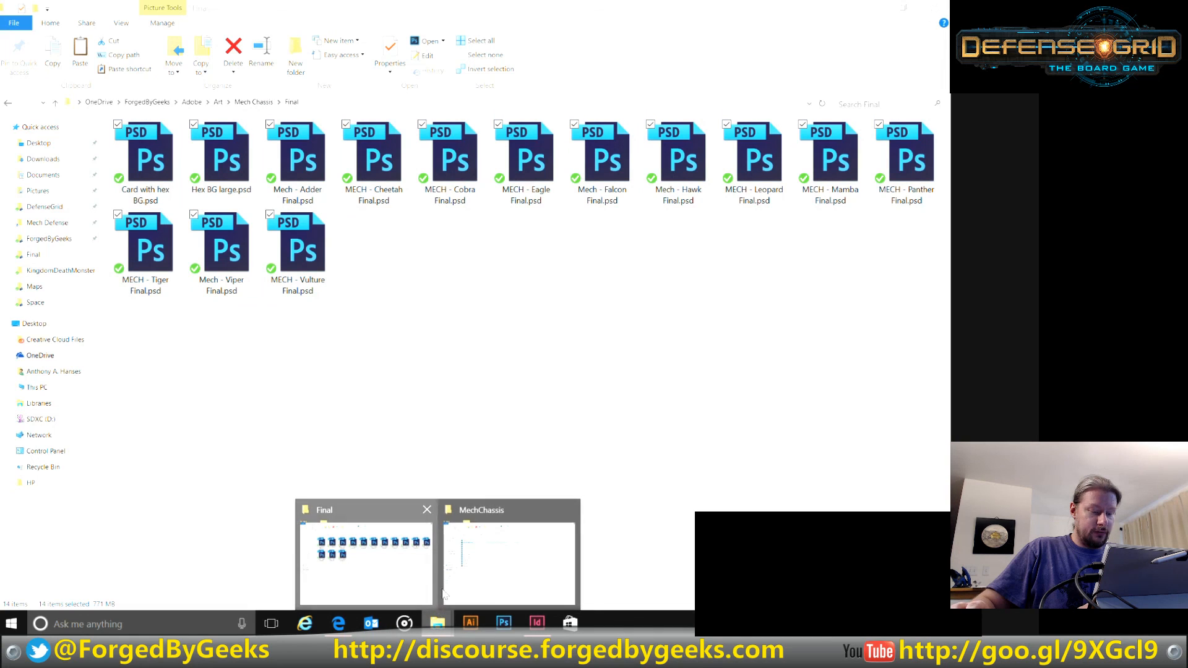
{"action": "left_click", "coordinate": [485, 561]}
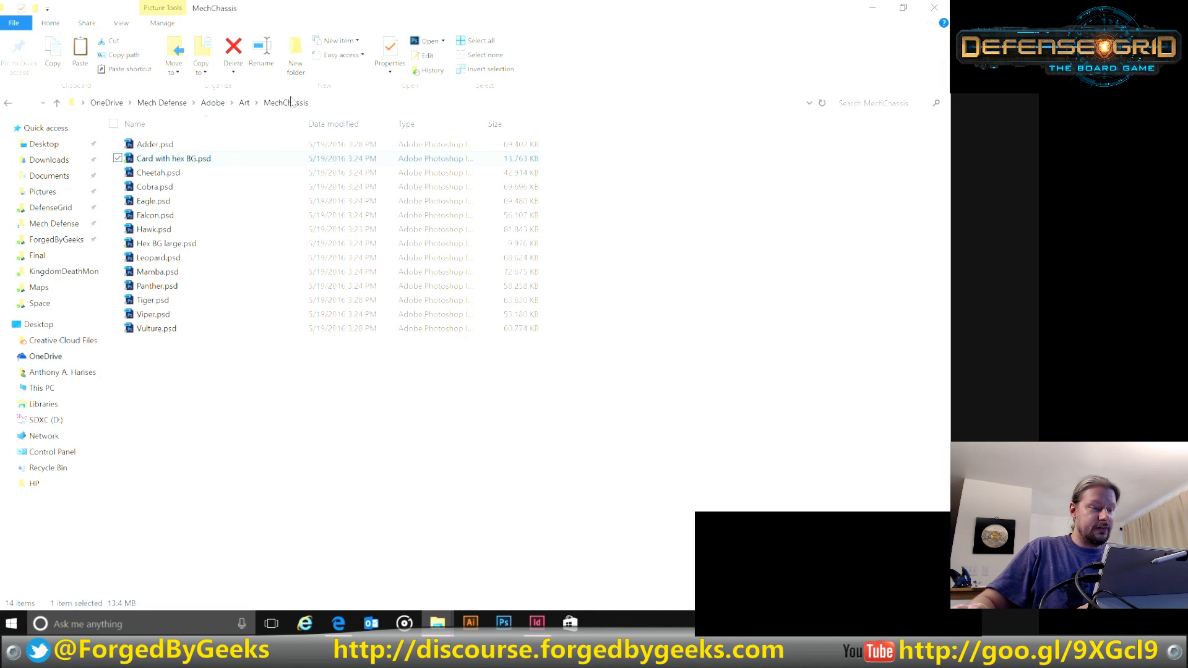
Step: Switch to the PlayerCards workbook in Excel Online and make the Title and Description header row bold
{"action": "left_click", "coordinate": [339, 622]}
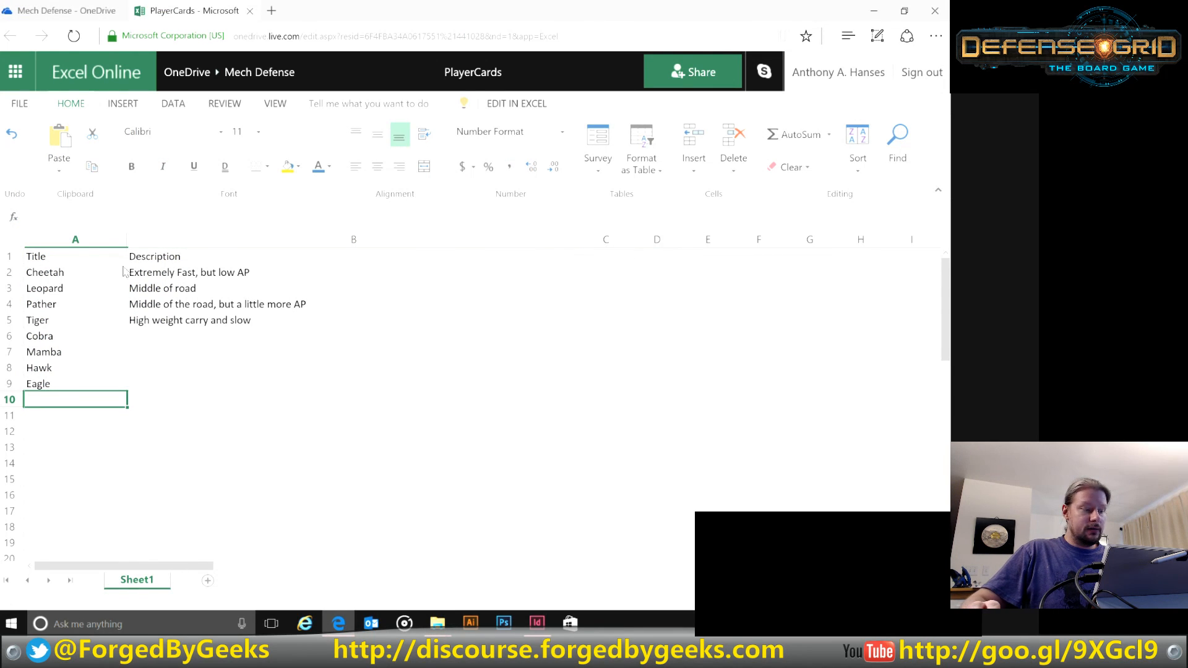
{"action": "left_click", "coordinate": [9, 256]}
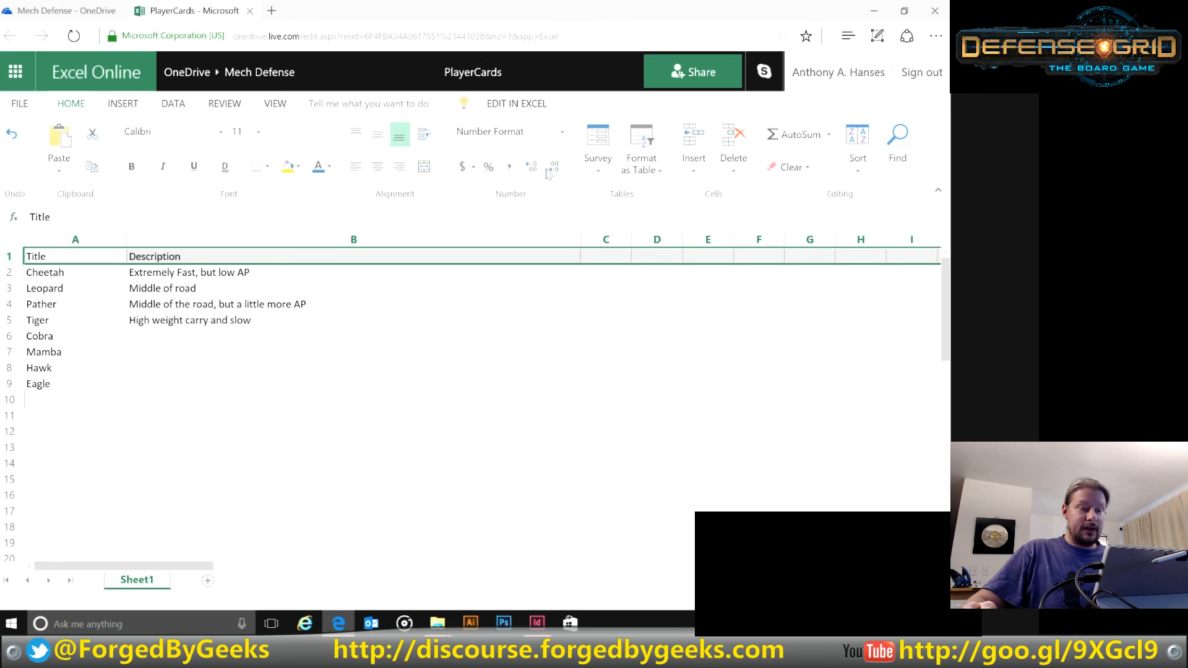
{"action": "left_click", "coordinate": [131, 165]}
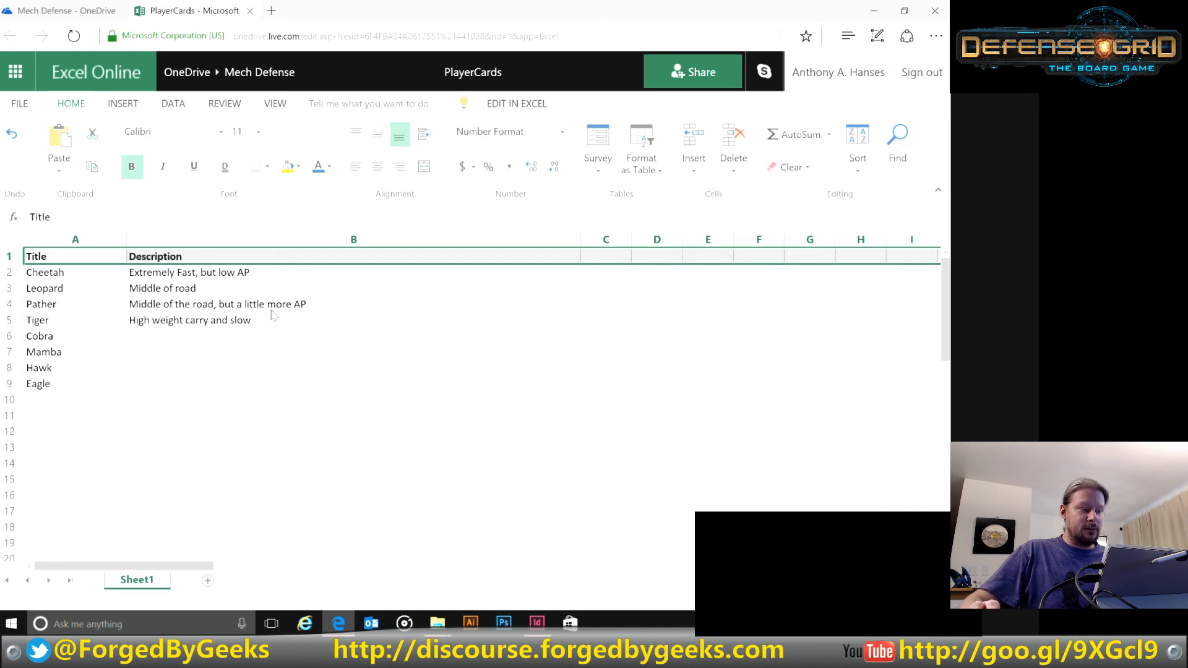
{"action": "left_click", "coordinate": [503, 381]}
Step: Widen the empty column C beside Description to roughly twice its width and select cell C2
{"action": "left_click", "coordinate": [612, 255]}
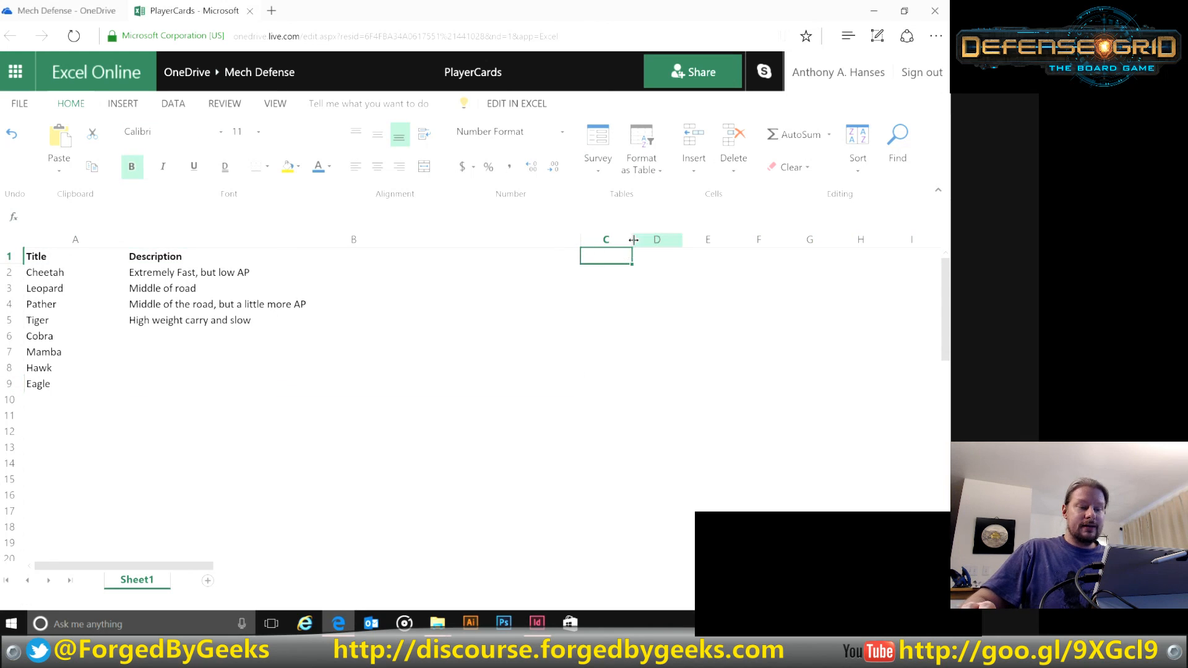
{"action": "left_click_drag", "start_coordinate": [634, 239], "coordinate": [699, 239]}
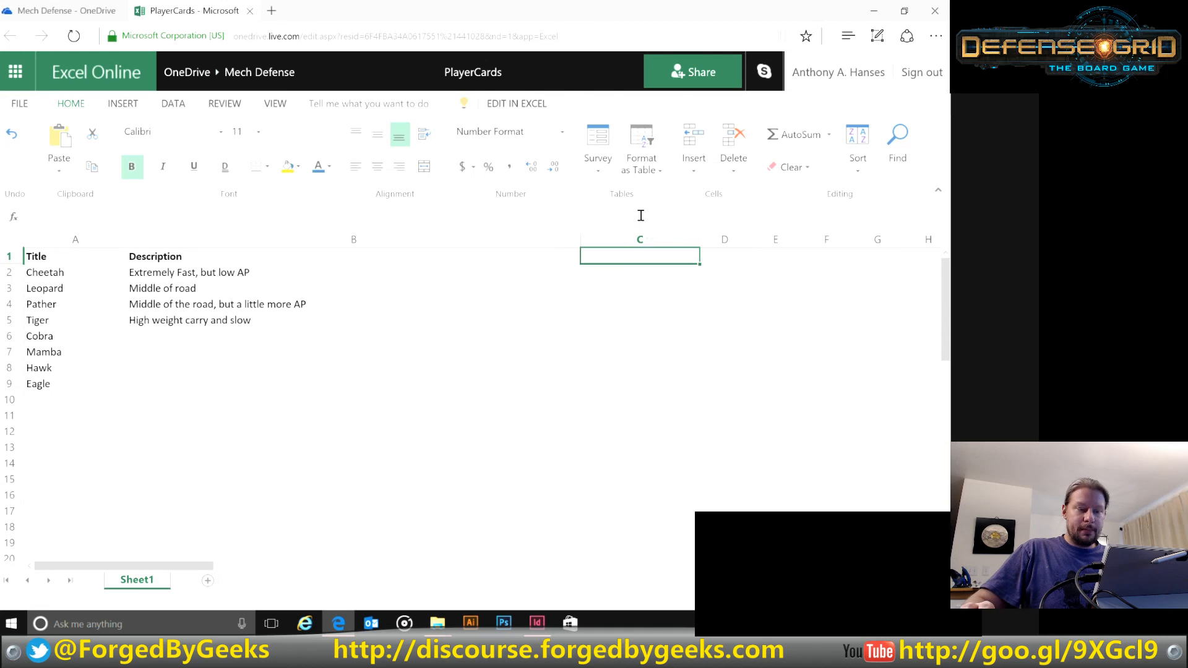
{"action": "left_click", "coordinate": [640, 216]}
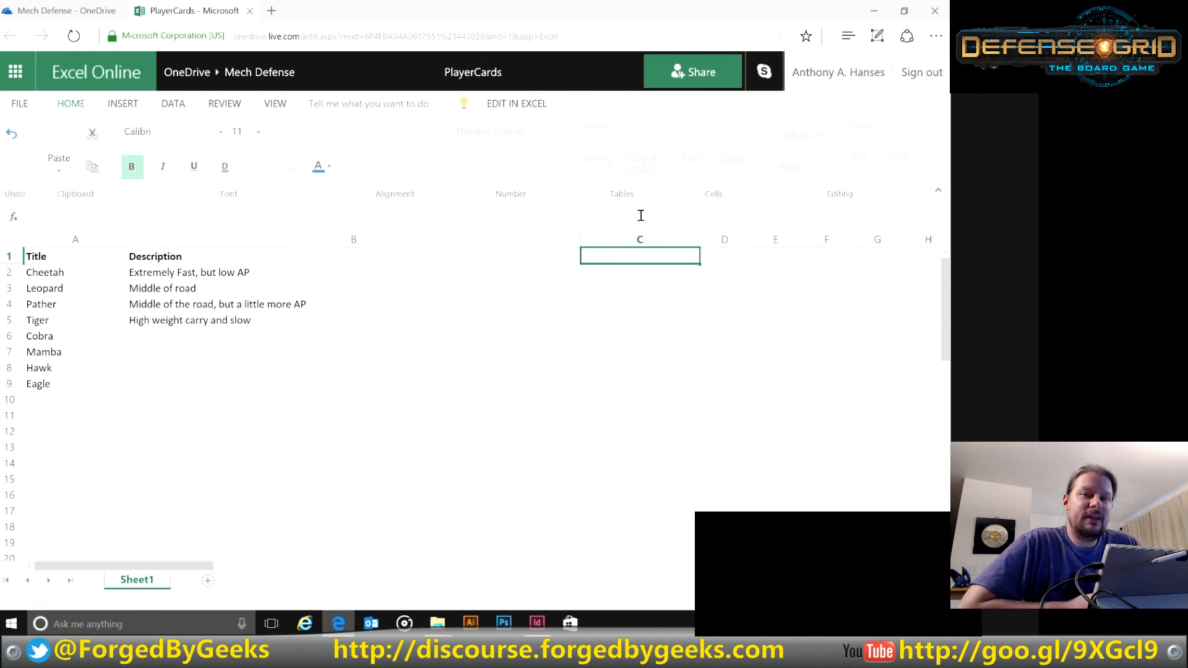
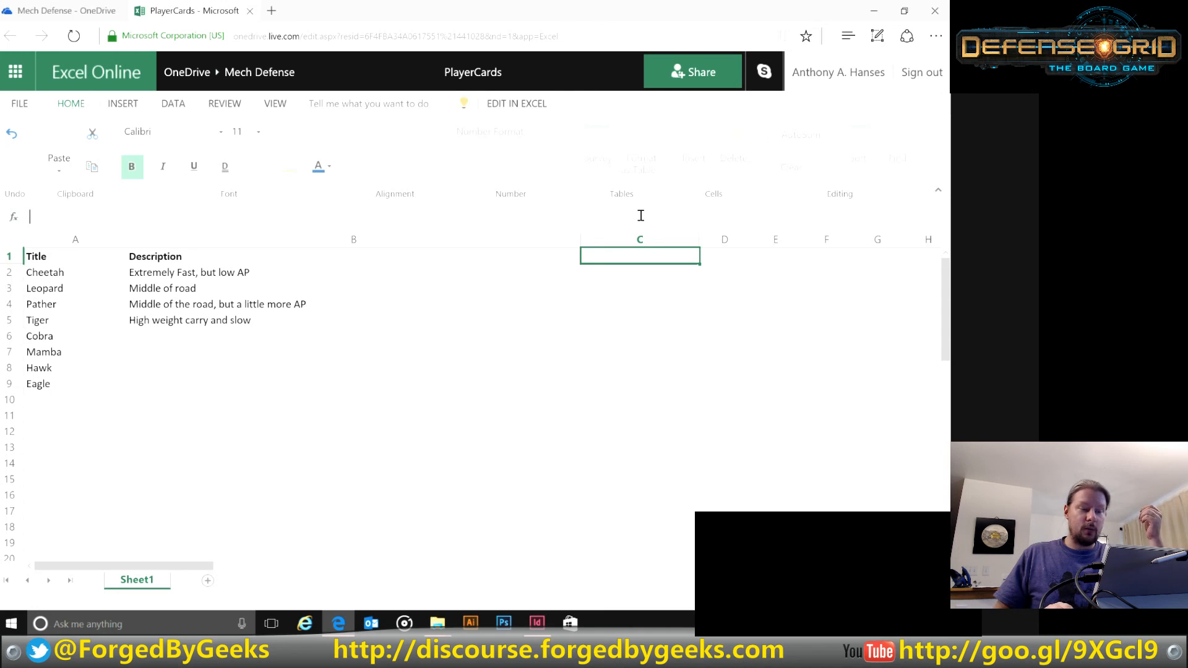
{"action": "left_click", "coordinate": [669, 274]}
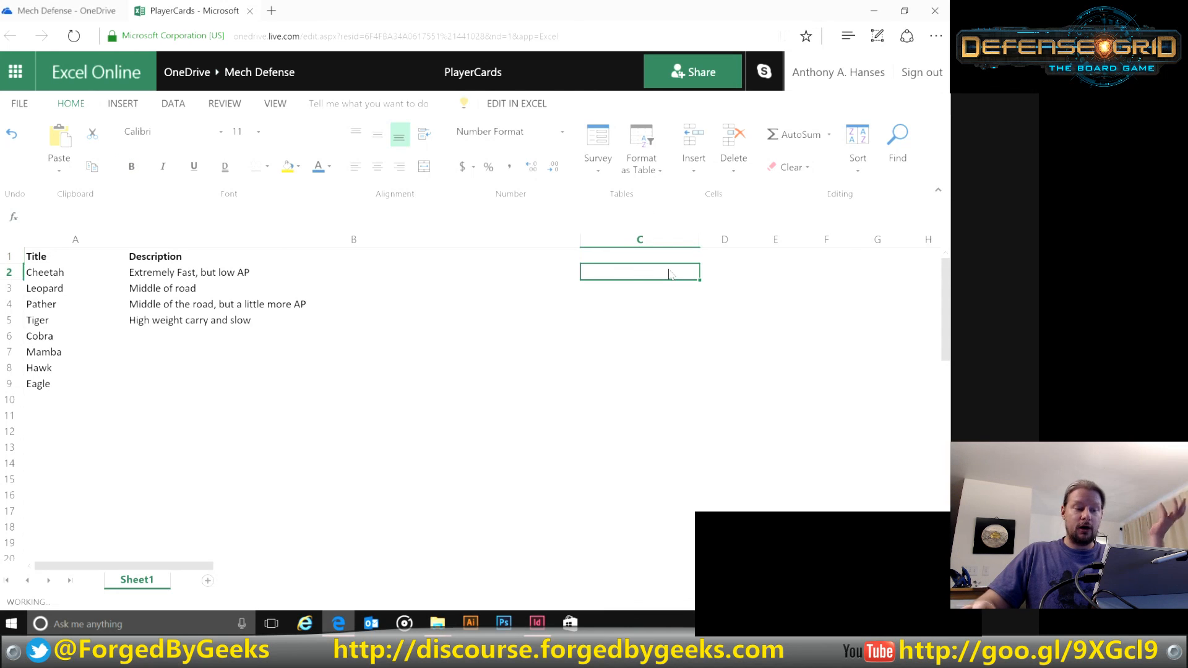
Step: Enter the path \Art\MechChassis\Cheetah.psd in cell C2 and fit column C's width to its contents
{"action": "left_click", "coordinate": [554, 219]}
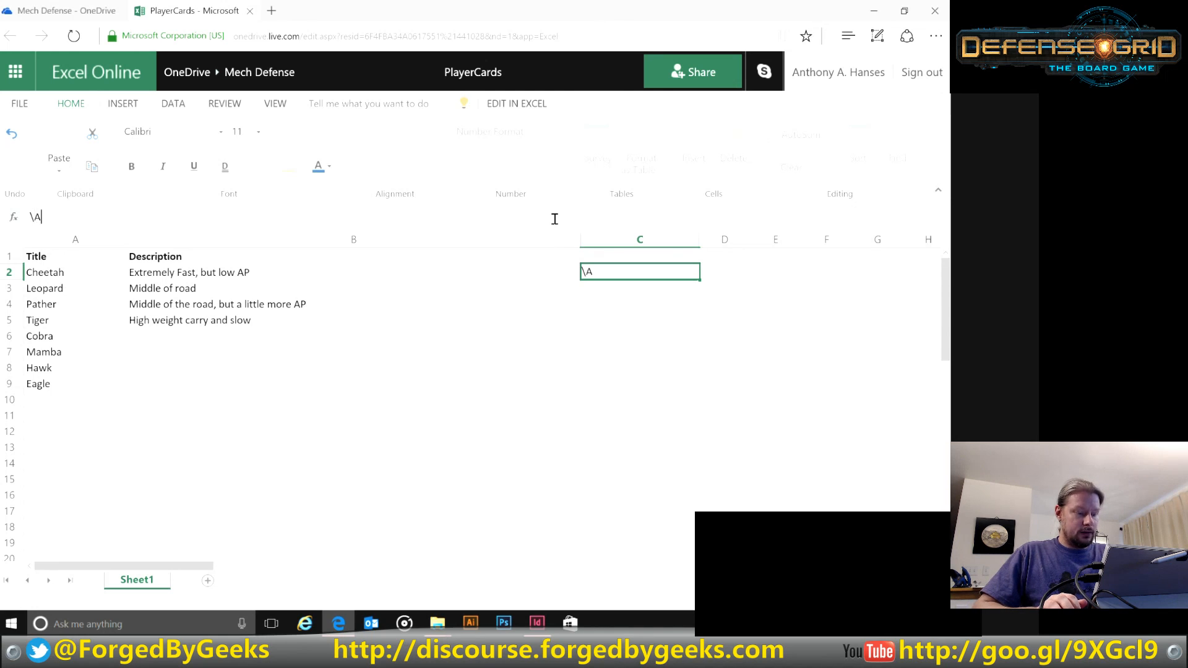
{"action": "type", "text": "\\Art\\"}
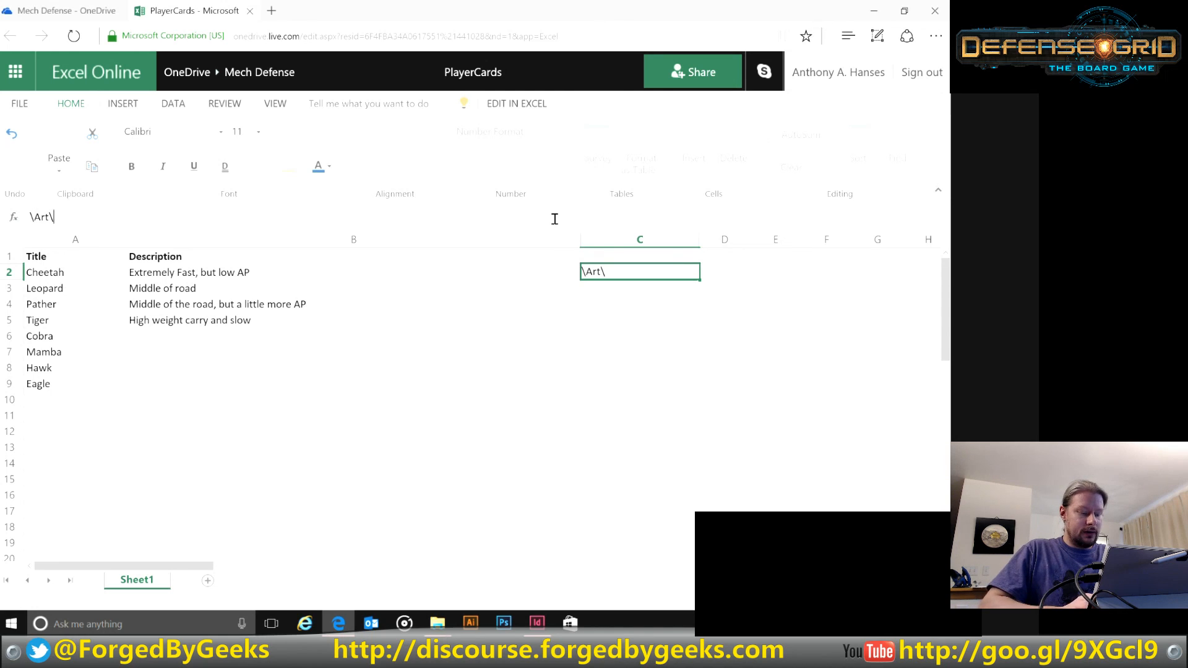
{"action": "type", "text": "Mech"}
{"action": "key", "text": "BackSpace"}
{"action": "key", "text": "BackSpace"}
{"action": "key", "text": "BackSpace"}
{"action": "key", "text": "BackSpace"}
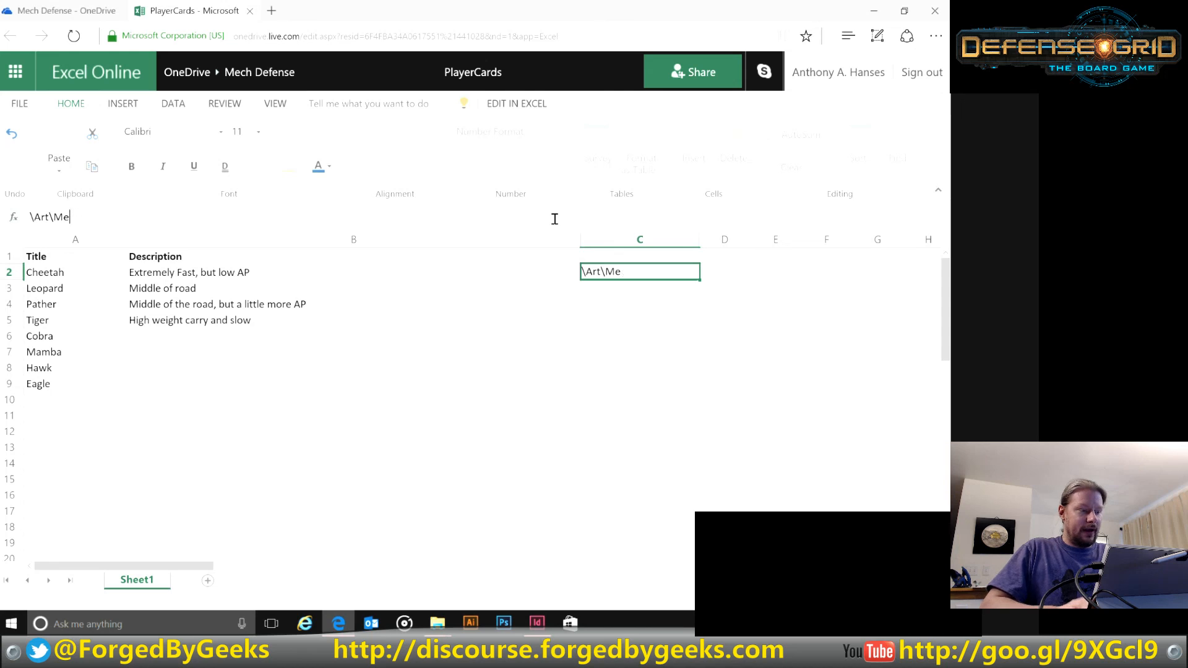
{"action": "type", "text": "MechChassis\\"}
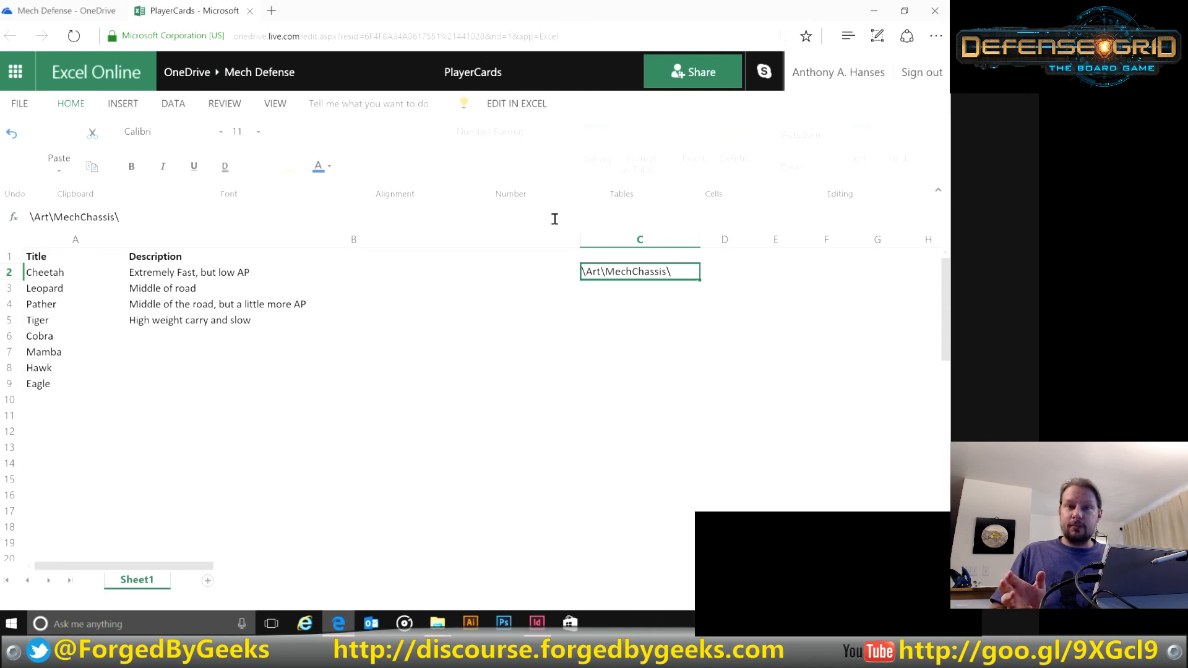
{"action": "type", "text": "Cheetah.psd"}
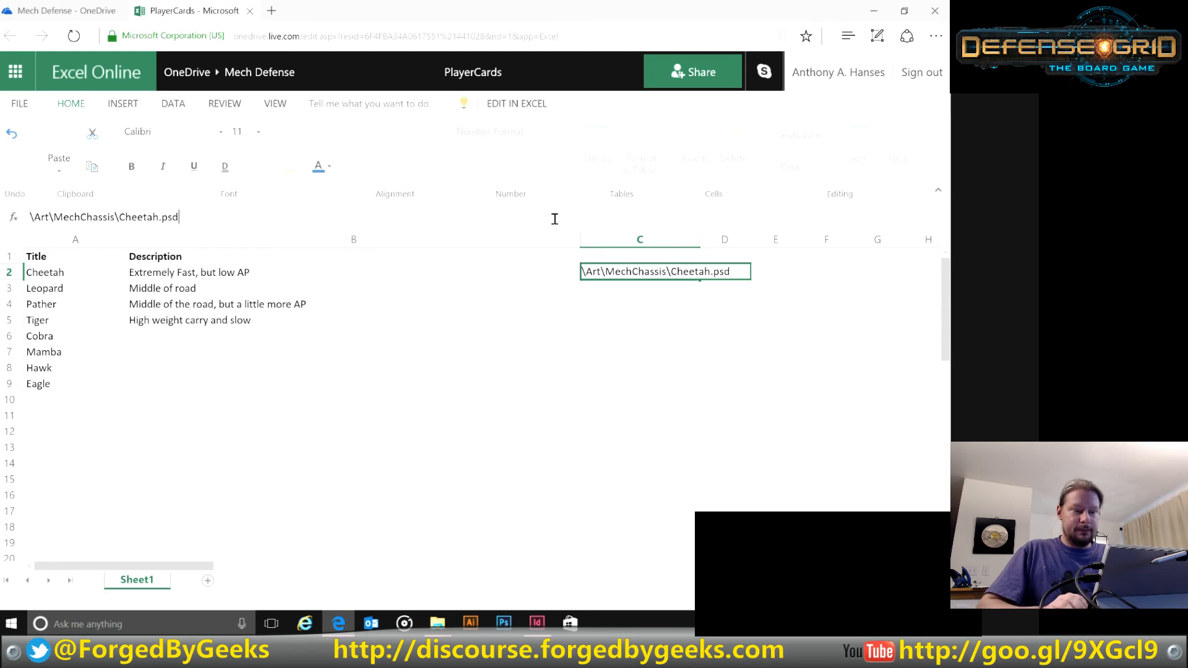
{"action": "key", "text": "Return"}
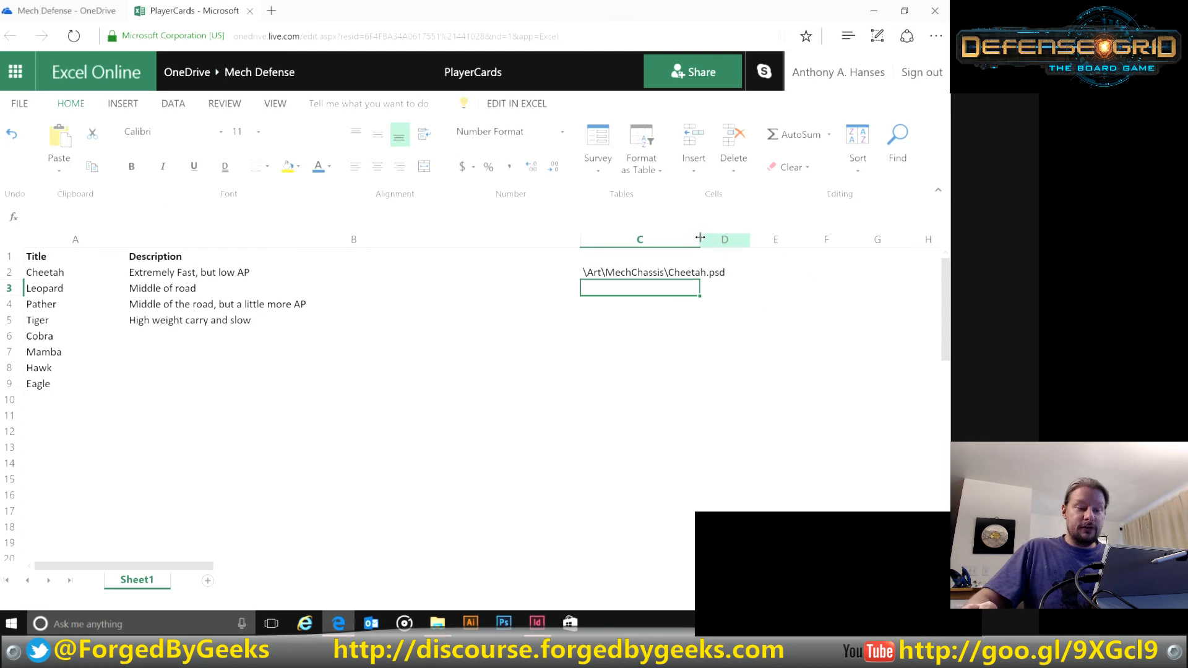
{"action": "double_click", "coordinate": [702, 238]}
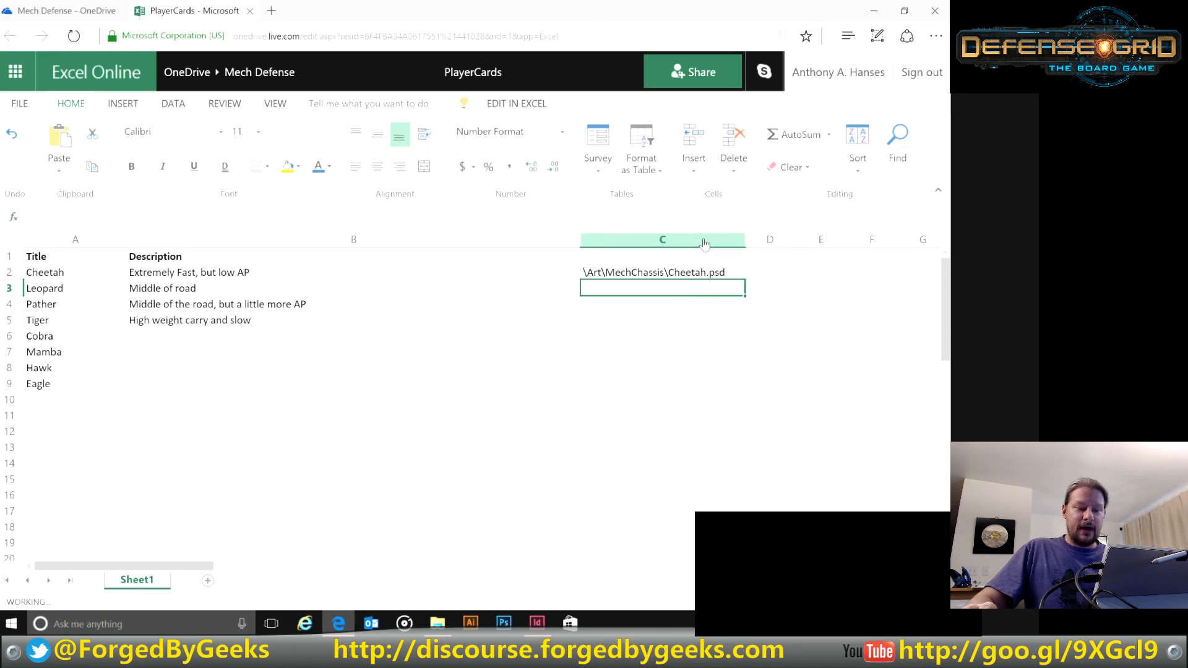
Step: Copy the Cheetah art path from C2 into cells C3 through C9
{"action": "left_click", "coordinate": [723, 277]}
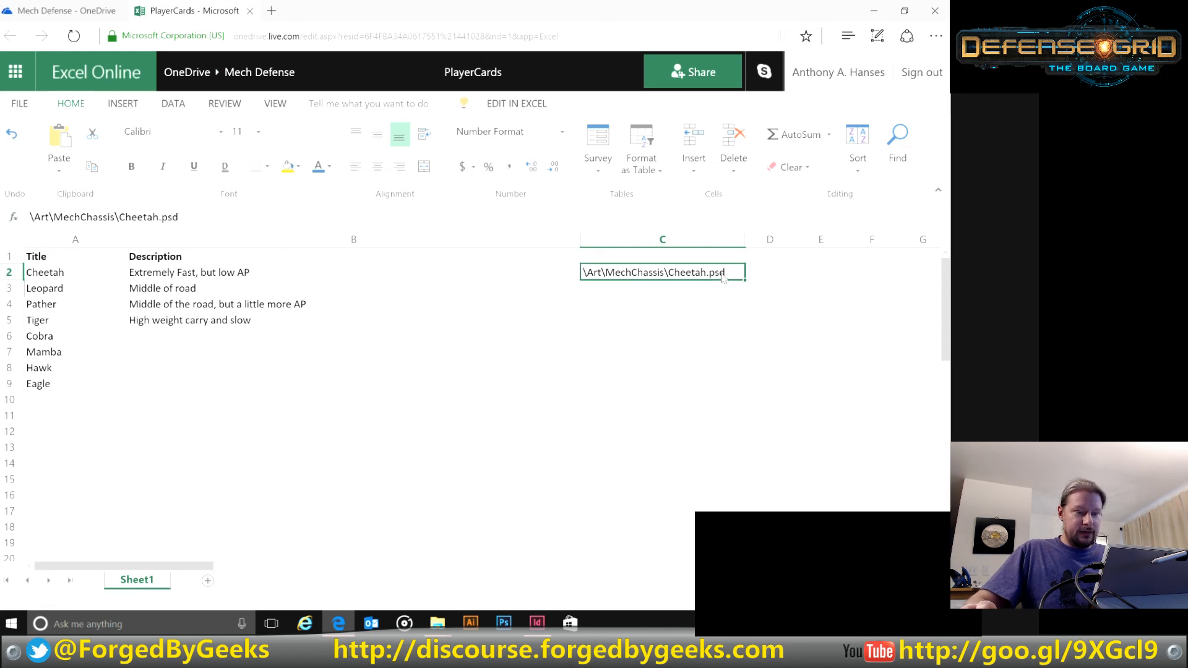
{"action": "key", "text": "ctrl+c"}
{"action": "left_click_drag", "start_coordinate": [676, 291], "coordinate": [668, 380]}
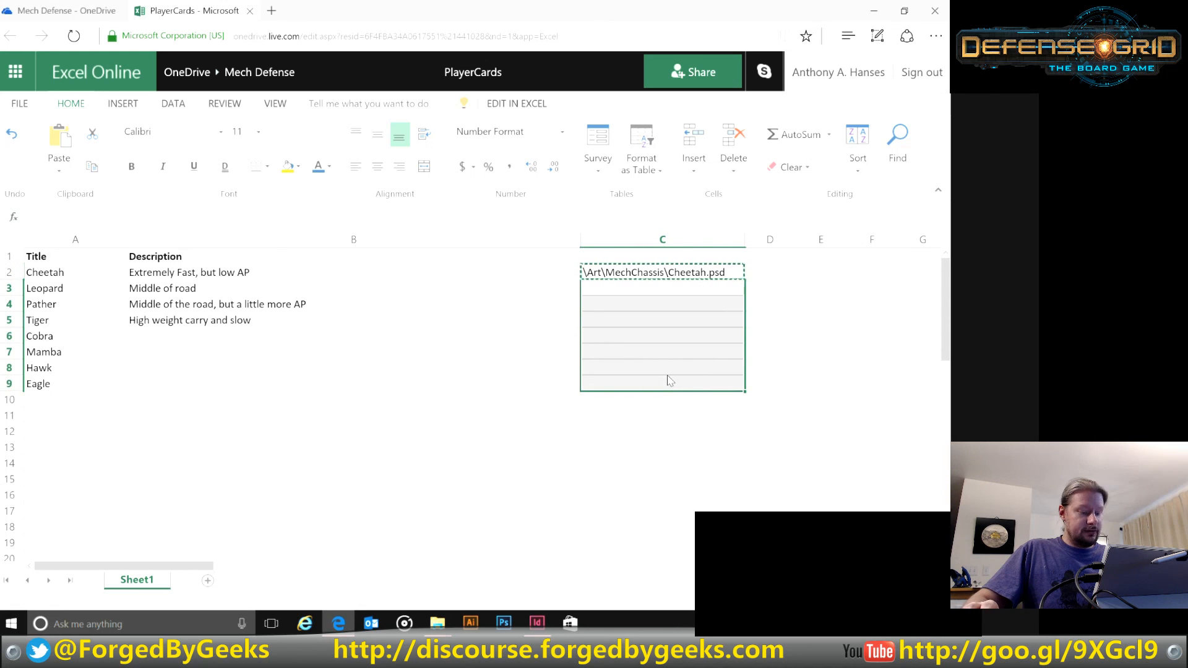
{"action": "key", "text": "ctrl+v"}
Step: Change the file name in C3's path to Leopard, giving \Art\MechChassis\Leopard.psd
{"action": "left_click", "coordinate": [674, 291]}
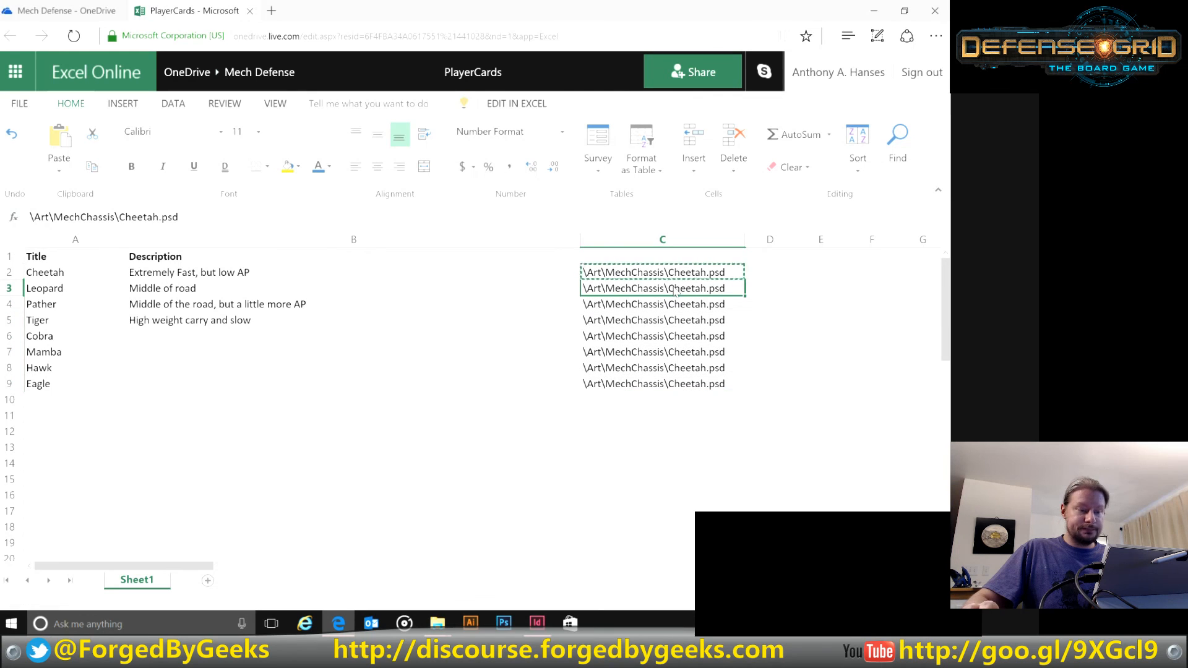
{"action": "left_click_drag", "start_coordinate": [119, 216], "coordinate": [157, 218]}
{"action": "type", "text": "Lepar"}
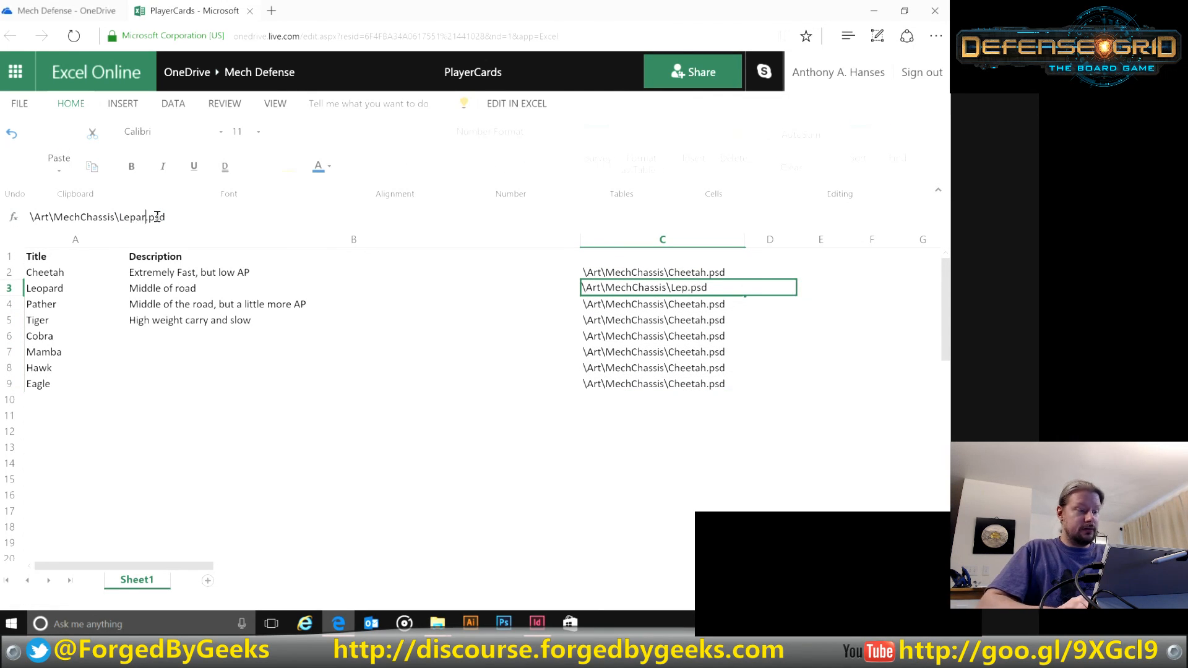
{"action": "key", "text": "BackSpace"}
{"action": "key", "text": "BackSpace"}
{"action": "key", "text": "BackSpace"}
{"action": "type", "text": "opard"}
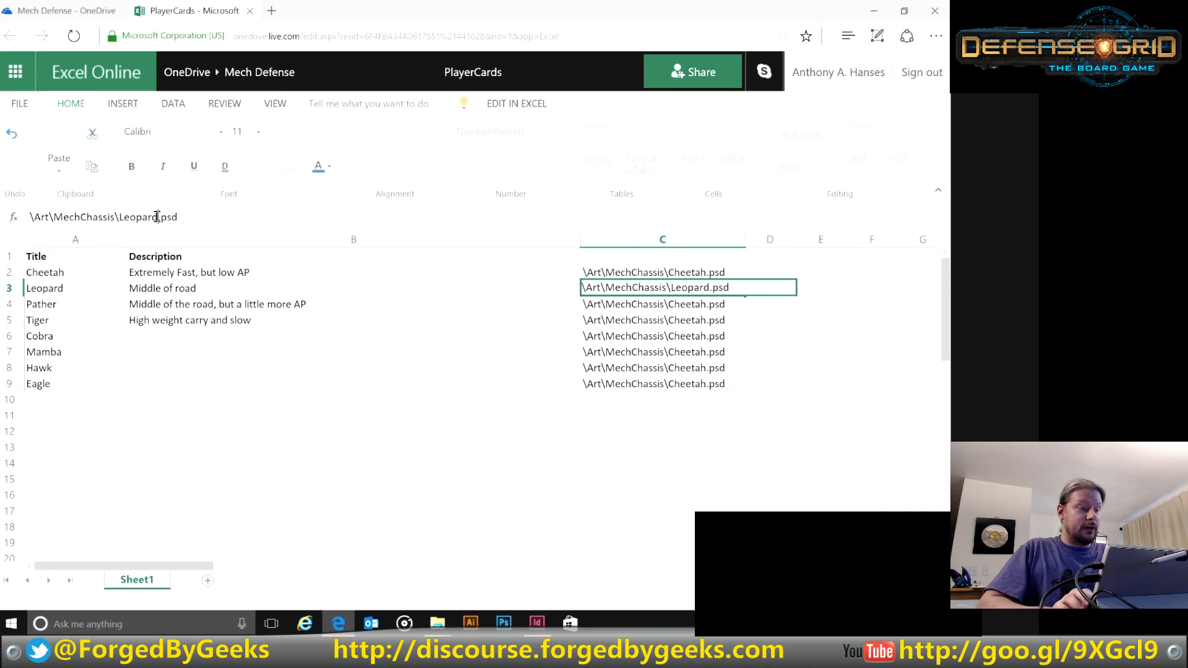
{"action": "key", "text": "Return"}
Step: Change the file name in C4's path to Panther, giving \Art\MechChassis\Panther.psd
{"action": "left_click_drag", "start_coordinate": [156, 216], "coordinate": [126, 212]}
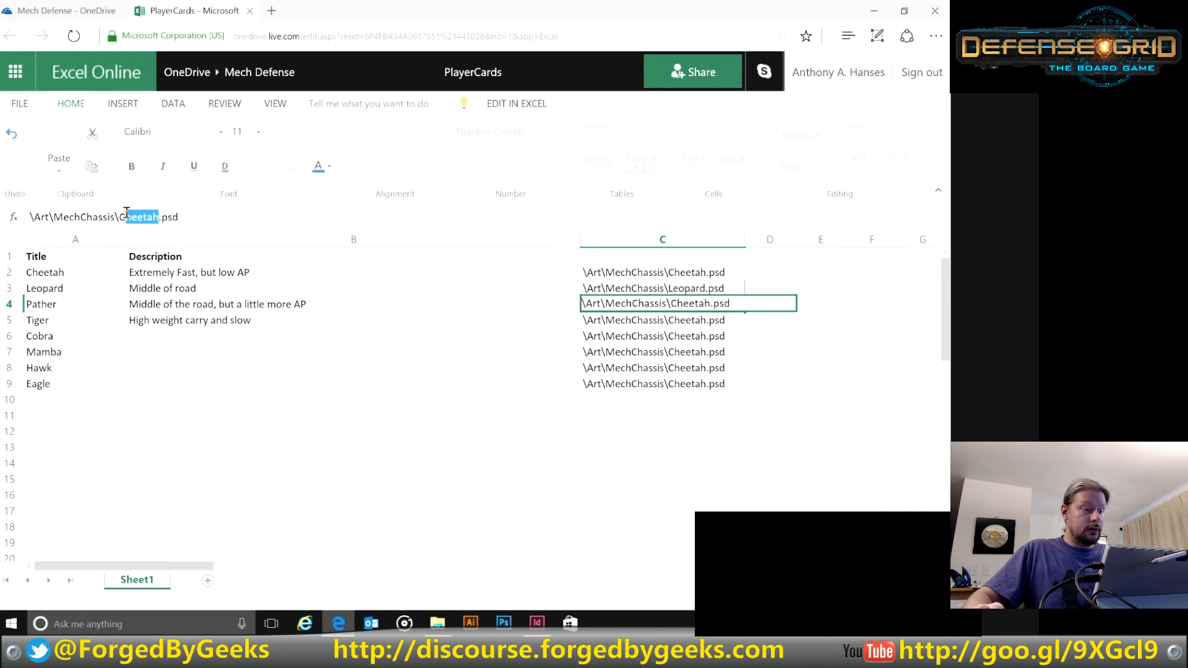
{"action": "type", "text": "Panther"}
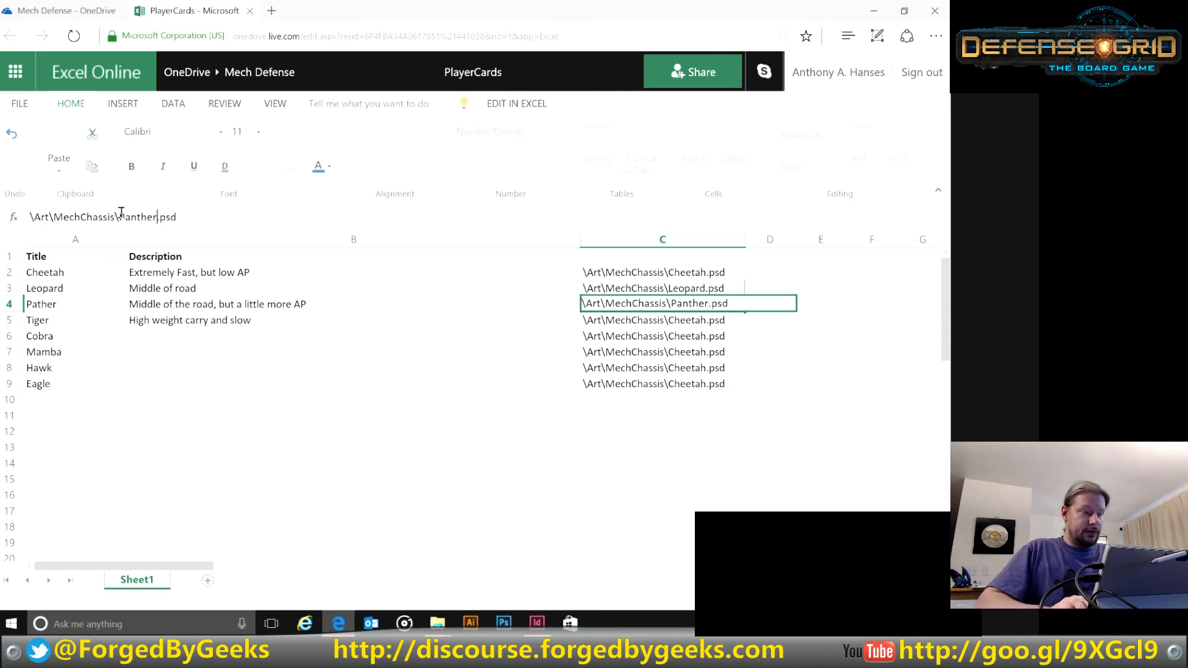
{"action": "key", "text": "Return"}
Step: Correct the misspelled title in cell A4 to Panther
{"action": "left_click", "coordinate": [87, 303]}
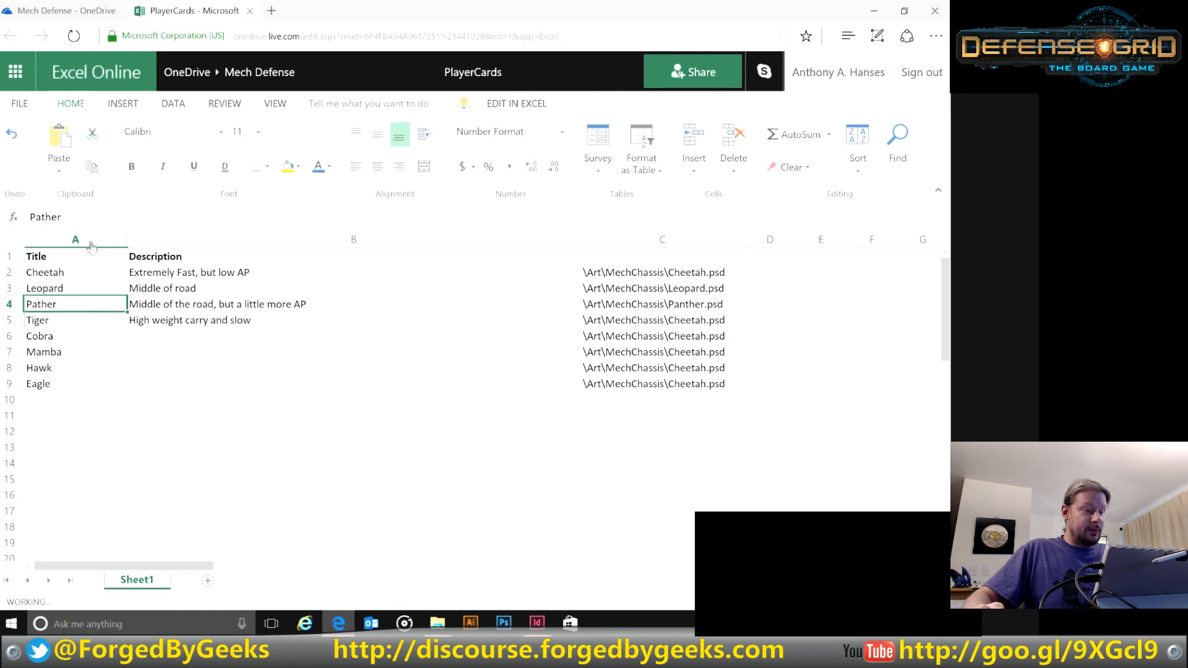
{"action": "left_click", "coordinate": [43, 217]}
{"action": "type", "text": "n"}
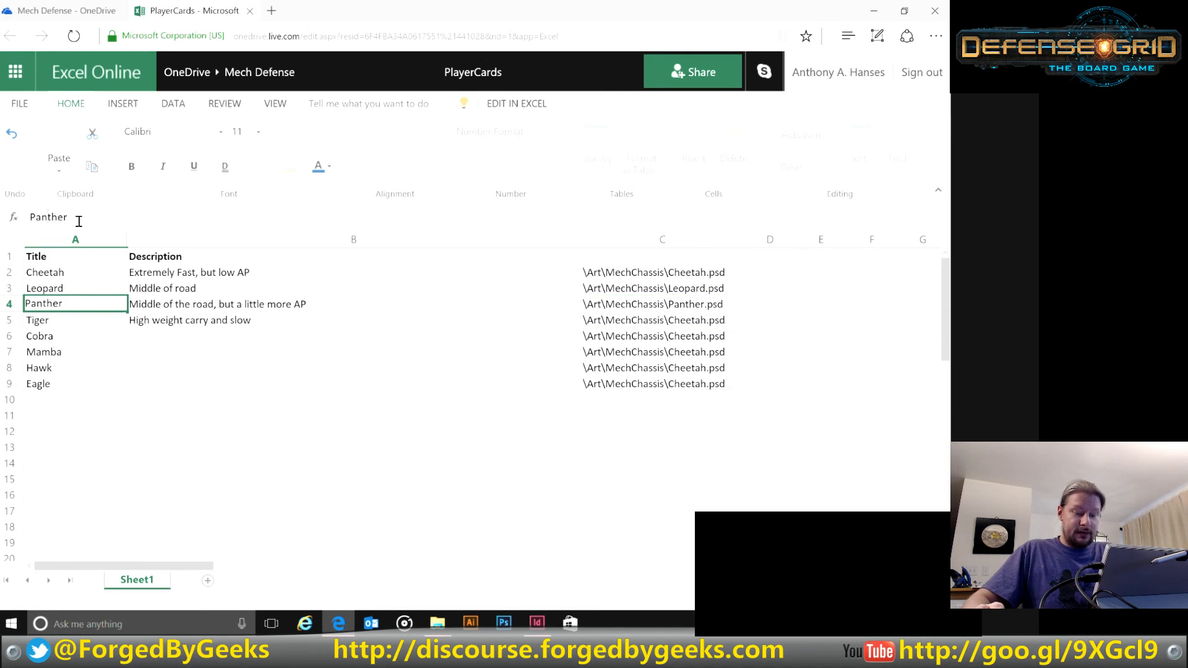
{"action": "key", "text": "Return"}
Step: Change the file name in C5's path to Tiger, giving \Art\MechChassis\Tiger.psd
{"action": "key", "text": "Right"}
{"action": "key", "text": "Right"}
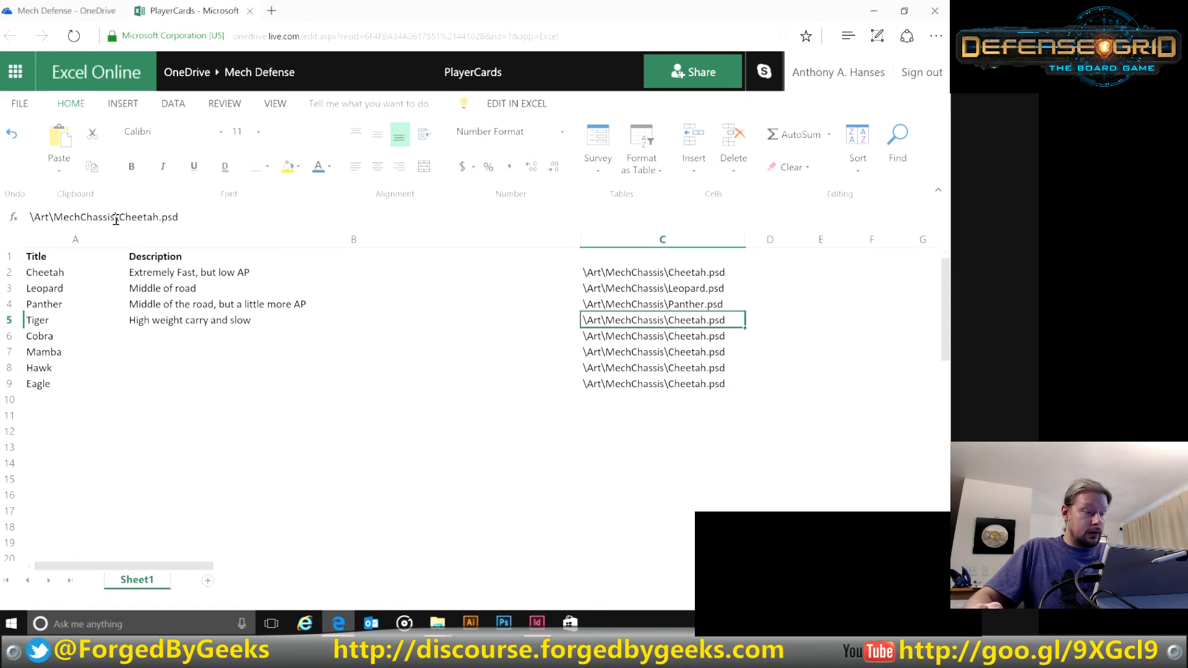
{"action": "left_click_drag", "start_coordinate": [119, 217], "coordinate": [126, 217]}
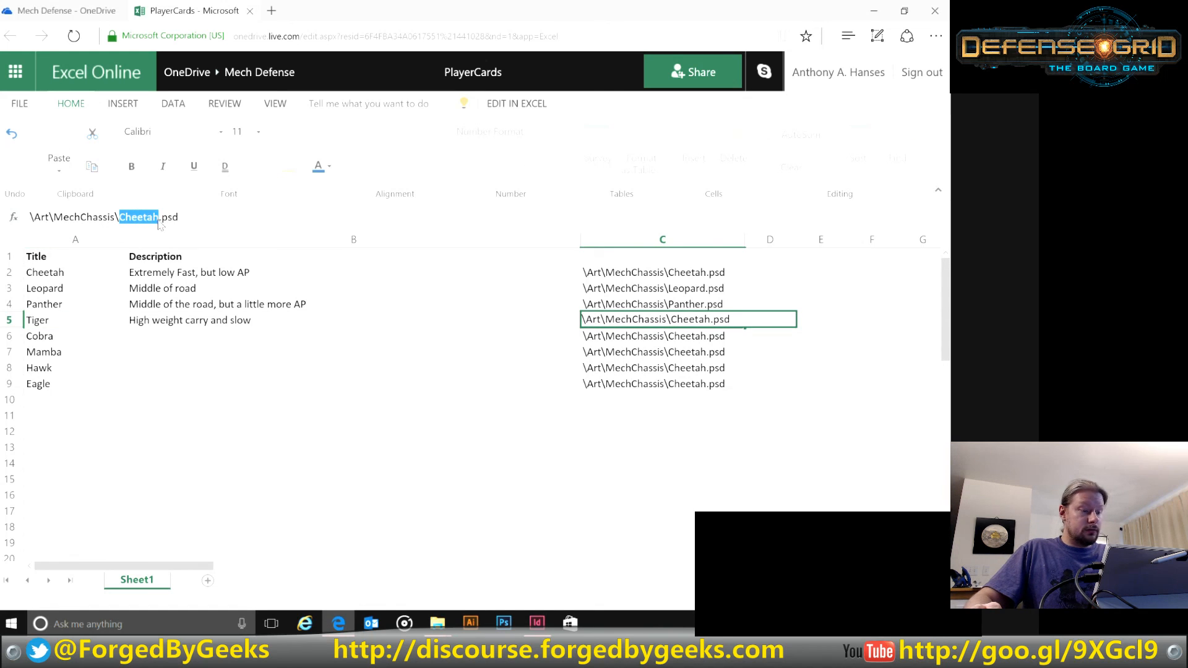
{"action": "type", "text": "Tiger"}
{"action": "key", "text": "Return"}
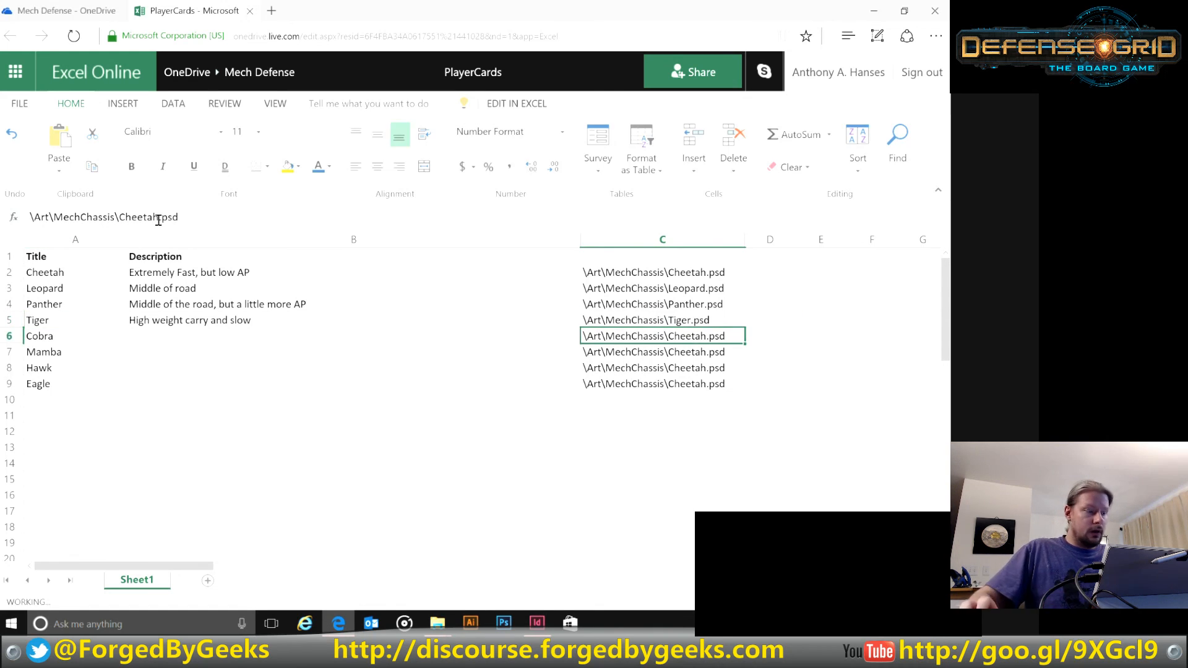
Step: Change the file name in C6's path to Cobra, giving \Art\MechChassis\Cobra.psd
{"action": "left_click_drag", "start_coordinate": [126, 217], "coordinate": [152, 216]}
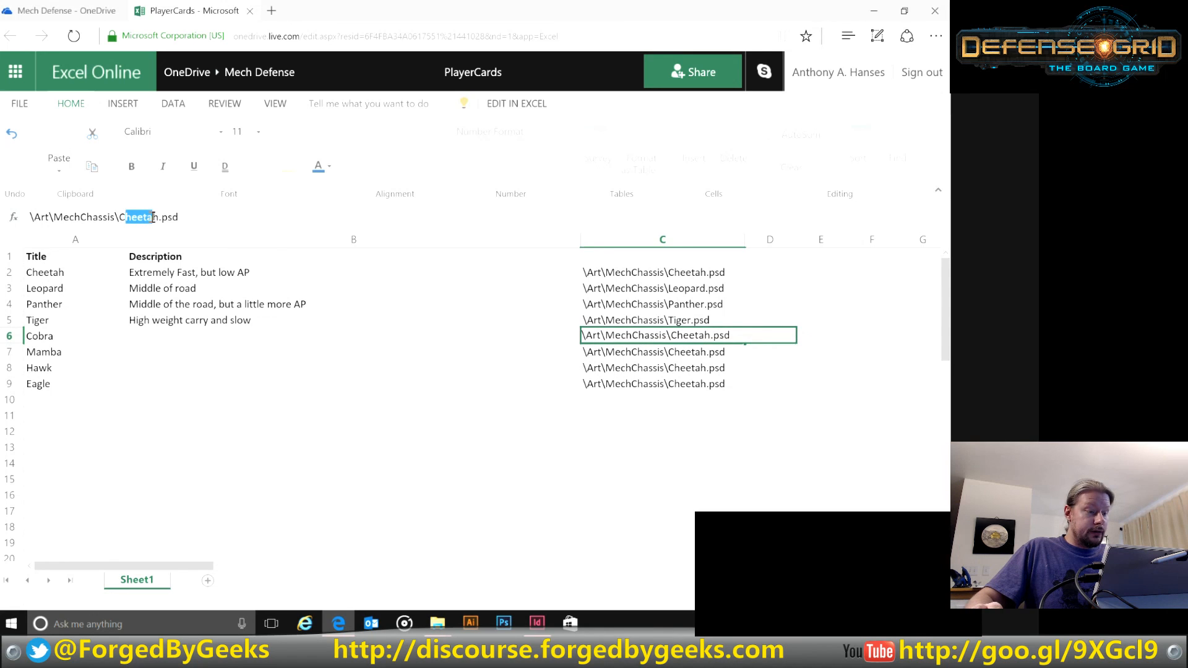
{"action": "key", "text": "BackSpace"}
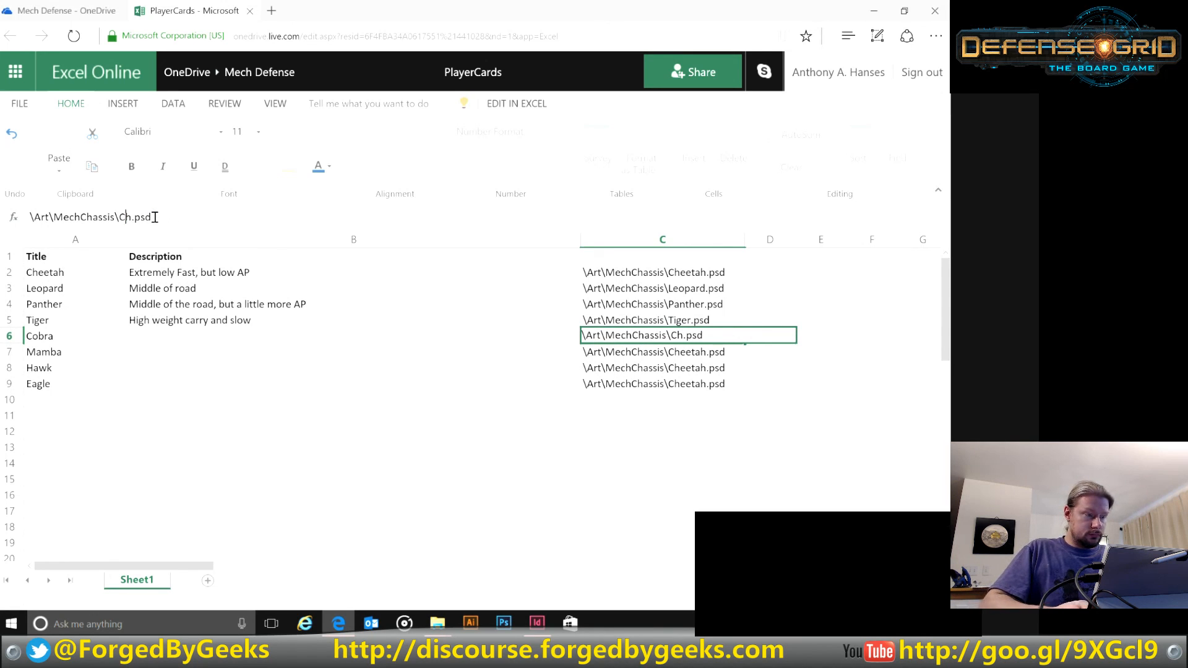
{"action": "key", "text": "Delete"}
{"action": "type", "text": "obra"}
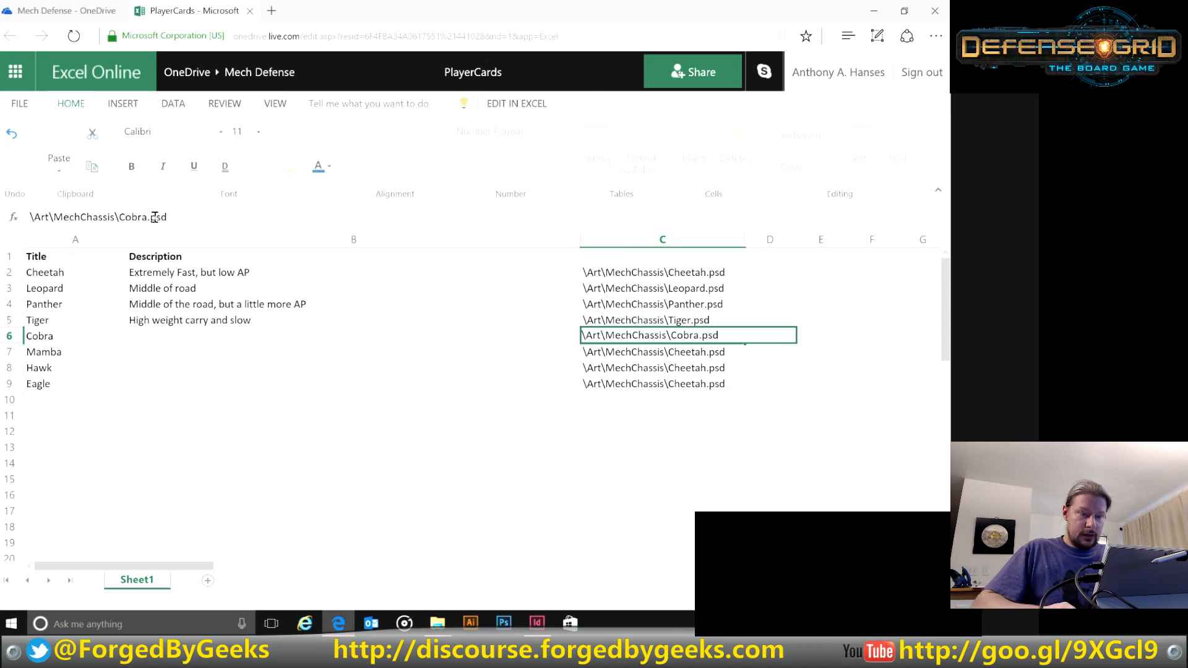
{"action": "key", "text": "Return"}
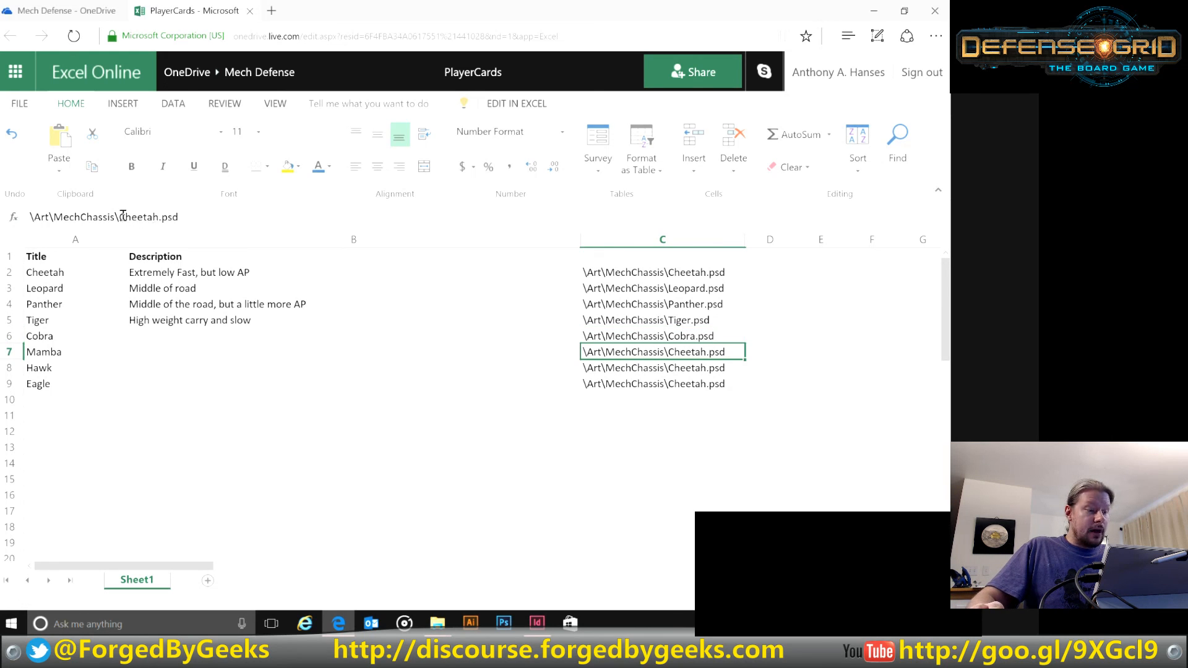
Step: Change the file names in the art paths to Mamba in C7 and Hawk in C8, keeping the .psd extension
{"action": "mouse_move", "coordinate": [119, 217]}
{"action": "left_mouse_down"}
{"action": "mouse_move", "coordinate": [162, 217]}
{"action": "mouse_move", "coordinate": [122, 216]}
{"action": "left_mouse_up"}
{"action": "type", "text": "Mamba"}
{"action": "key", "text": "Return"}
{"action": "type", "text": "Hawk"}
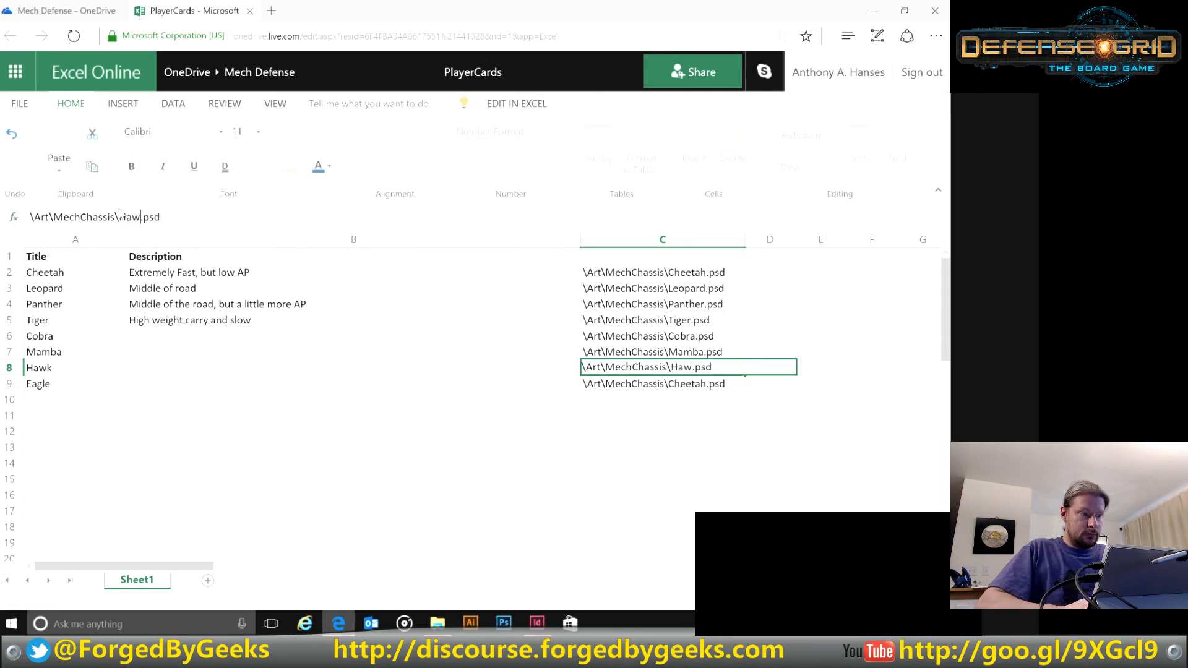
{"action": "key", "text": "Return"}
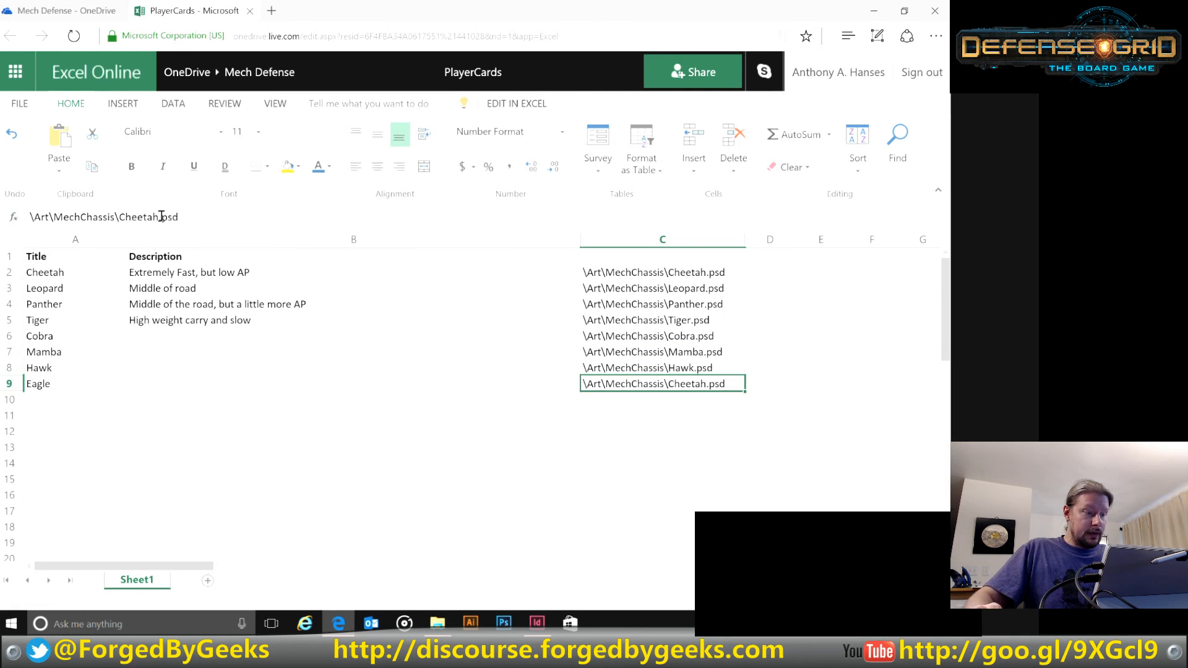
Step: Change the file name in C9's path to Eagle, giving \Art\MechChassis\Eagle.psd
{"action": "left_click", "coordinate": [157, 216]}
{"action": "left_click_drag", "start_coordinate": [158, 216], "coordinate": [119, 217]}
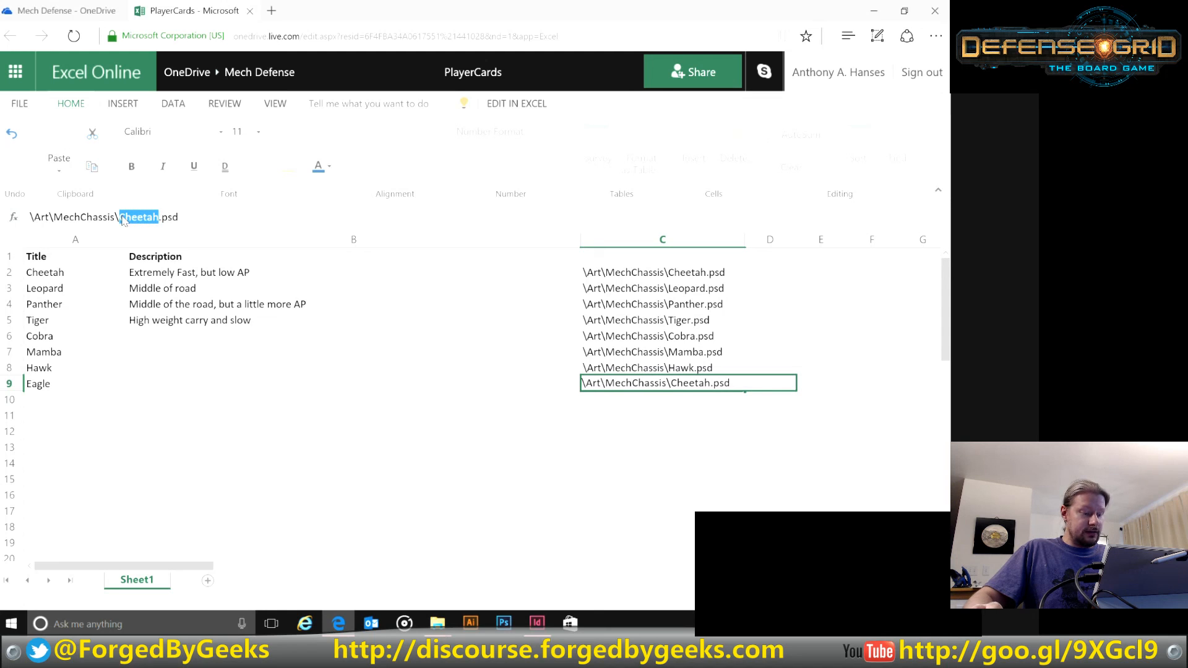
{"action": "type", "text": "Eagle"}
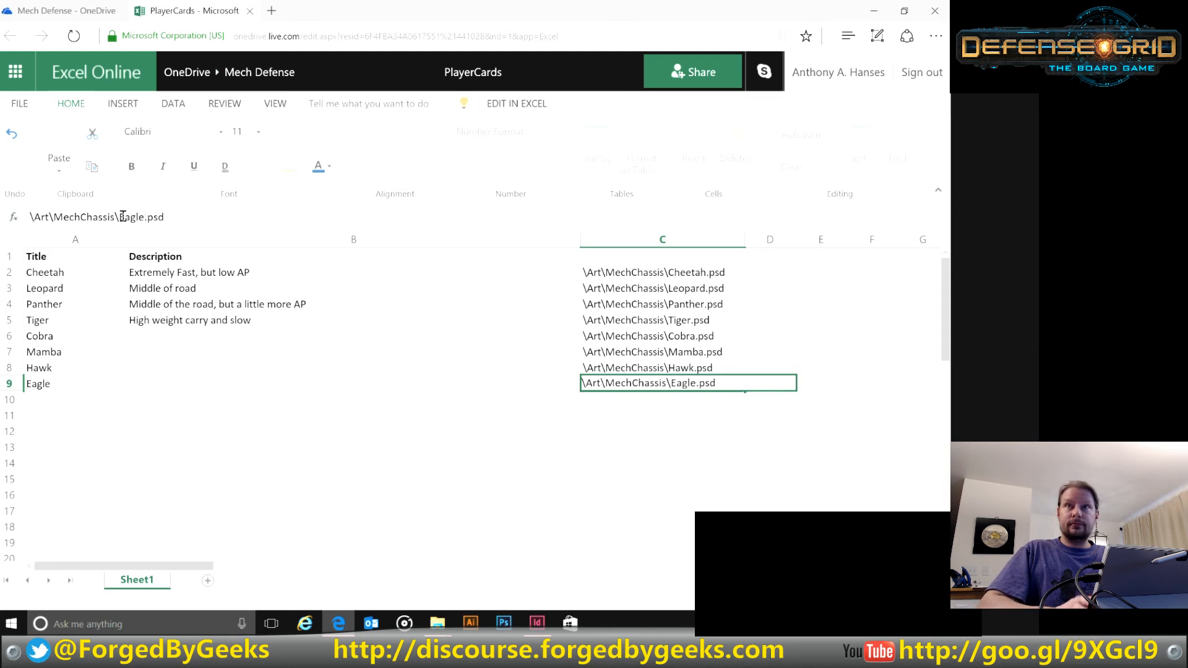
{"action": "key", "text": "Return"}
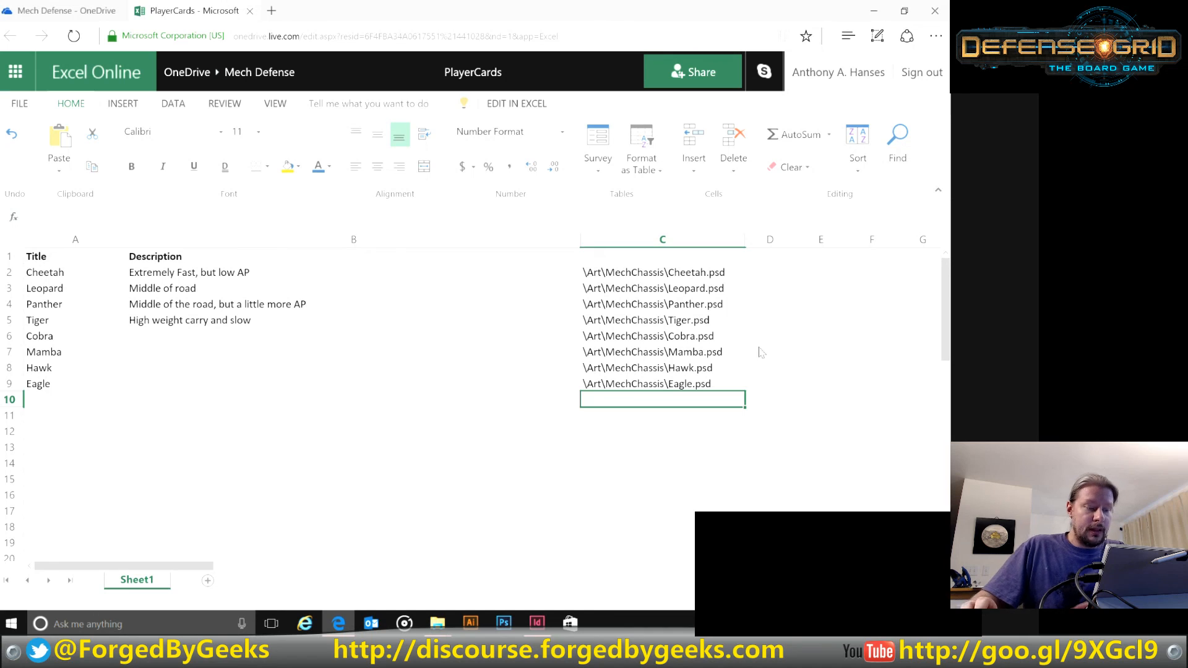
{"action": "left_click", "coordinate": [647, 261]}
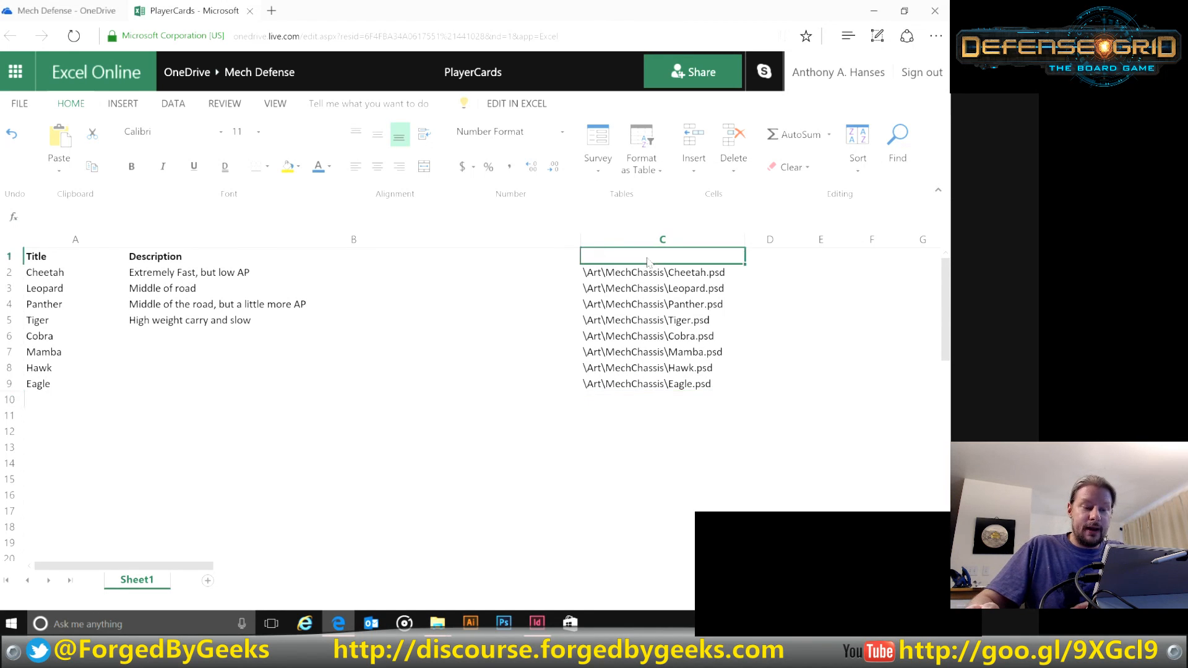
{"action": "key", "text": "ctrl+b"}
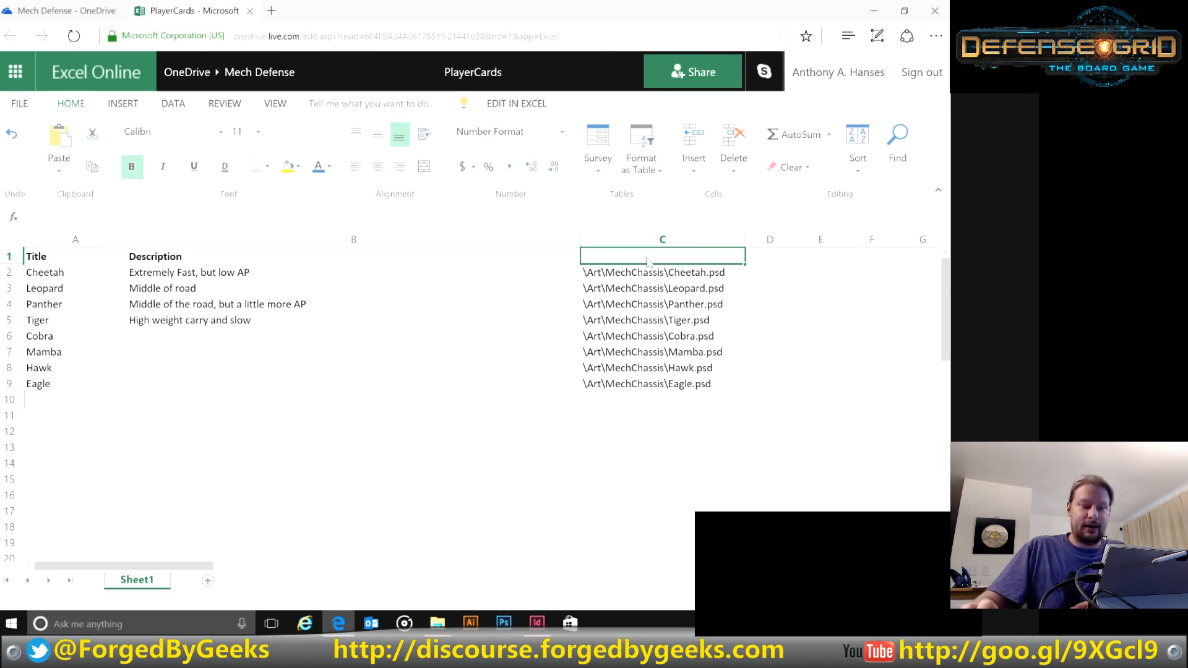
{"action": "double_click", "coordinate": [648, 262]}
{"action": "left_click", "coordinate": [516, 224]}
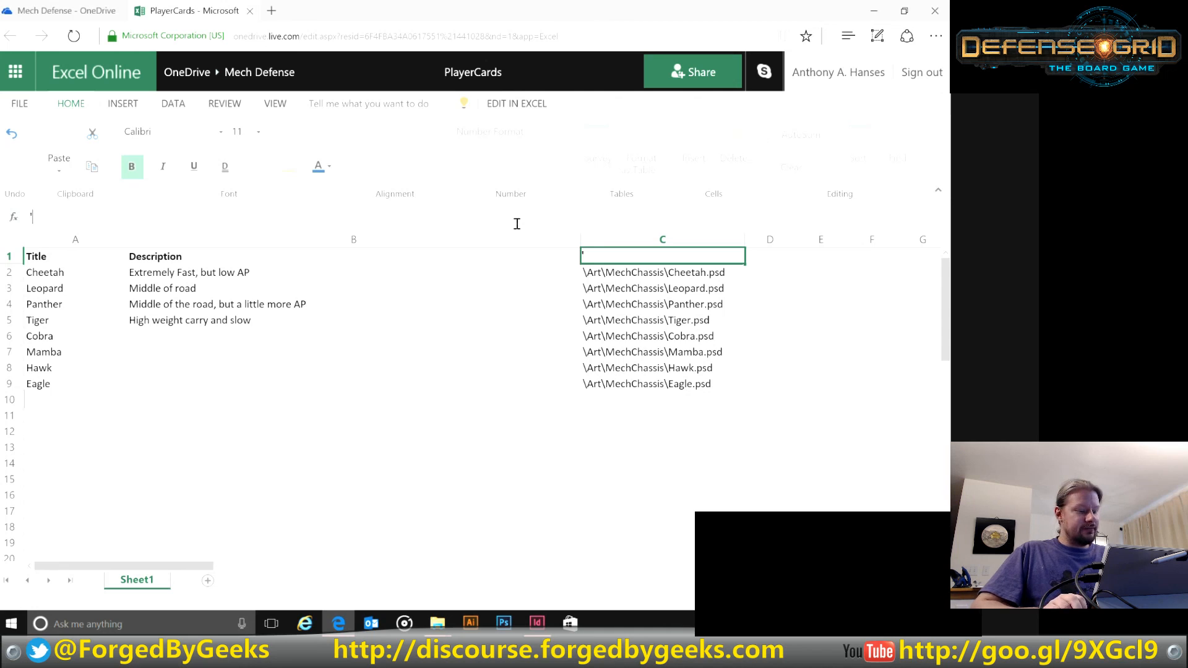
{"action": "type", "text": "'@"}
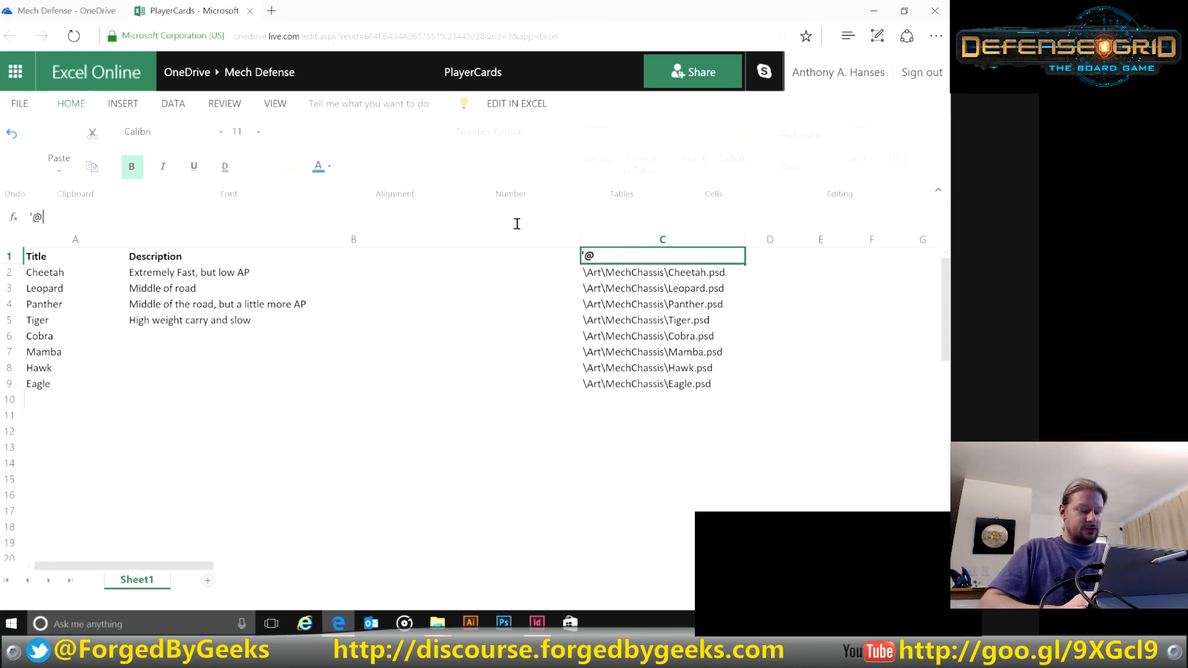
{"action": "type", "text": "MainCard"}
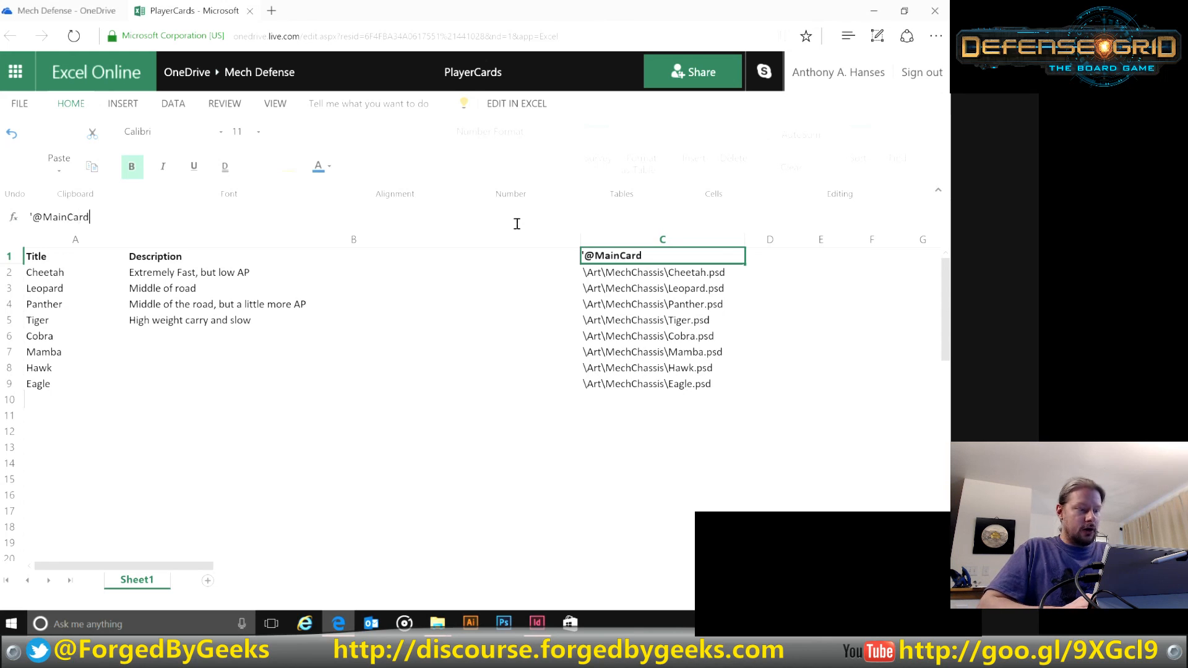
{"action": "type", "text": "Art"}
{"action": "key", "text": "Return"}
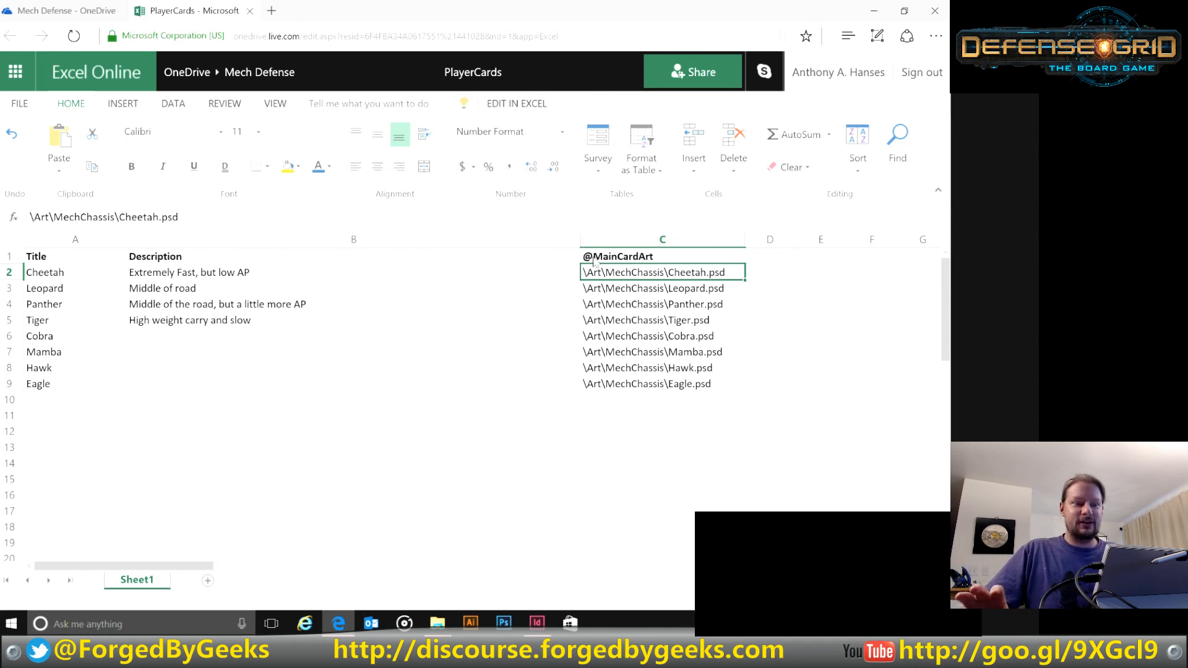
{"action": "left_click", "coordinate": [594, 258]}
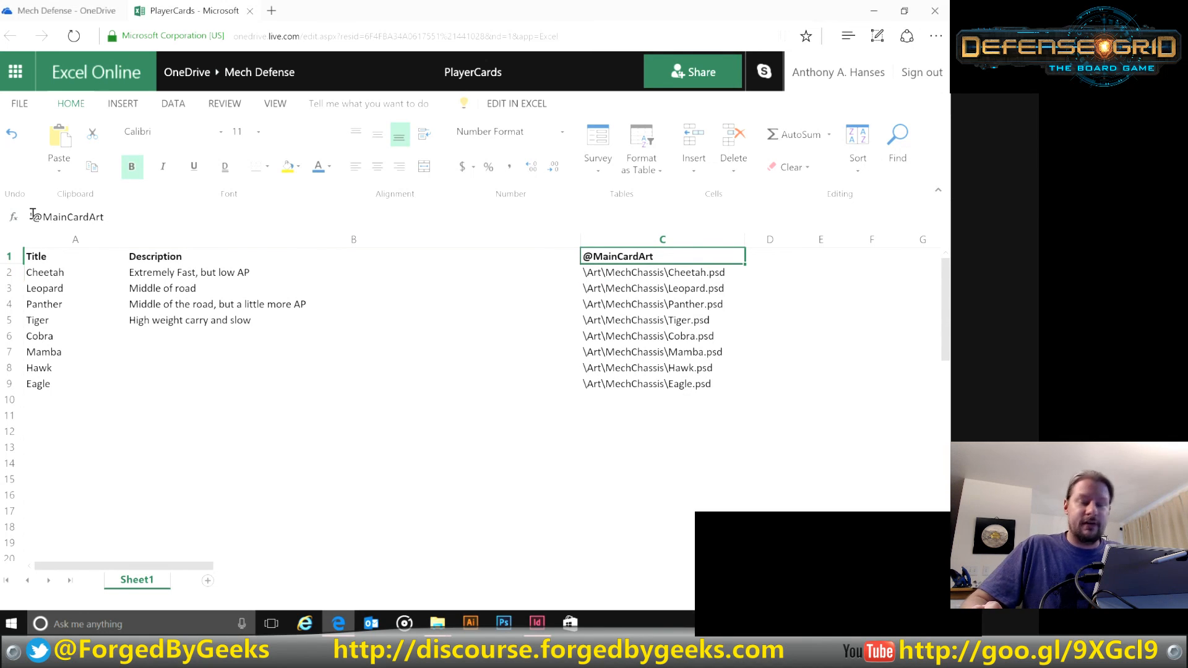
{"action": "left_click", "coordinate": [675, 306]}
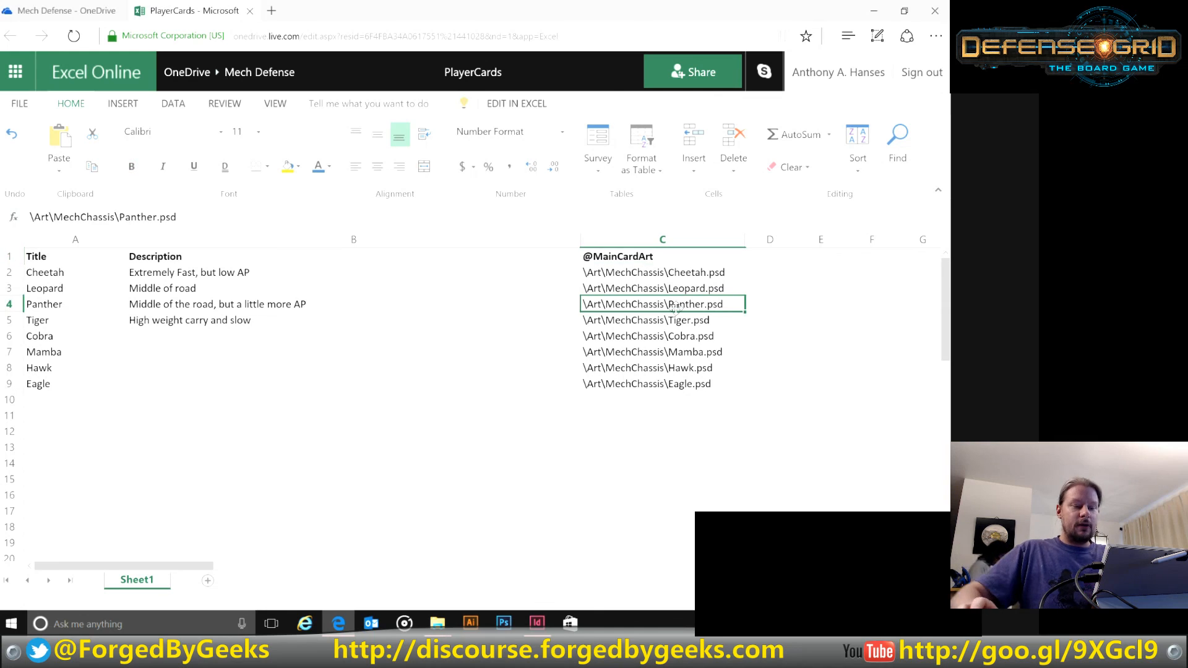
{"action": "left_click", "coordinate": [757, 258]}
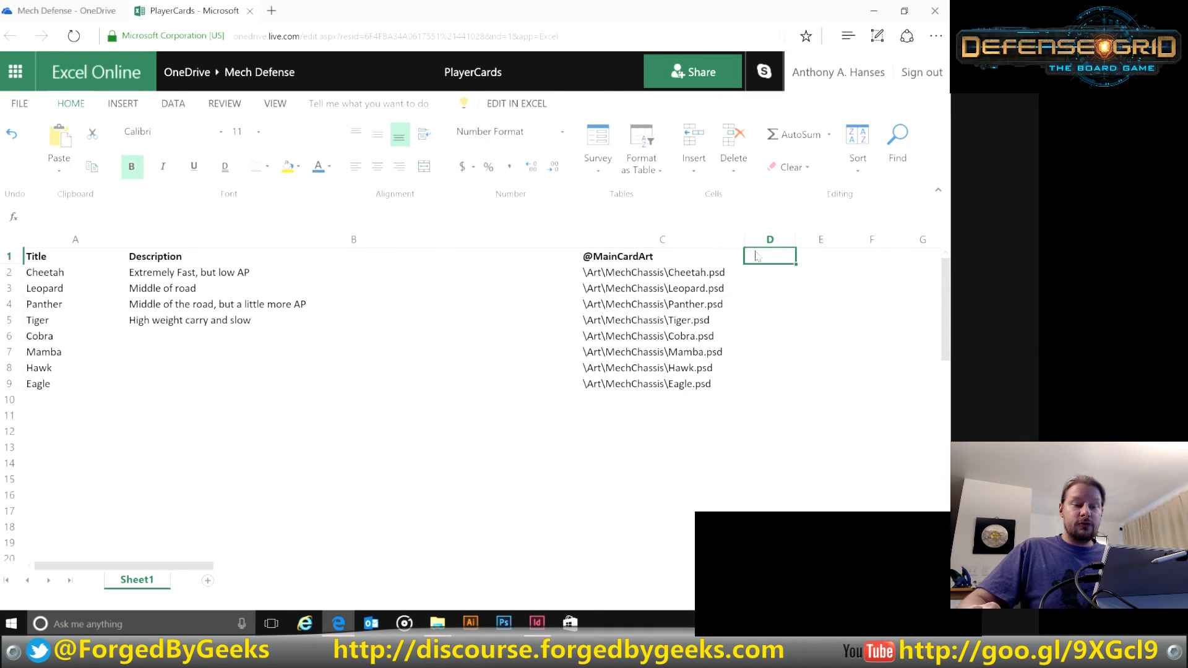
{"action": "left_click_drag", "start_coordinate": [793, 238], "coordinate": [918, 238]}
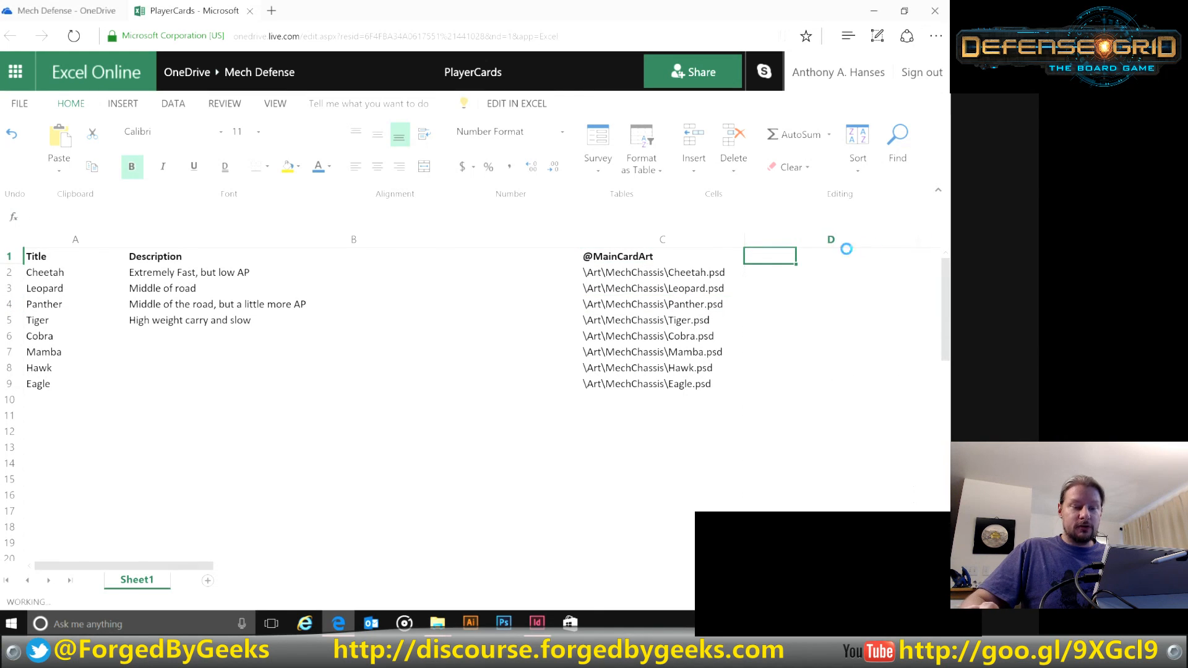
{"action": "double_click", "coordinate": [778, 259]}
Step: Switch to File Explorer's Final folder window and close it
{"action": "left_click", "coordinate": [437, 623]}
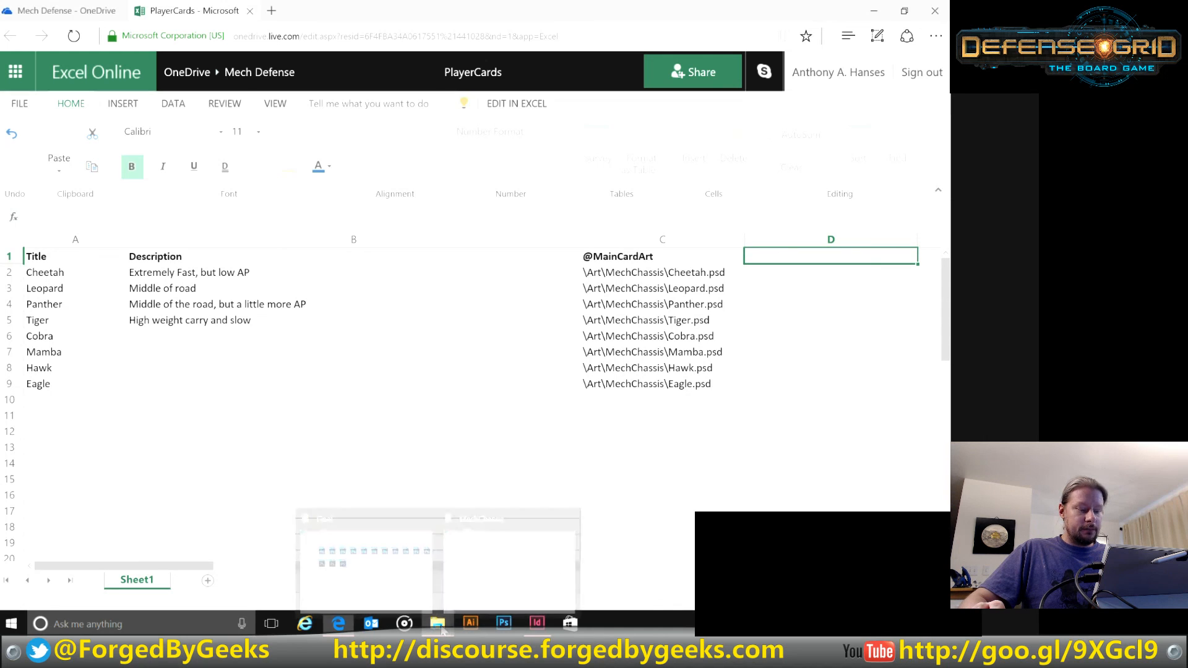
{"action": "left_click", "coordinate": [396, 563]}
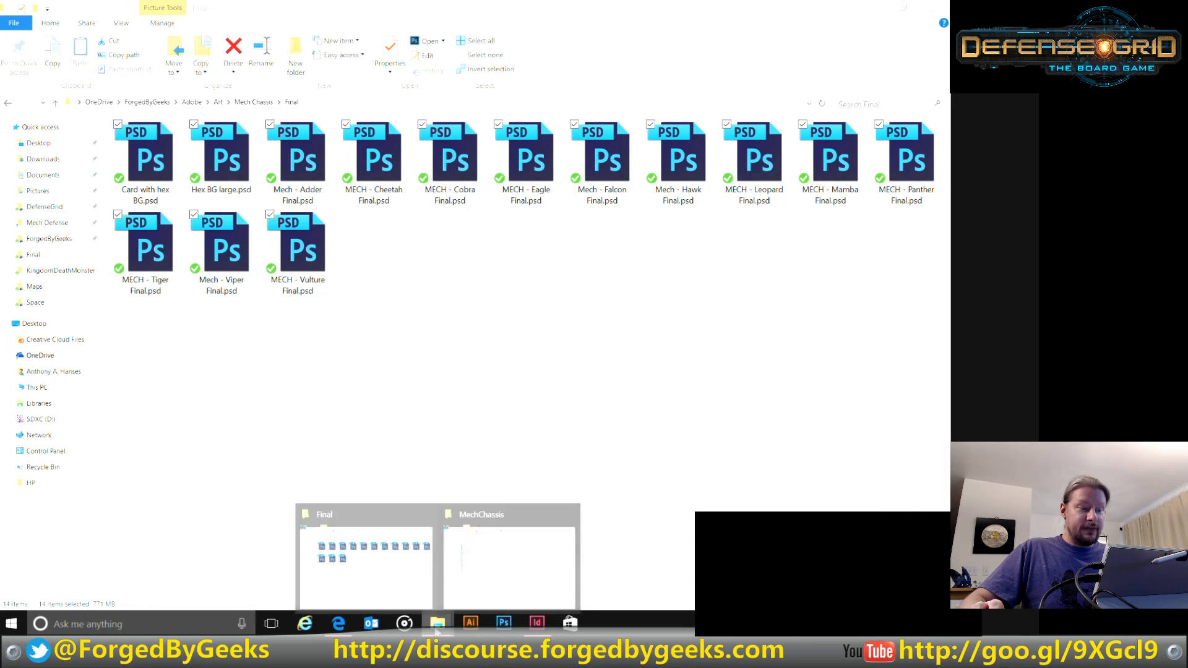
{"action": "left_click", "coordinate": [934, 8]}
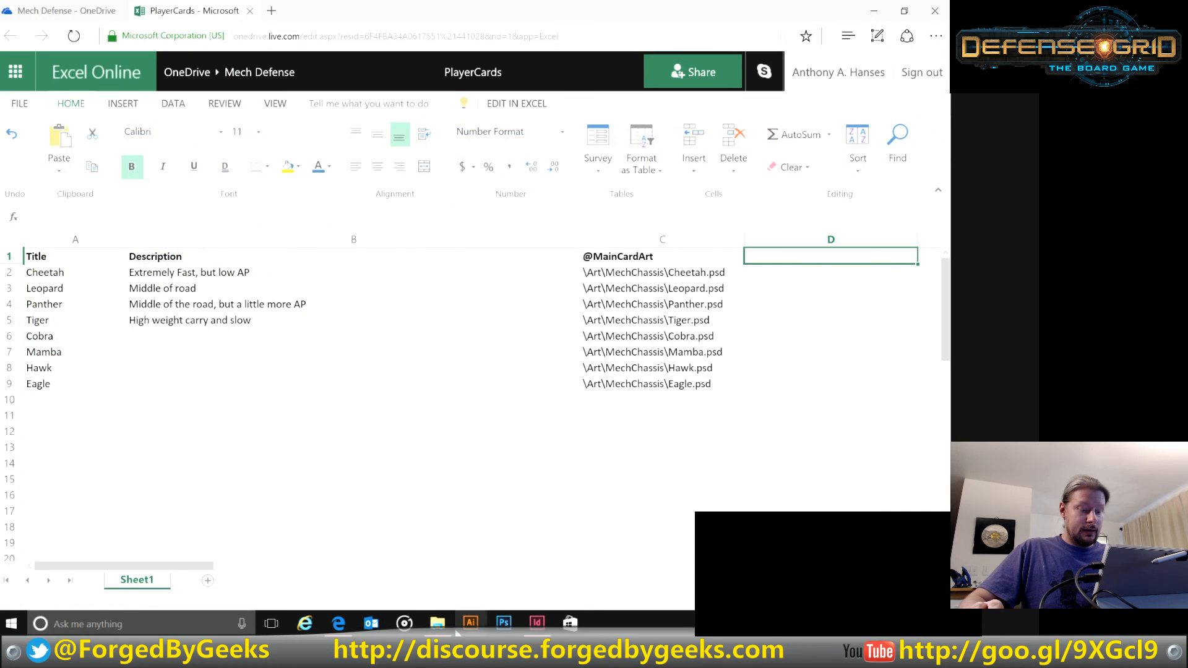
Step: Open Card with hex BG.psd from the MechChassis folder in Photoshop, declining to create a new library from it
{"action": "left_click", "coordinate": [438, 623]}
{"action": "left_click", "coordinate": [355, 473]}
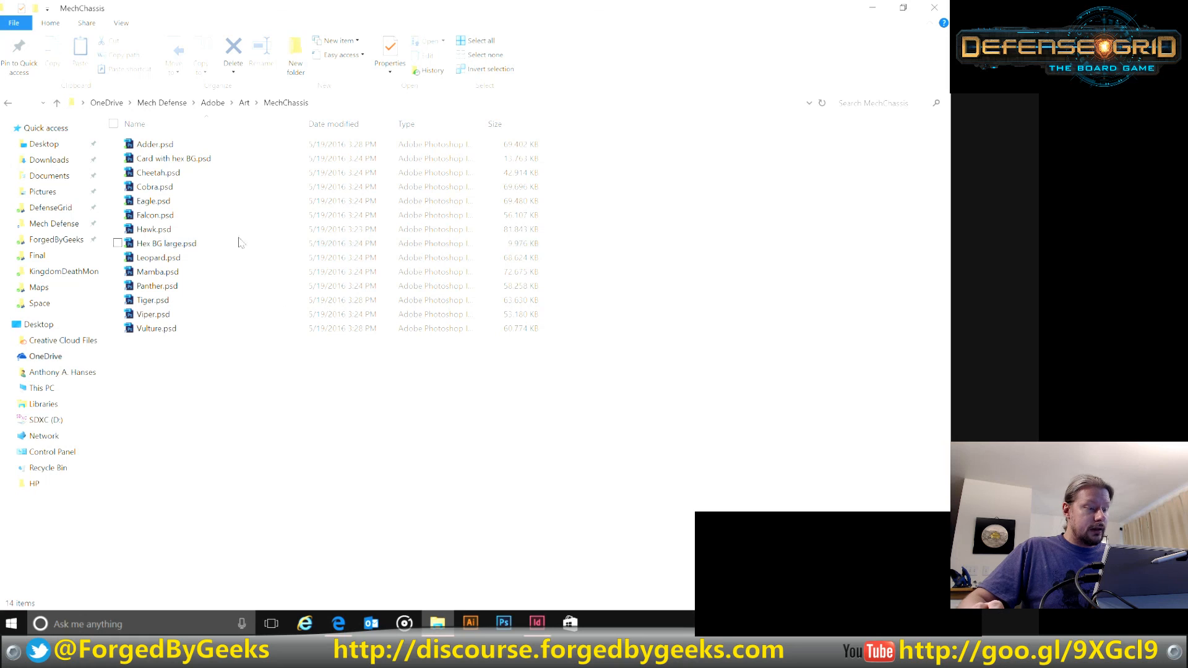
{"action": "double_click", "coordinate": [193, 158]}
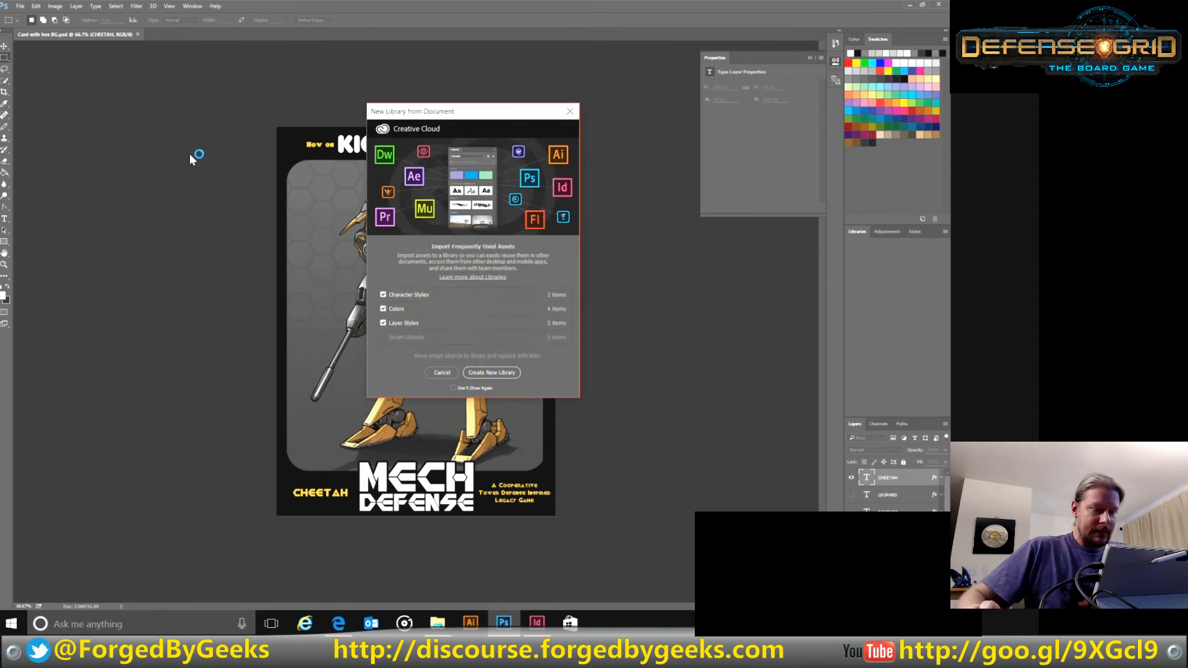
{"action": "left_click", "coordinate": [439, 373]}
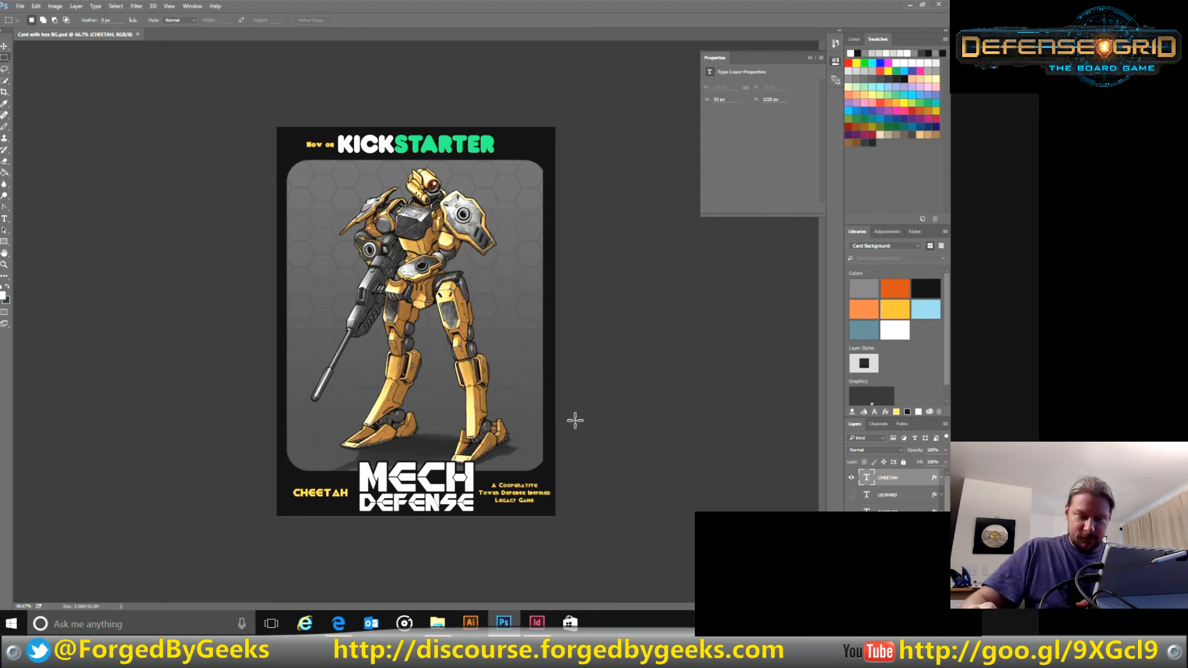
Step: Hide the CHEETAH text layer, plus the Now on, Kickstarter and tagline text in the logo and border group
{"action": "left_click", "coordinate": [851, 480]}
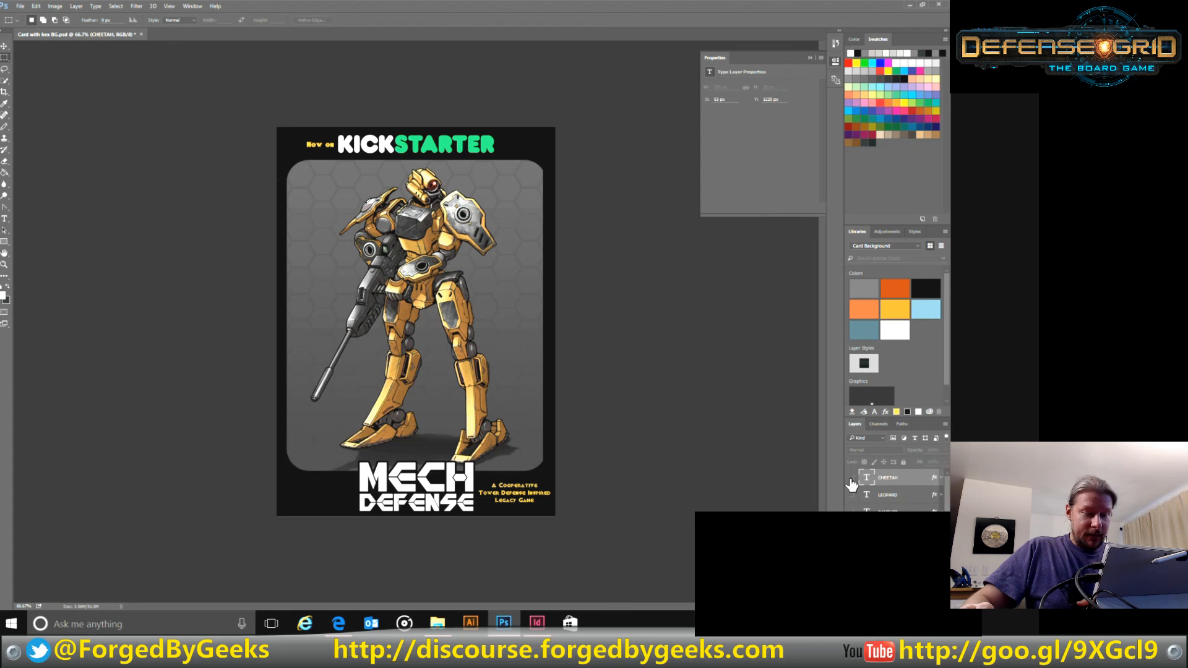
{"action": "scroll", "coordinate": [946, 502], "scroll_direction": "down", "scroll_amount": 5}
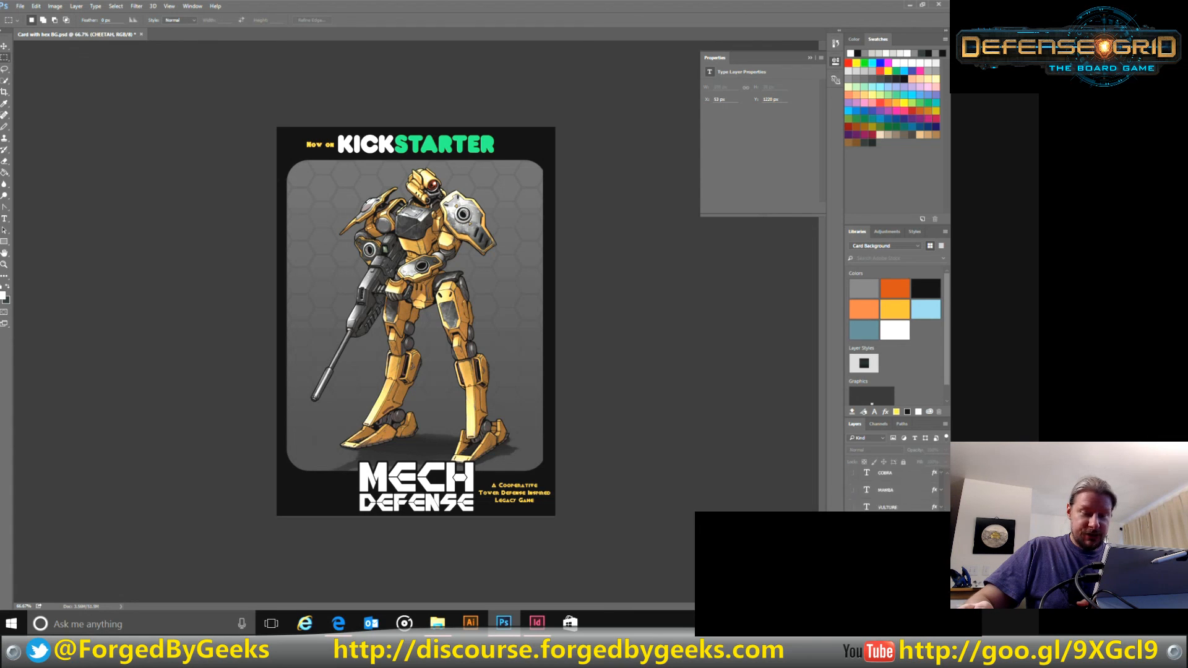
{"action": "scroll", "coordinate": [894, 491], "scroll_direction": "down", "scroll_amount": 2}
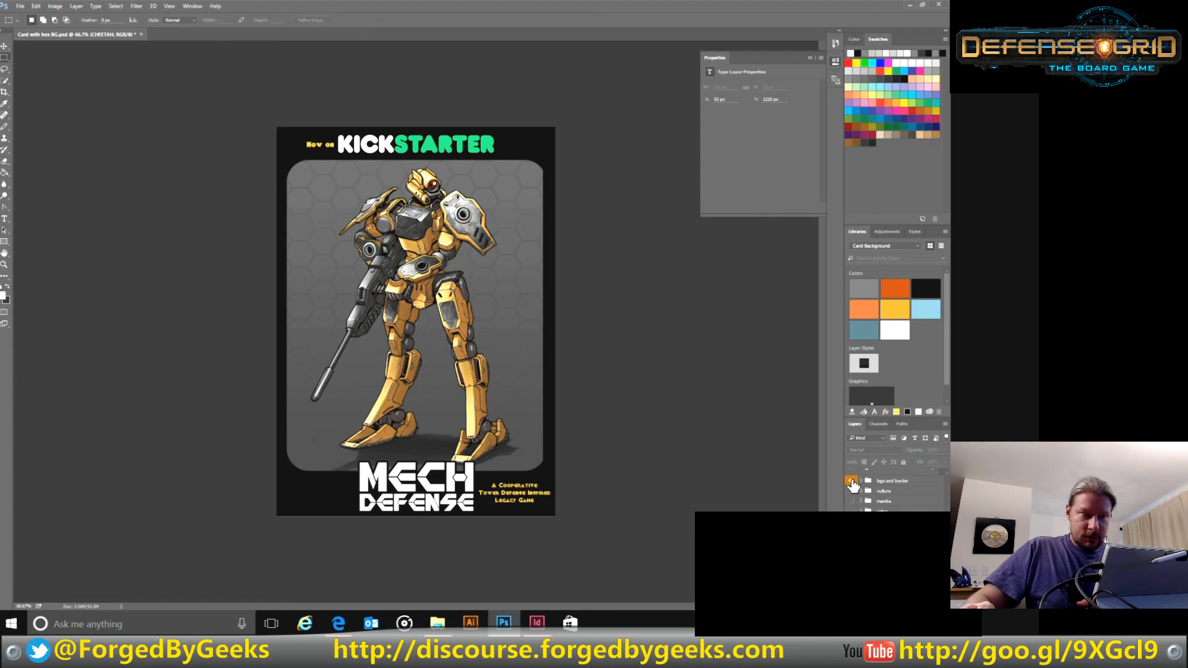
{"action": "left_click", "coordinate": [851, 481]}
{"action": "left_click", "coordinate": [851, 481]}
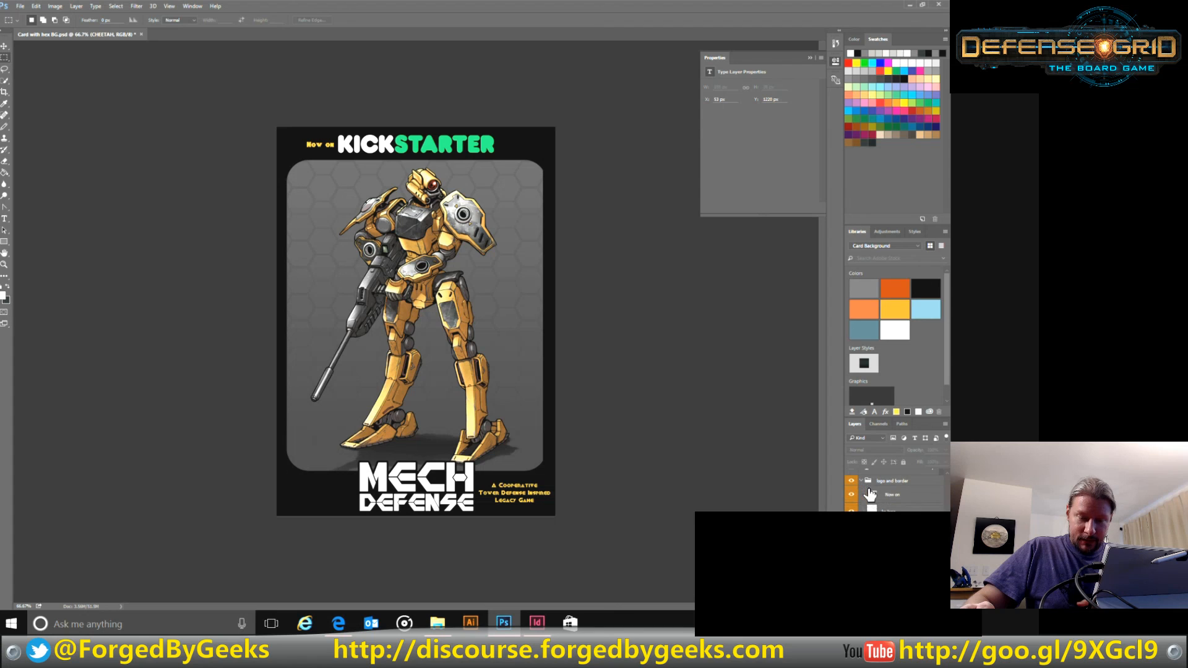
{"action": "left_click", "coordinate": [851, 494]}
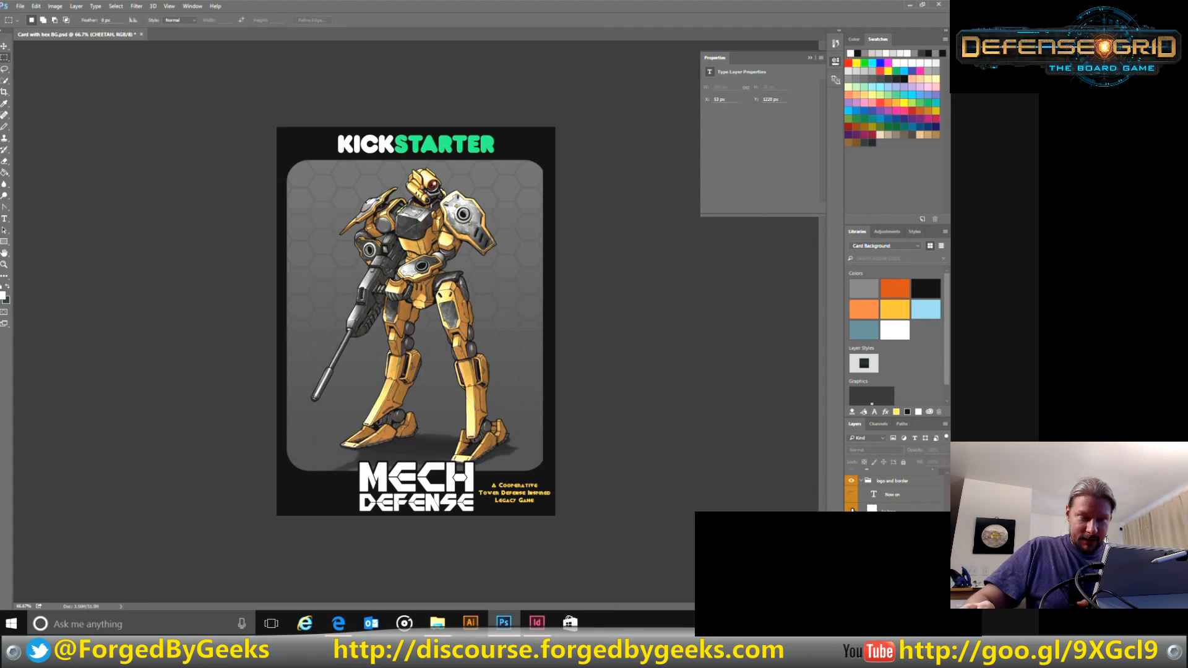
{"action": "left_click", "coordinate": [851, 510]}
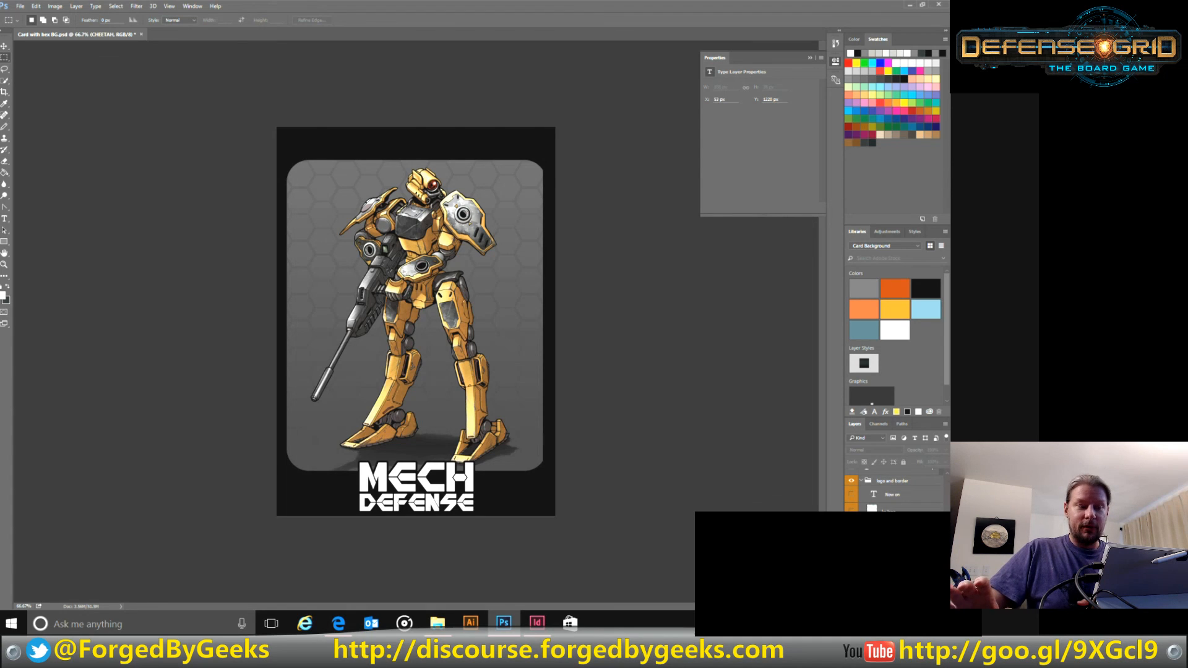
{"action": "scroll", "coordinate": [894, 489], "scroll_direction": "down", "scroll_amount": 1}
{"action": "scroll", "coordinate": [894, 489], "scroll_direction": "down", "scroll_amount": 3}
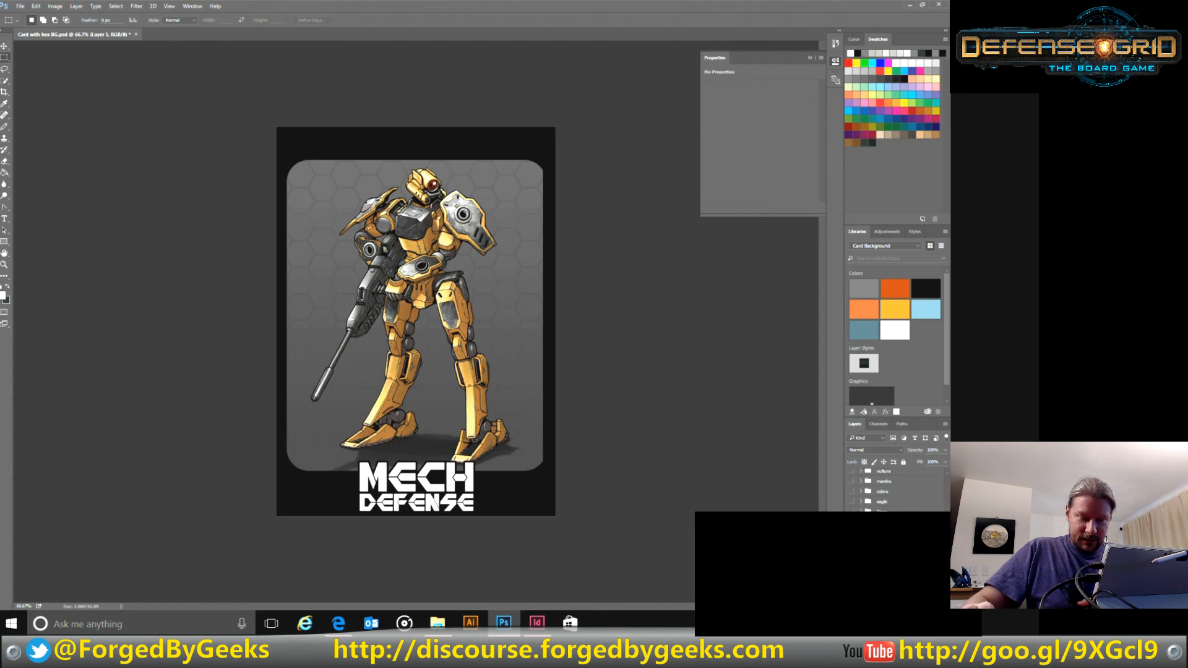
{"action": "key", "text": "Delete"}
{"action": "key", "text": "ctrl+z"}
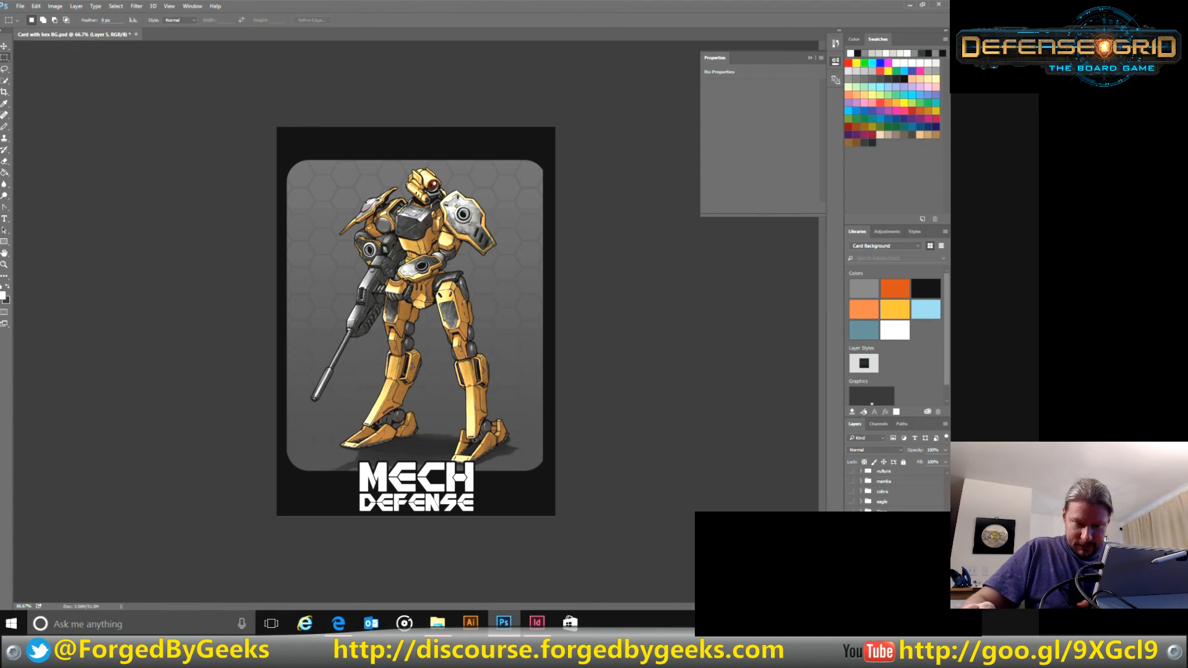
{"action": "key", "text": "Delete"}
{"action": "key", "text": "ctrl+z"}
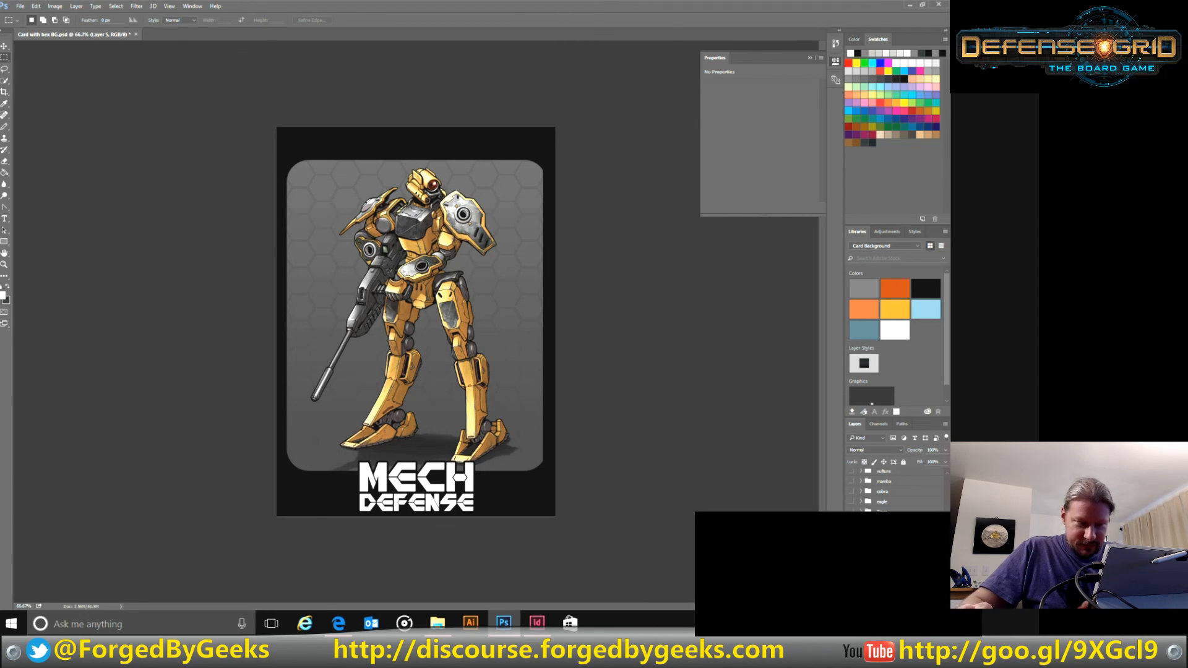
{"action": "scroll", "coordinate": [894, 491], "scroll_direction": "up", "scroll_amount": 5}
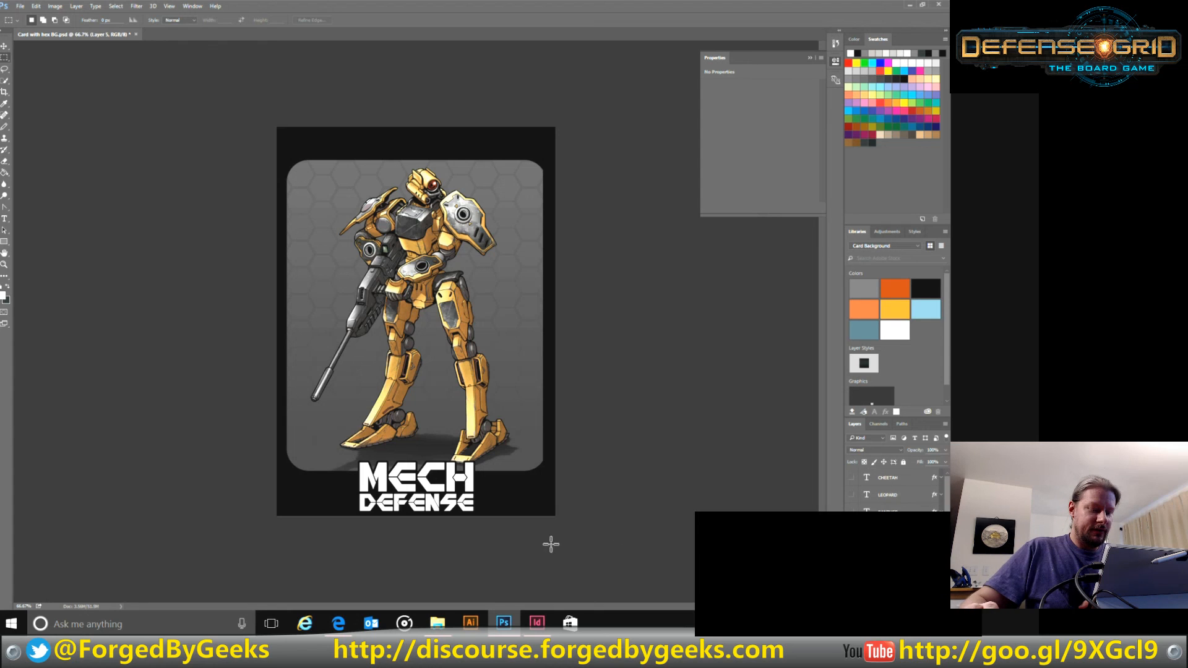
Step: Open Hex BG large.psd from the MechChassis folder in Photoshop to examine it, declining the new library
{"action": "mouse_move", "coordinate": [511, 631]}
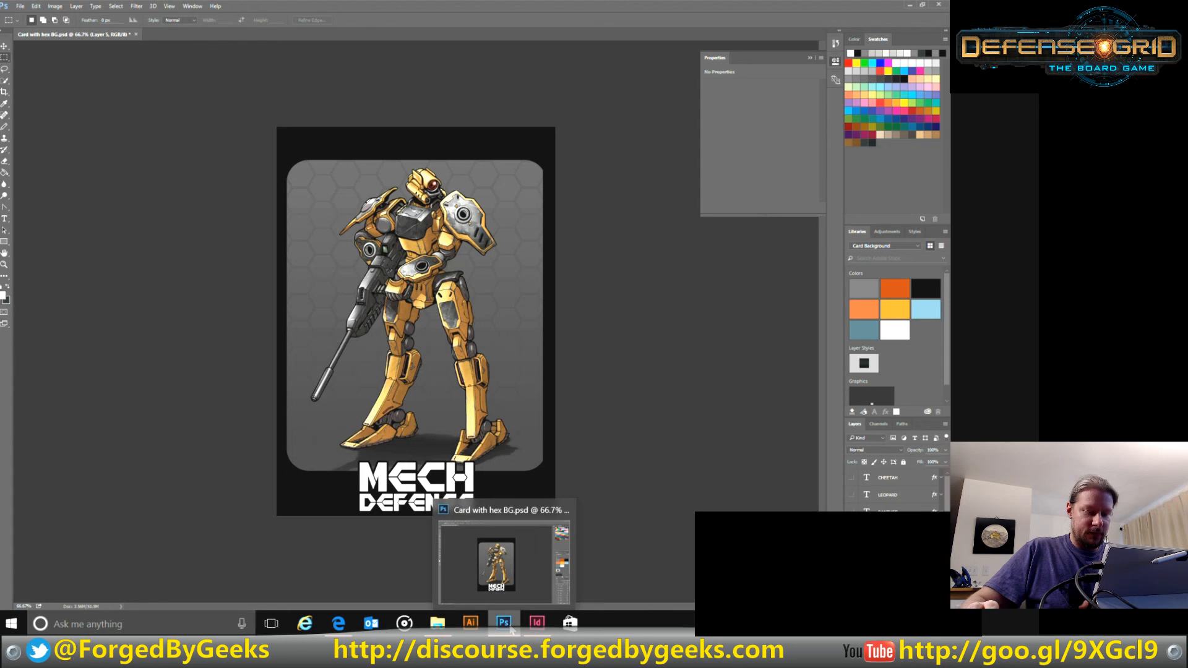
{"action": "left_click", "coordinate": [437, 624]}
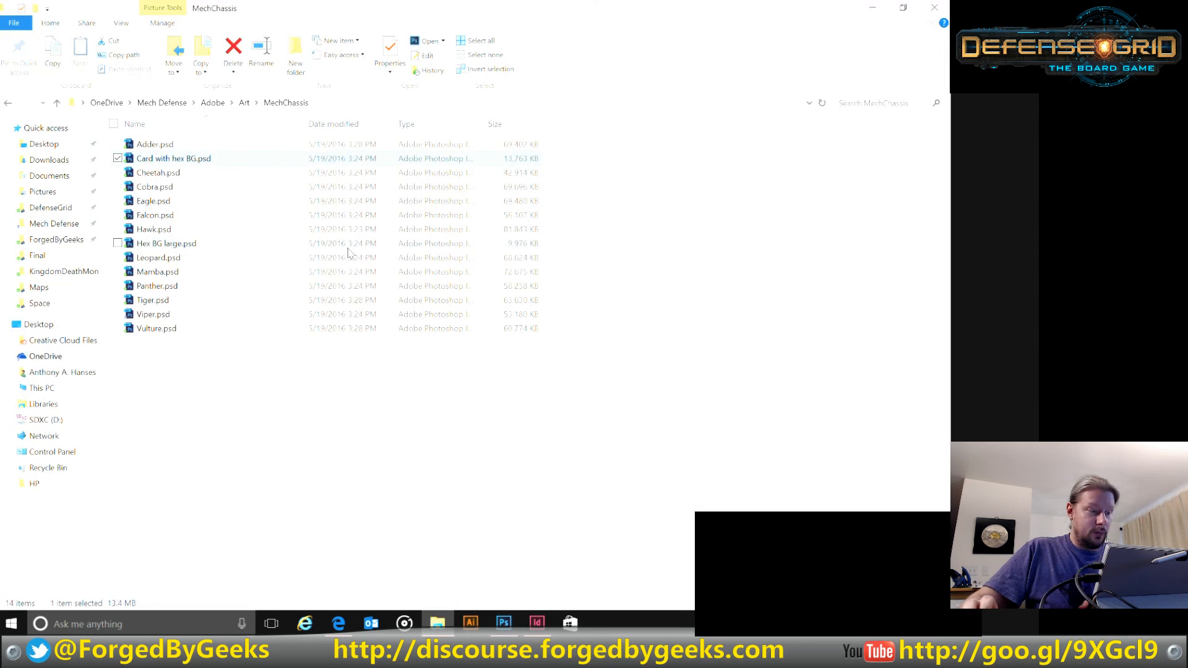
{"action": "double_click", "coordinate": [225, 248]}
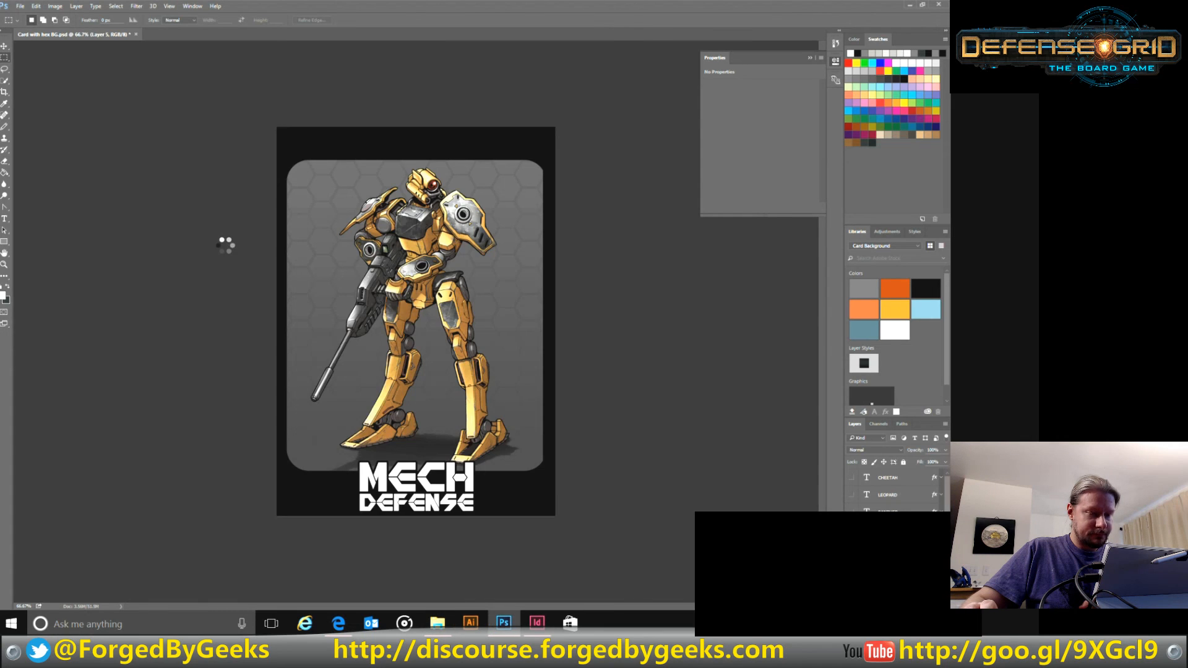
{"action": "left_click", "coordinate": [440, 372]}
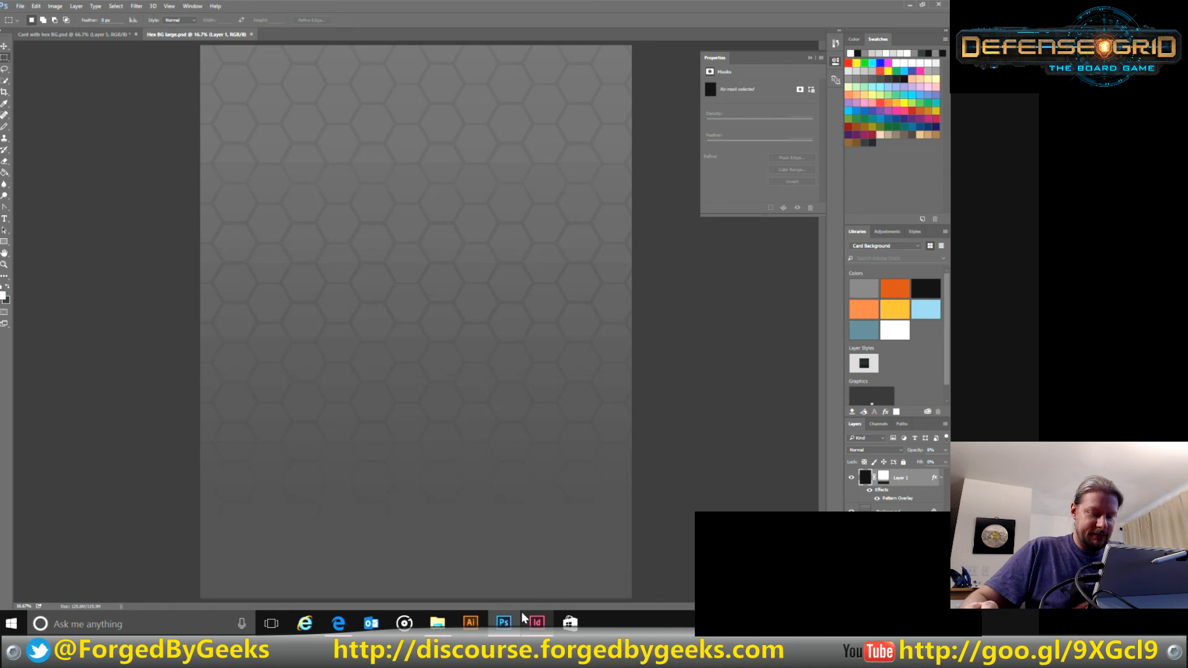
{"action": "mouse_move", "coordinate": [536, 623]}
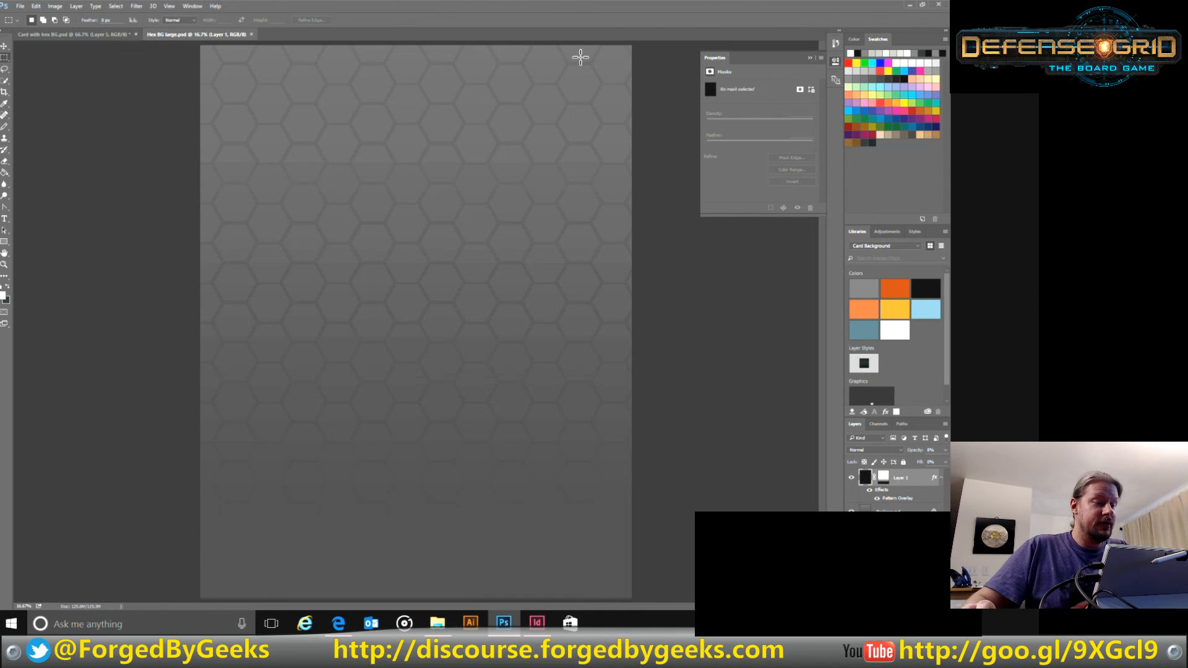
Step: Return to the MechChassis folder in File Explorer and rename Hex BG large.psd as HexOnly.psd
{"action": "left_click", "coordinate": [906, 5]}
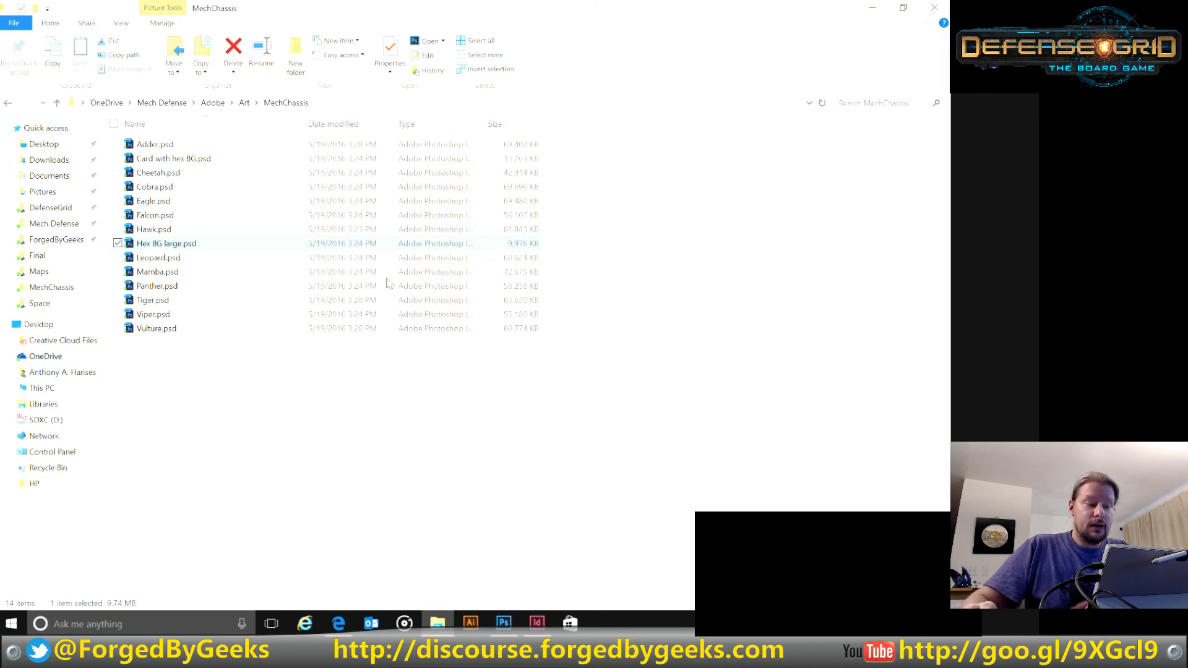
{"action": "right_click", "coordinate": [183, 243]}
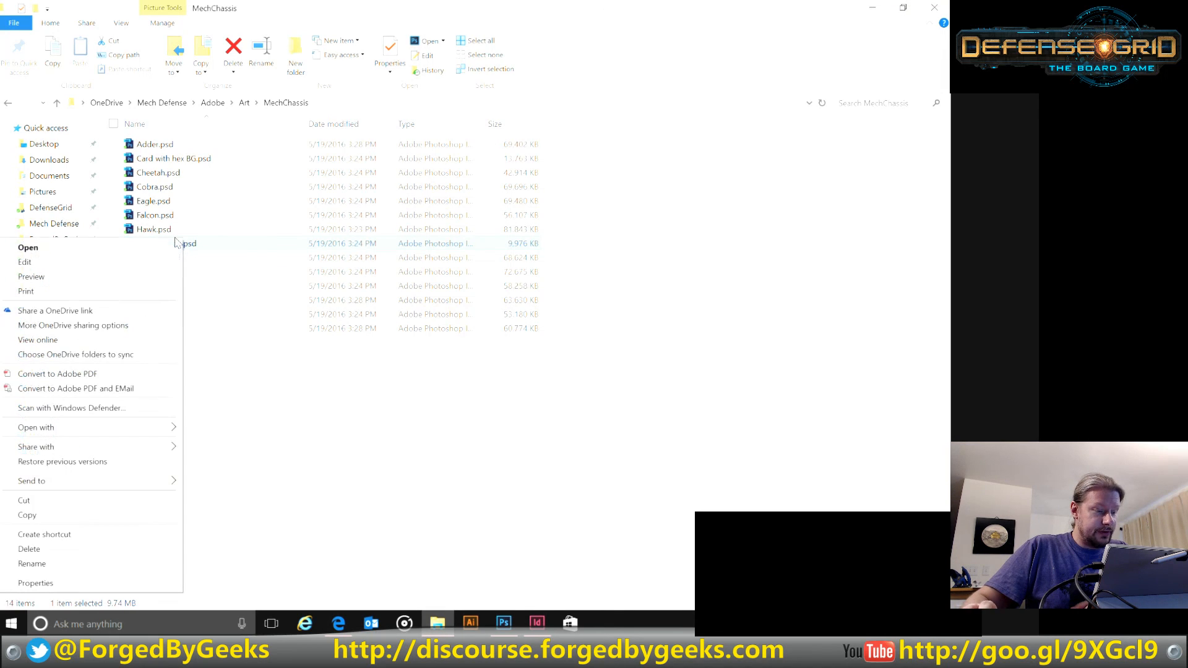
{"action": "left_click", "coordinate": [41, 563]}
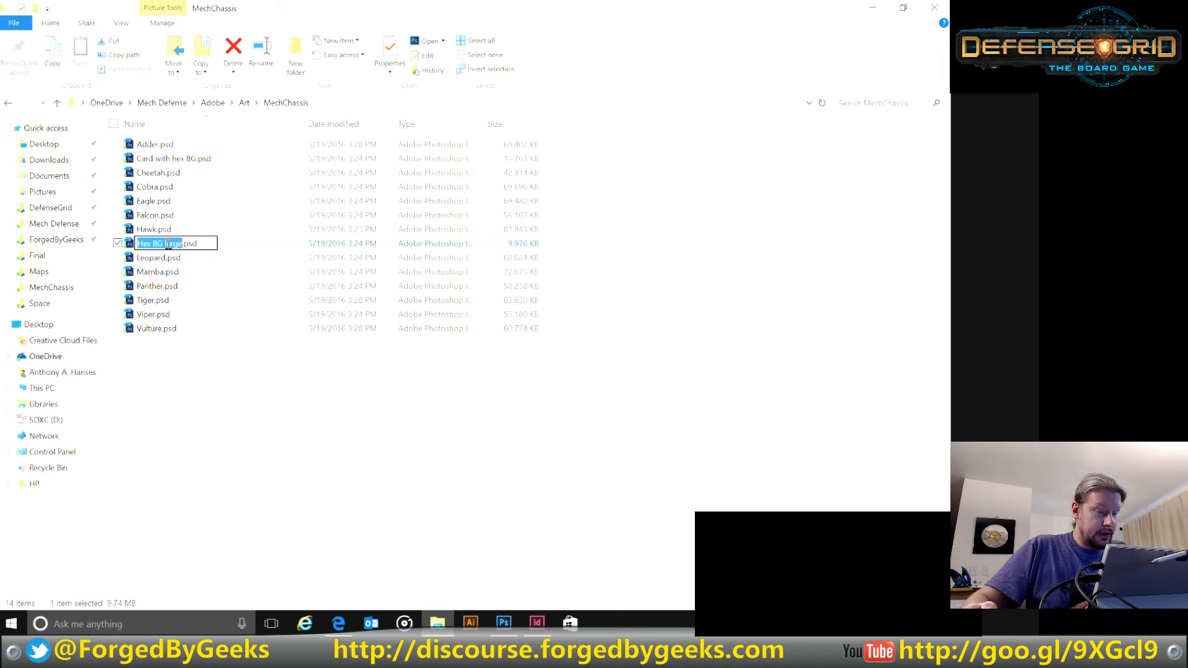
{"action": "left_click_drag", "start_coordinate": [166, 243], "coordinate": [151, 241]}
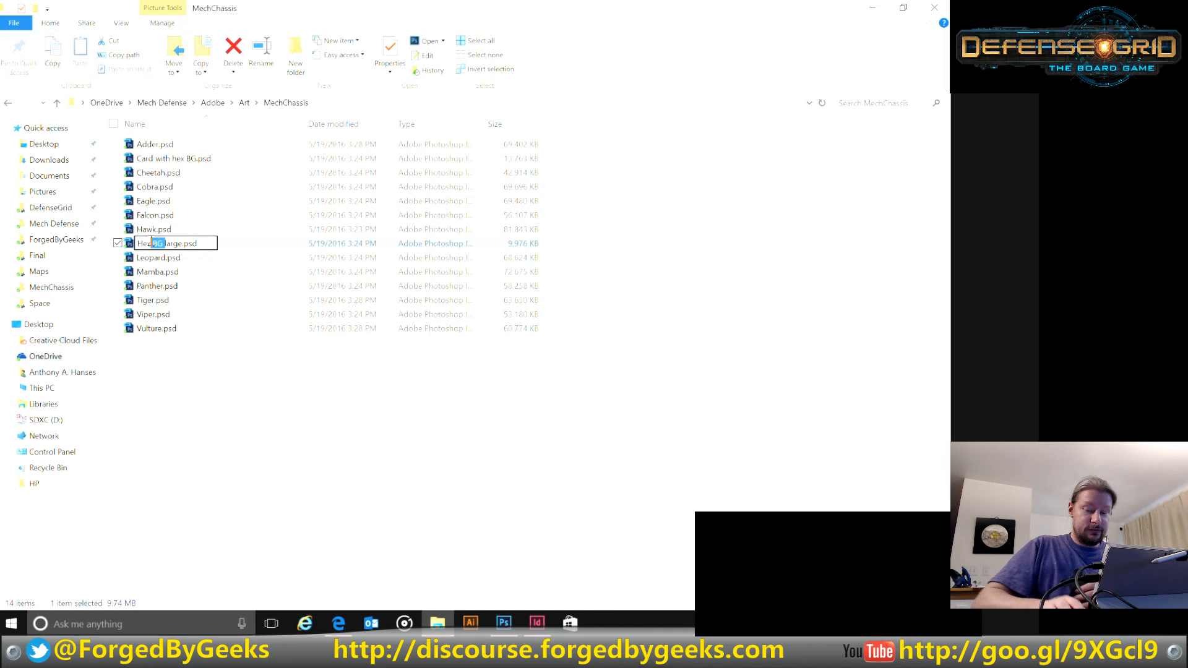
{"action": "key", "text": "Delete"}
{"action": "key", "text": "Delete"}
{"action": "key", "text": "Delete"}
{"action": "key", "text": "Delete"}
{"action": "key", "text": "Delete"}
{"action": "type", "text": "Only"}
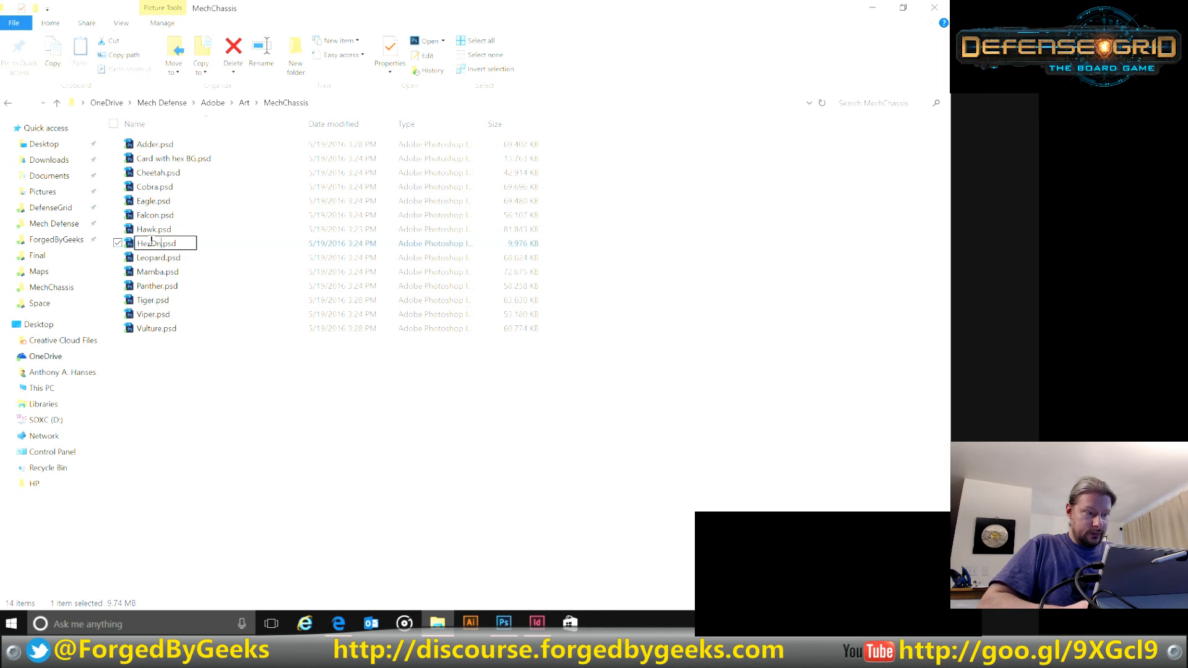
{"action": "key", "text": "Return"}
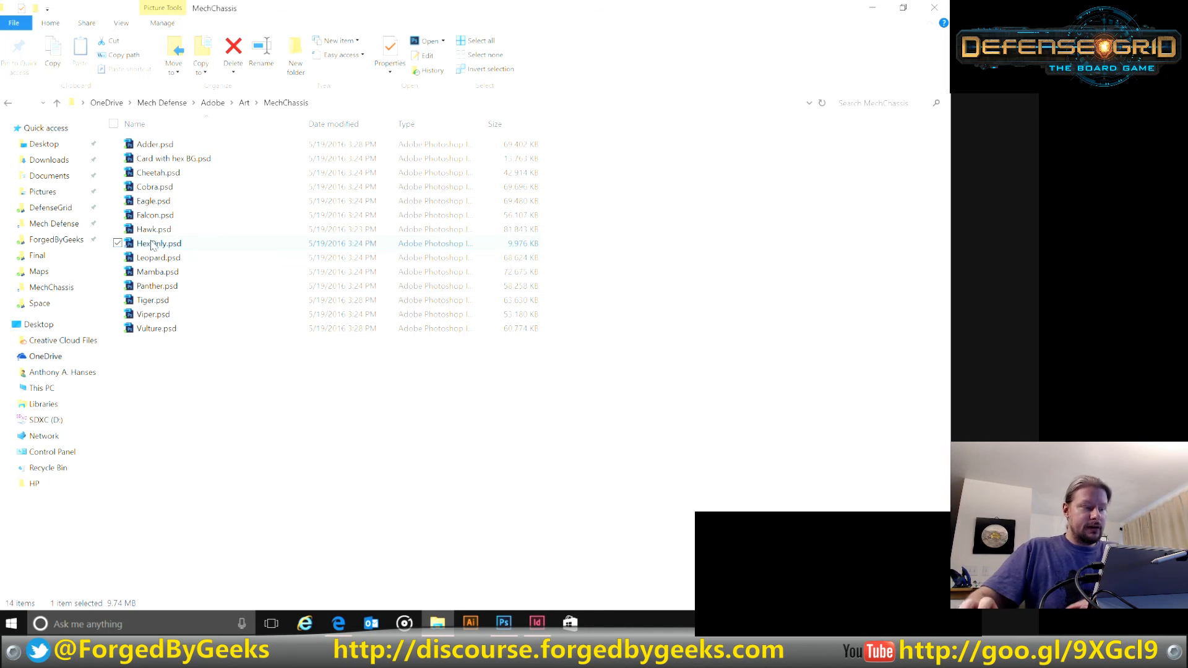
{"action": "left_click", "coordinate": [872, 8]}
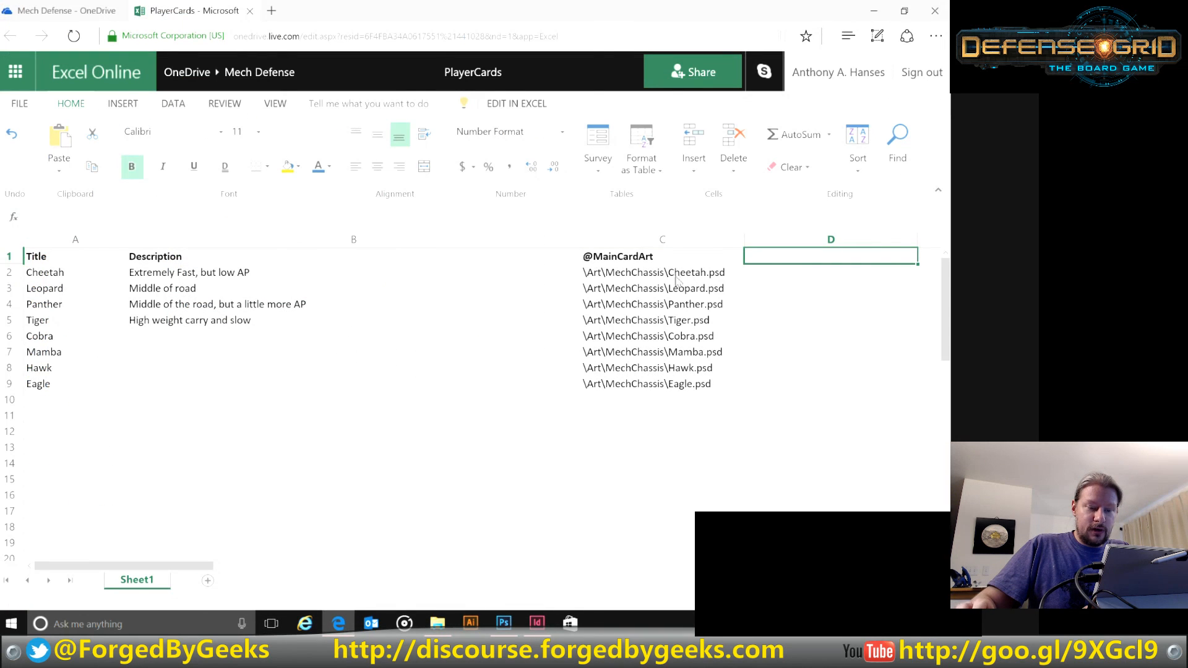
{"action": "left_click", "coordinate": [763, 257]}
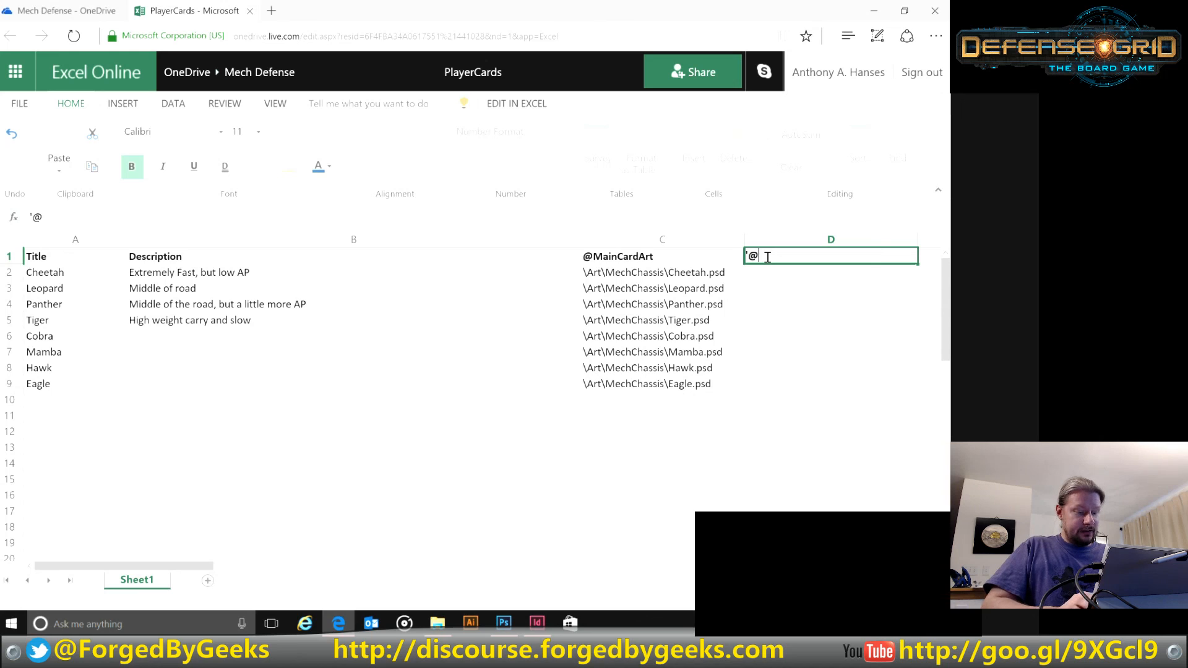
{"action": "type", "text": "CardBack"}
{"action": "key", "text": "Return"}
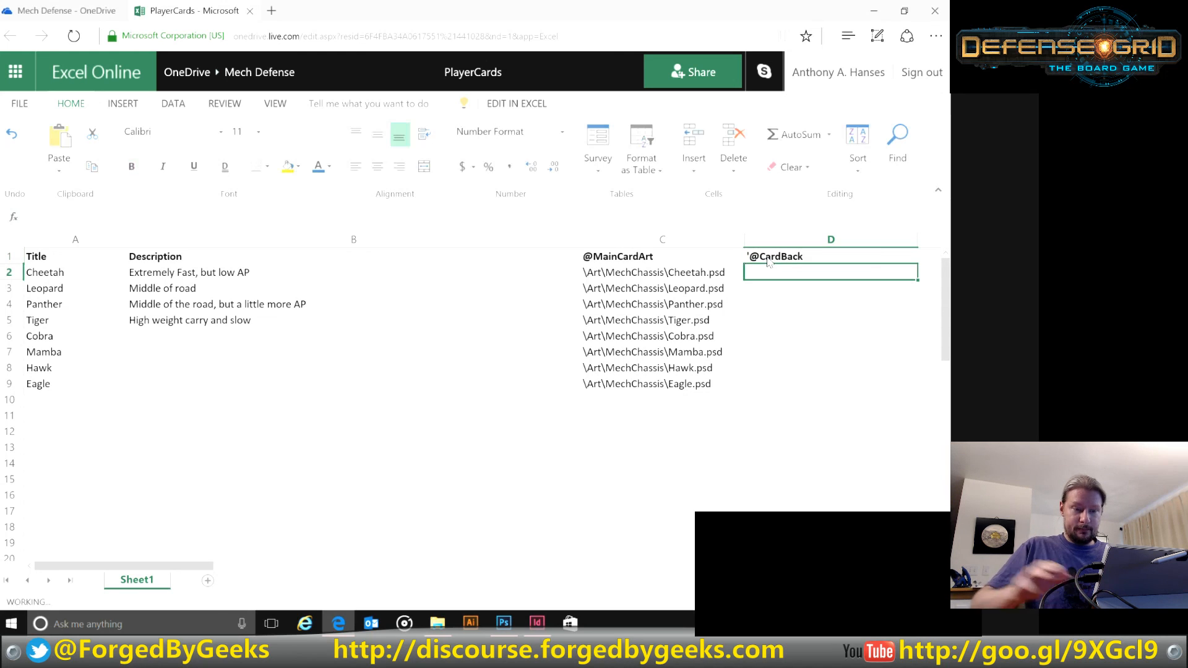
{"action": "left_click", "coordinate": [765, 258]}
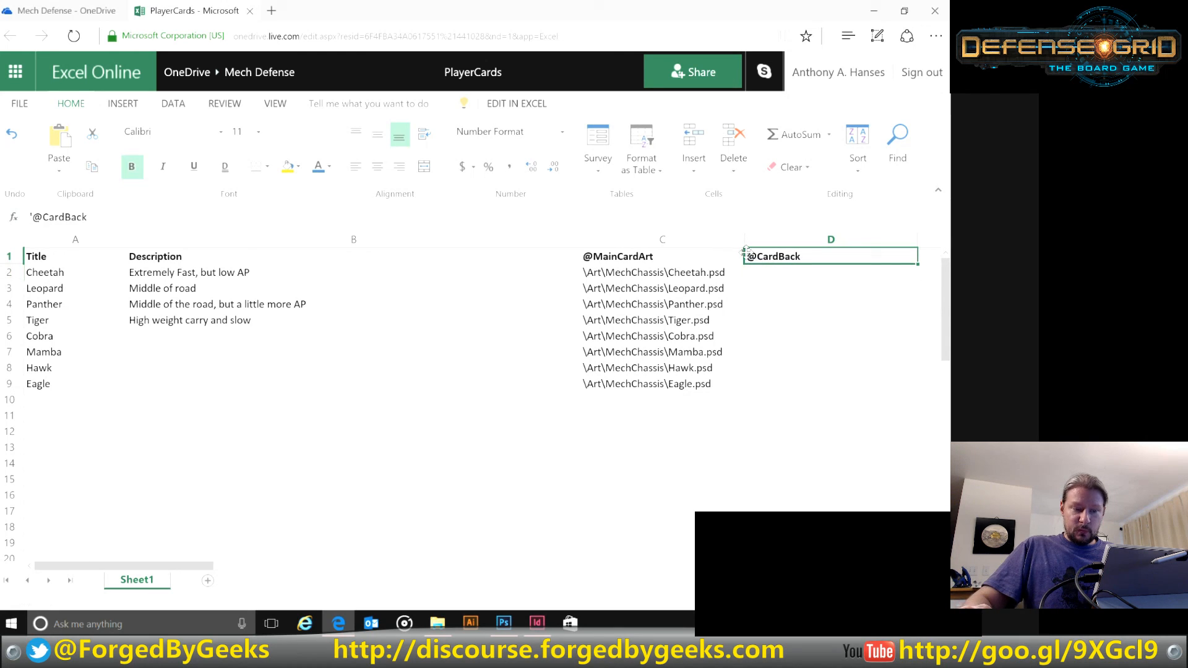
Step: Copy the Cheetah art path from C2 into D2 and edit it to \Art\MechChassis\HexBack.psd
{"action": "left_click", "coordinate": [773, 276]}
{"action": "left_click", "coordinate": [718, 280]}
{"action": "key", "text": "ctrl+c"}
{"action": "left_click", "coordinate": [785, 280]}
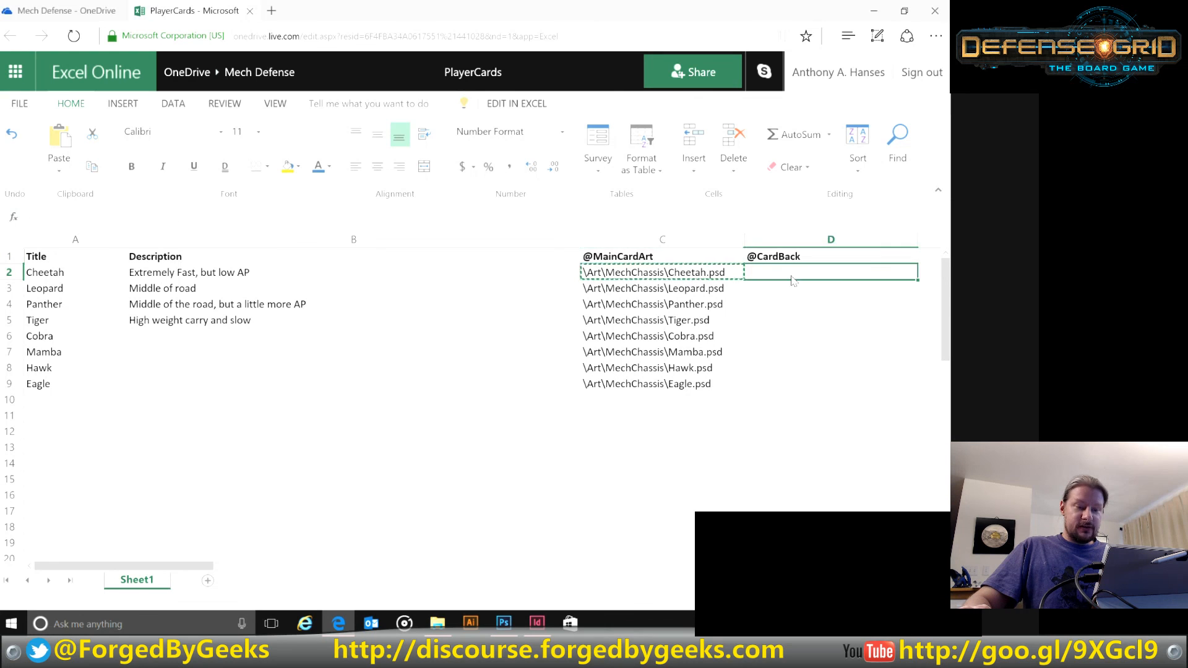
{"action": "key", "text": "ctrl+v"}
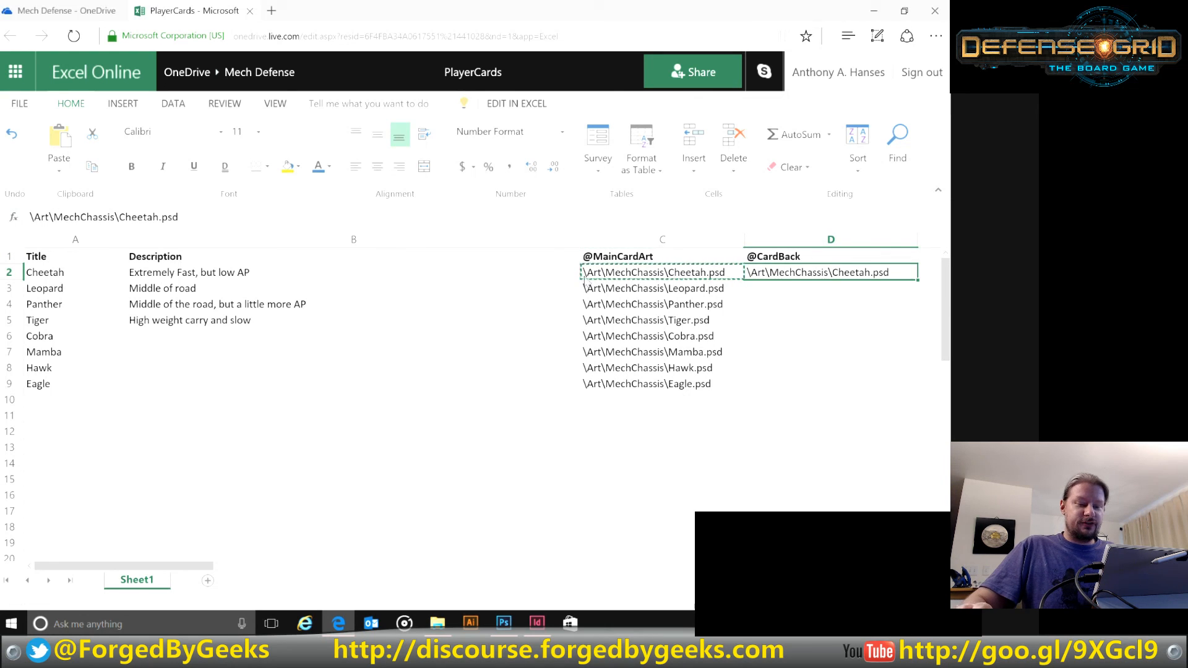
{"action": "left_click", "coordinate": [189, 214]}
{"action": "double_click", "coordinate": [140, 211]}
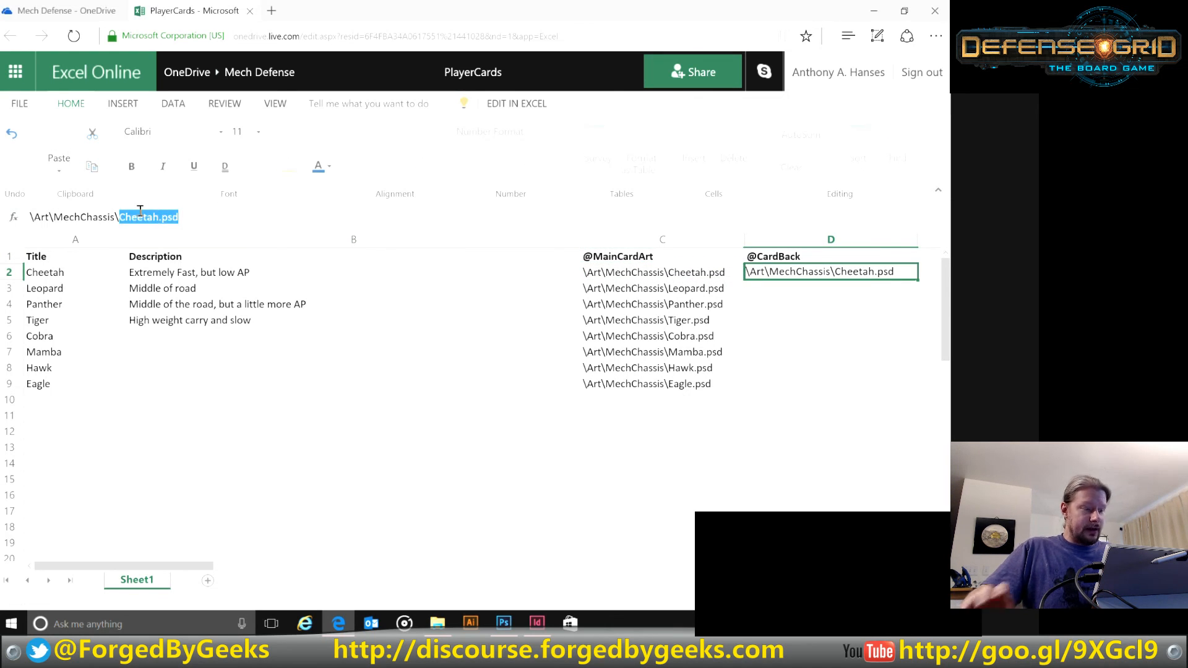
{"action": "type", "text": "HexBac"}
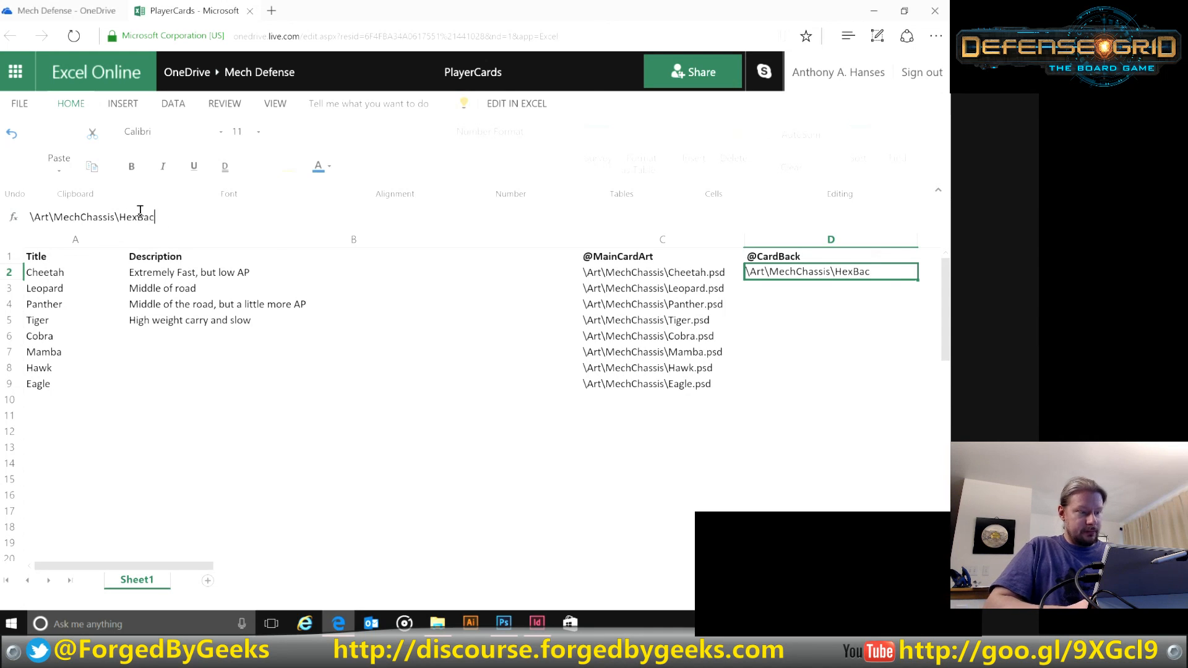
{"action": "type", "text": "k.psd"}
{"action": "key", "text": "Return"}
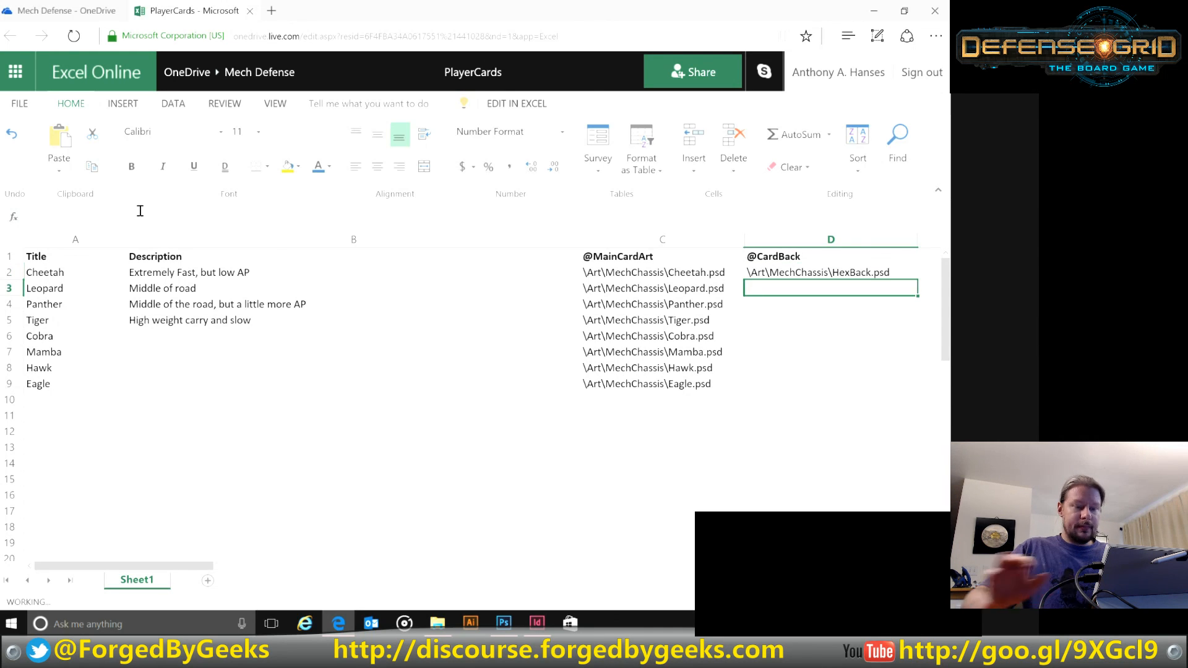
{"action": "left_click", "coordinate": [783, 276]}
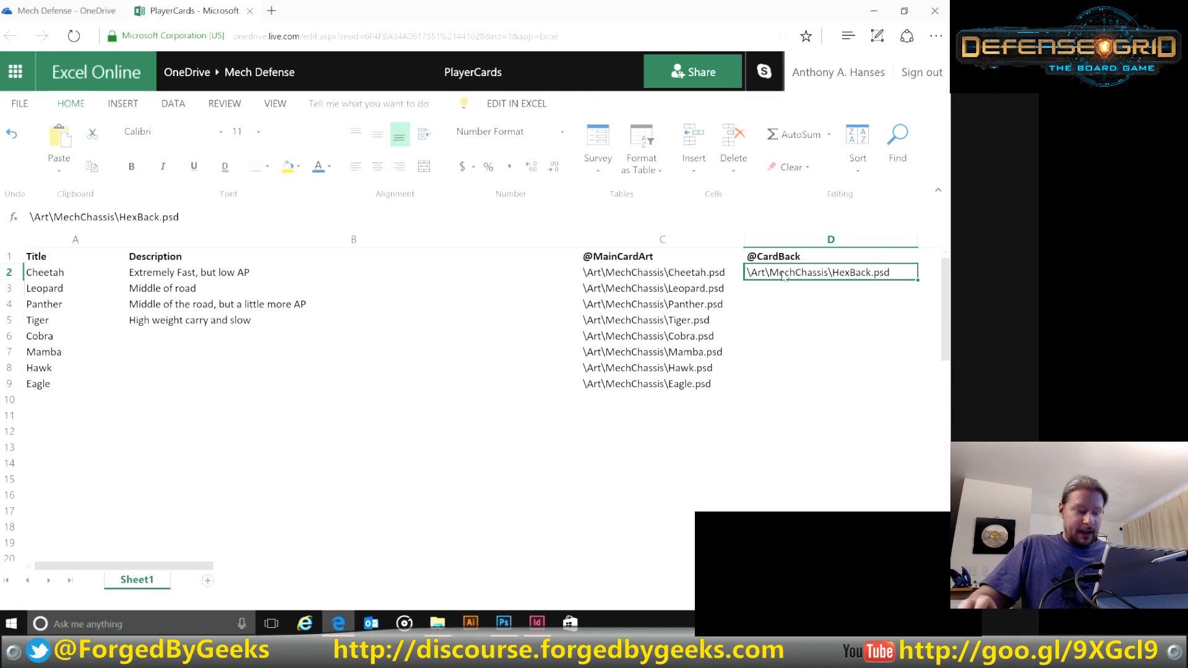
{"action": "left_click_drag", "start_coordinate": [787, 292], "coordinate": [787, 382]}
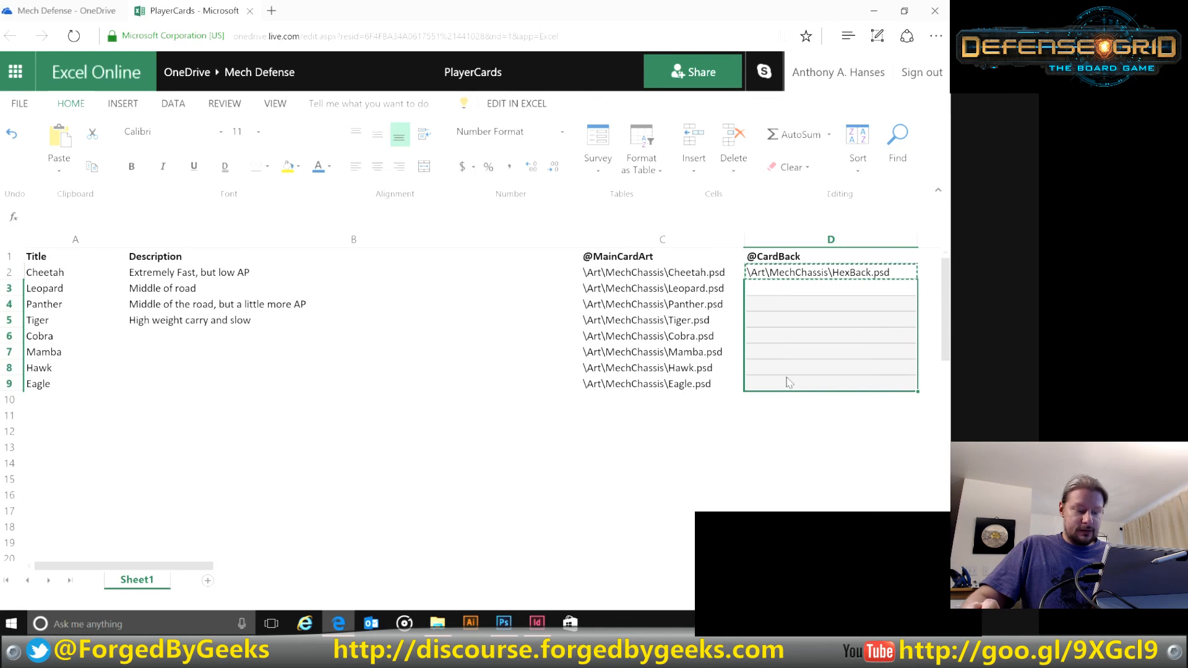
{"action": "key", "text": "ctrl+v"}
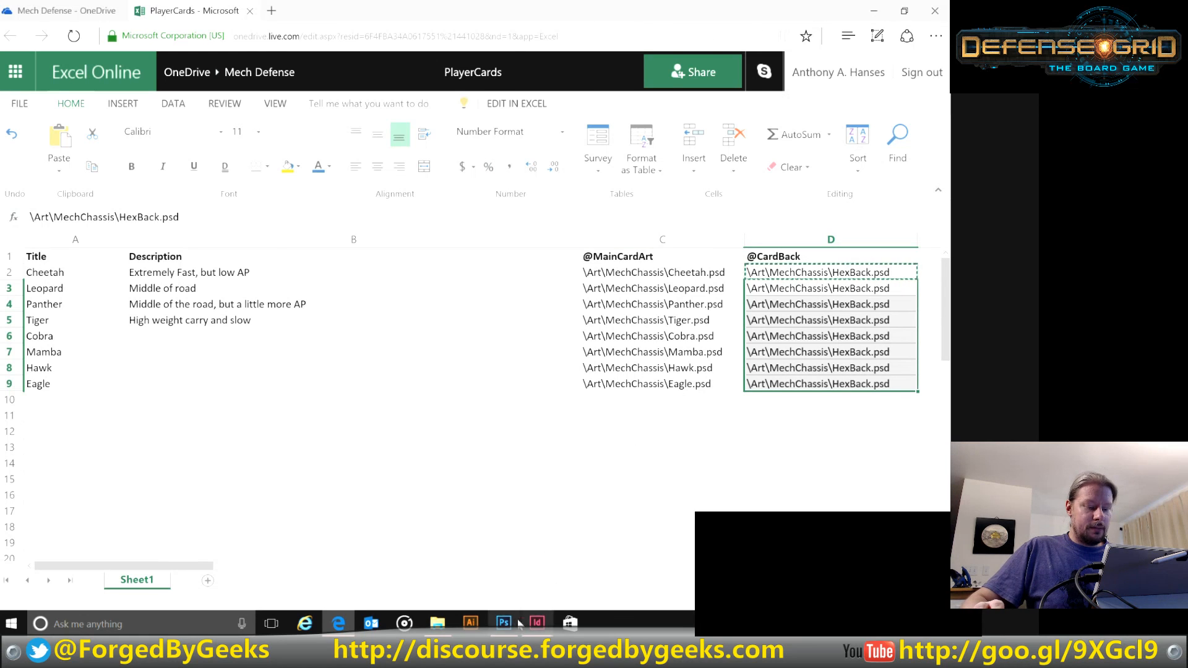
Step: Download a copy of the PlayerCards workbook, open it in desktop Excel and enable editing
{"action": "left_click", "coordinate": [536, 623]}
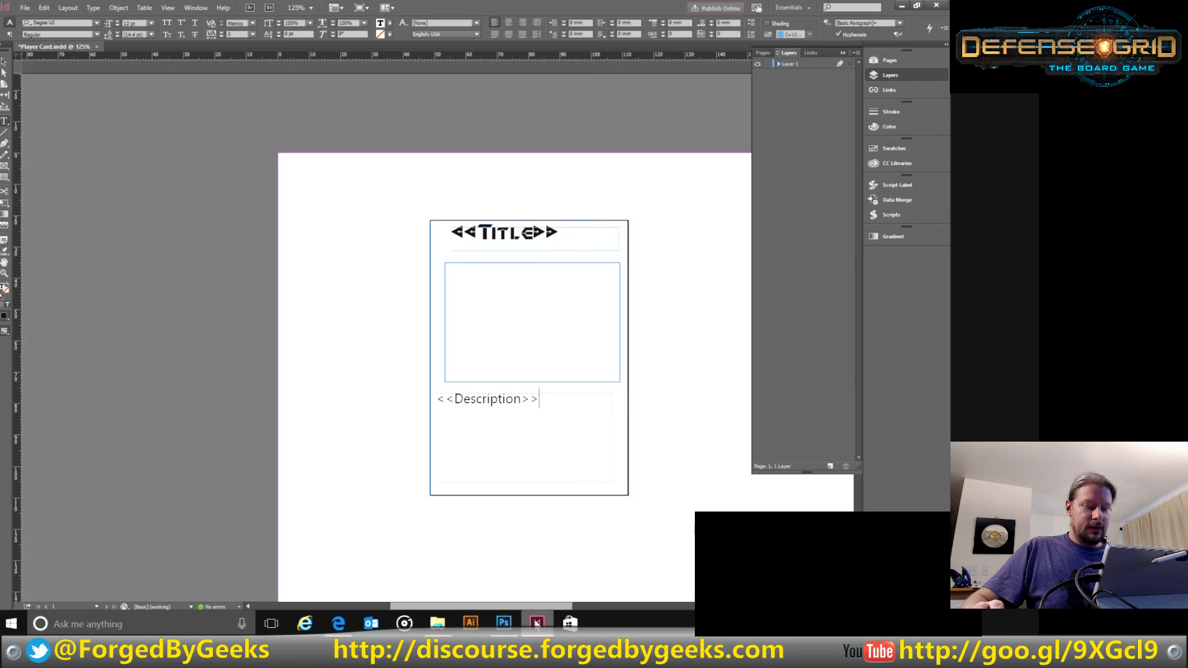
{"action": "left_click", "coordinate": [338, 623]}
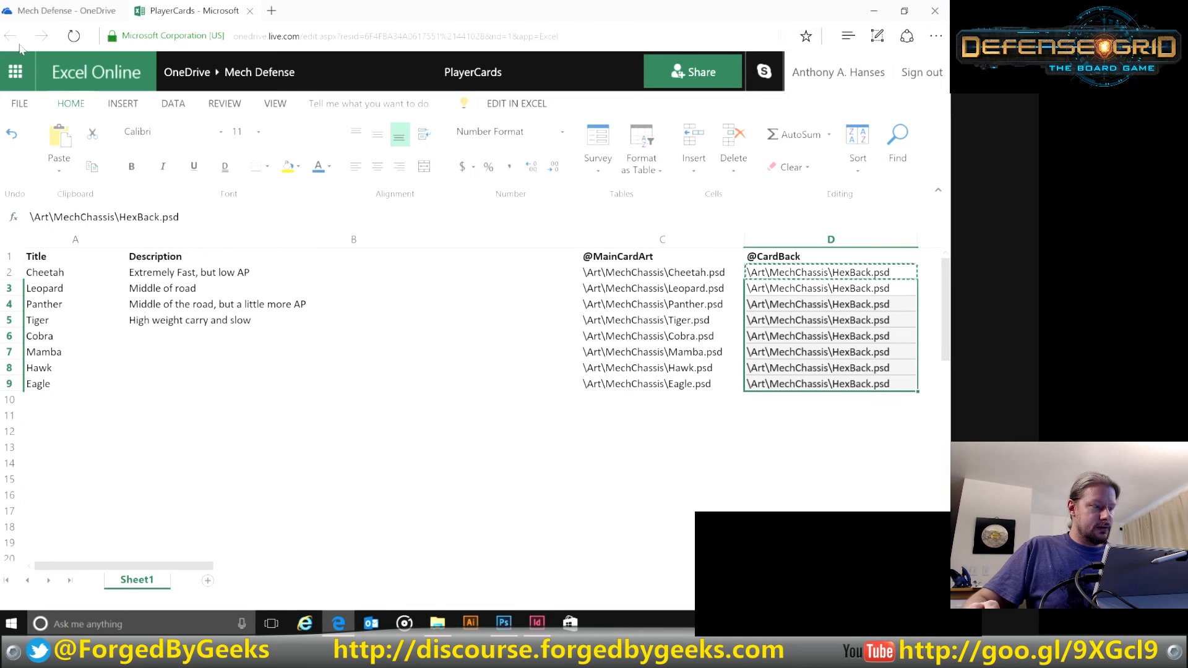
{"action": "left_click", "coordinate": [17, 104]}
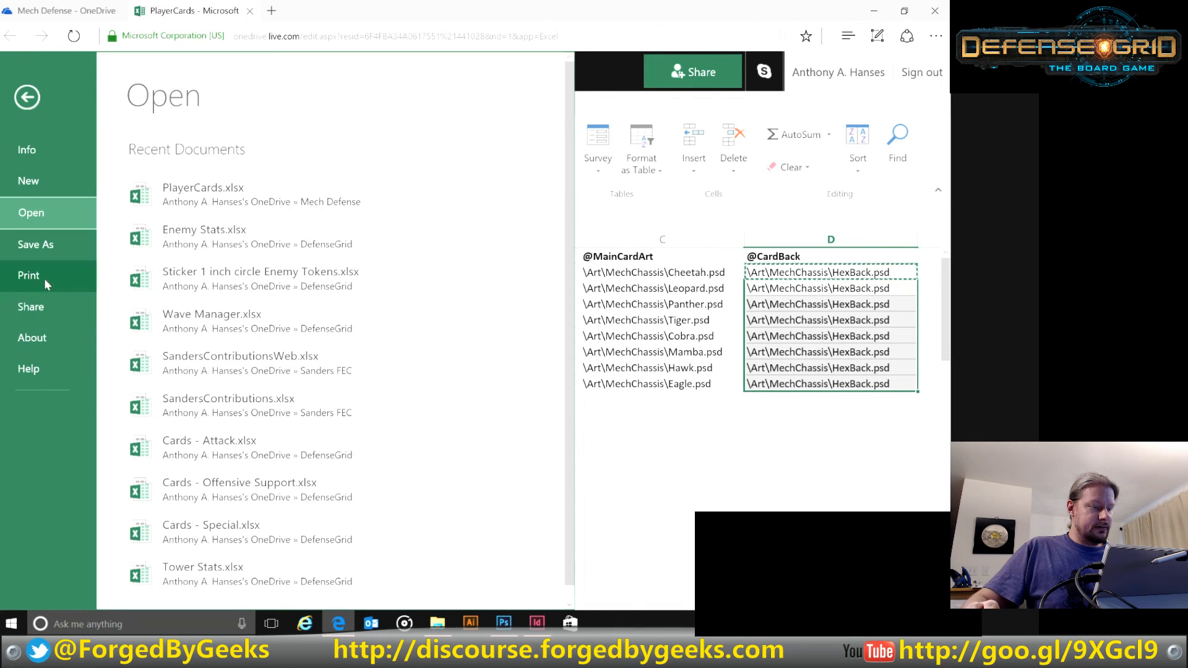
{"action": "left_click", "coordinate": [48, 254]}
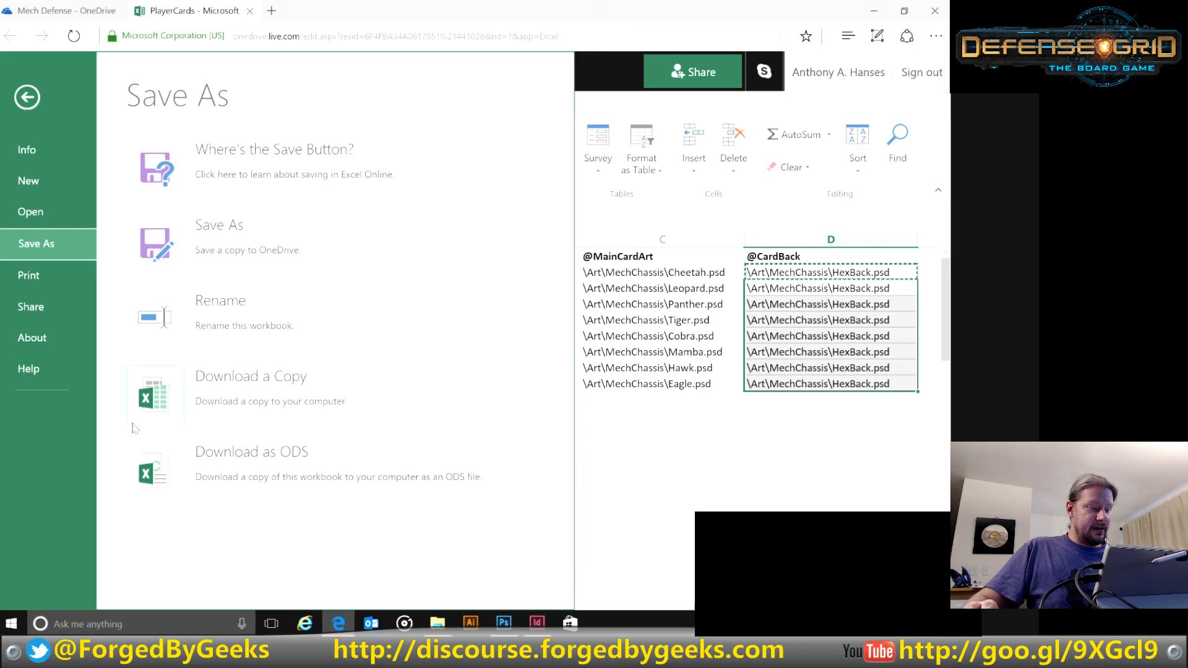
{"action": "left_click", "coordinate": [154, 393]}
{"action": "left_click", "coordinate": [555, 591]}
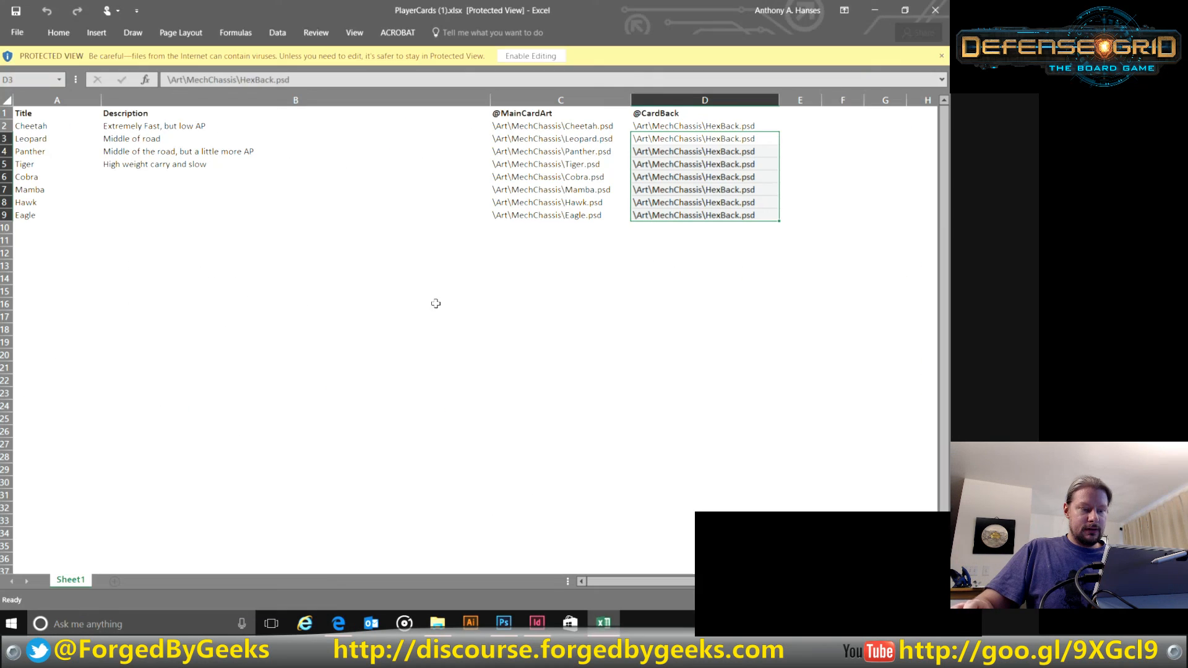
{"action": "left_click", "coordinate": [531, 55]}
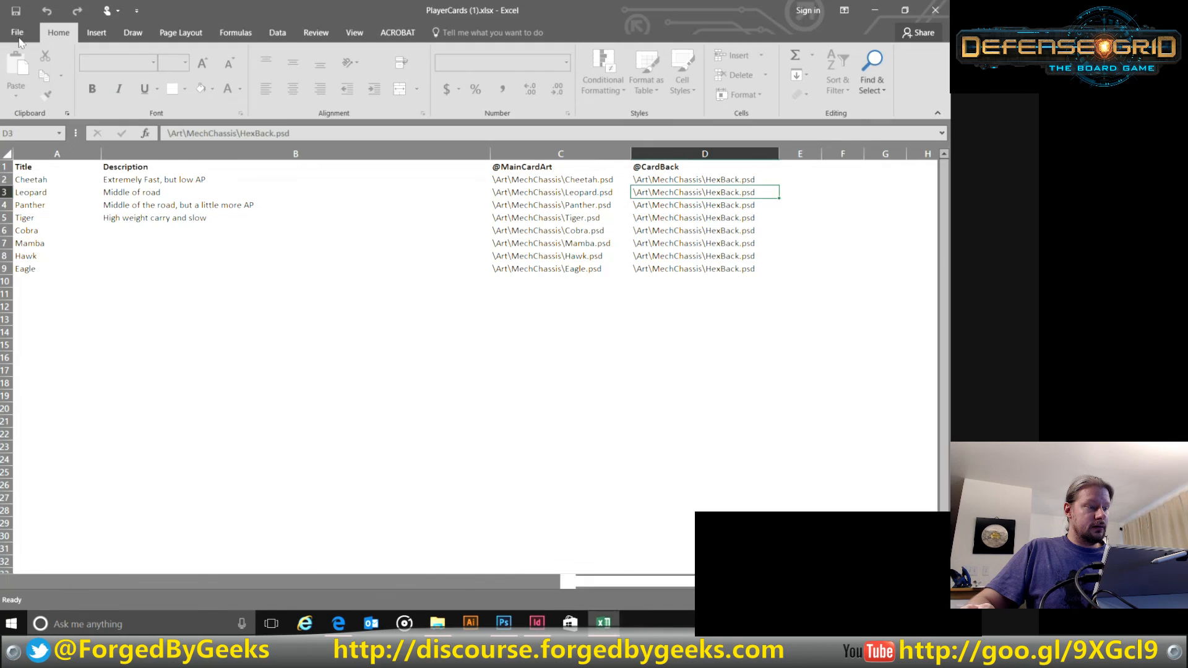
Step: Set up a Save As in CSV (Comma delimited) format to the Mech Defense > Adobe folder on the personal OneDrive
{"action": "left_click", "coordinate": [19, 36]}
{"action": "left_click", "coordinate": [28, 146]}
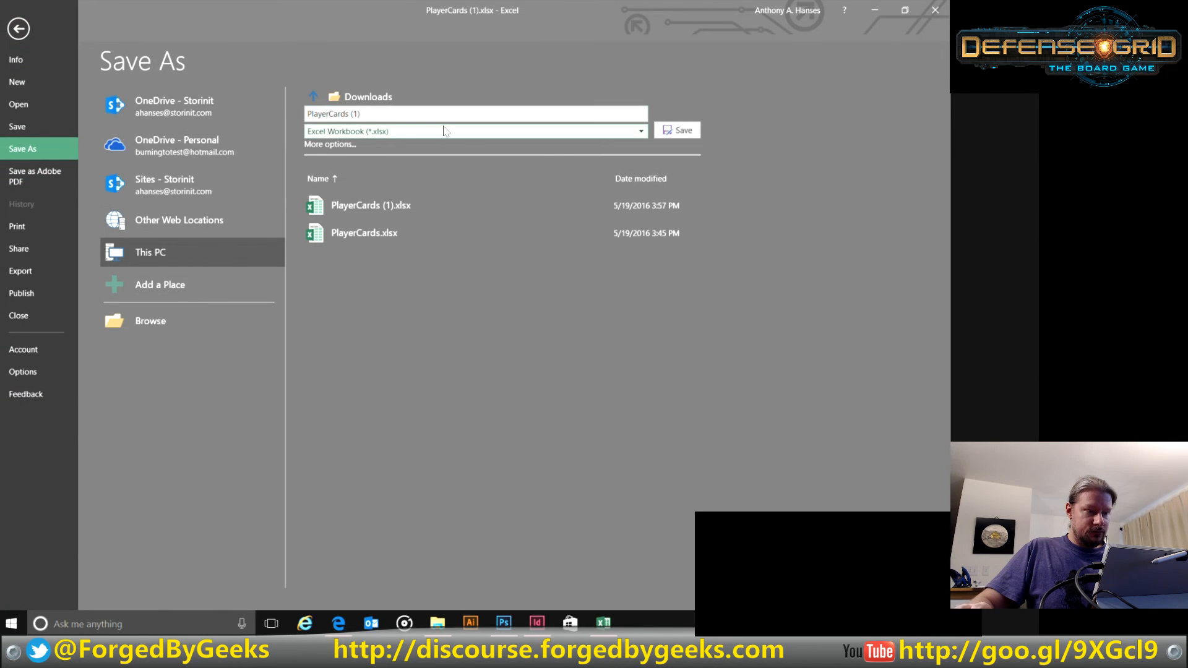
{"action": "left_click", "coordinate": [185, 146]}
{"action": "left_click", "coordinate": [365, 131]}
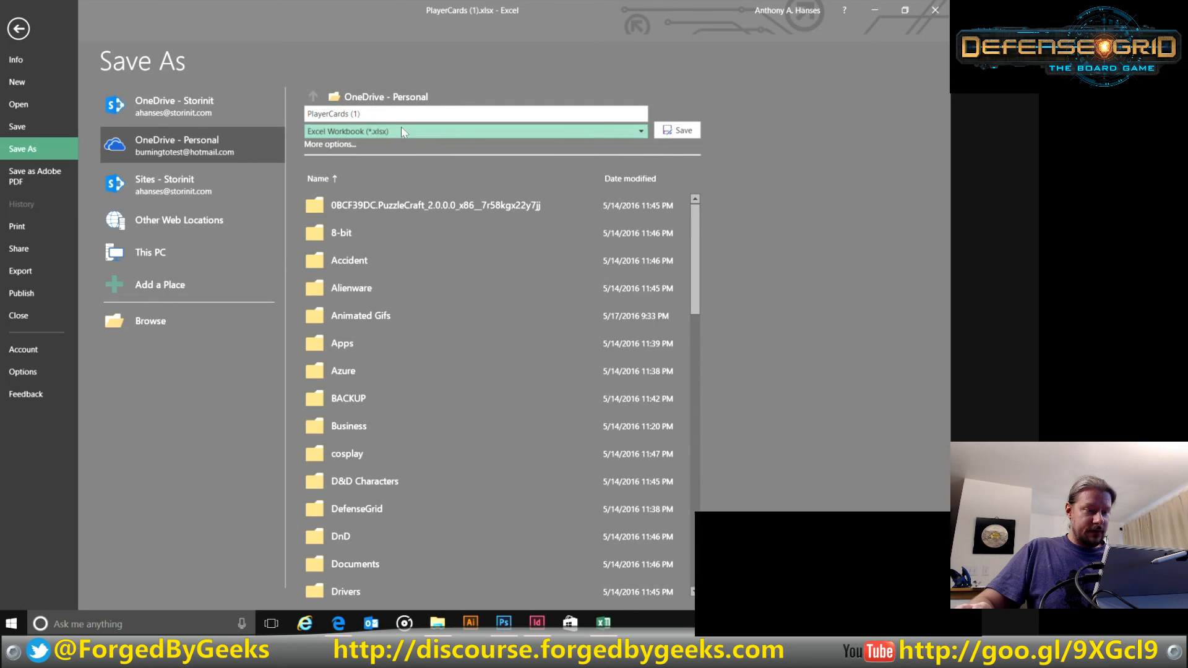
{"action": "left_click", "coordinate": [352, 324]}
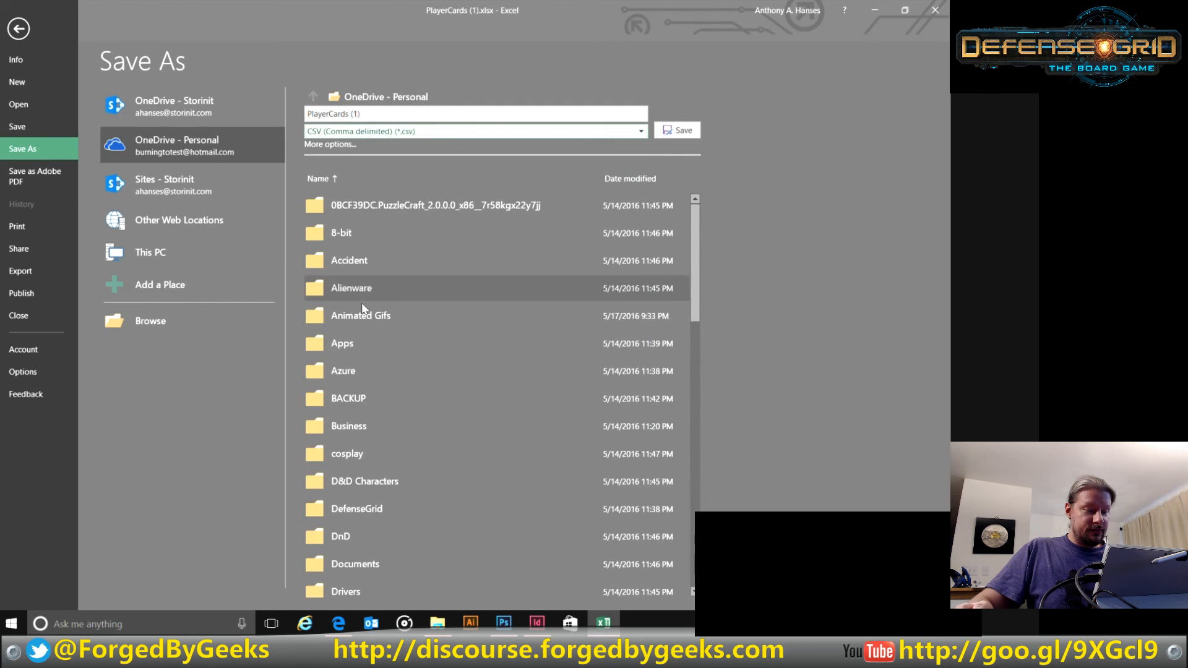
{"action": "scroll", "coordinate": [386, 508], "scroll_direction": "down", "scroll_amount": 5}
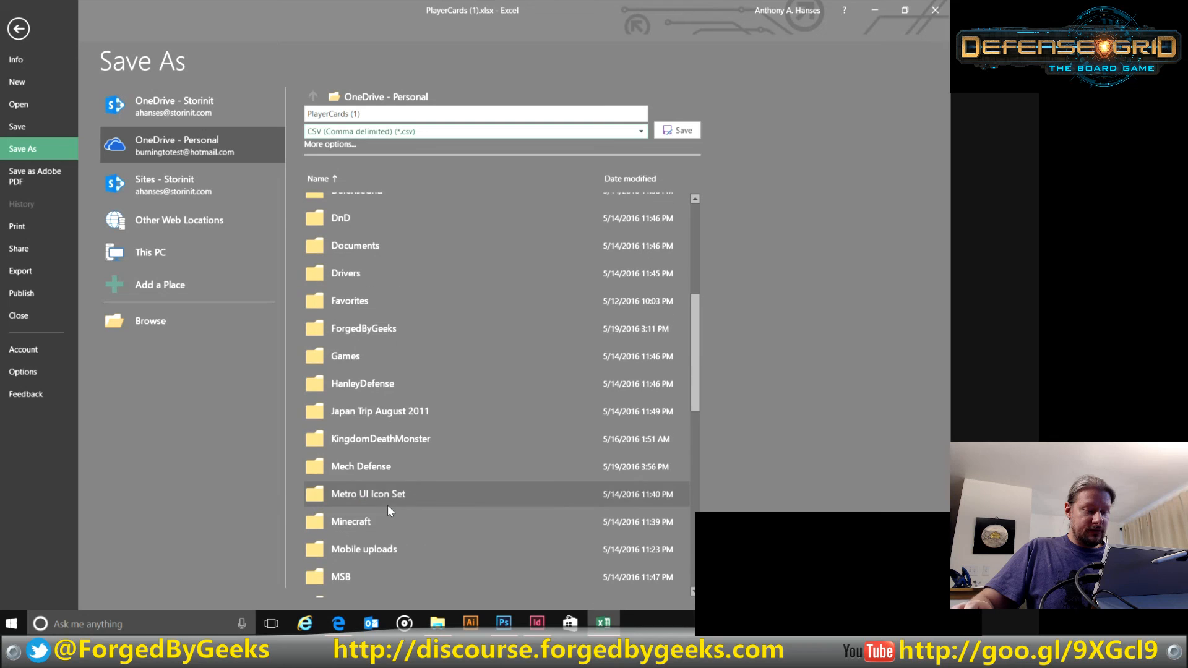
{"action": "left_click", "coordinate": [384, 465]}
{"action": "left_click", "coordinate": [376, 202]}
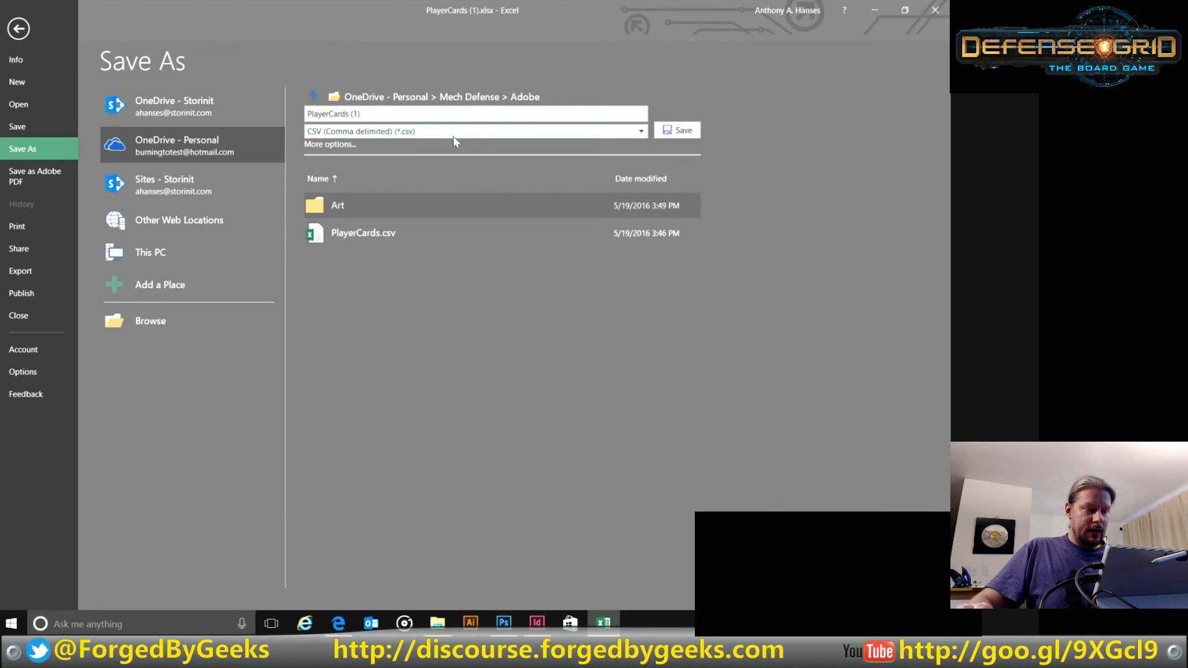
Step: Save over the existing PlayerCards.csv, accepting the replacement and CSV format, and close the workbook in desktop Excel
{"action": "left_click", "coordinate": [383, 113]}
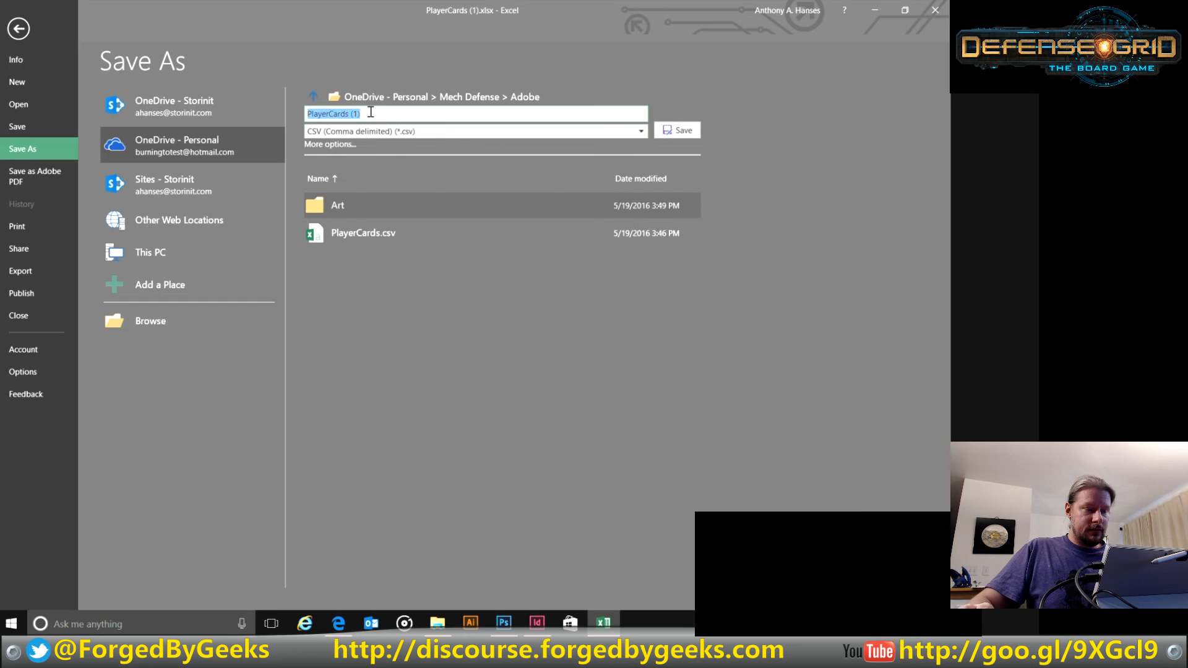
{"action": "left_click", "coordinate": [363, 243]}
{"action": "left_click", "coordinate": [697, 129]}
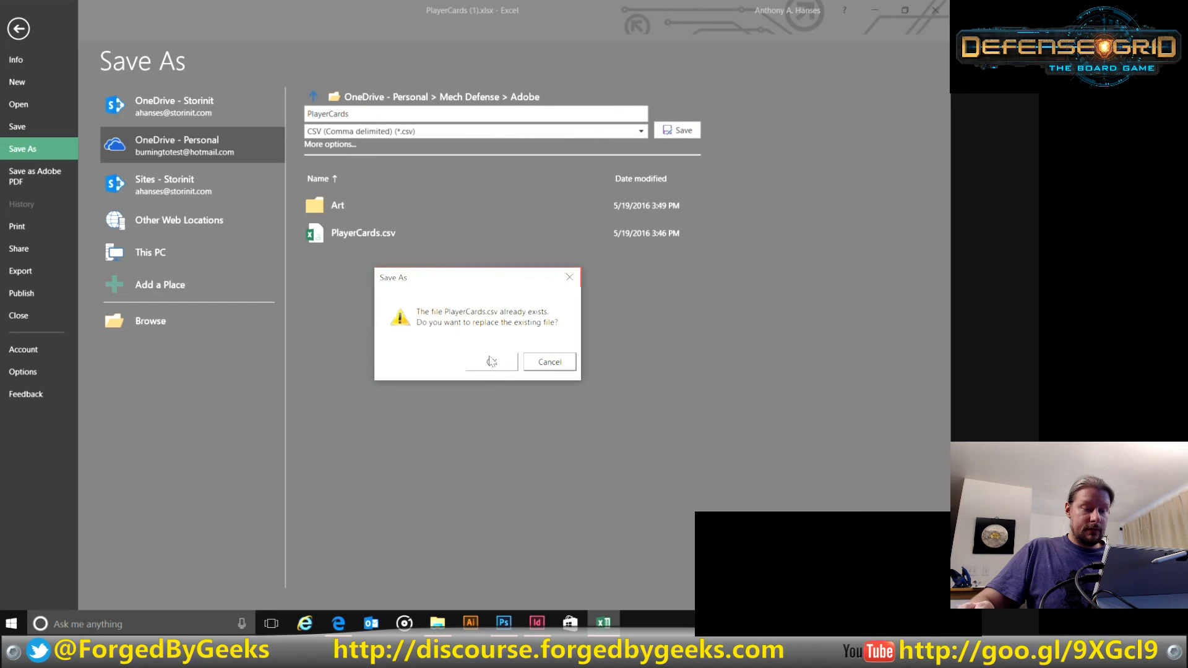
{"action": "left_click", "coordinate": [491, 362]}
{"action": "left_click", "coordinate": [441, 350]}
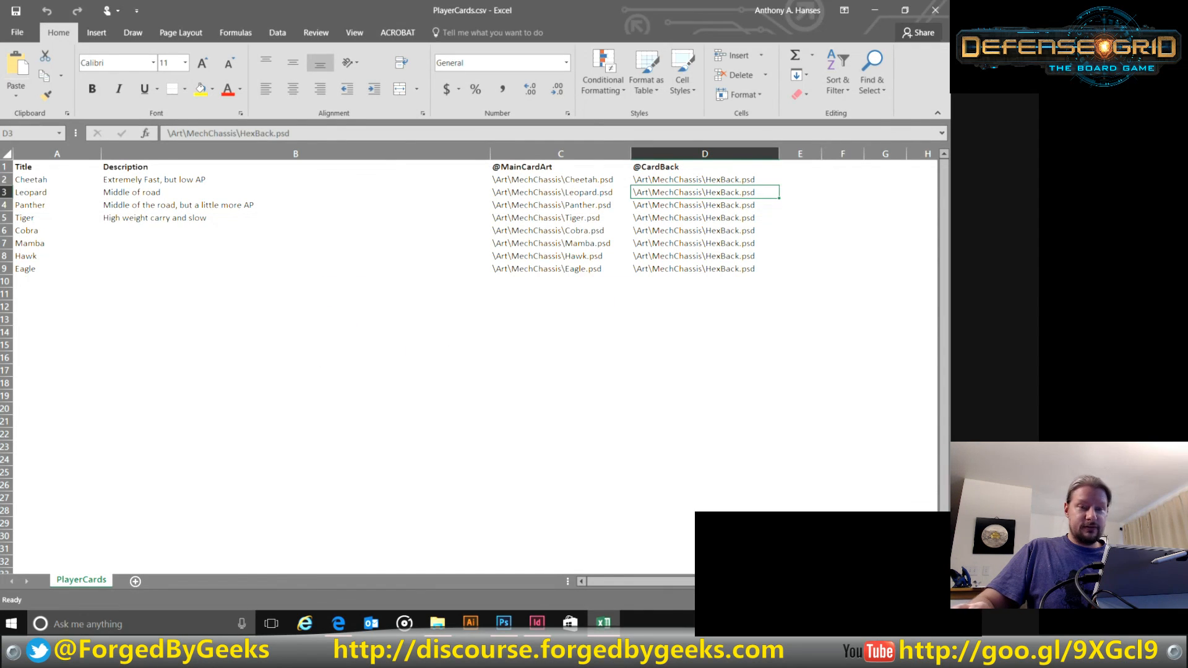
{"action": "left_click", "coordinate": [934, 10]}
{"action": "left_click", "coordinate": [473, 326]}
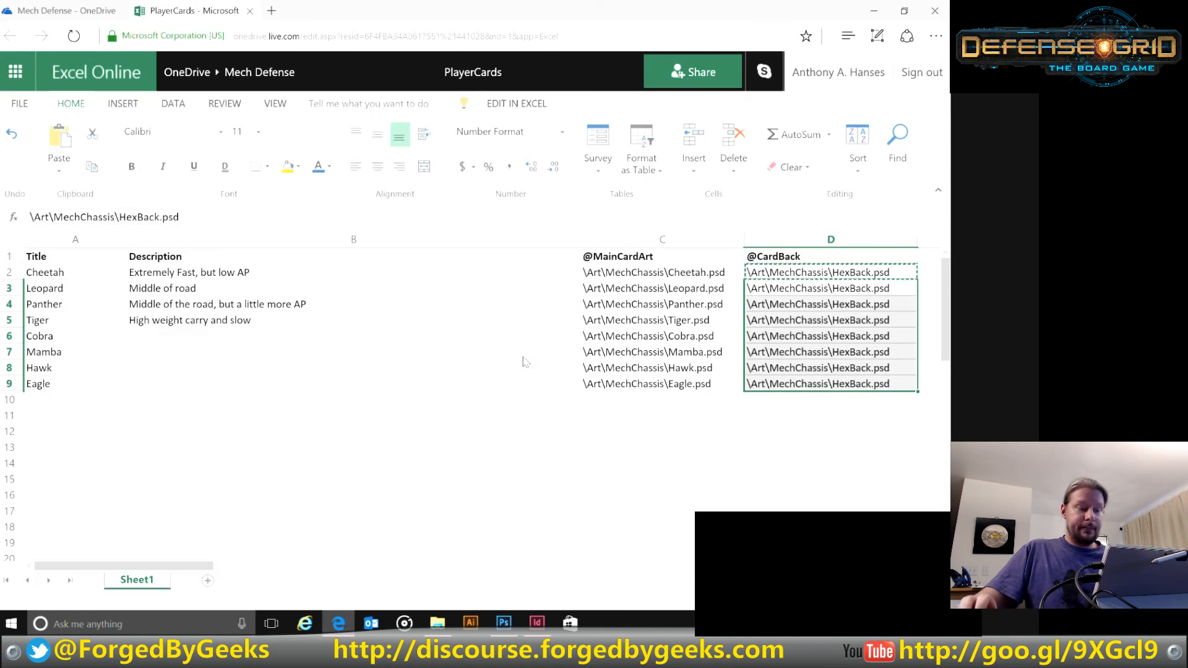
Step: Switch to the Player Card document in InDesign, update the modified PlayerCards.csv link and show the data merge fields
{"action": "left_click", "coordinate": [538, 623]}
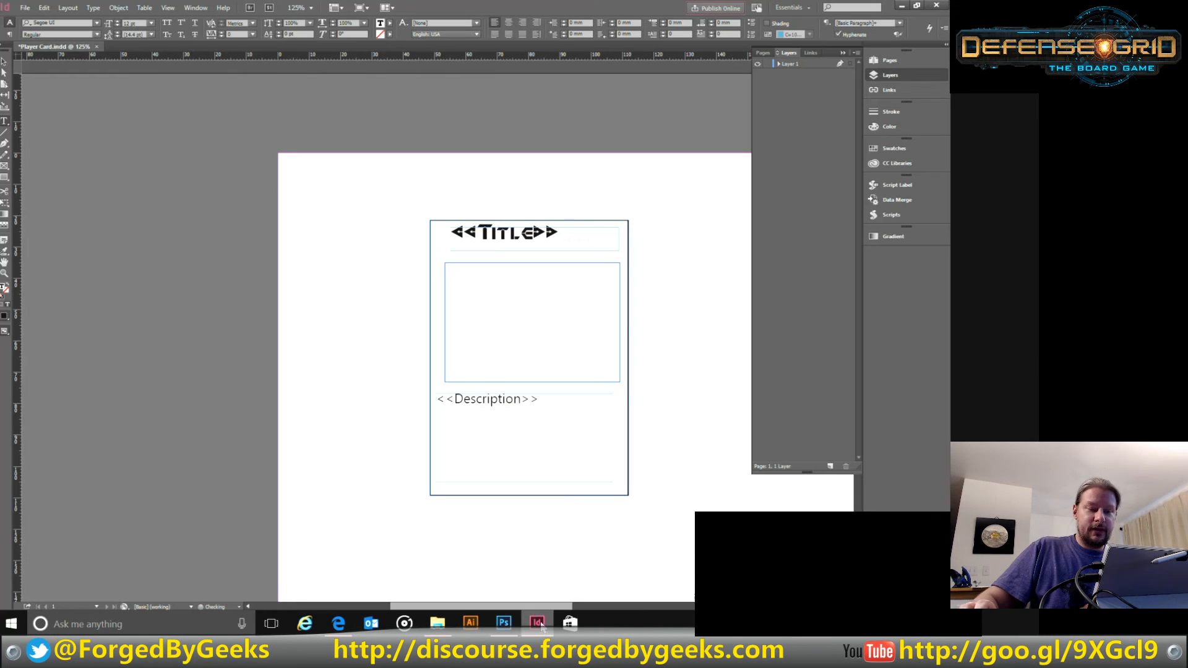
{"action": "left_click_drag", "start_coordinate": [542, 607], "coordinate": [572, 608]}
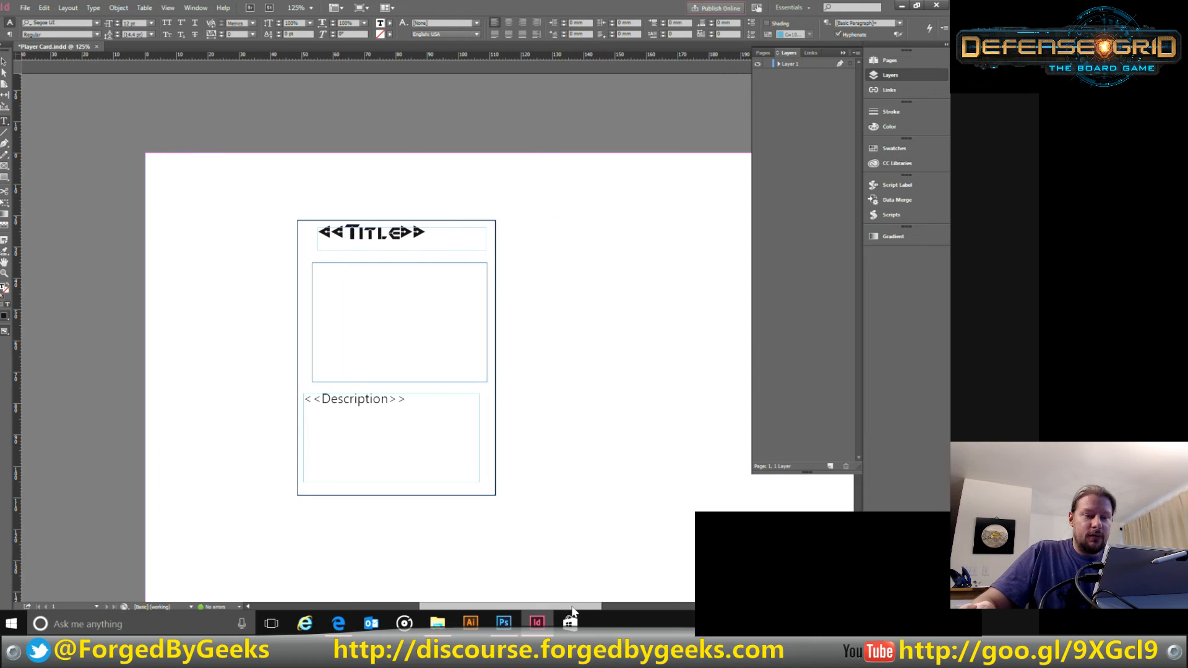
{"action": "left_click", "coordinate": [884, 197]}
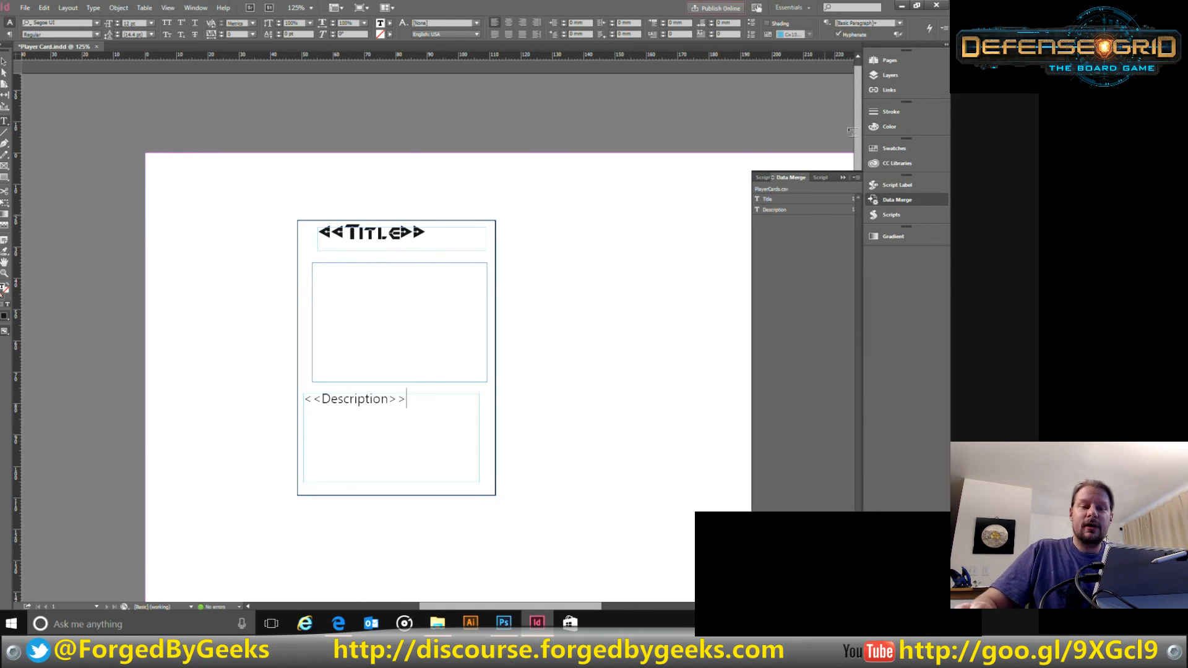
{"action": "left_click", "coordinate": [882, 92]}
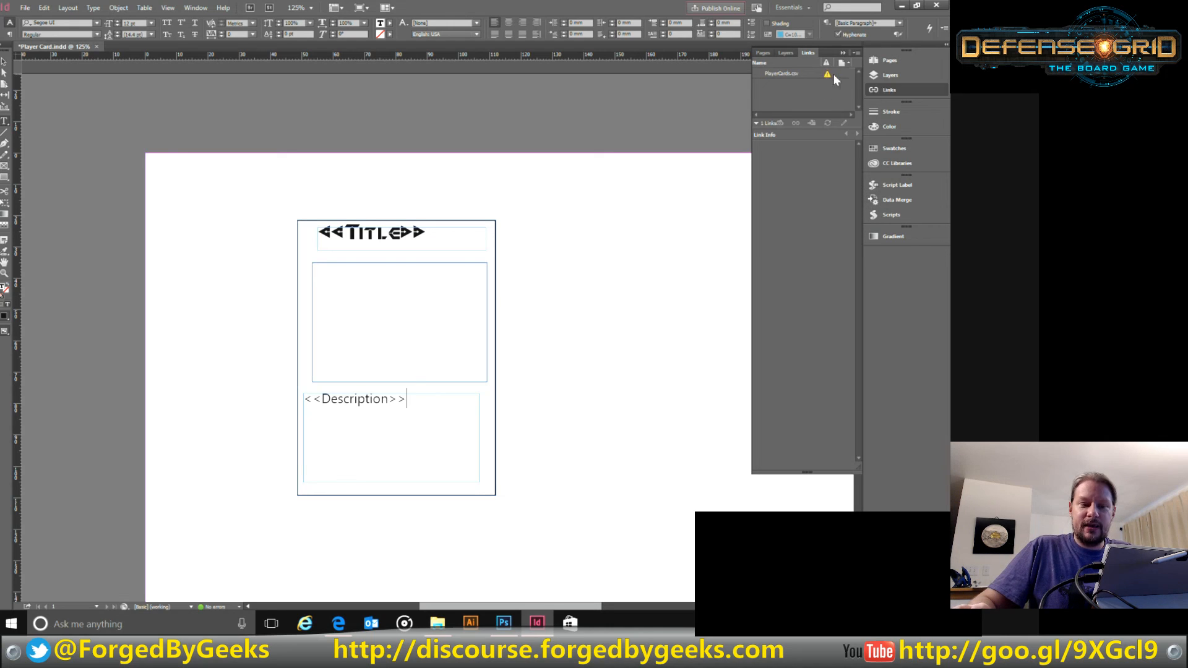
{"action": "mouse_move", "coordinate": [828, 75]}
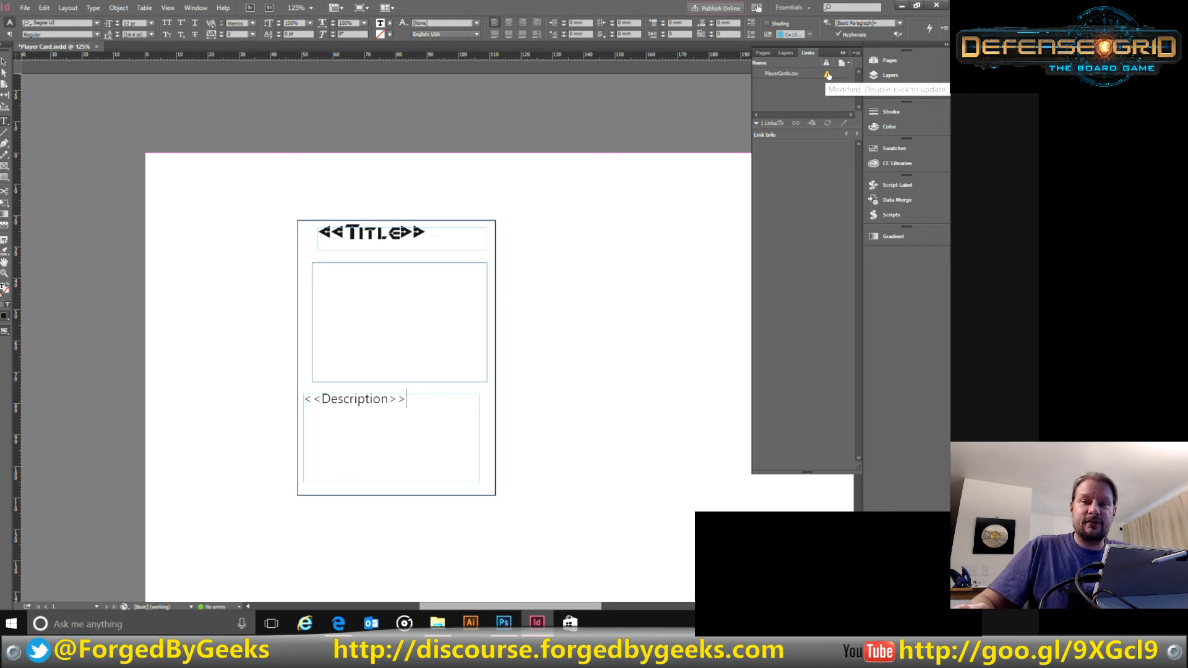
{"action": "left_click", "coordinate": [791, 75]}
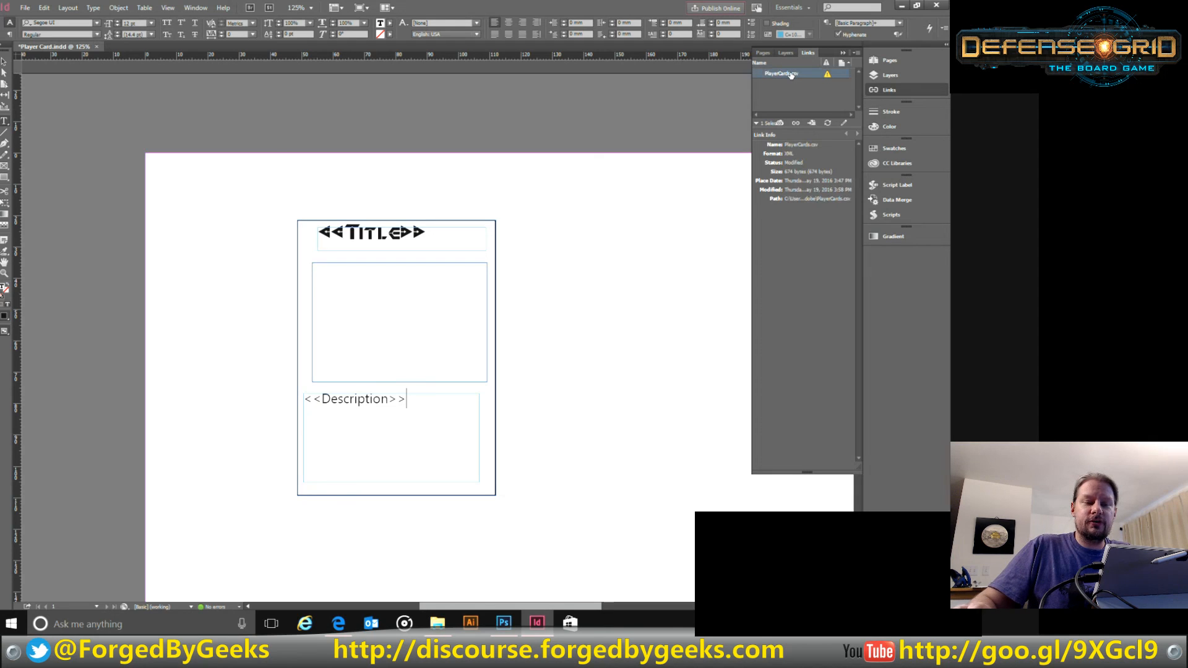
{"action": "right_click", "coordinate": [790, 75]}
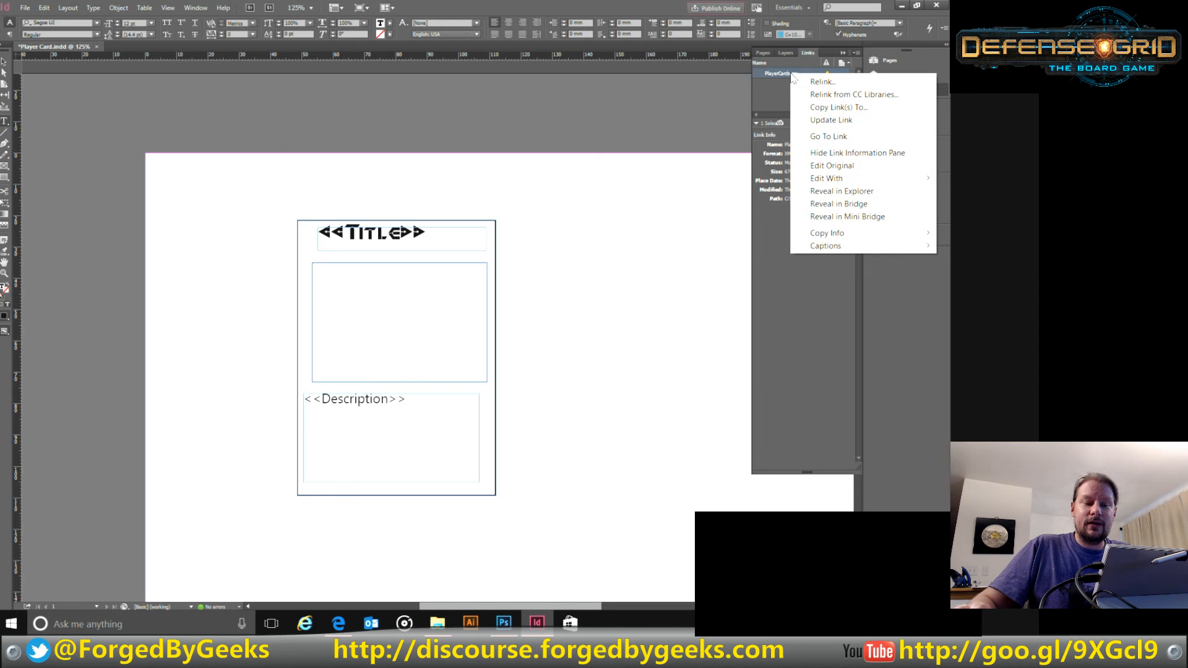
{"action": "left_click", "coordinate": [832, 120]}
{"action": "left_click", "coordinate": [902, 201]}
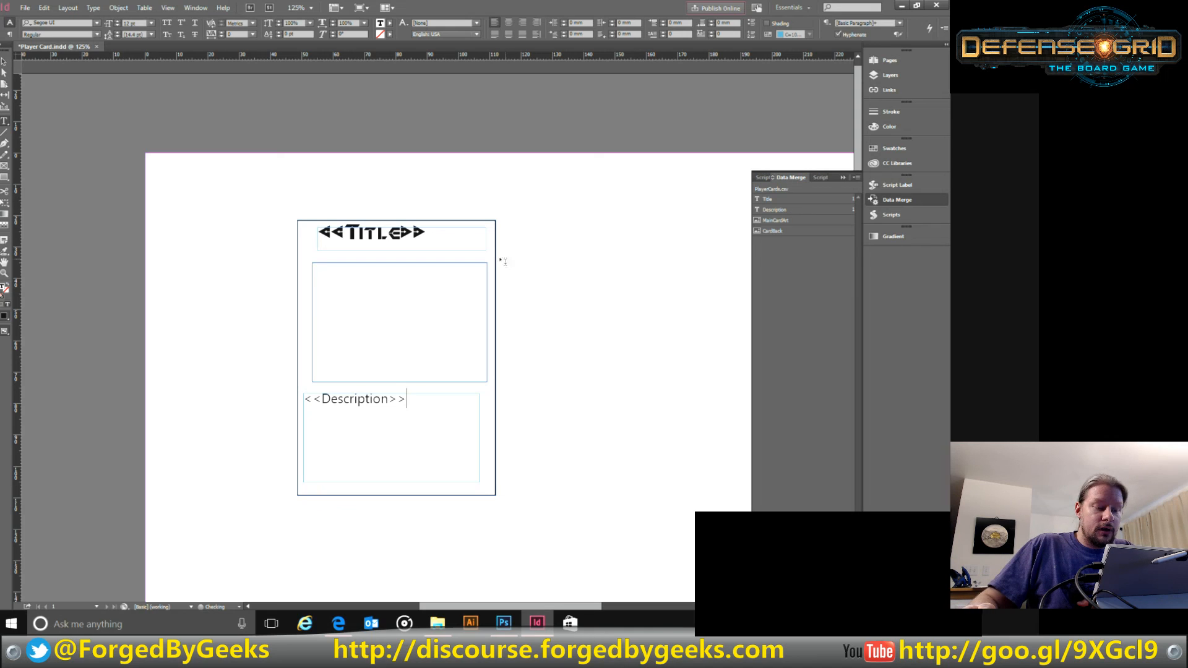
Step: Select the empty graphic frame between the Title and Description fields and set its stroke to None
{"action": "left_click", "coordinate": [4, 63]}
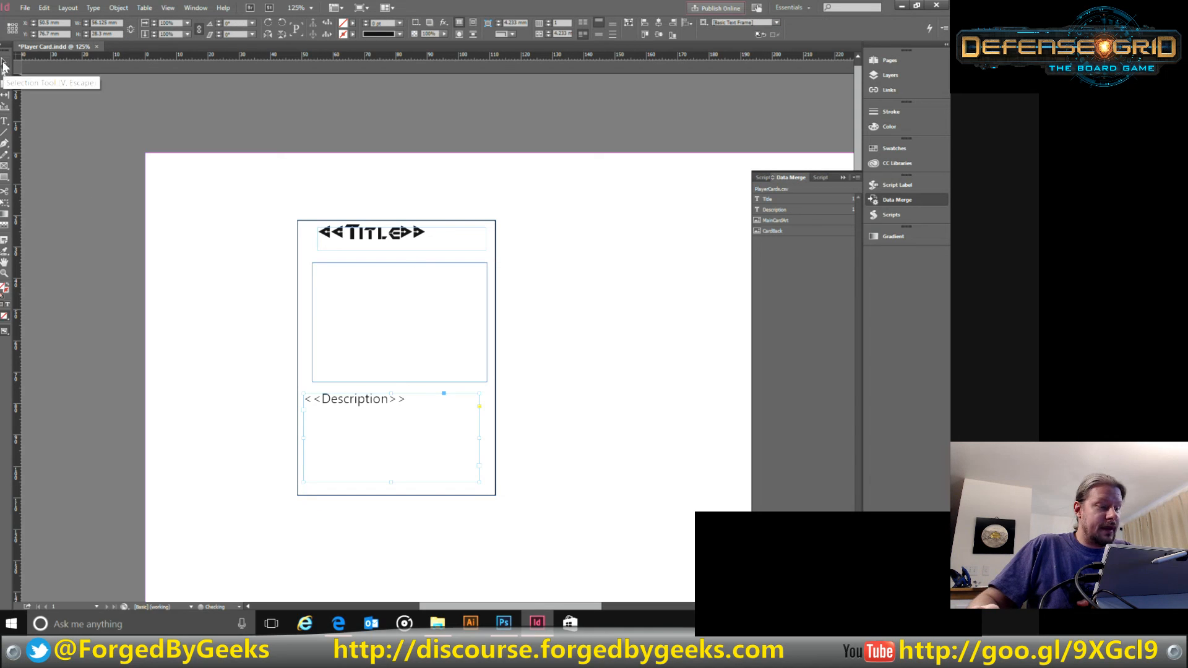
{"action": "left_click", "coordinate": [378, 322]}
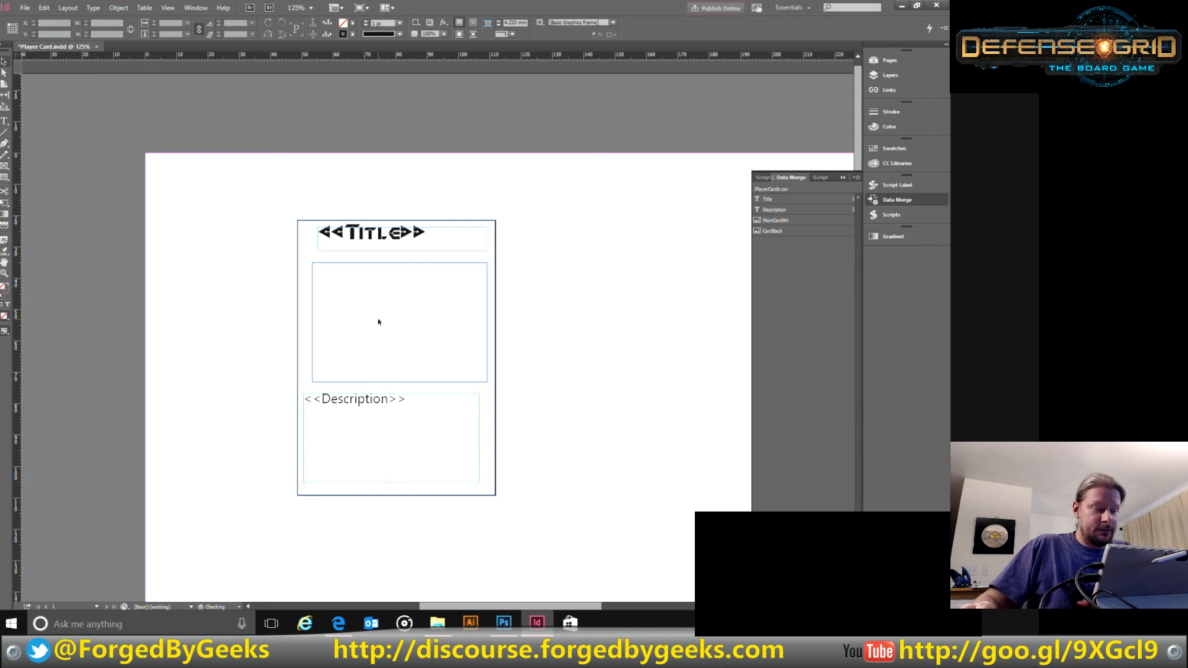
{"action": "left_click", "coordinate": [313, 267]}
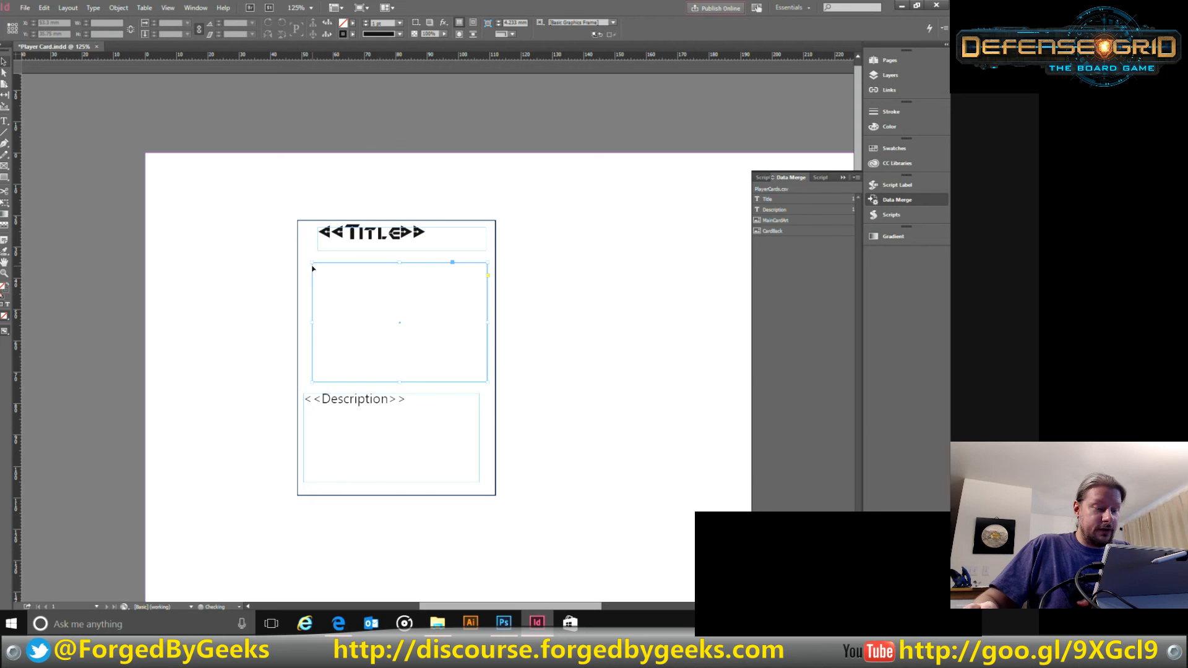
{"action": "left_click", "coordinate": [351, 35]}
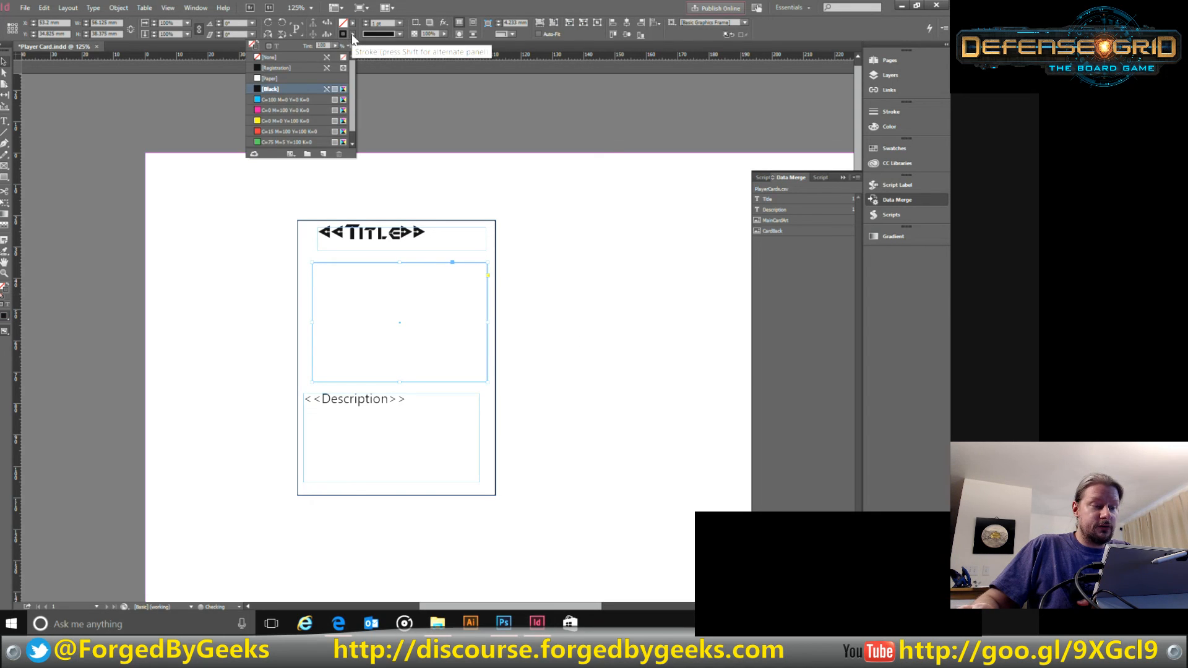
{"action": "left_click", "coordinate": [290, 57]}
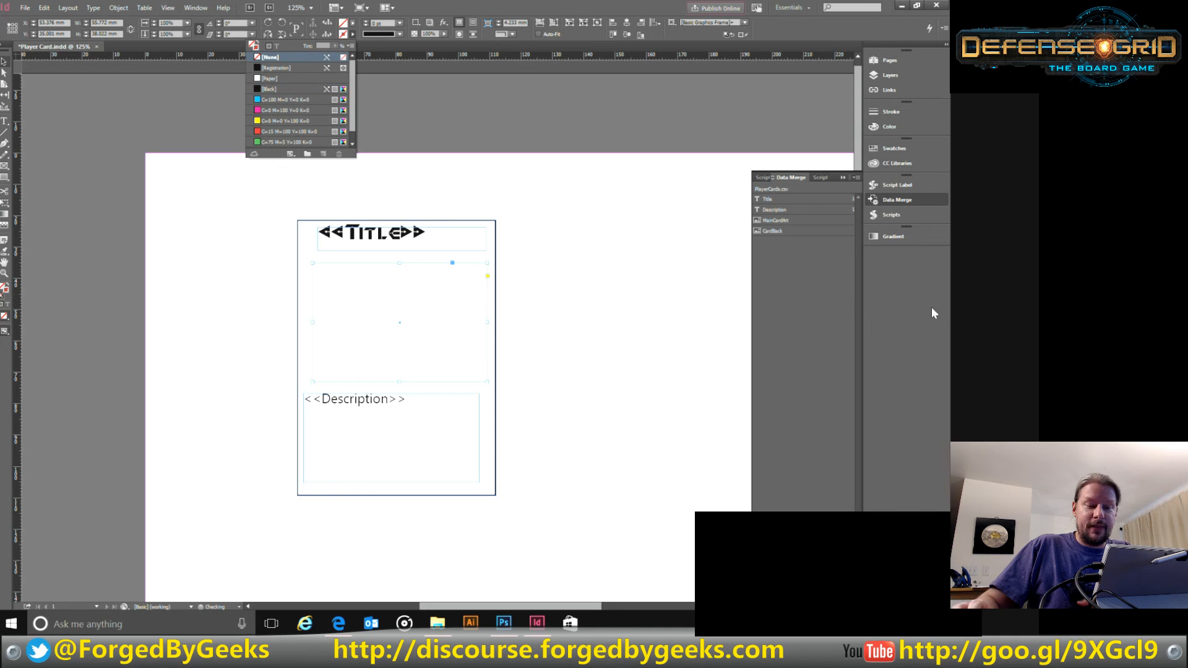
Step: Assign the MainCardArt image field to the borderless art frame, nudging it slightly left, and assign CardBack to the card's outer frame
{"action": "left_click", "coordinate": [776, 220]}
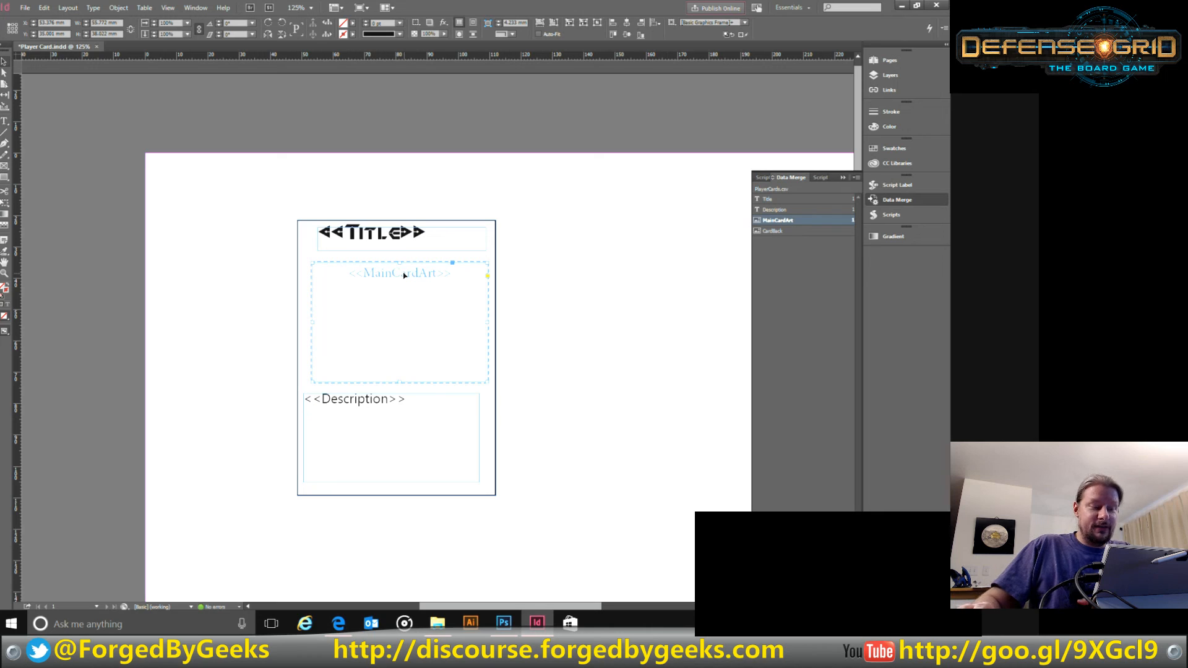
{"action": "left_click_drag", "start_coordinate": [404, 273], "coordinate": [400, 275]}
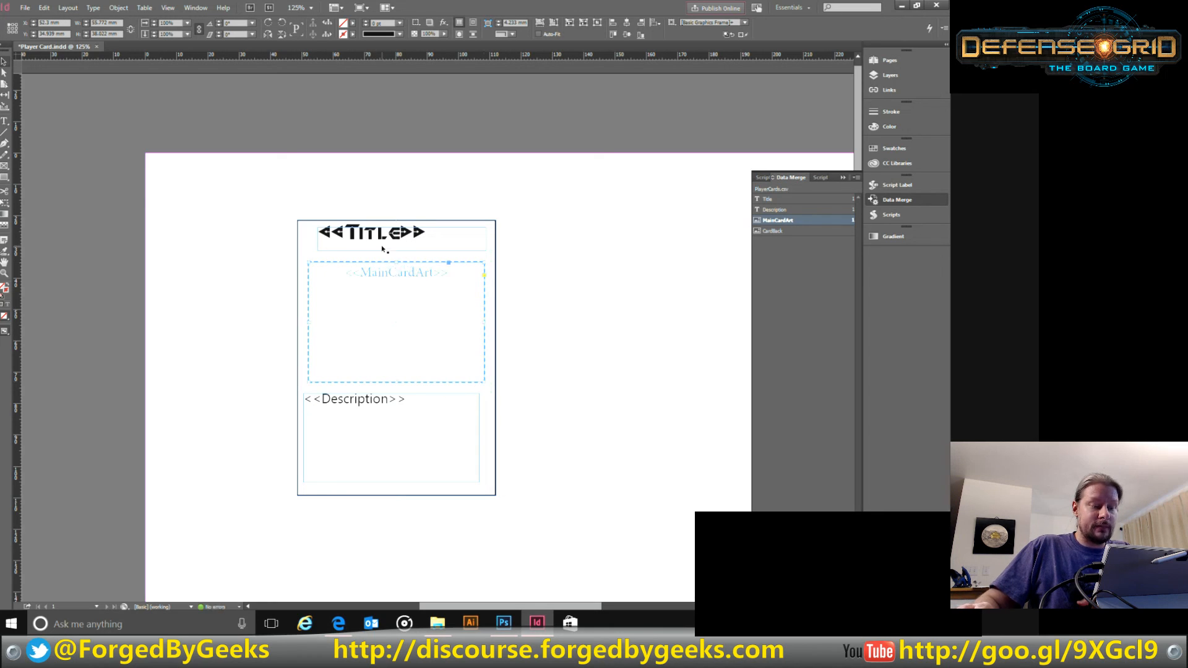
{"action": "left_click", "coordinate": [496, 233]}
{"action": "left_click", "coordinate": [798, 232]}
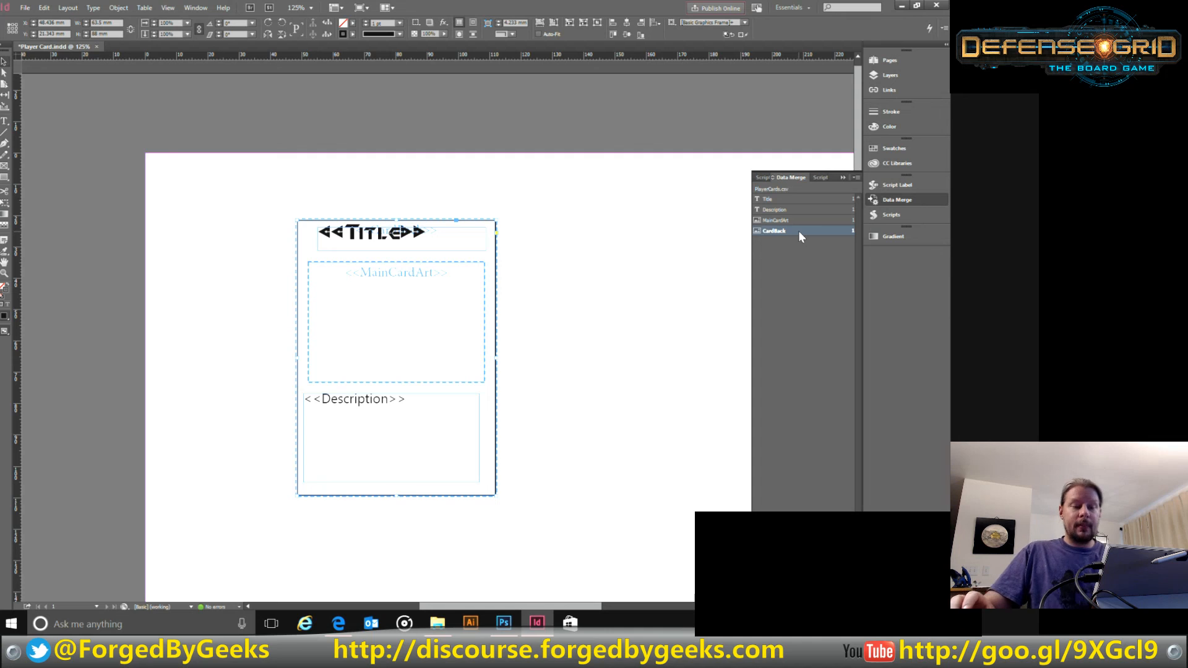
Step: Try to create a merged document from the player card, then cancel the merge
{"action": "left_click", "coordinate": [685, 328]}
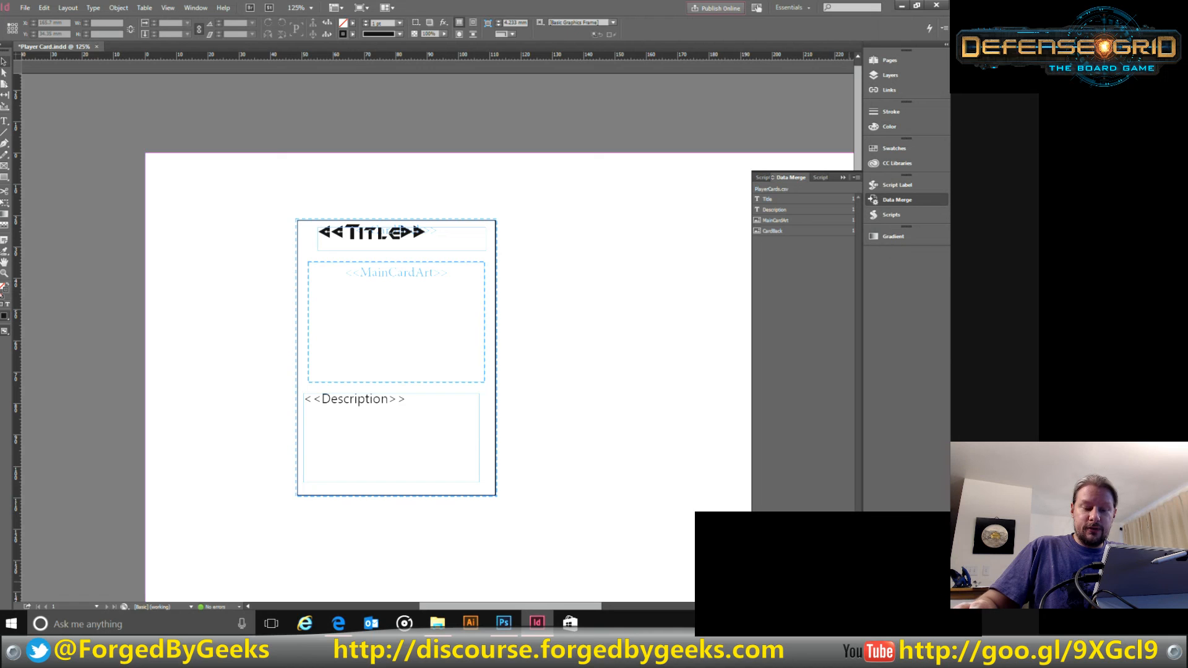
{"action": "left_click", "coordinate": [501, 418]}
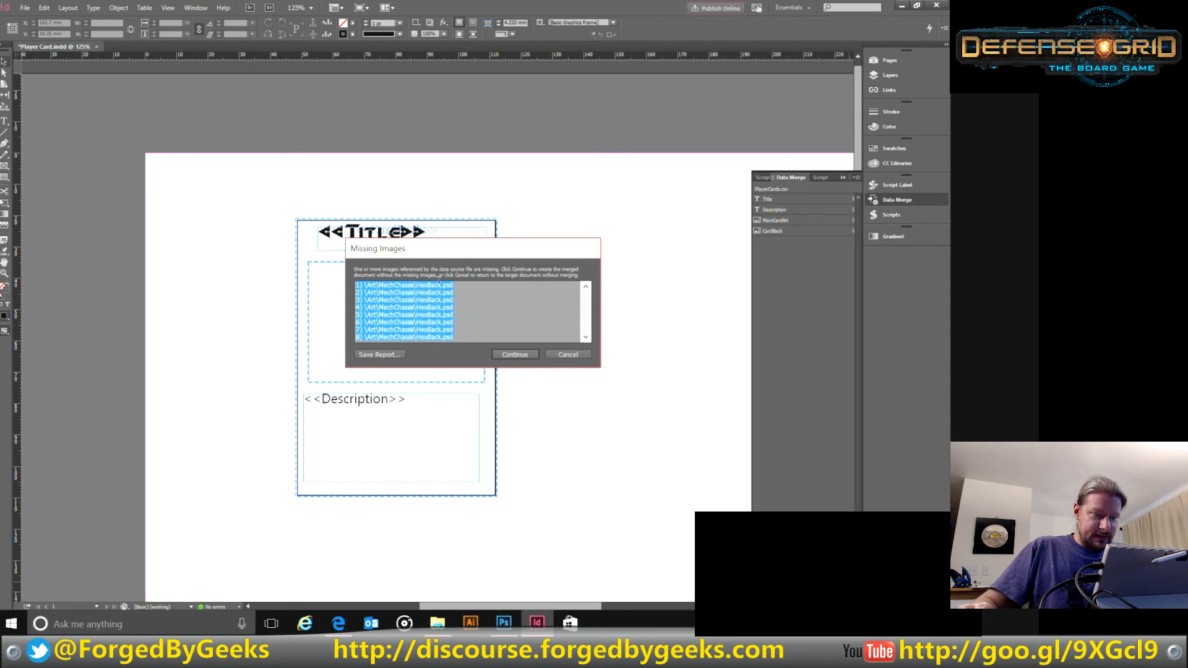
{"action": "left_click", "coordinate": [561, 355]}
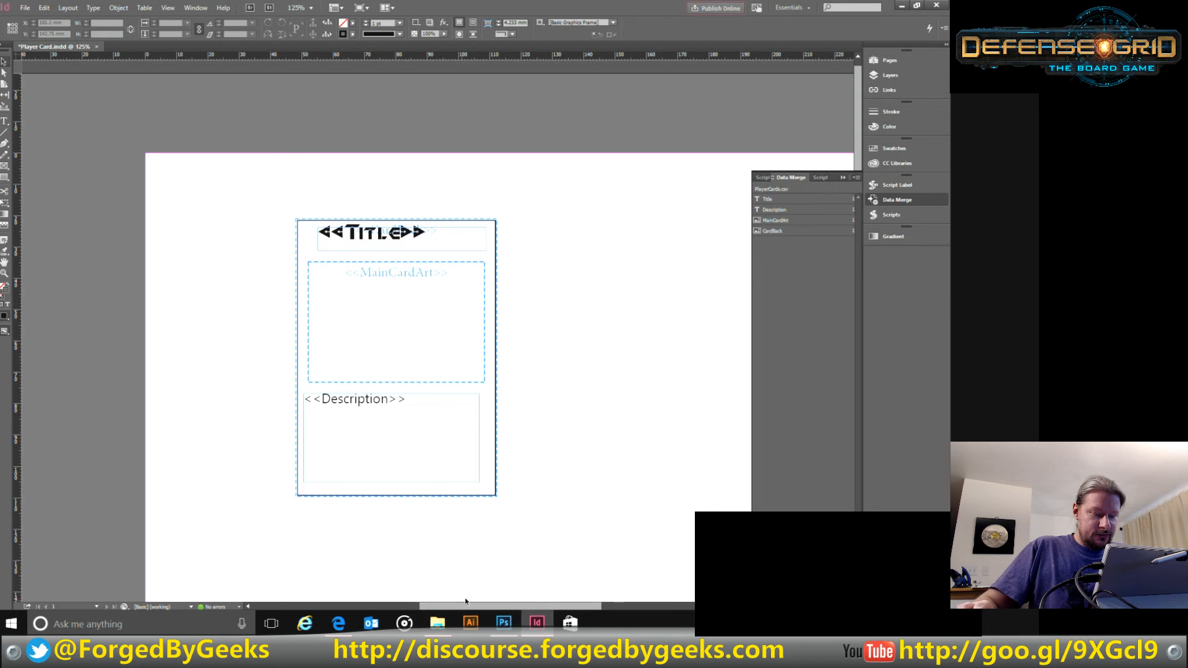
Step: Switch to File Explorer and rename HexOnly.psd in the MechChassis folder to HexBack.psd
{"action": "left_click", "coordinate": [435, 624]}
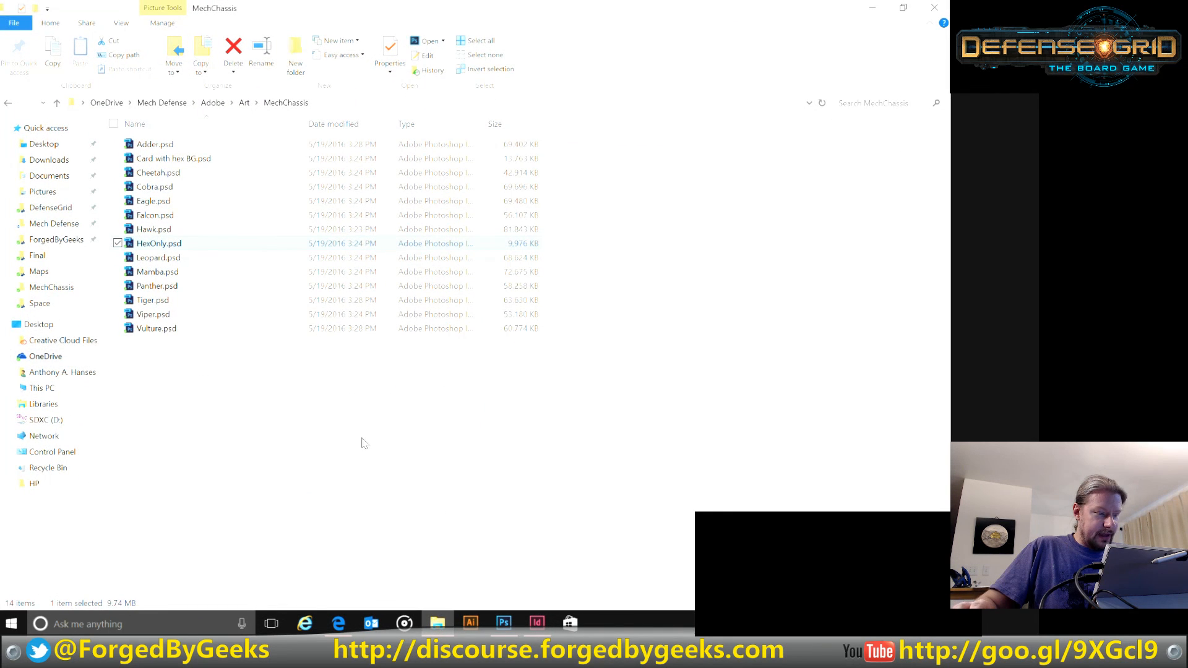
{"action": "left_click", "coordinate": [157, 246]}
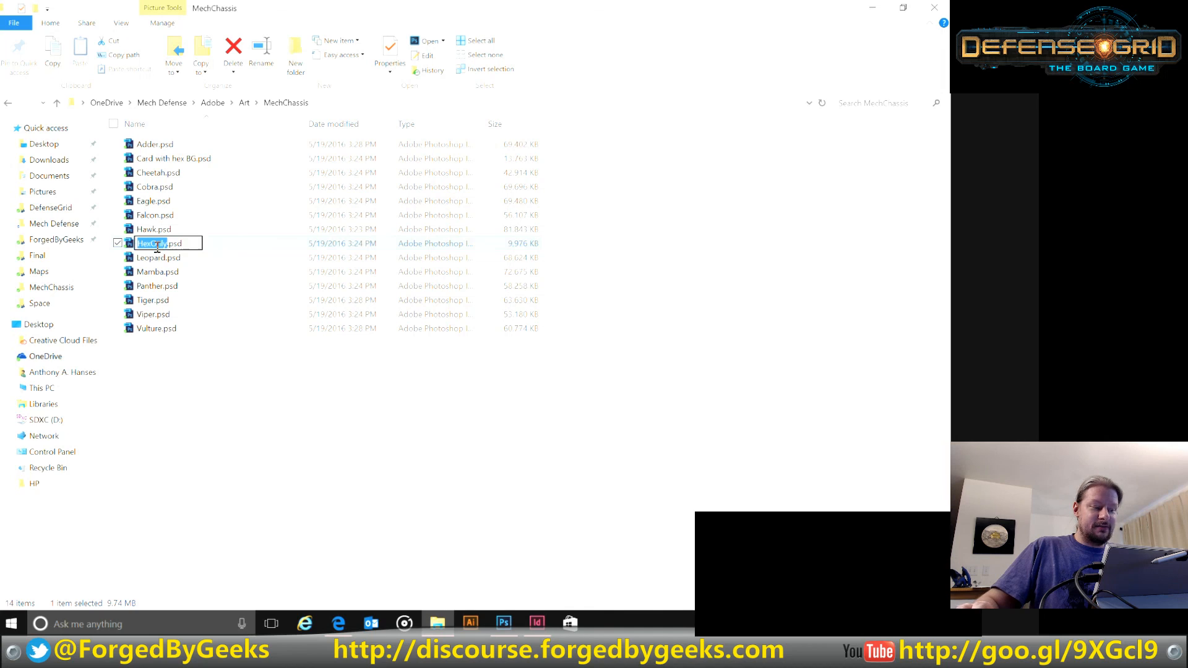
{"action": "left_click", "coordinate": [168, 243]}
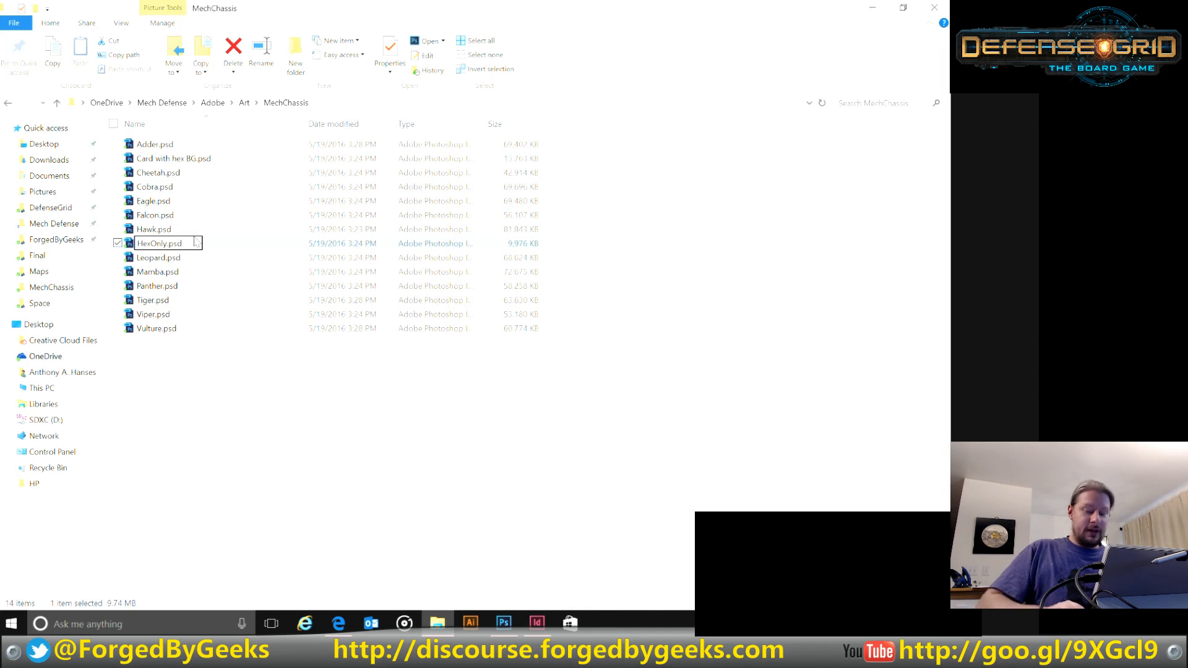
{"action": "key", "text": "BackSpace"}
{"action": "key", "text": "BackSpace"}
{"action": "key", "text": "BackSpace"}
{"action": "key", "text": "BackSpace"}
{"action": "type", "text": "Back"}
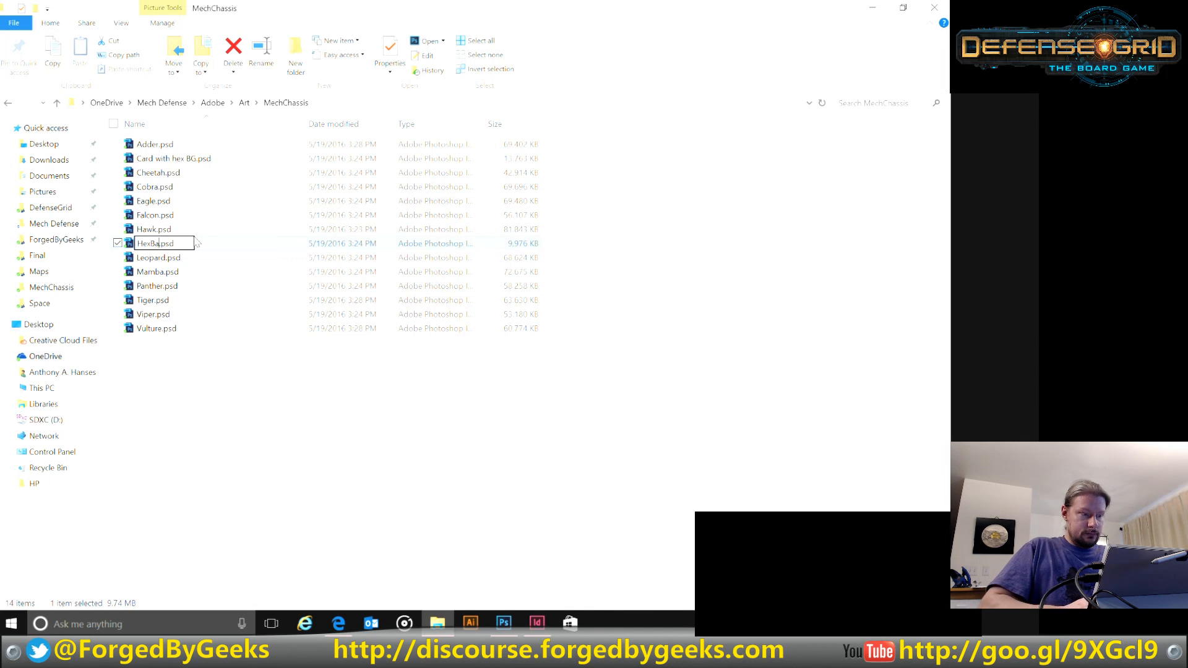
{"action": "key", "text": "Return"}
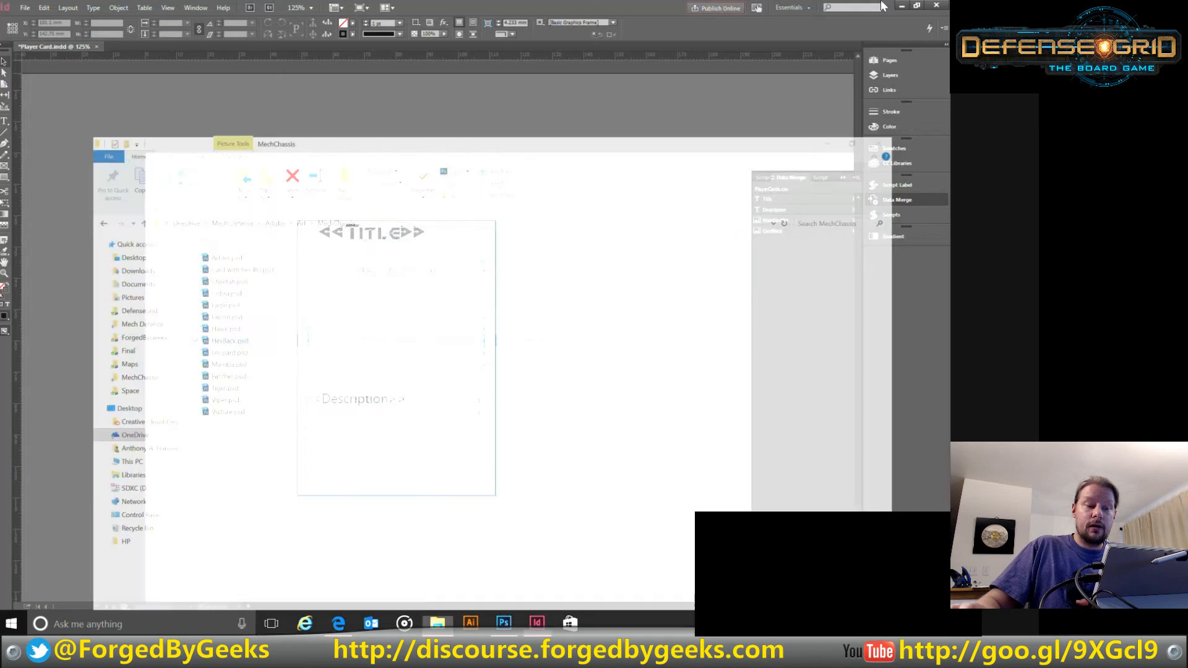
Step: Return to InDesign, merge all records into a new document with multiple records per page, and examine the resulting cards up close
{"action": "left_click", "coordinate": [881, 7]}
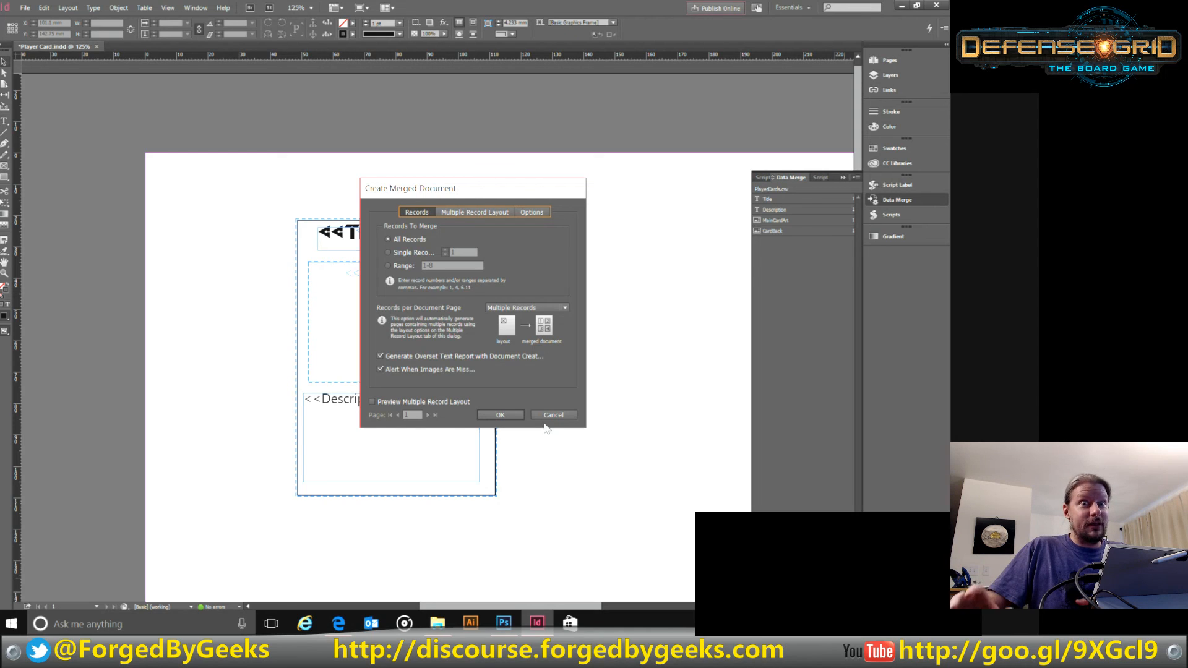
{"action": "key", "text": "Return"}
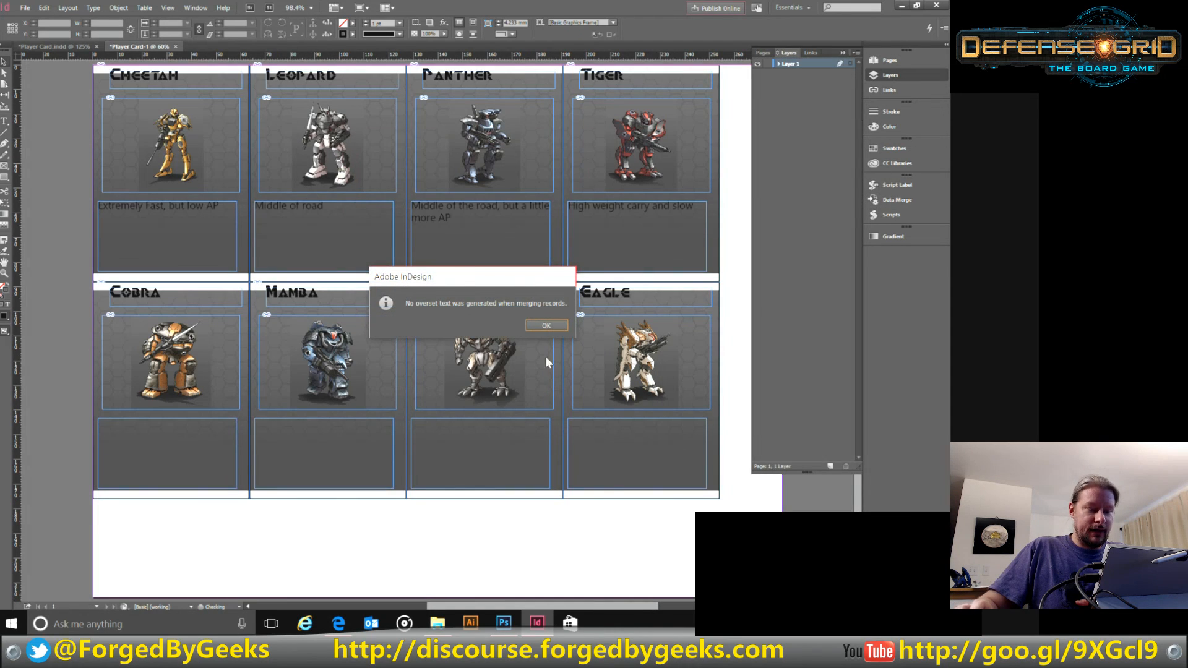
{"action": "left_click", "coordinate": [547, 325]}
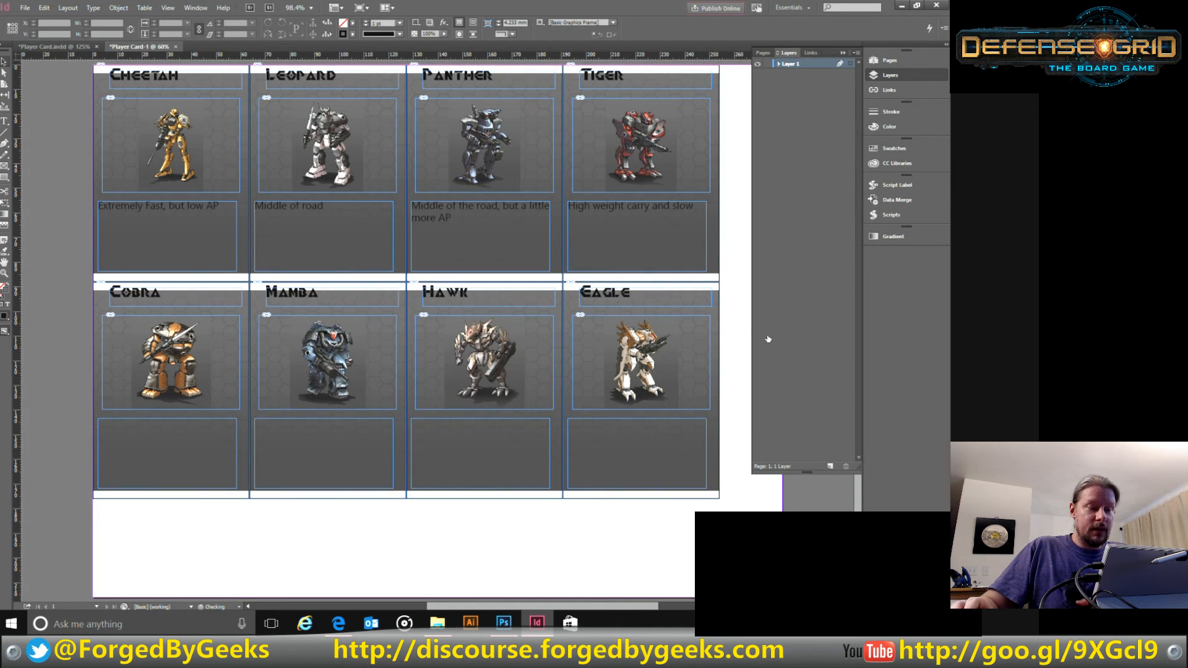
{"action": "left_click", "coordinate": [841, 53]}
{"action": "key", "text": "ctrl+1"}
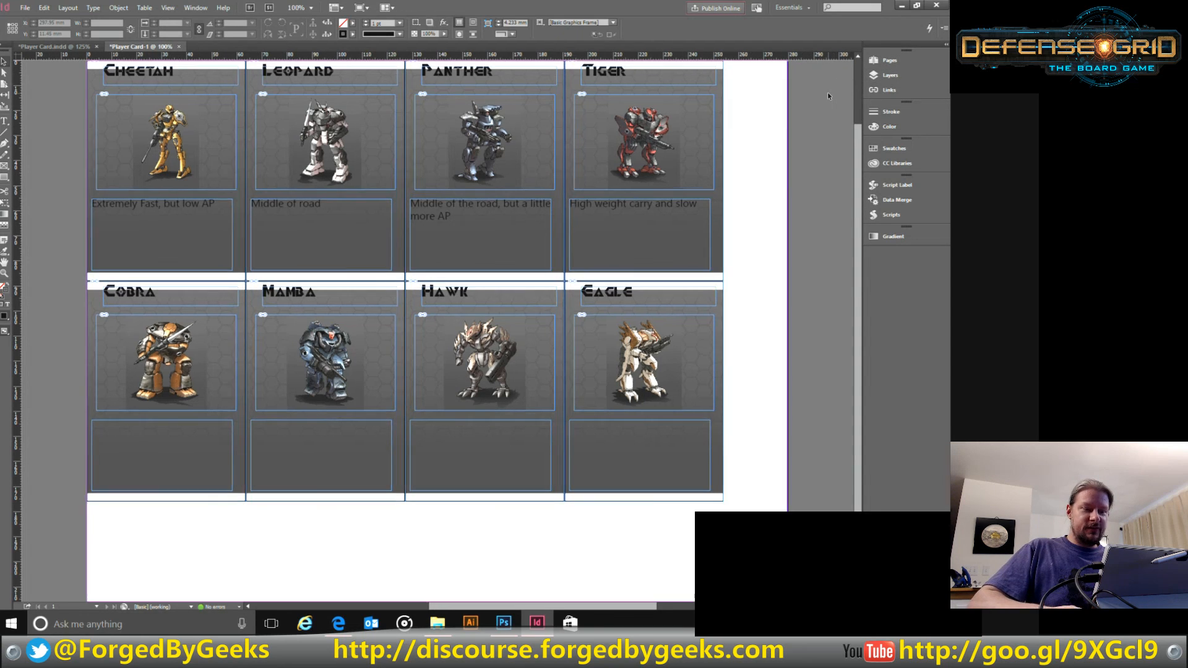
{"action": "key", "text": "ctrl+equal"}
{"action": "scroll", "coordinate": [755, 334], "scroll_direction": "up", "scroll_amount": 3}
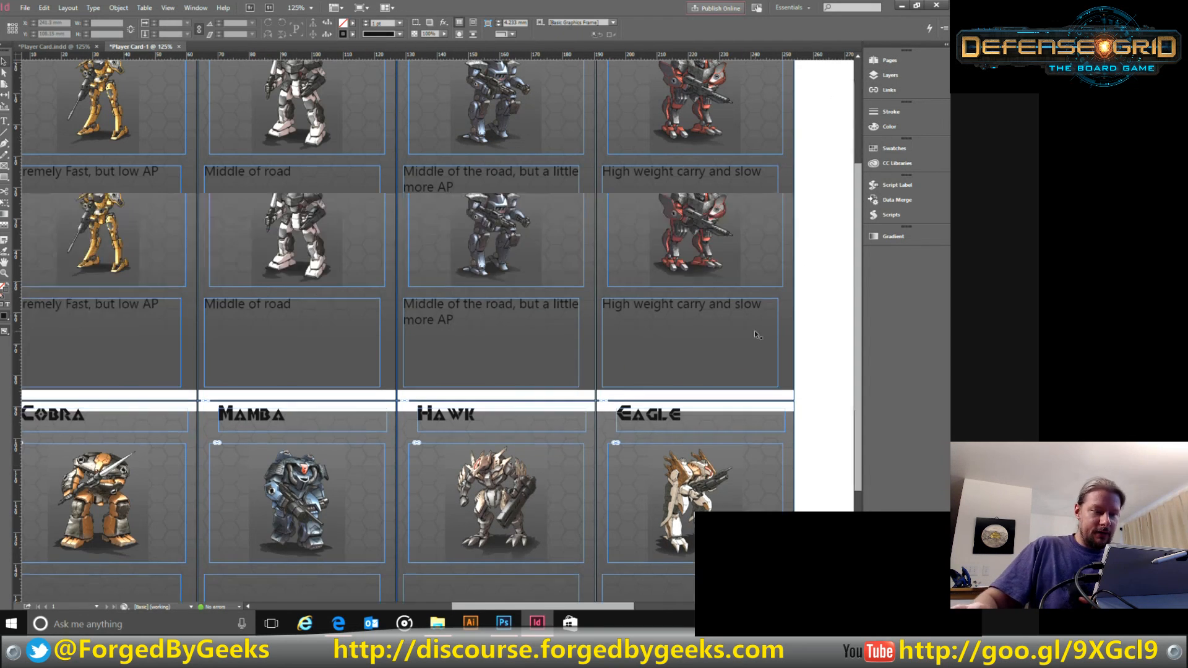
{"action": "scroll", "coordinate": [755, 334], "scroll_direction": "up", "scroll_amount": 1}
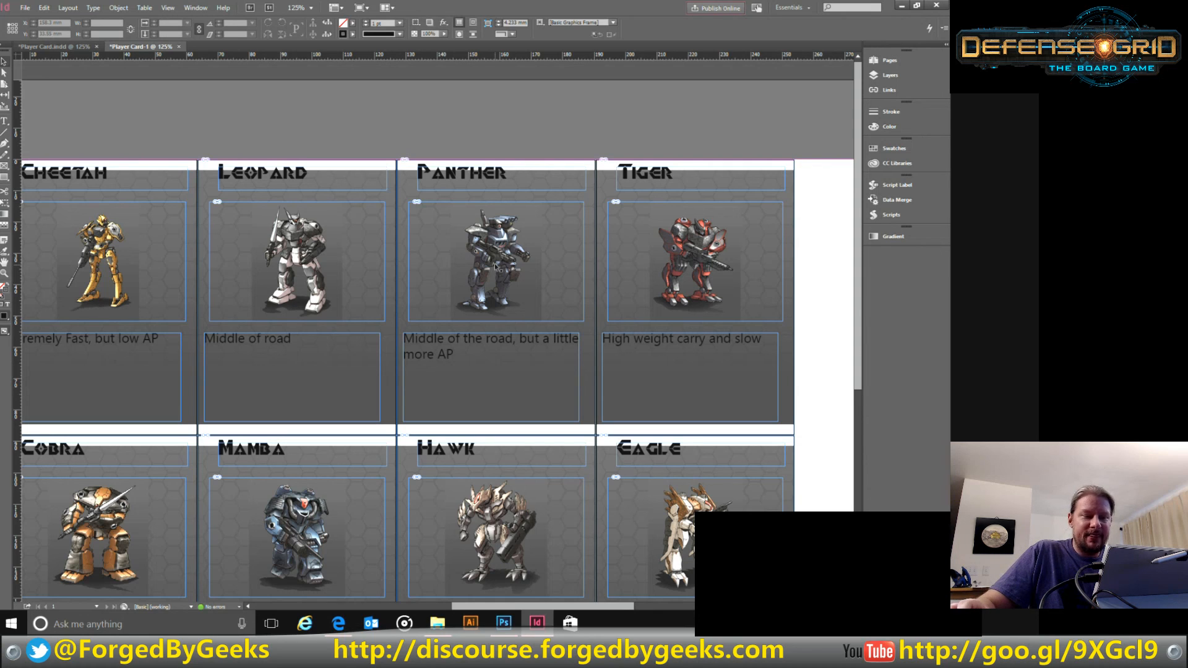
Step: In the Player Card document, remove the CardBack image field from the outer frame and align the Description and Title frames with the MainCardArt frame
{"action": "left_click", "coordinate": [52, 47]}
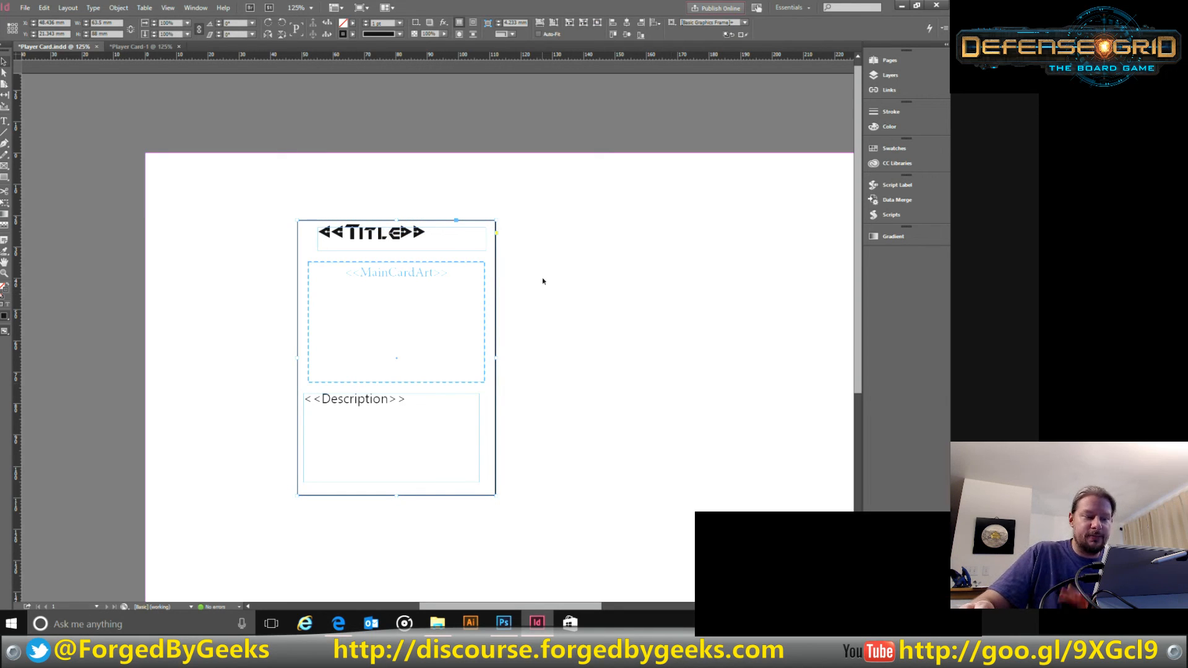
{"action": "left_click_drag", "start_coordinate": [403, 406], "coordinate": [407, 409]}
{"action": "left_click_drag", "start_coordinate": [388, 240], "coordinate": [379, 240]}
{"action": "left_click_drag", "start_coordinate": [477, 251], "coordinate": [484, 253]}
{"action": "scroll", "coordinate": [410, 251], "scroll_direction": "down", "scroll_amount": 2}
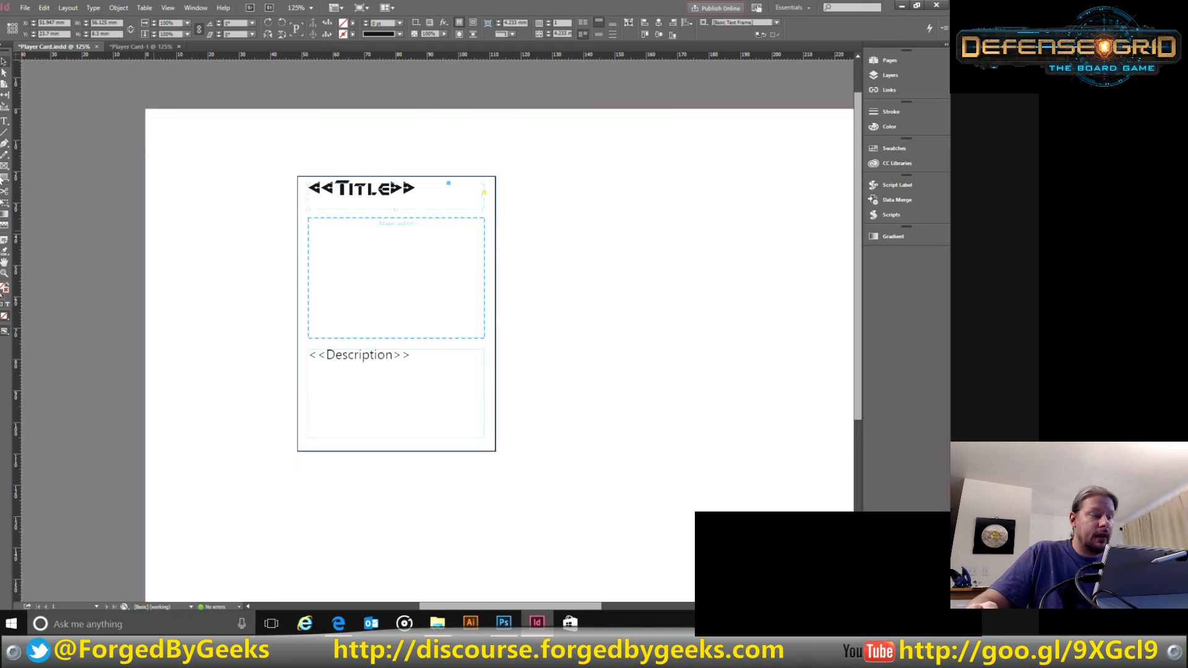
Step: Centre the Title text horizontally and set its text frame's vertical justification to Center
{"action": "left_click", "coordinate": [5, 121]}
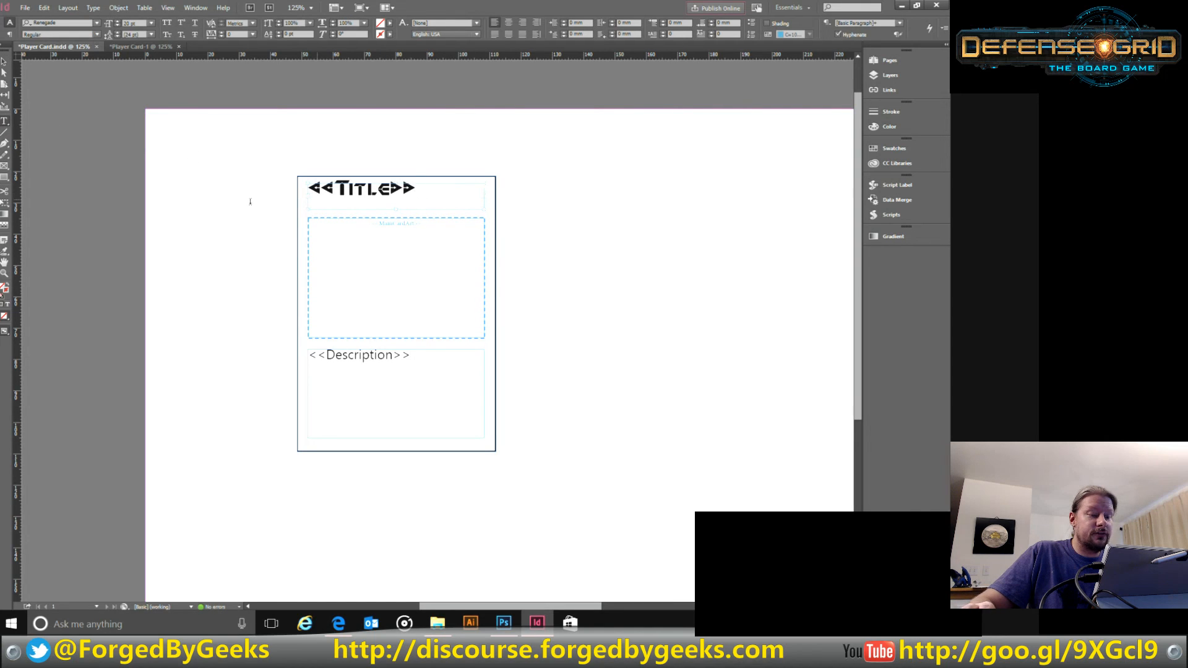
{"action": "key", "text": "ctrl+a"}
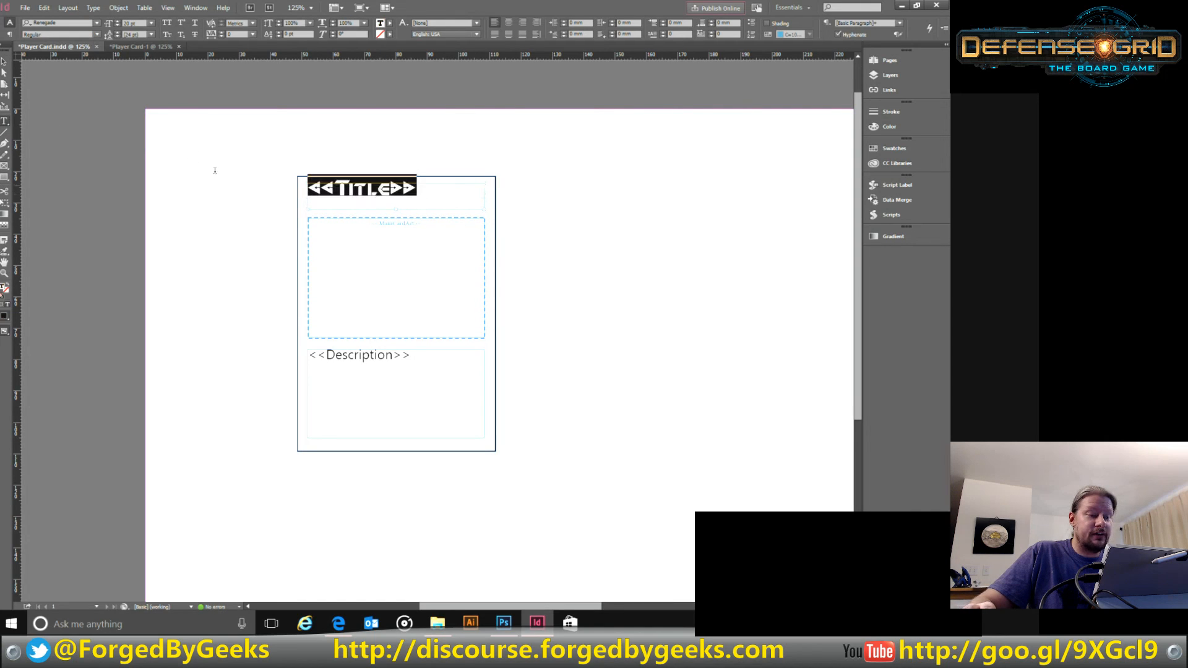
{"action": "left_click", "coordinate": [508, 23]}
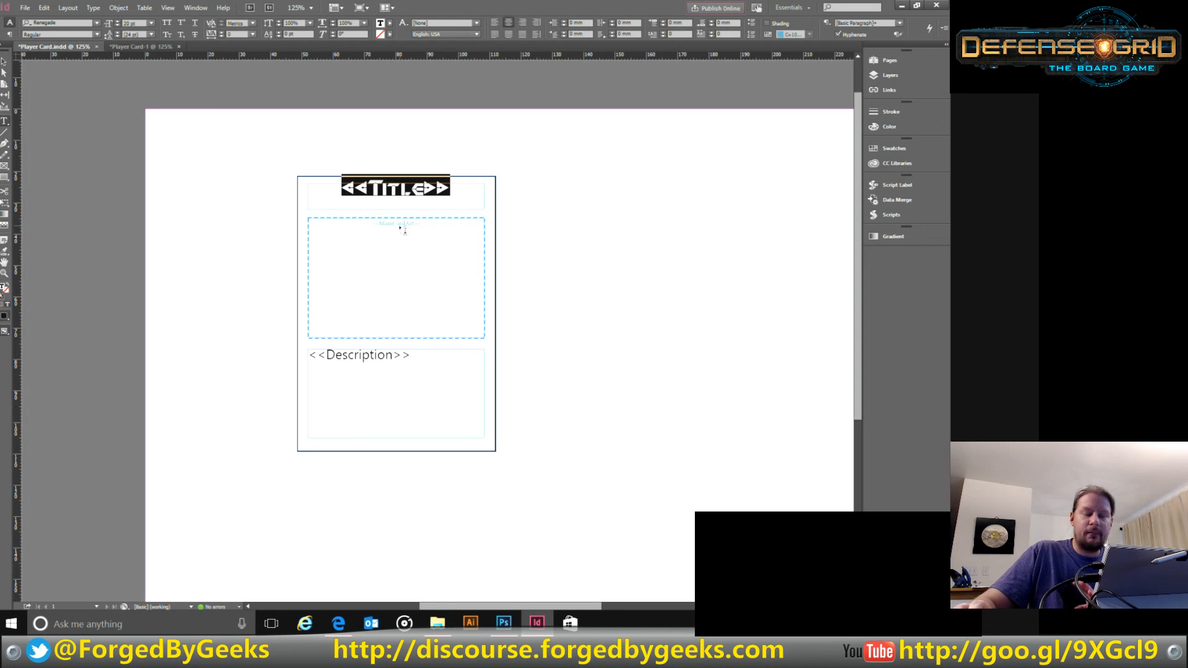
{"action": "right_click", "coordinate": [407, 193]}
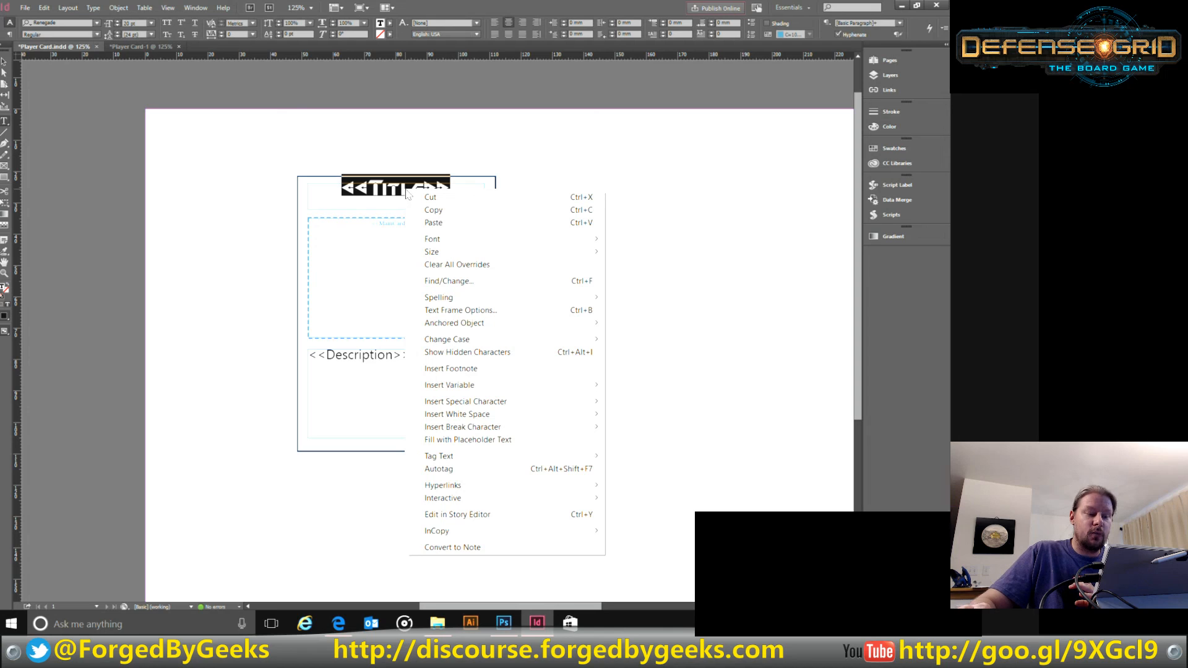
{"action": "left_click", "coordinate": [468, 311]}
{"action": "left_click", "coordinate": [510, 346]}
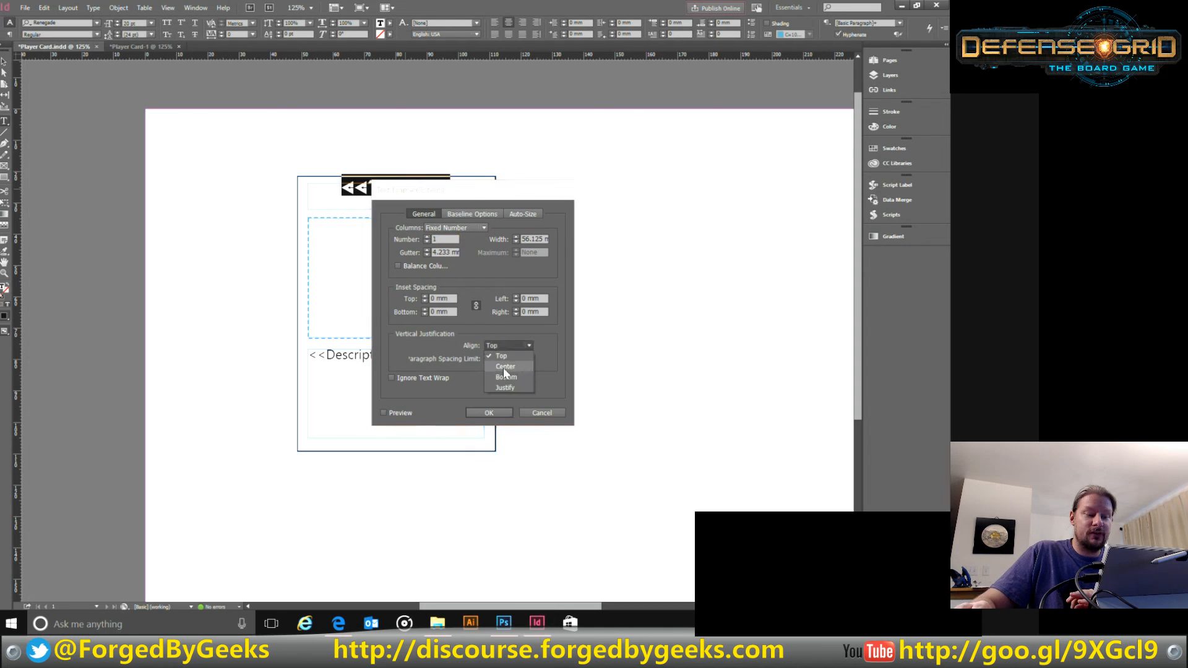
{"action": "left_click", "coordinate": [507, 368]}
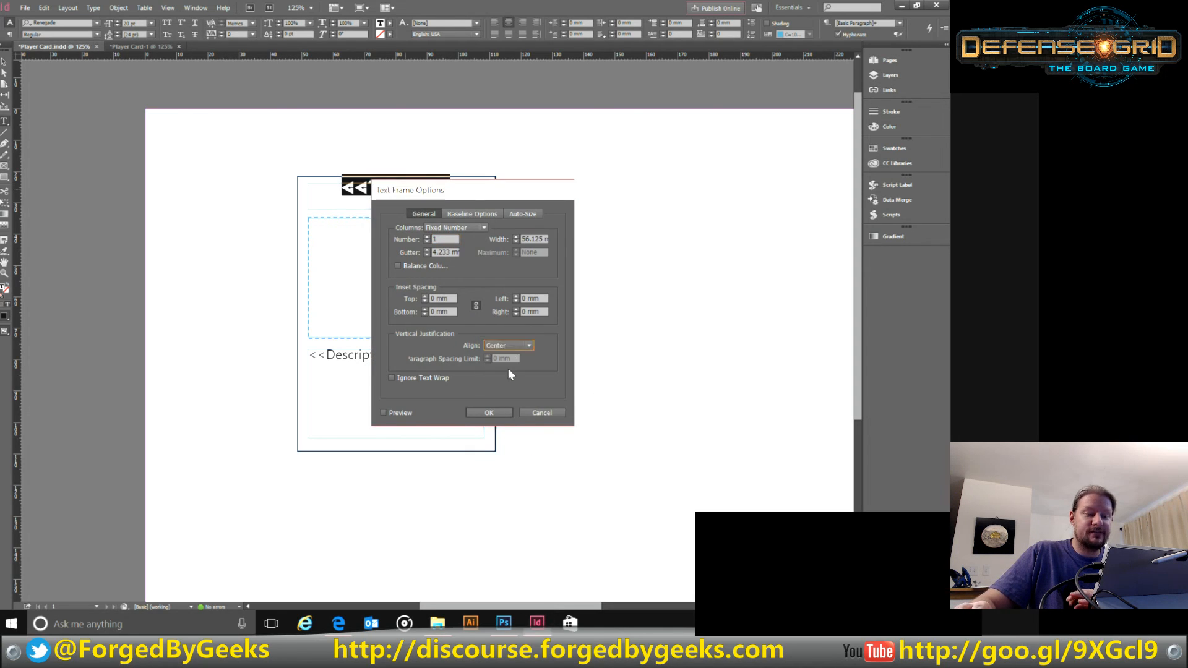
{"action": "left_click", "coordinate": [495, 411]}
{"action": "left_click", "coordinate": [561, 194]}
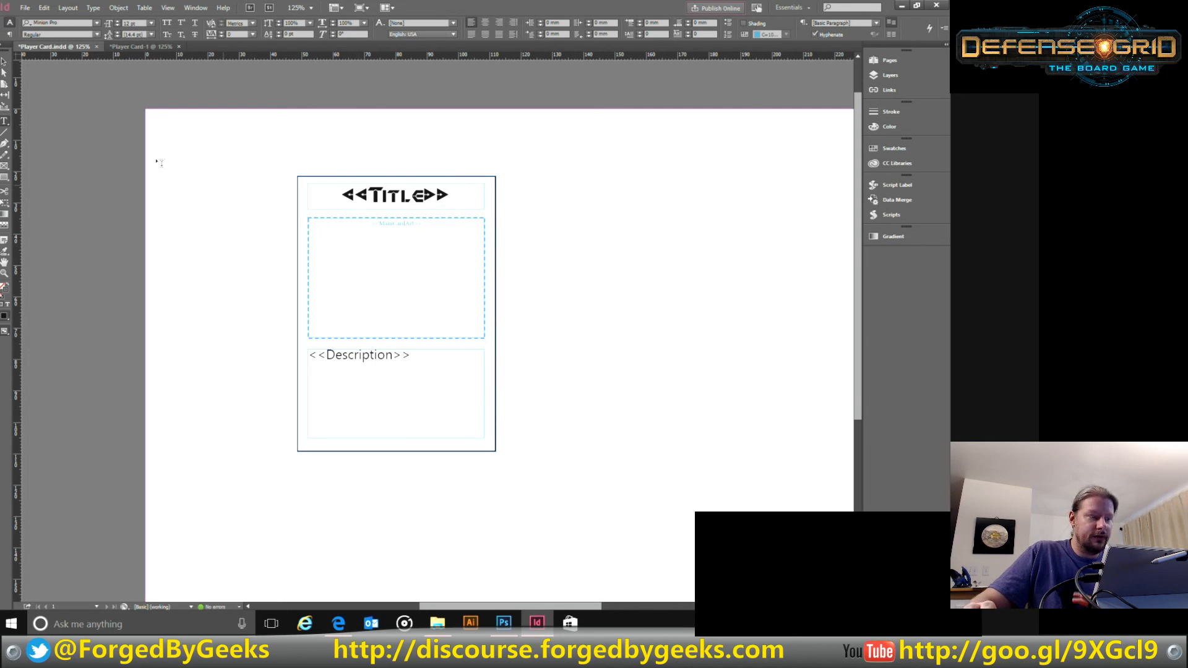
Step: Create a new merged document from the revised card layout, using all records with multiple records per page
{"action": "left_click", "coordinate": [4, 62]}
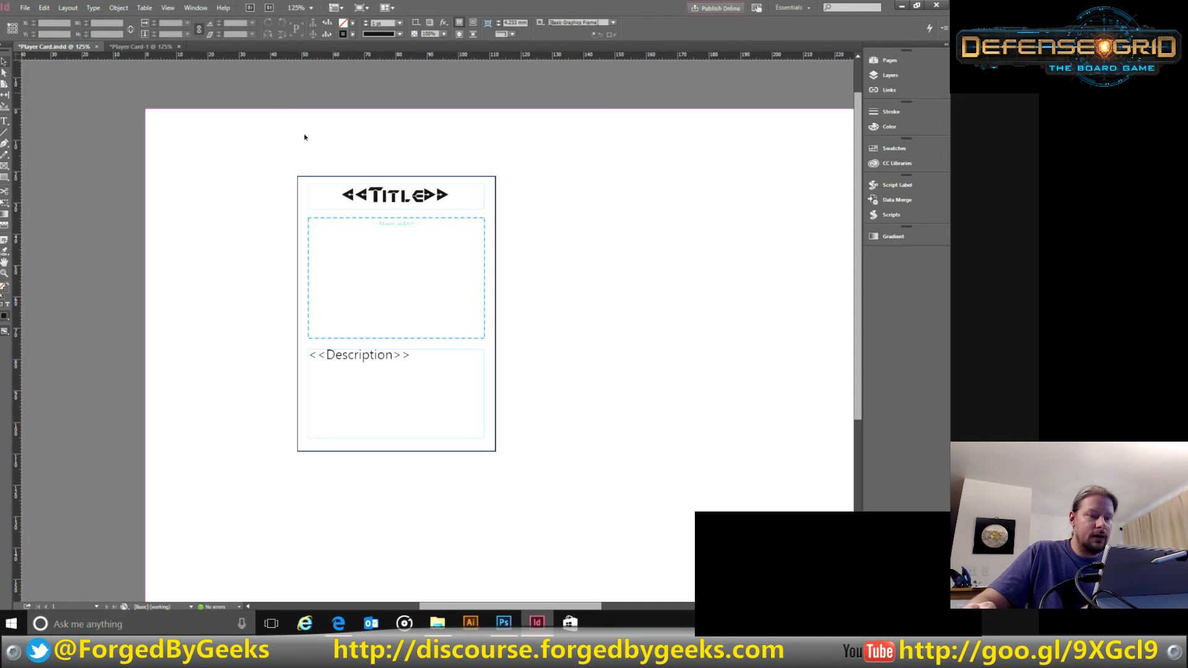
{"action": "left_click", "coordinate": [908, 199]}
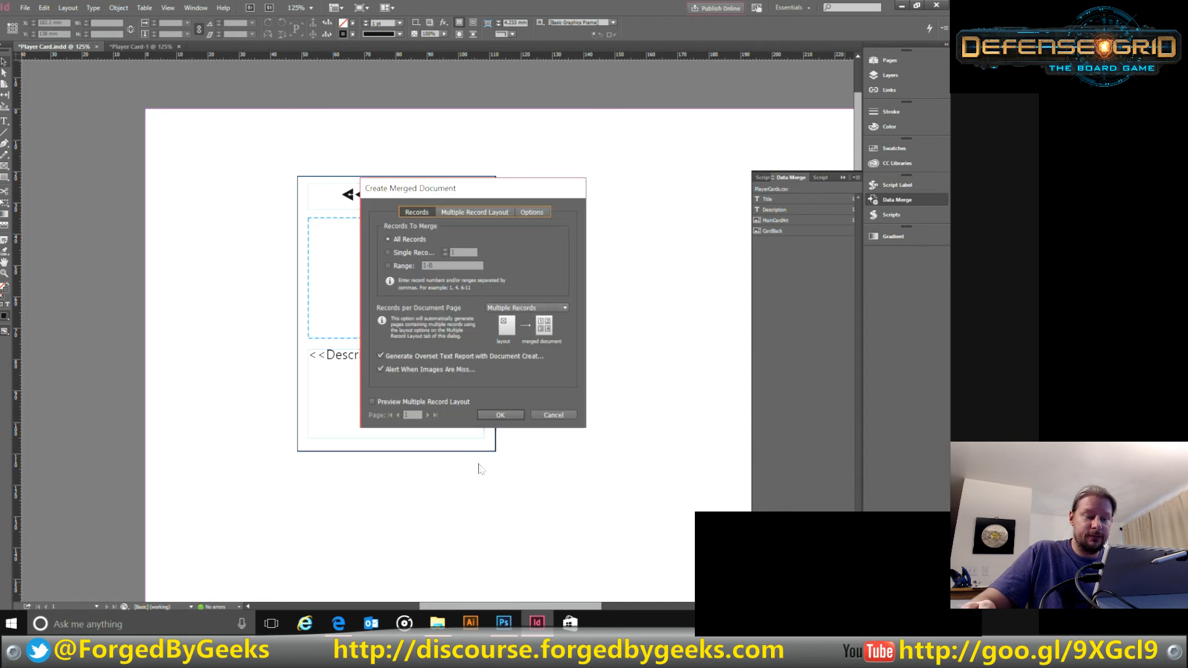
{"action": "left_click", "coordinate": [502, 414]}
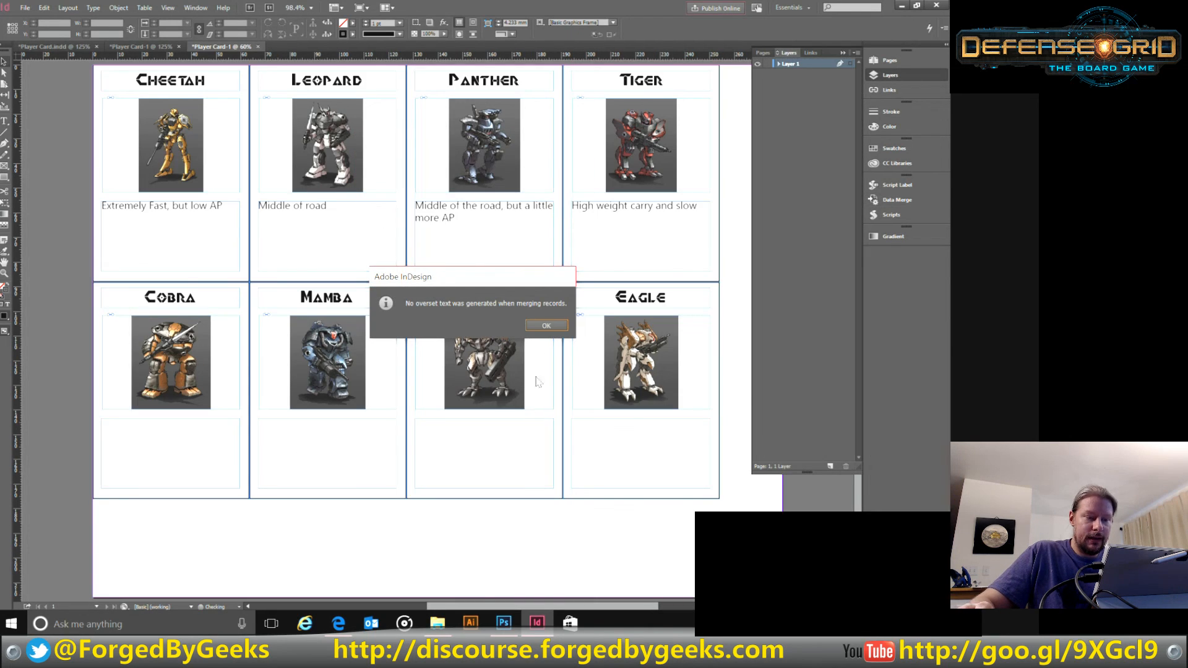
{"action": "left_click", "coordinate": [551, 325]}
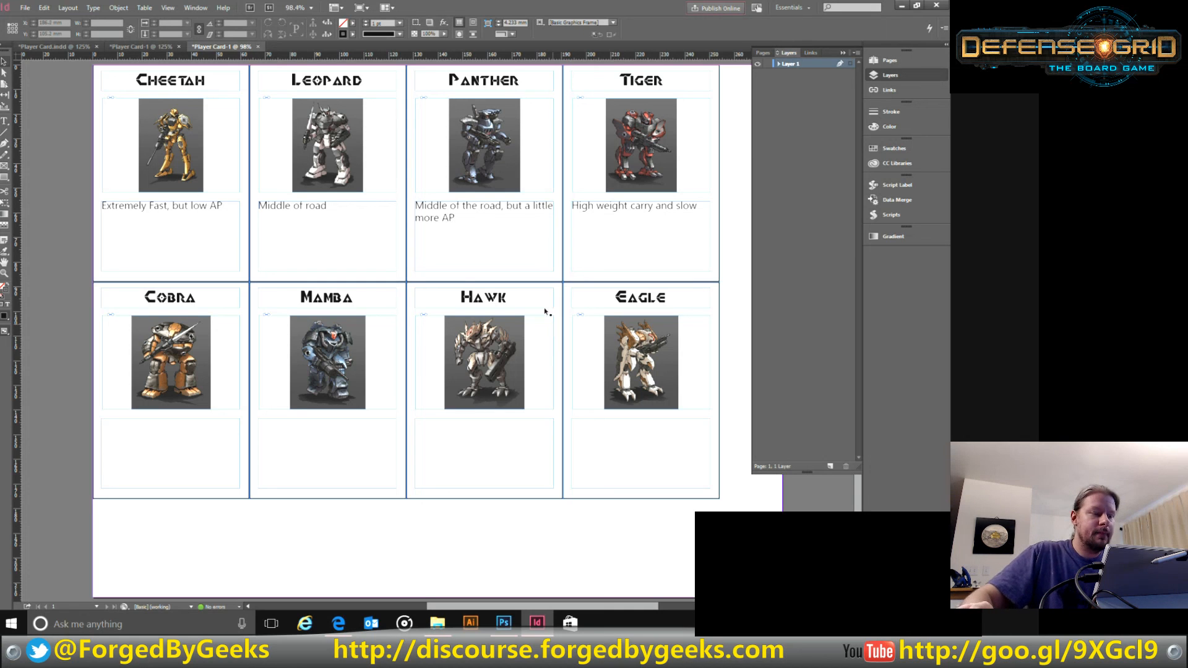
Step: Open Cards Small Munitions.indd from the ForgedByGeeks Adobe folder on OneDrive and bring its card template into view
{"action": "left_click", "coordinate": [25, 8]}
{"action": "left_click", "coordinate": [37, 29]}
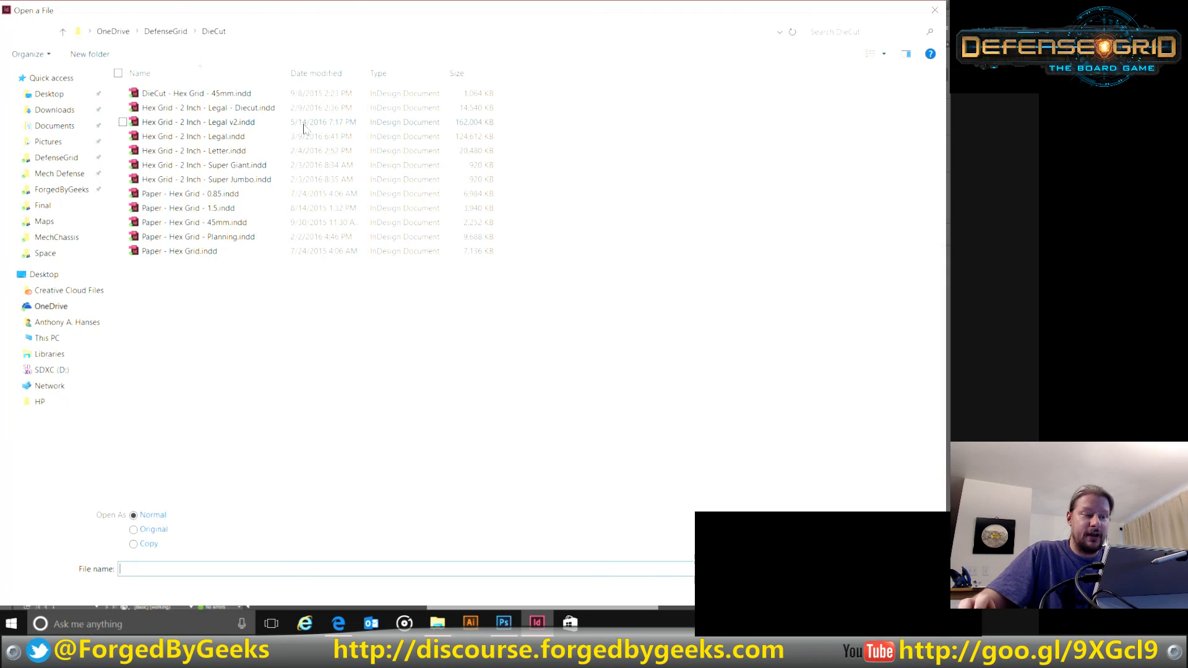
{"action": "left_click", "coordinate": [112, 31]}
{"action": "double_click", "coordinate": [173, 322]}
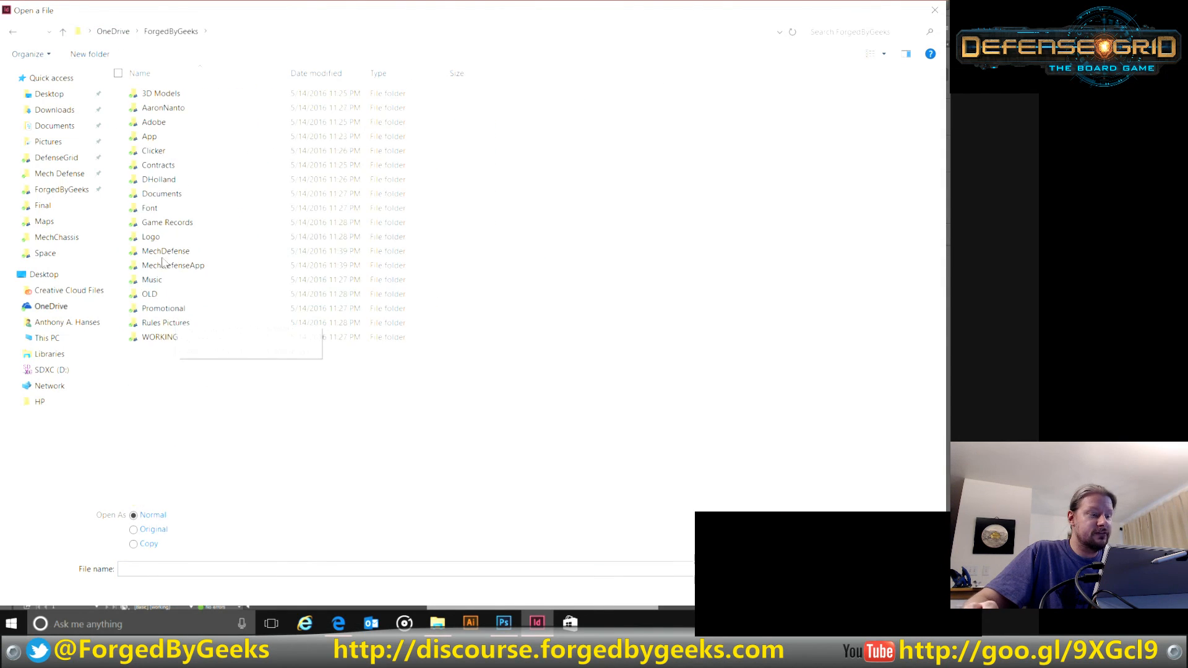
{"action": "double_click", "coordinate": [163, 121]}
{"action": "scroll", "coordinate": [246, 268], "scroll_direction": "down", "scroll_amount": 5}
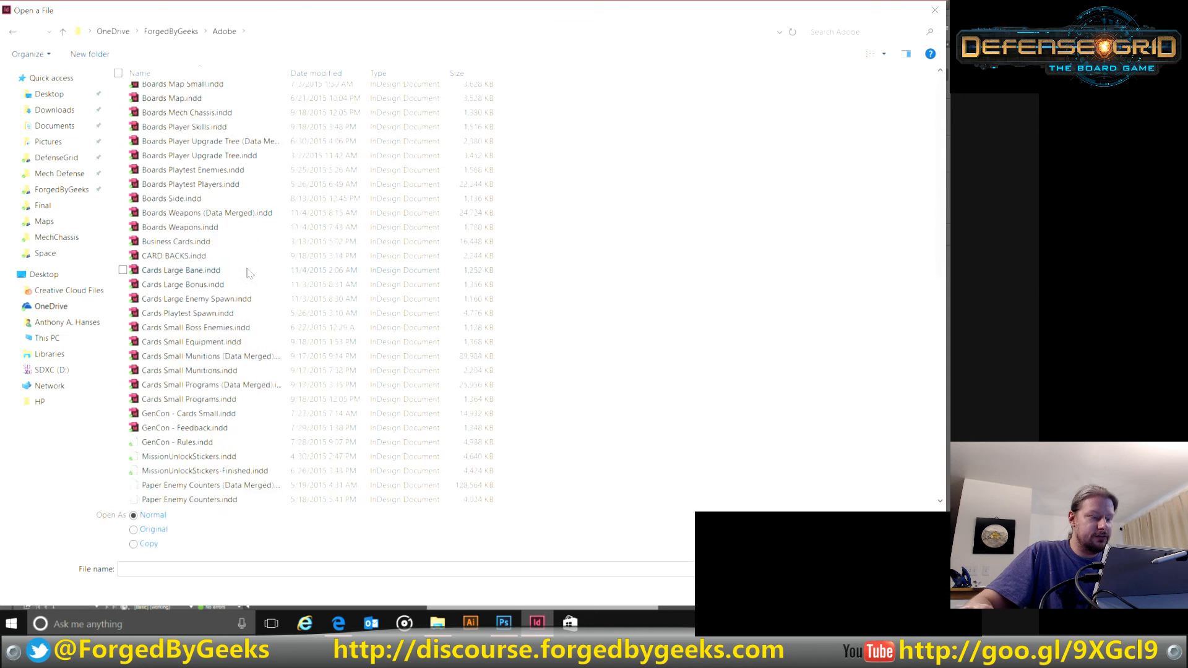
{"action": "scroll", "coordinate": [247, 272], "scroll_direction": "down", "scroll_amount": 3}
{"action": "scroll", "coordinate": [247, 274], "scroll_direction": "up", "scroll_amount": 7}
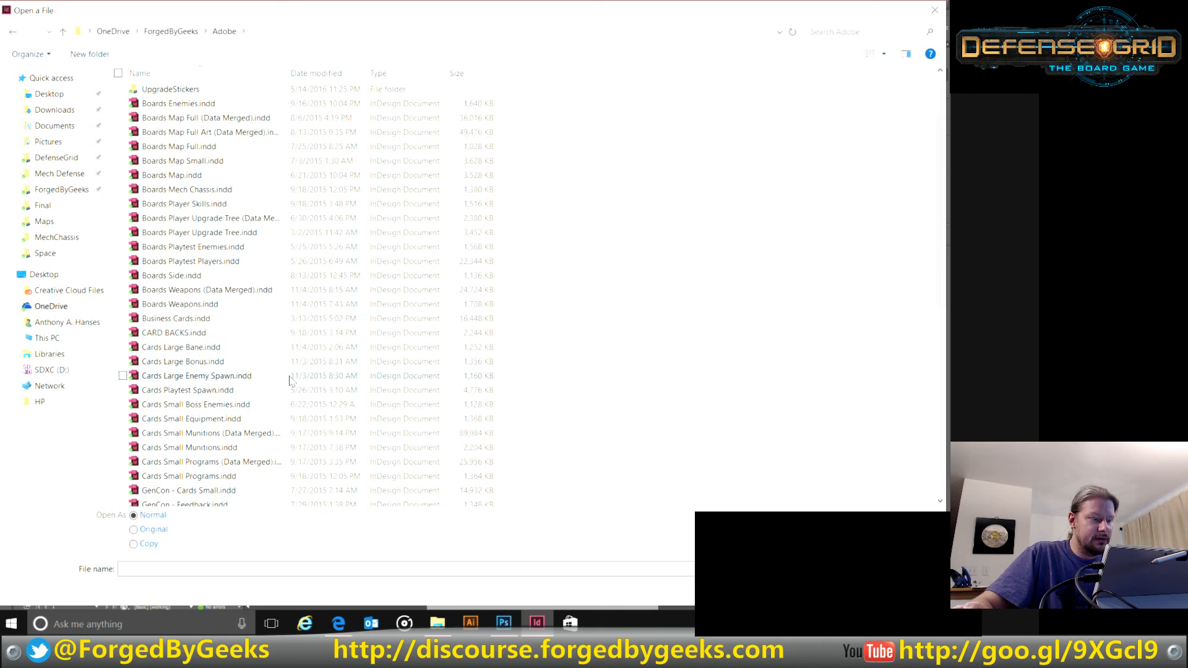
{"action": "scroll", "coordinate": [291, 380], "scroll_direction": "up", "scroll_amount": 1}
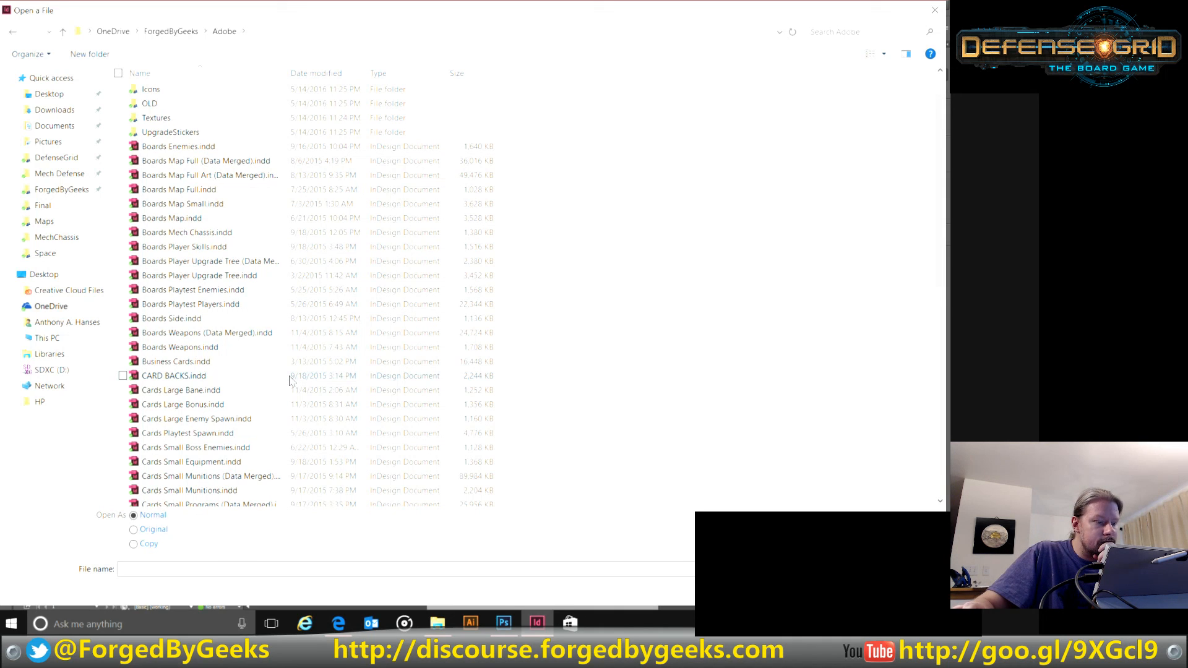
{"action": "scroll", "coordinate": [290, 384], "scroll_direction": "down", "scroll_amount": 4}
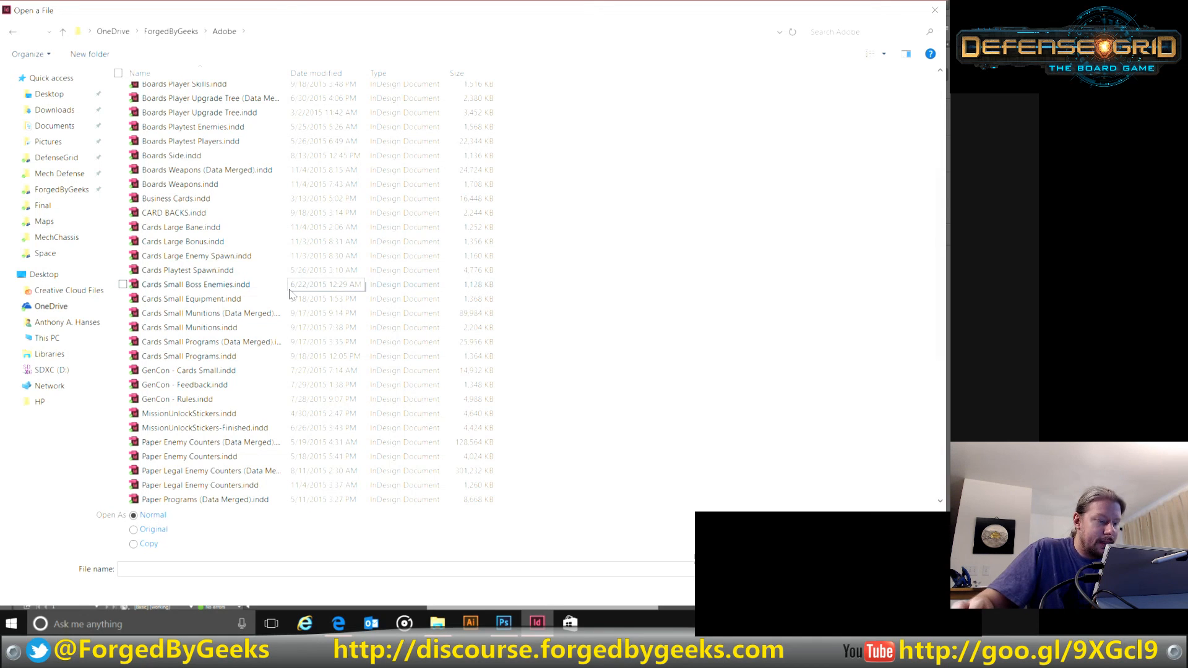
{"action": "double_click", "coordinate": [224, 333]}
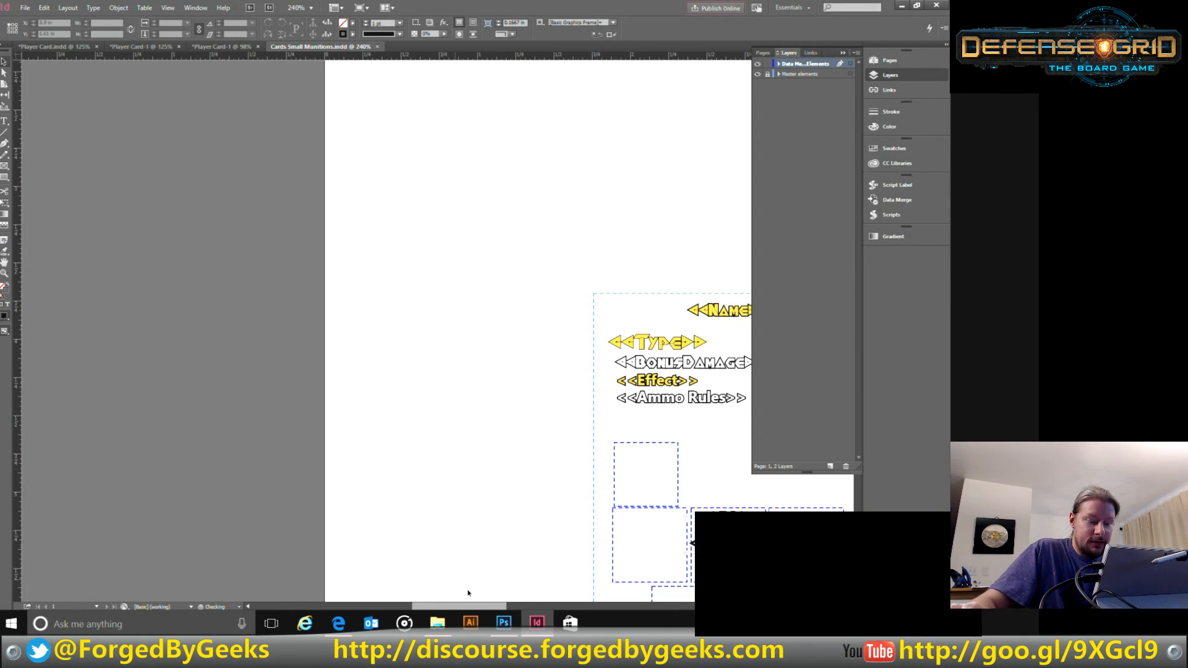
{"action": "left_click_drag", "start_coordinate": [473, 607], "coordinate": [518, 608]}
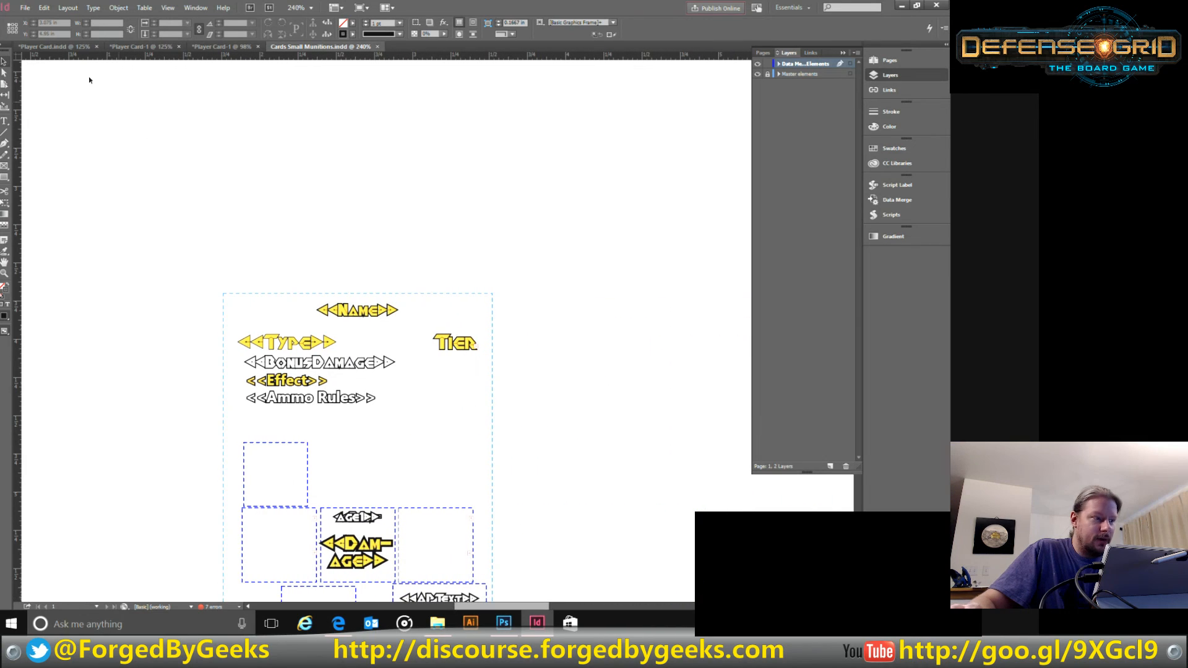
Step: Open Cards Large Enemy Spawn.indd and check the multiple record layout margins in its merge settings without creating a merged document
{"action": "left_click", "coordinate": [25, 7]}
{"action": "left_click", "coordinate": [46, 34]}
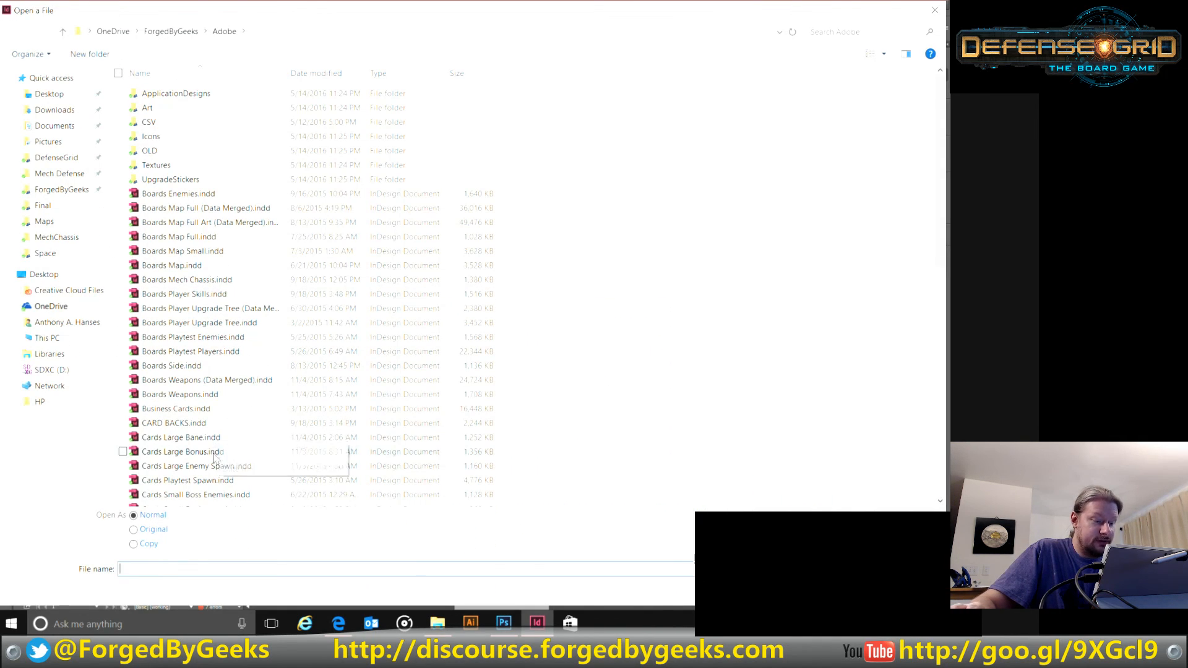
{"action": "double_click", "coordinate": [229, 466]}
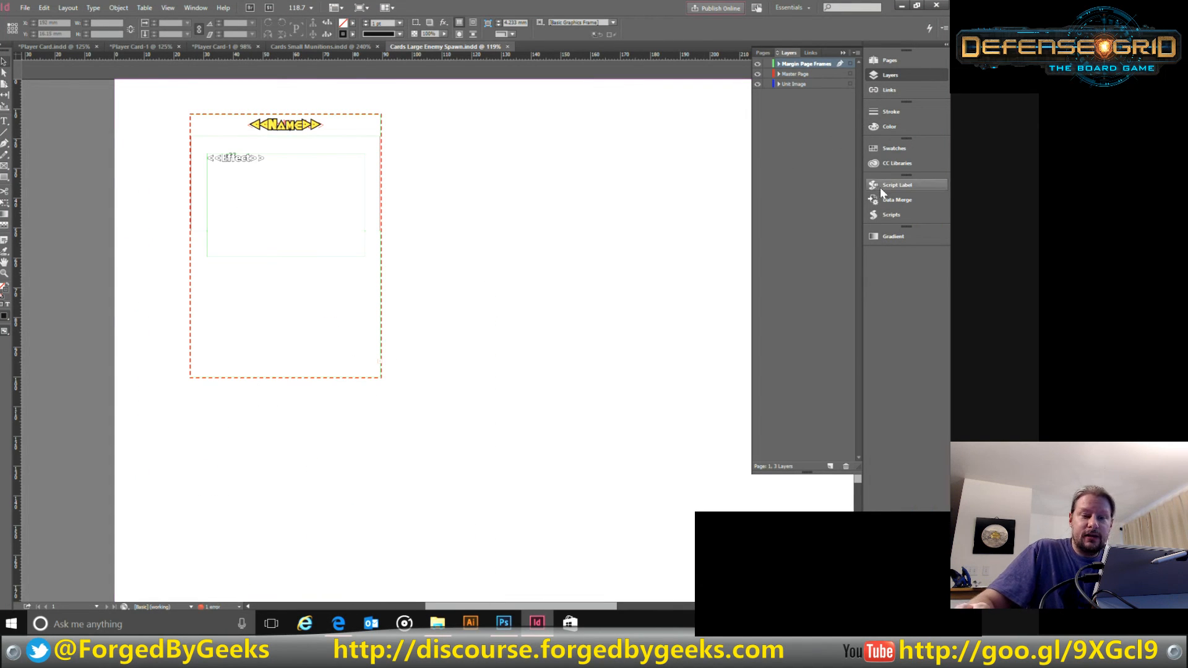
{"action": "left_click", "coordinate": [891, 199]}
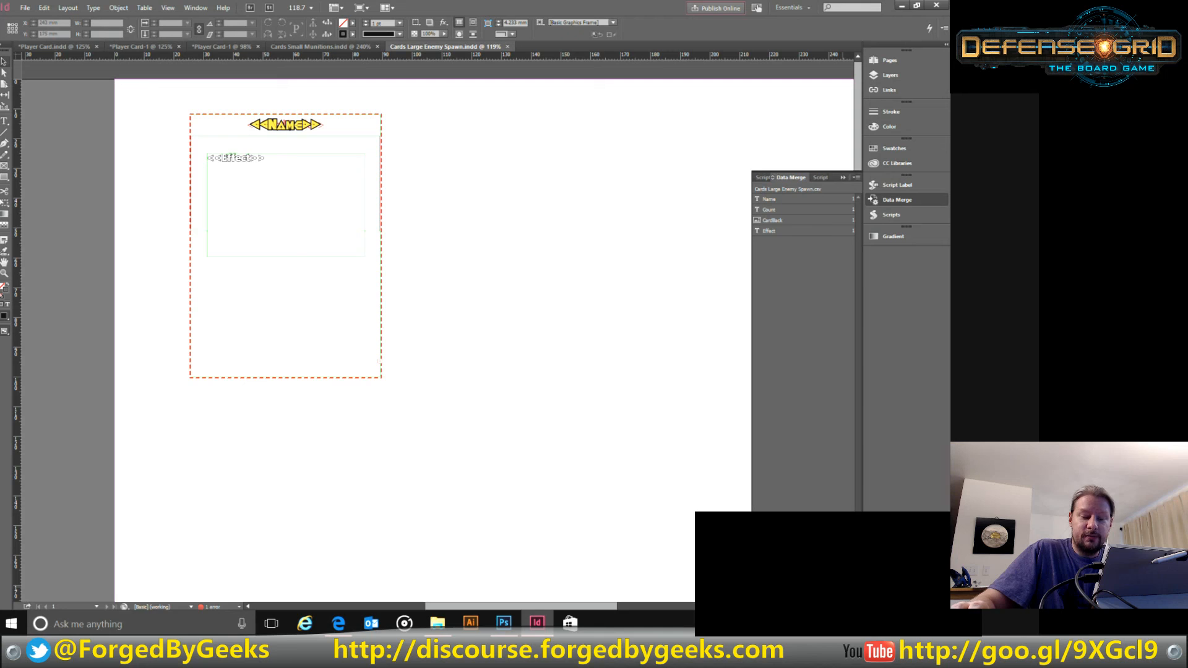
{"action": "left_click", "coordinate": [844, 593]}
{"action": "left_click", "coordinate": [478, 213]}
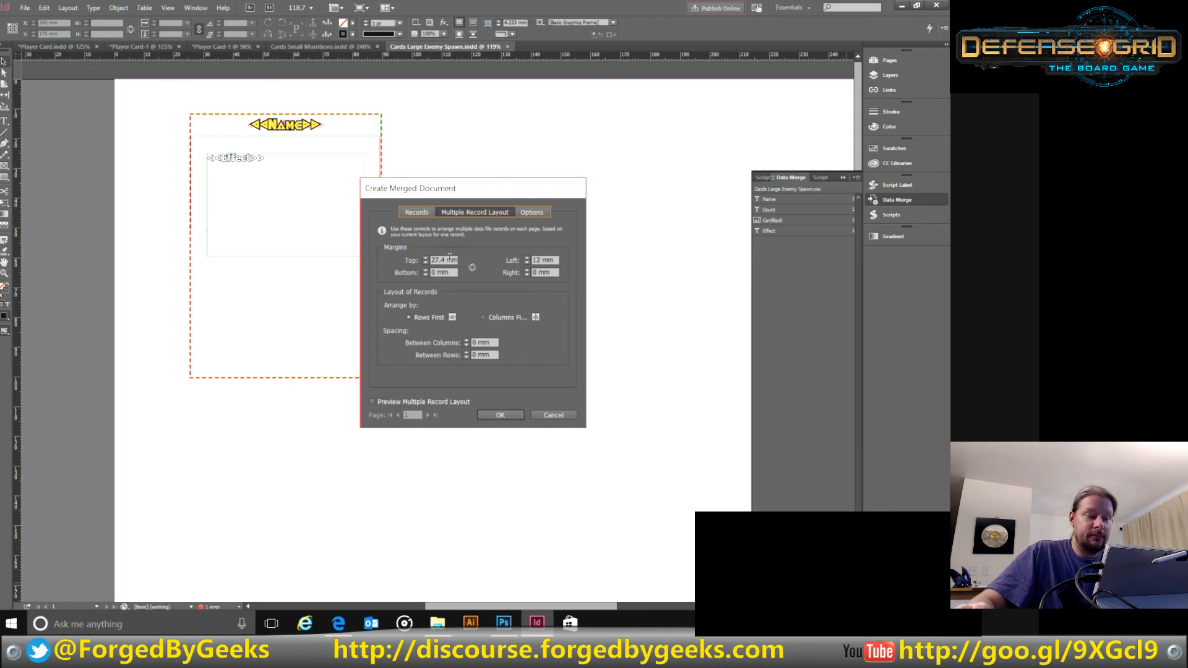
{"action": "left_click", "coordinate": [543, 414]}
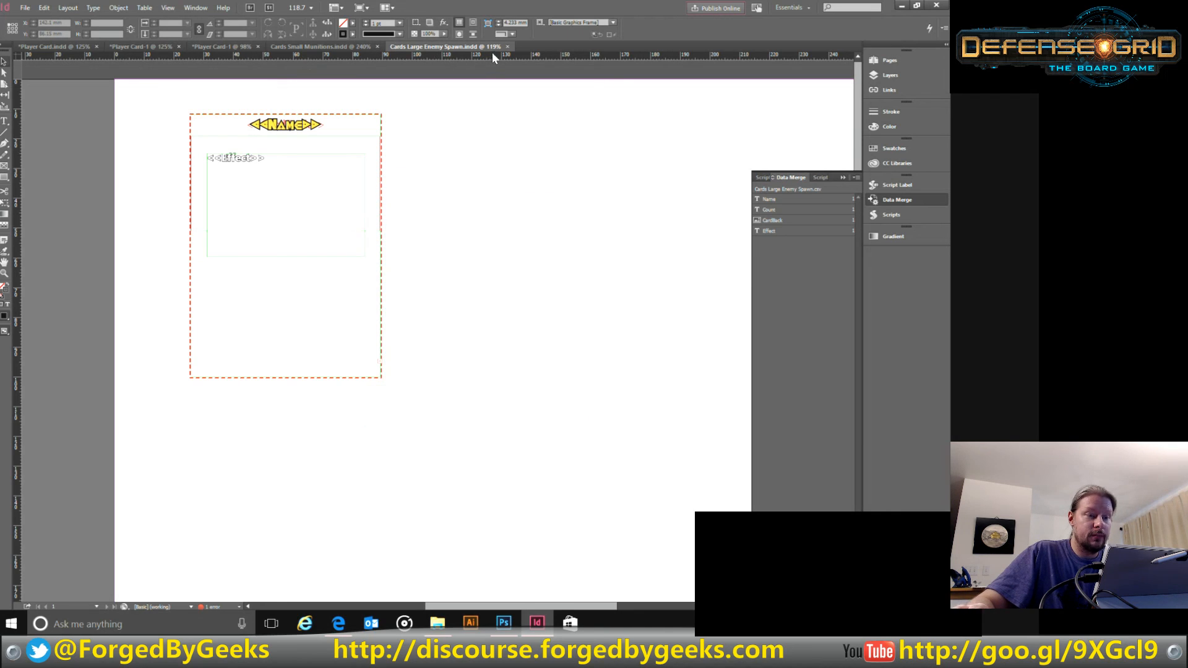
Step: Close both merged Player Card-1 documents without saving them
{"action": "left_click", "coordinate": [221, 48]}
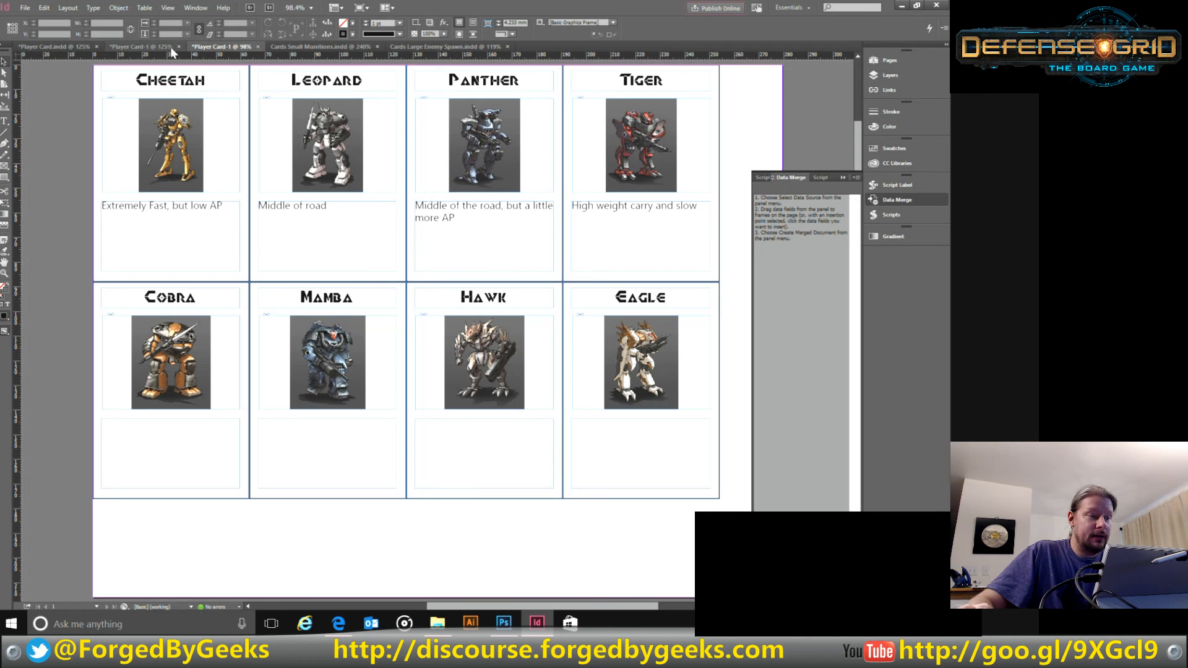
{"action": "left_click", "coordinate": [259, 48]}
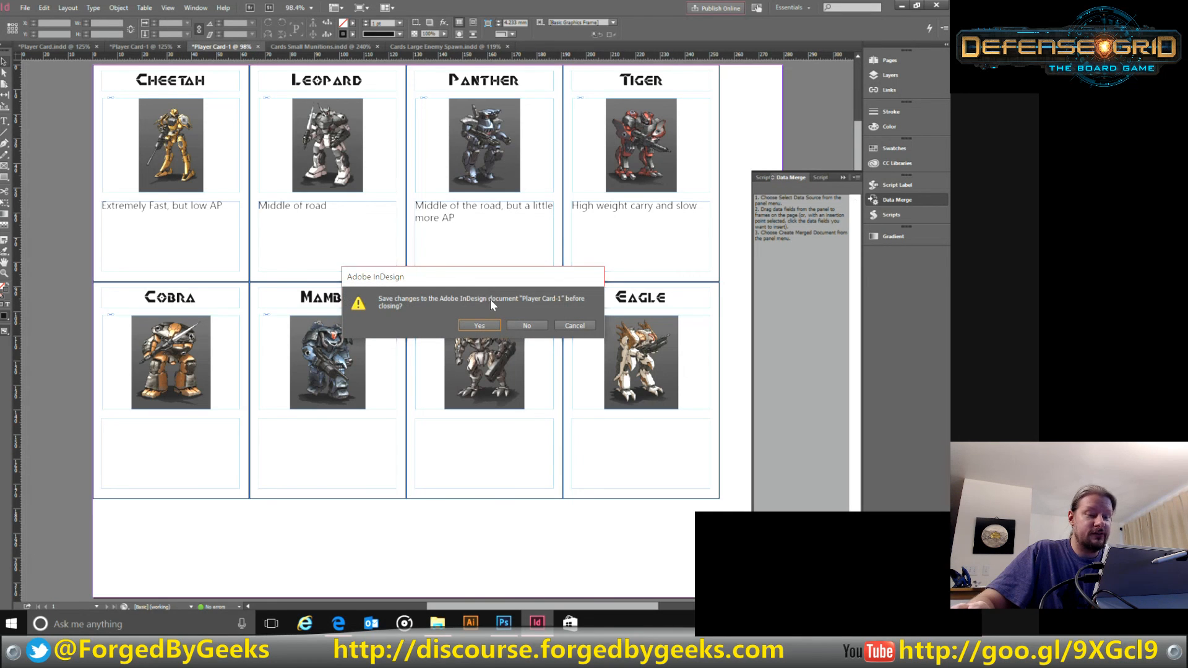
{"action": "left_click", "coordinate": [525, 324]}
{"action": "left_click", "coordinate": [146, 44]}
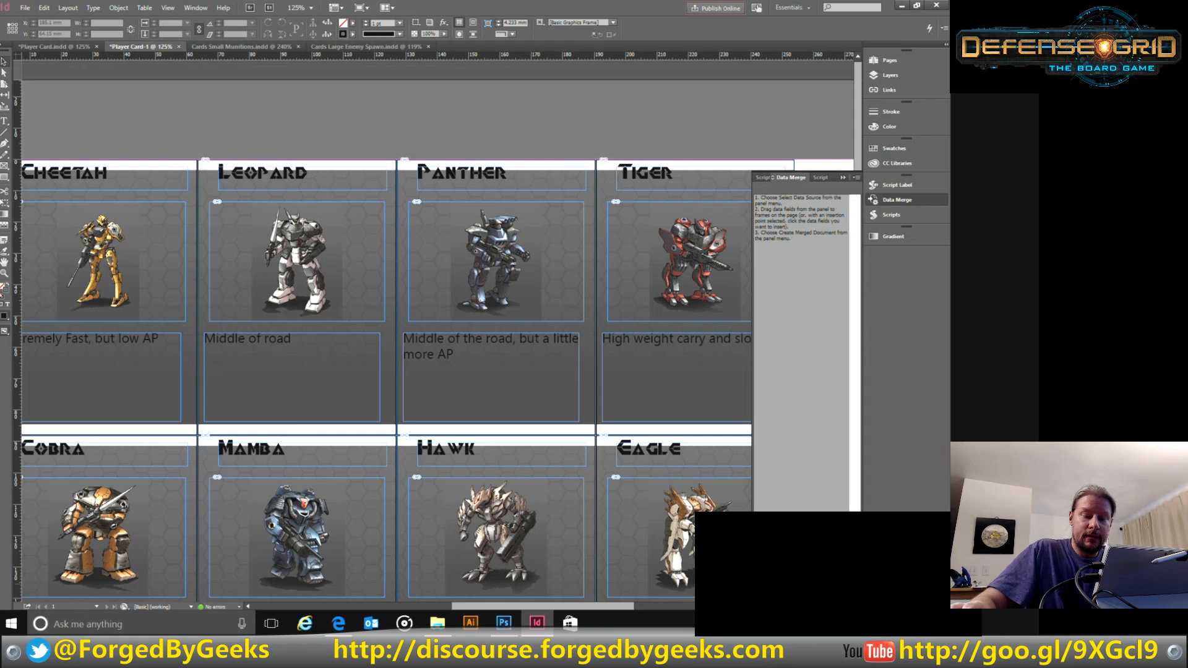
{"action": "left_click", "coordinate": [178, 47]}
{"action": "left_click", "coordinate": [524, 326]}
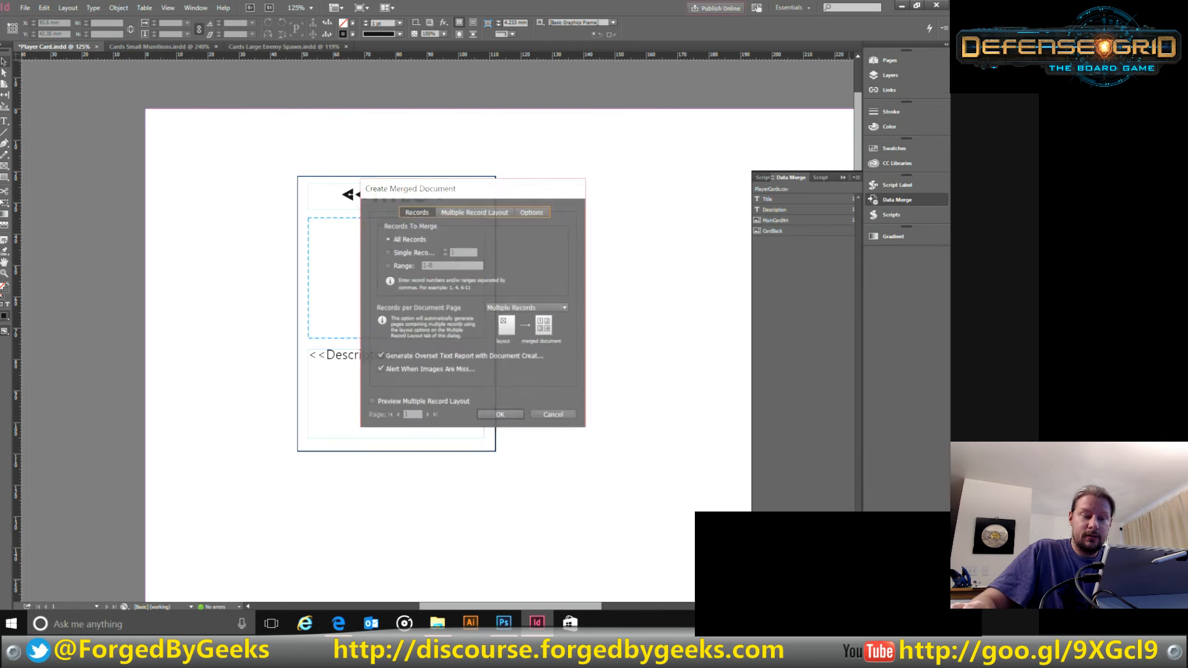
Step: Create a merged document from the Player Card layout with a top margin of 27.4 mm and a left margin of 12 mm
{"action": "left_click", "coordinate": [487, 208]}
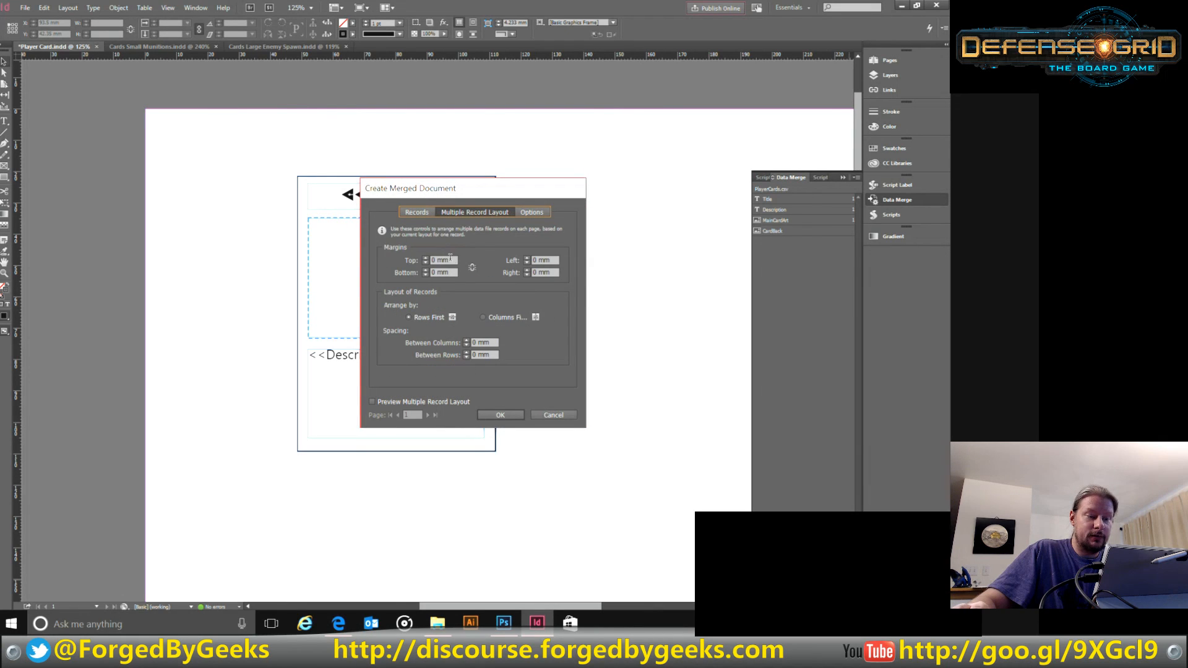
{"action": "left_click", "coordinate": [452, 258]}
{"action": "type", "text": "27"}
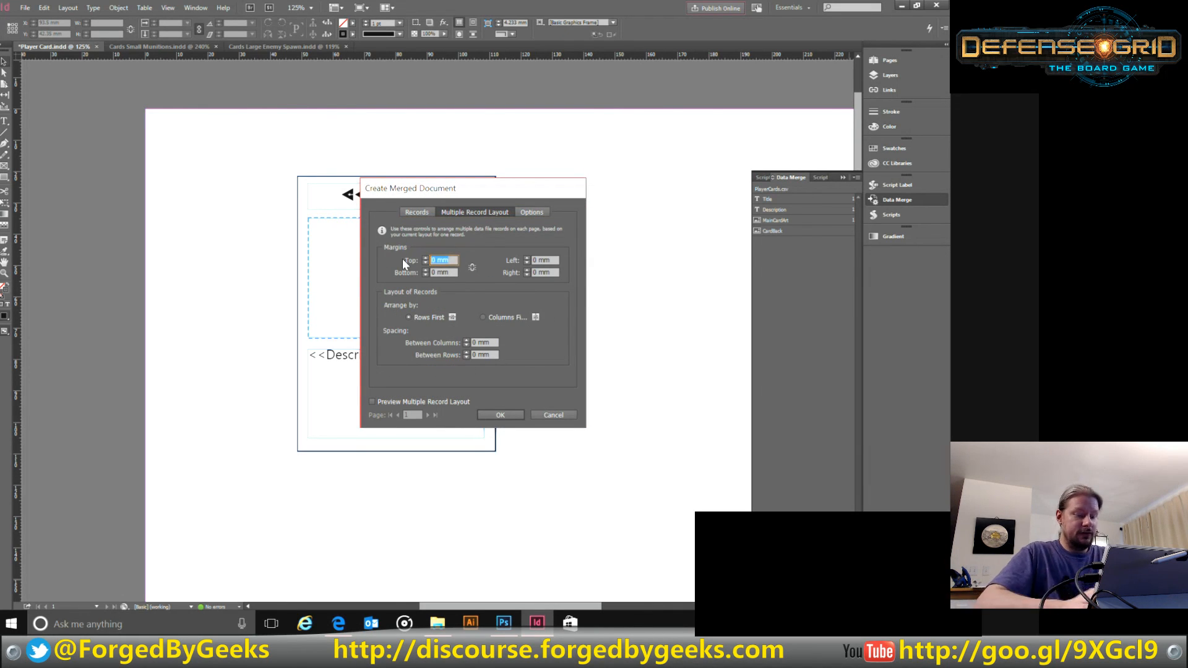
{"action": "type", "text": ".4"}
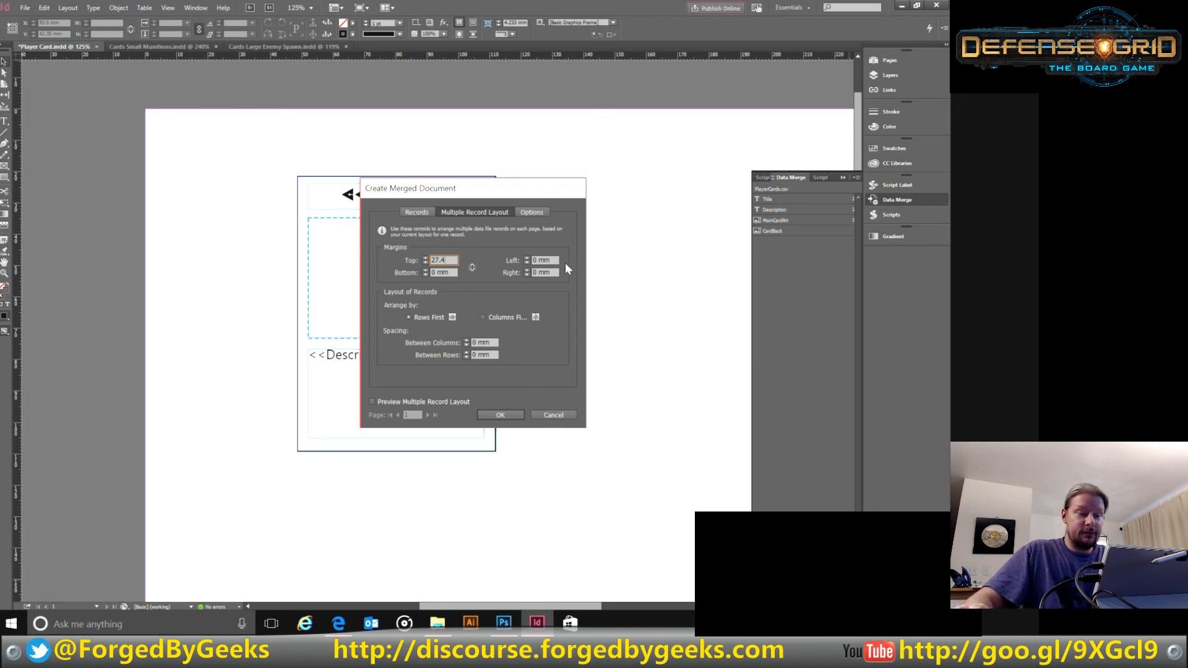
{"action": "key", "text": "Tab"}
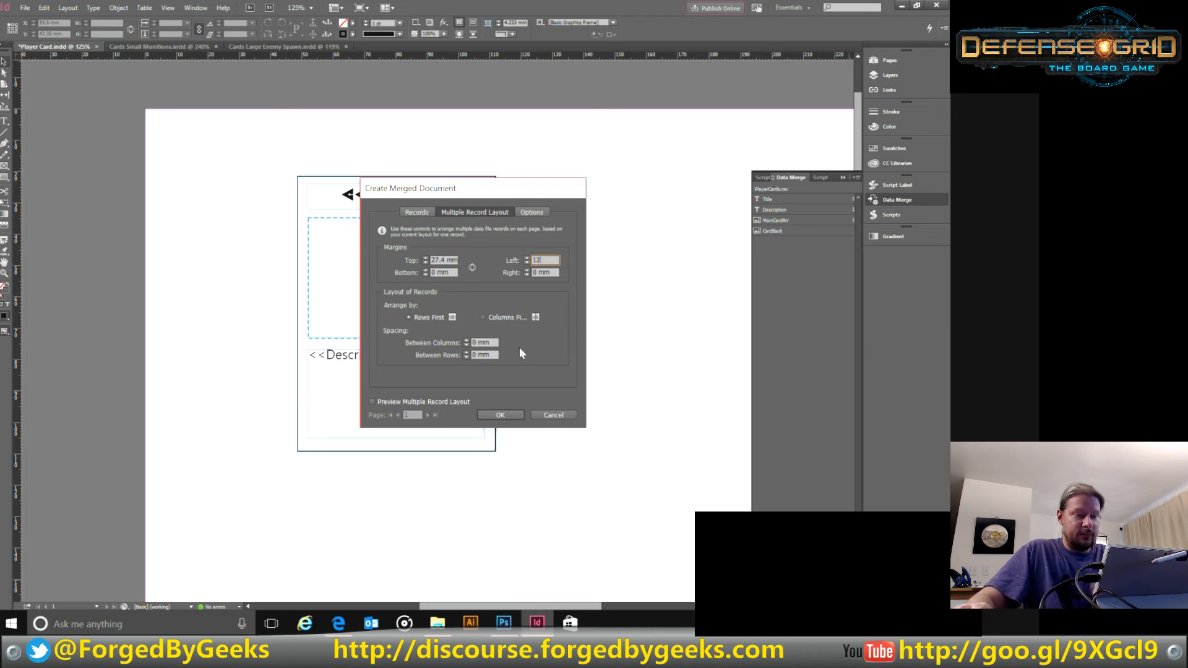
{"action": "left_click", "coordinate": [505, 415]}
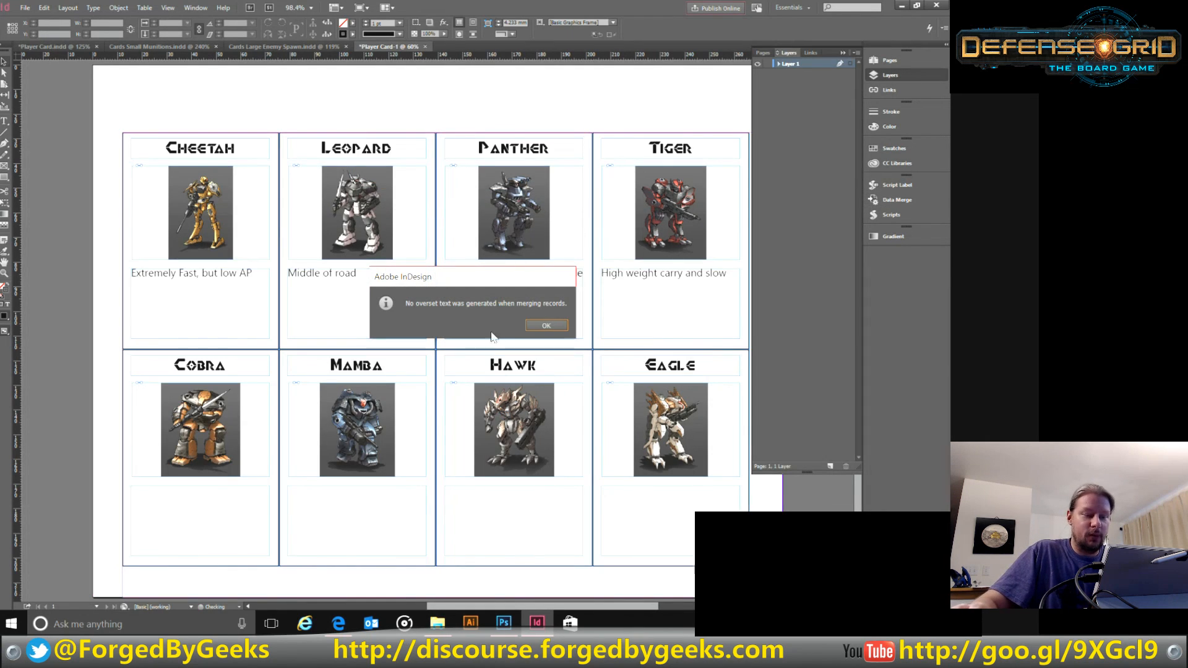
{"action": "left_click", "coordinate": [547, 326]}
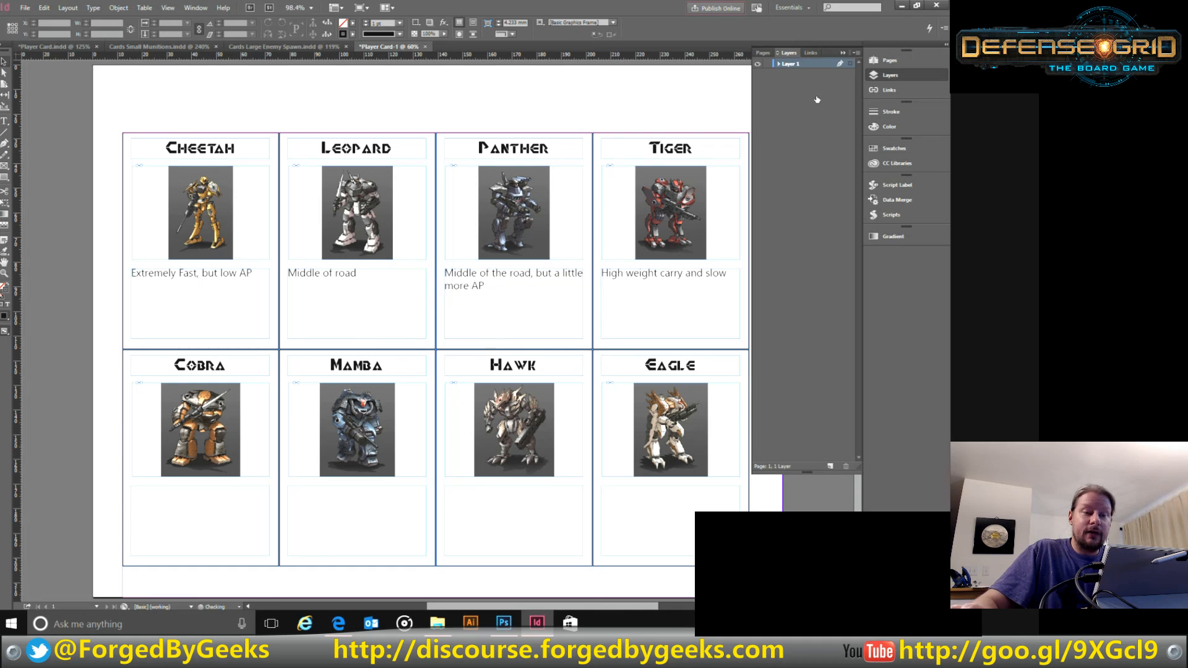
Step: Examine up close the borders where neighbouring cards meet in the merged sheet, and close that document without saving
{"action": "left_click", "coordinate": [842, 54]}
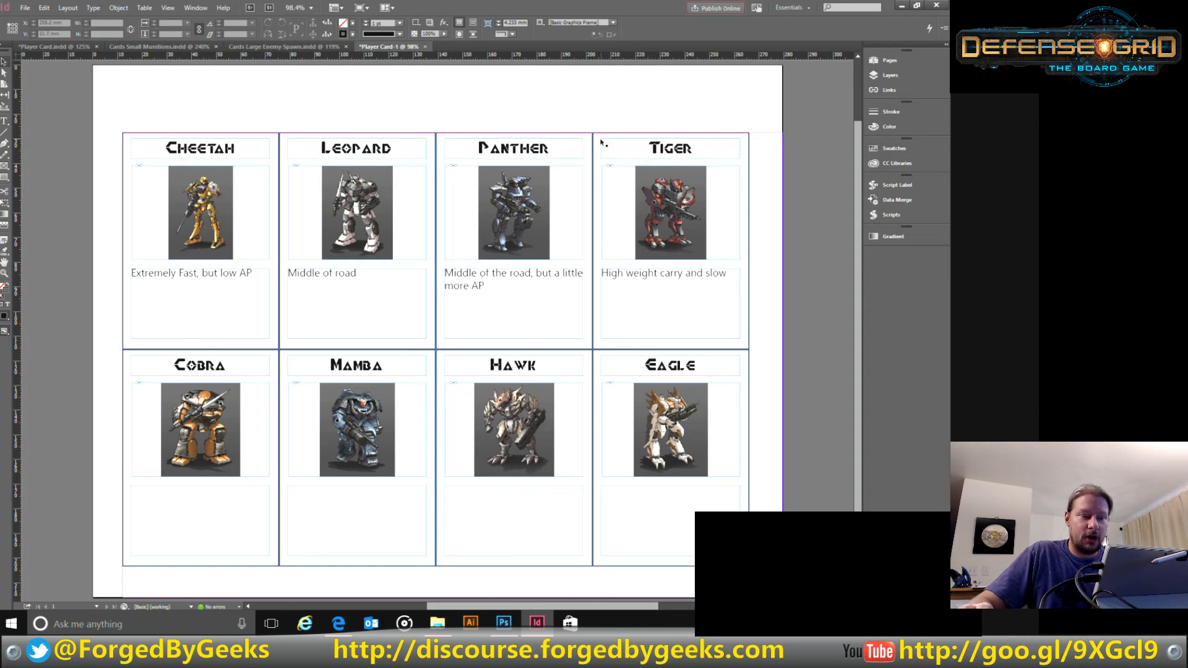
{"action": "key", "text": "ctrl+equal"}
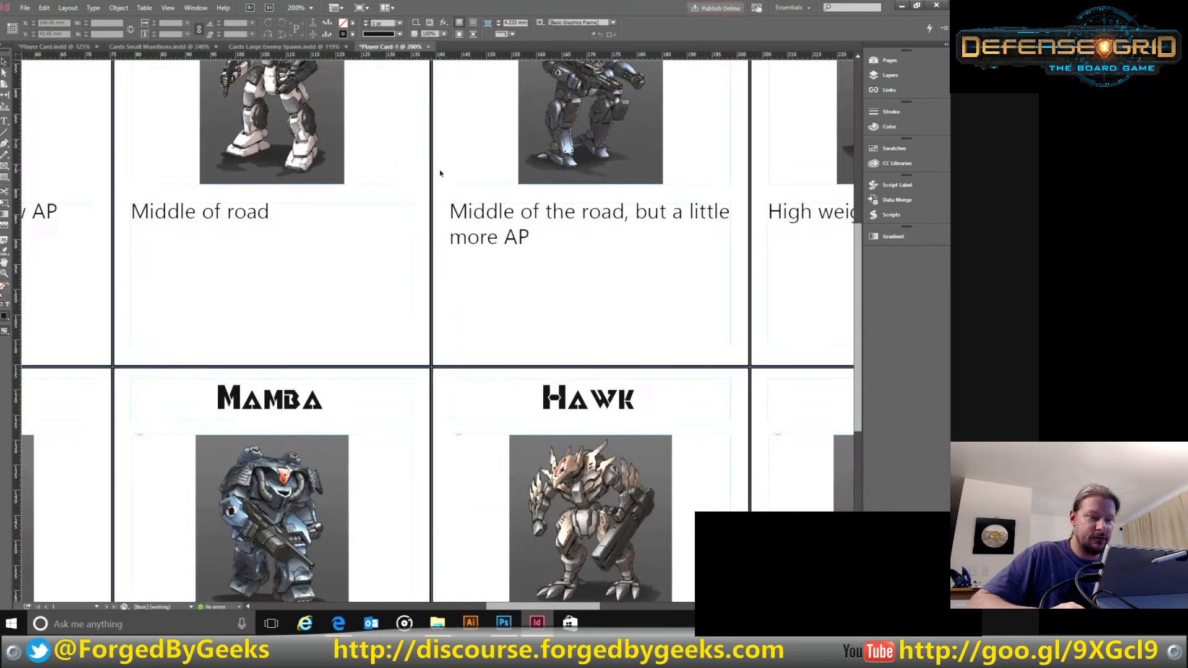
{"action": "key", "text": "ctrl+equal"}
{"action": "key", "text": "ctrl+equal"}
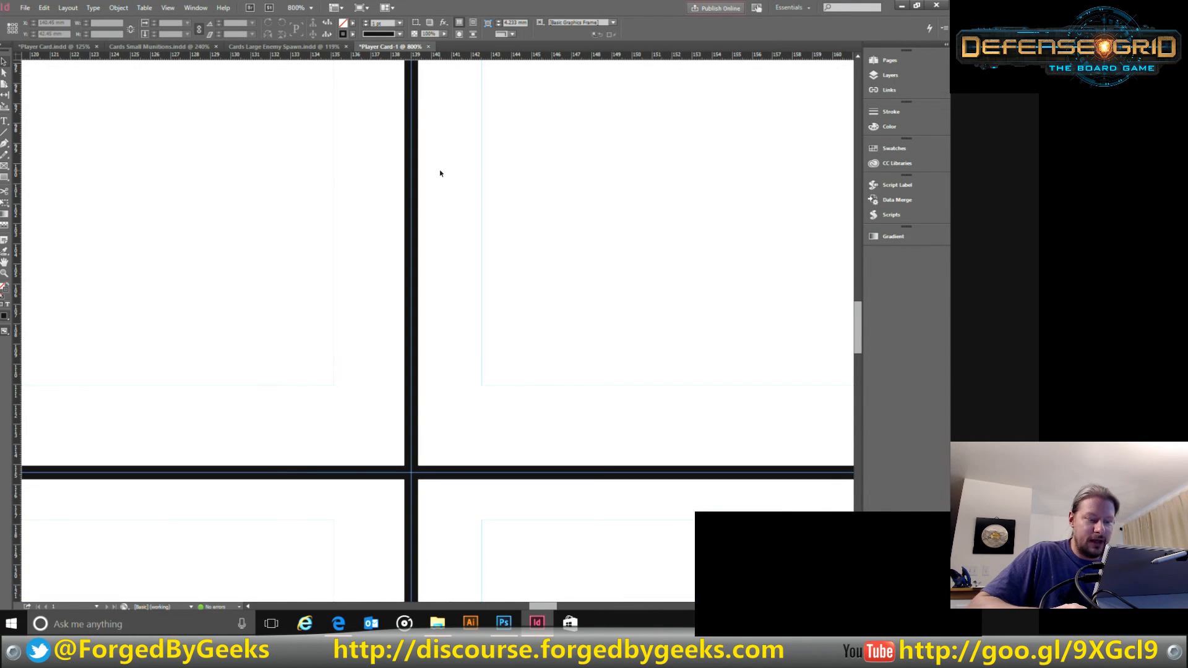
{"action": "key", "text": "ctrl+minus"}
{"action": "key", "text": "ctrl+minus"}
{"action": "key", "text": "ctrl+minus"}
{"action": "key", "text": "ctrl+minus"}
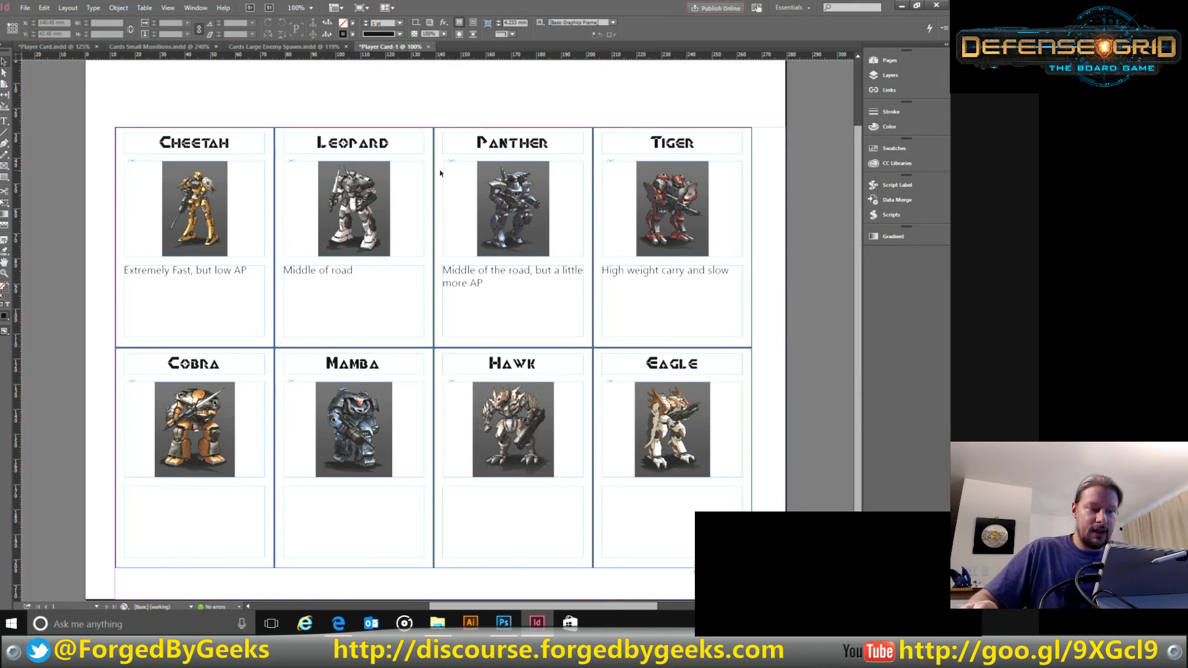
{"action": "left_click", "coordinate": [429, 47]}
{"action": "left_click", "coordinate": [522, 320]}
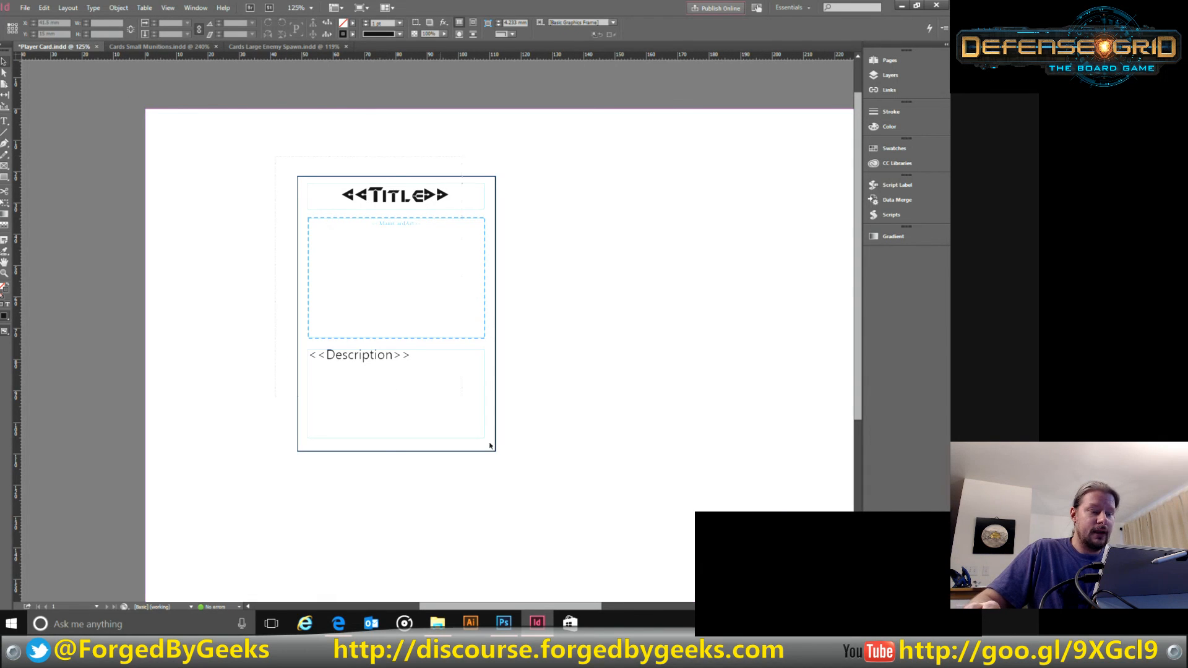
Step: Move all the player card frames together to about X 56.7 mm, Y 39 mm on the page and save Player Card.indd
{"action": "left_click_drag", "start_coordinate": [489, 443], "coordinate": [527, 542]}
{"action": "left_click_drag", "start_coordinate": [496, 291], "coordinate": [485, 312]}
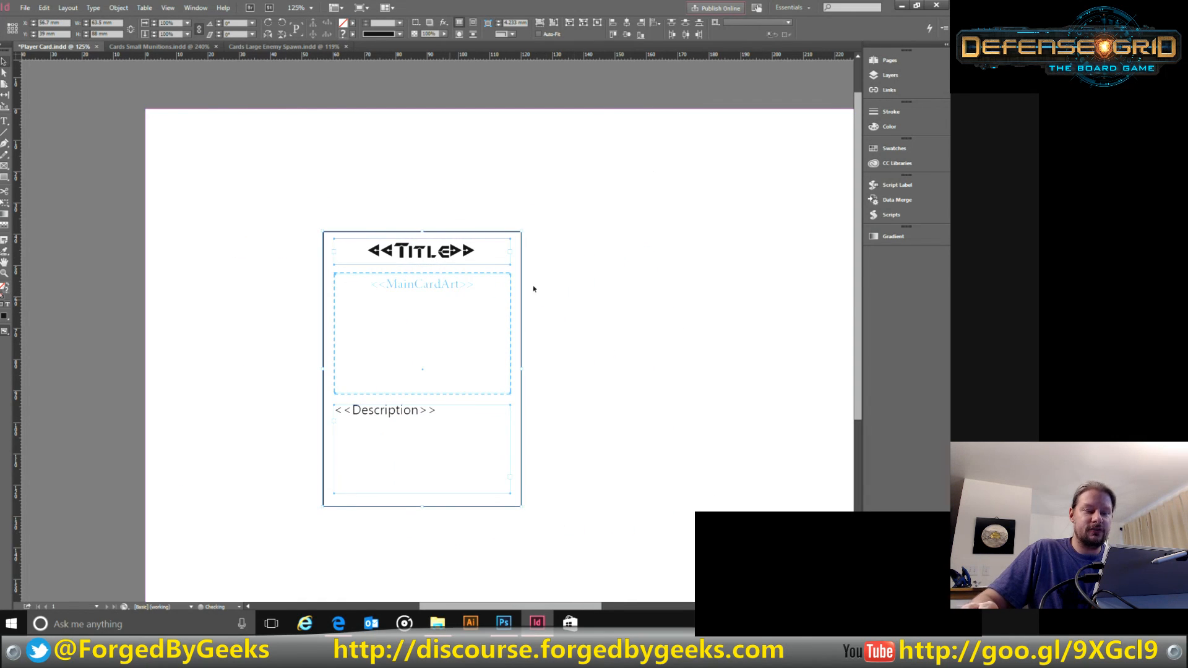
{"action": "left_click", "coordinate": [559, 262]}
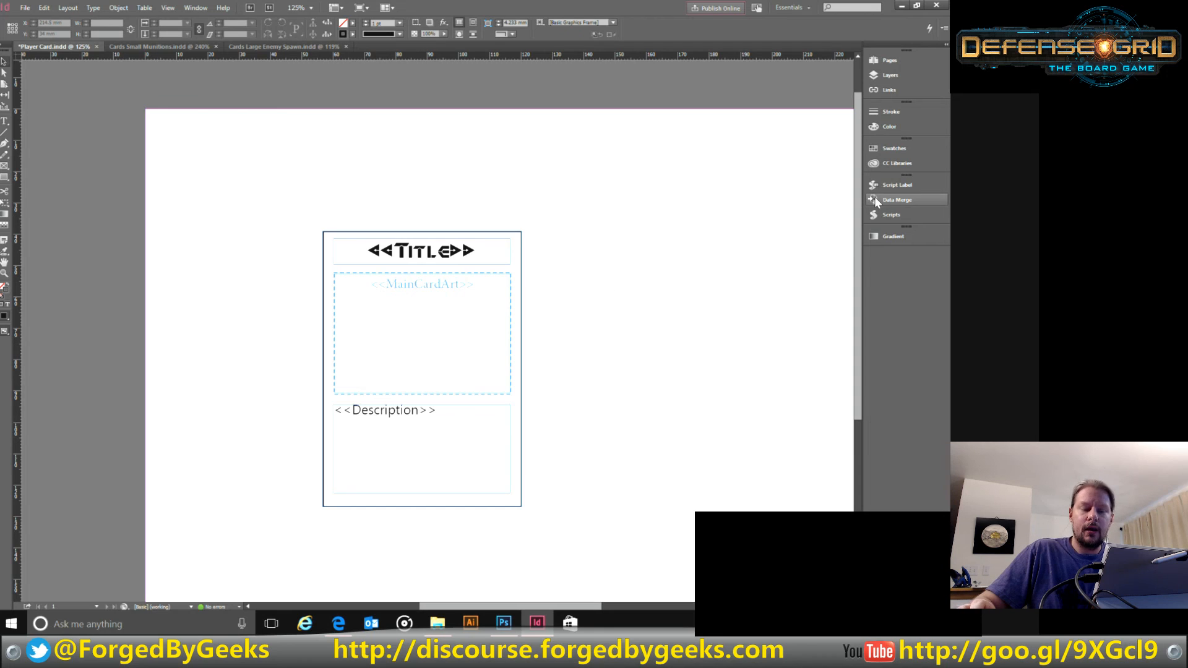
{"action": "left_click", "coordinate": [25, 8]}
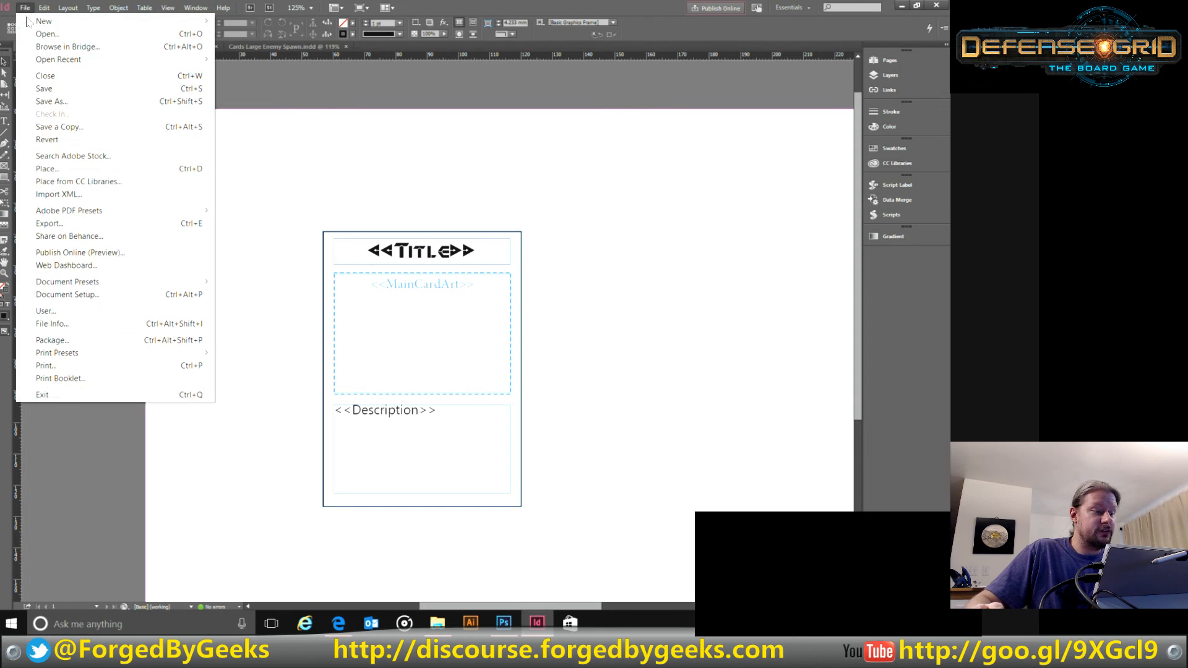
{"action": "left_click", "coordinate": [49, 91]}
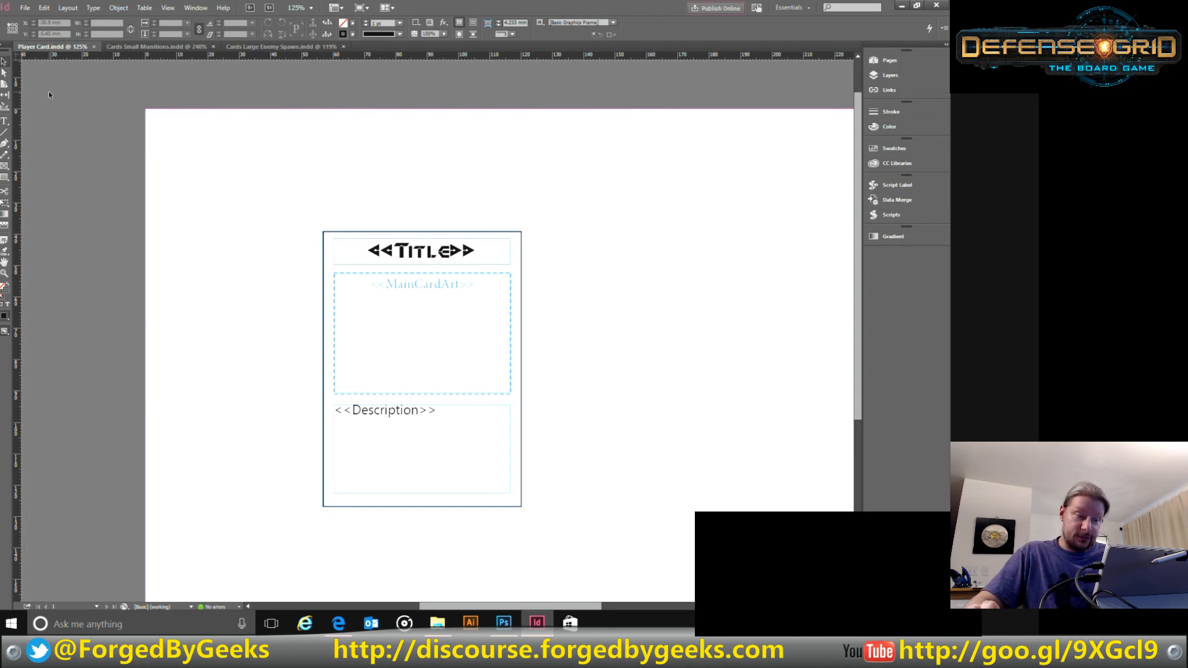
Step: Examine the card templates in the Cards Large Enemy Spawn and Cards Small Munitions documents
{"action": "left_click", "coordinate": [255, 47]}
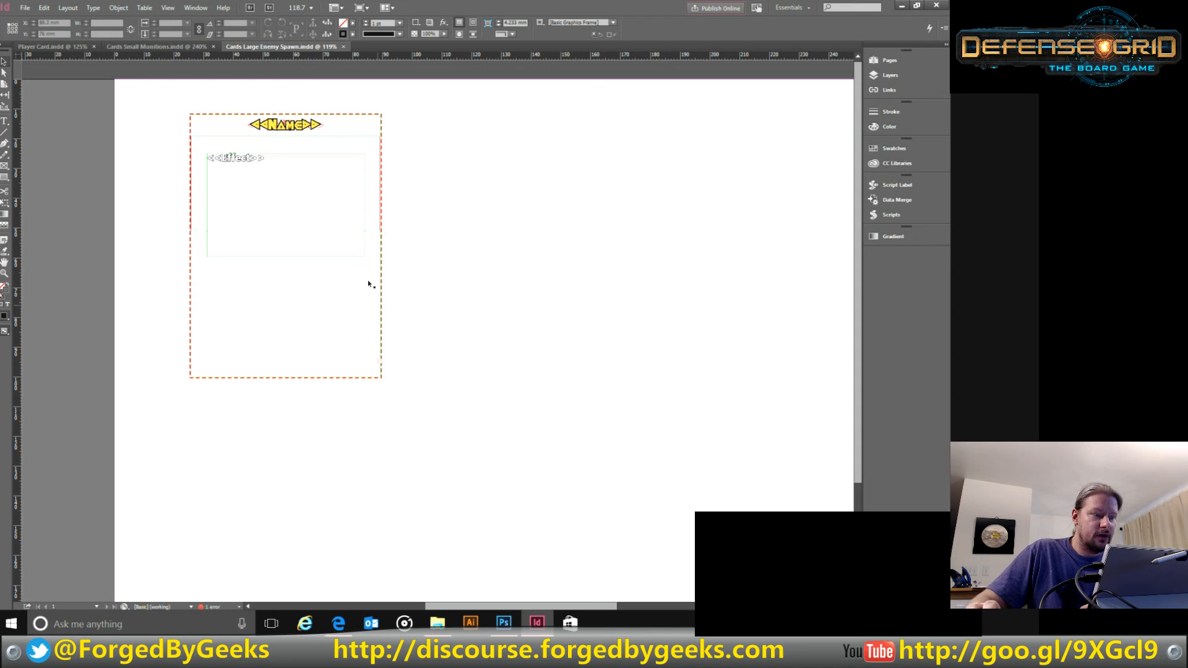
{"action": "left_click", "coordinate": [143, 46]}
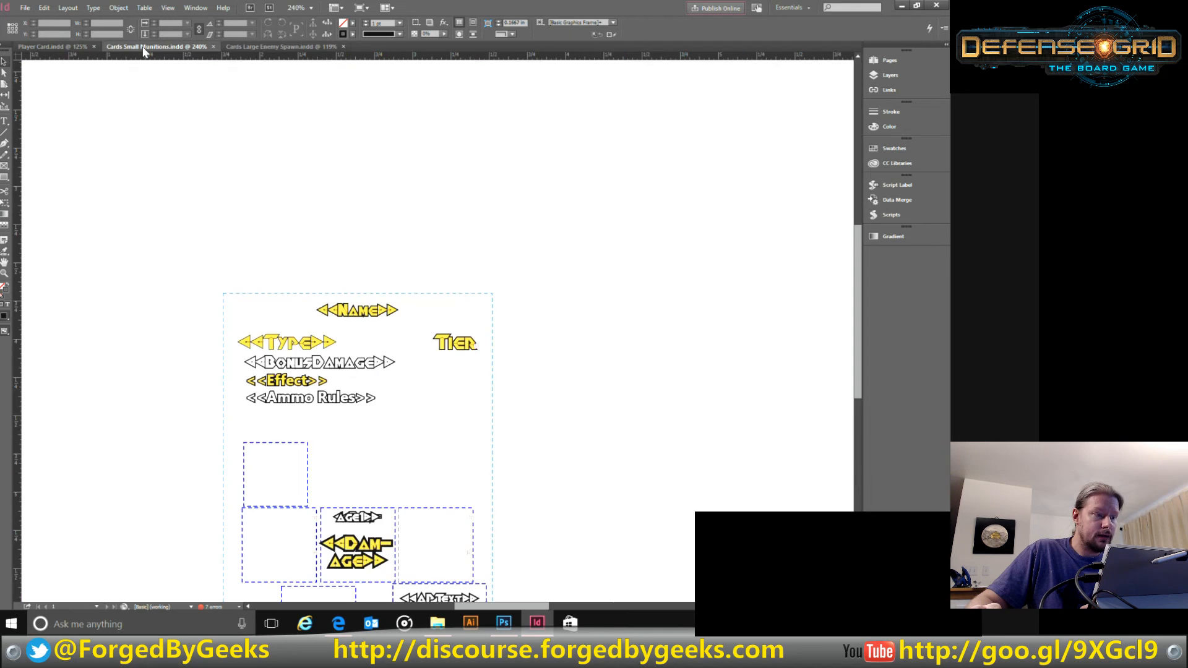
{"action": "scroll", "coordinate": [575, 492], "scroll_direction": "down", "scroll_amount": 3}
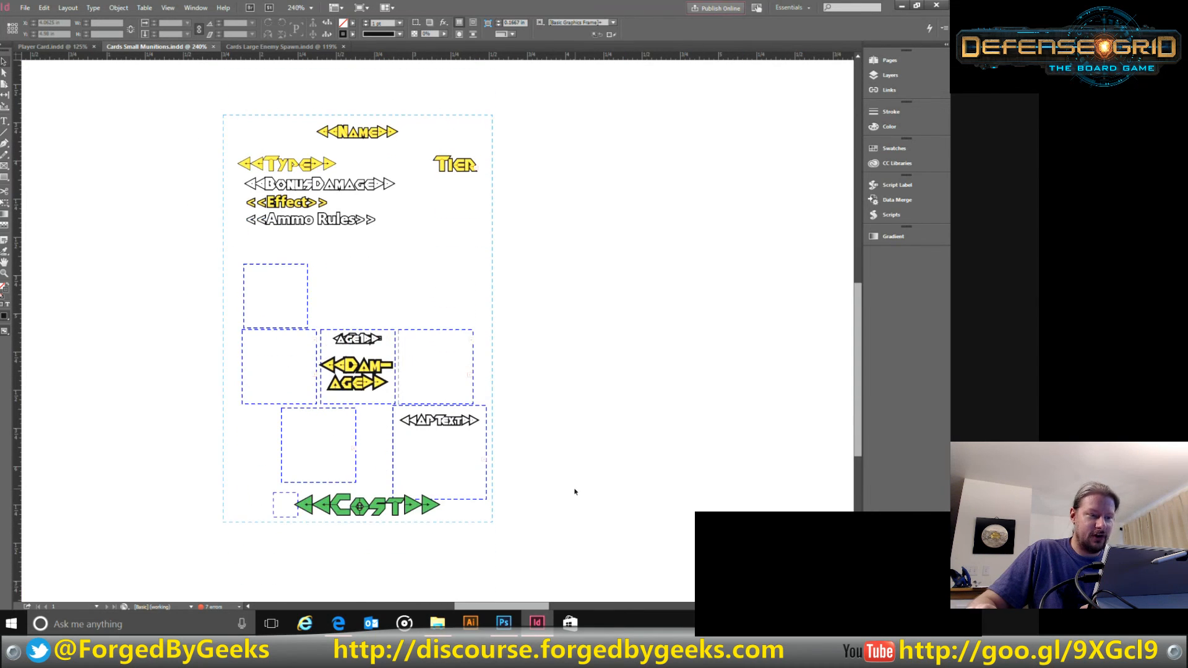
Step: Check the Cards Small Munitions template in Preview screen mode and return it to Normal screen mode
{"action": "scroll", "coordinate": [575, 492], "scroll_direction": "up", "scroll_amount": 1}
{"action": "scroll", "coordinate": [574, 492], "scroll_direction": "down", "scroll_amount": 1}
{"action": "left_click", "coordinate": [167, 8]}
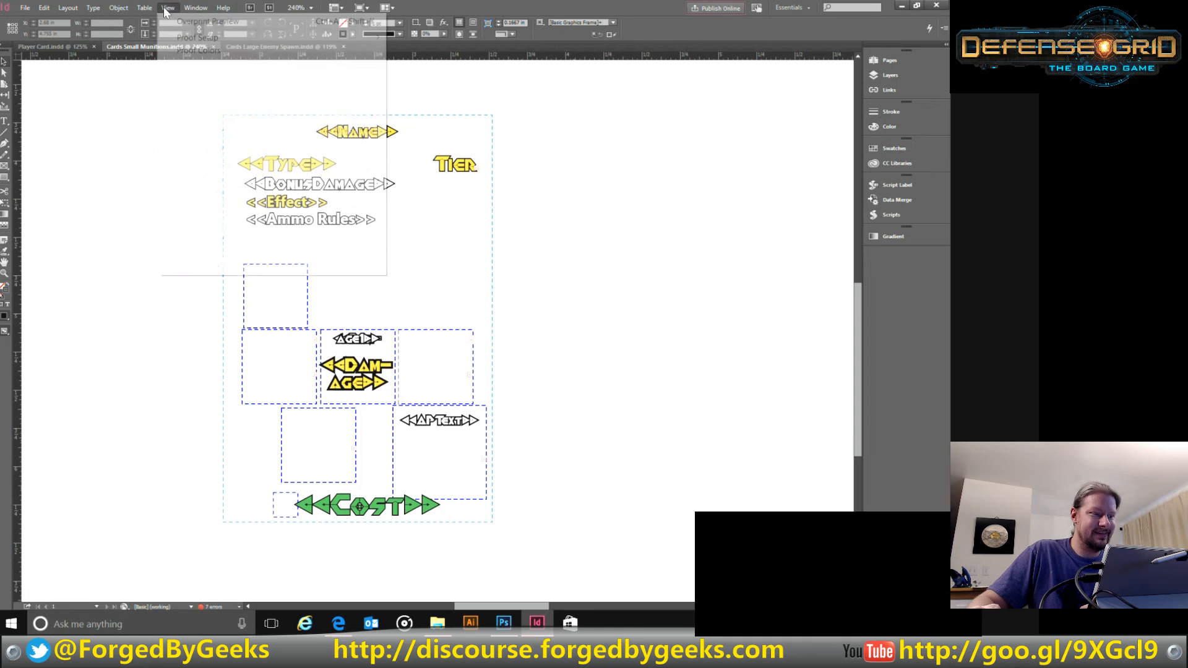
{"action": "mouse_move", "coordinate": [196, 8]}
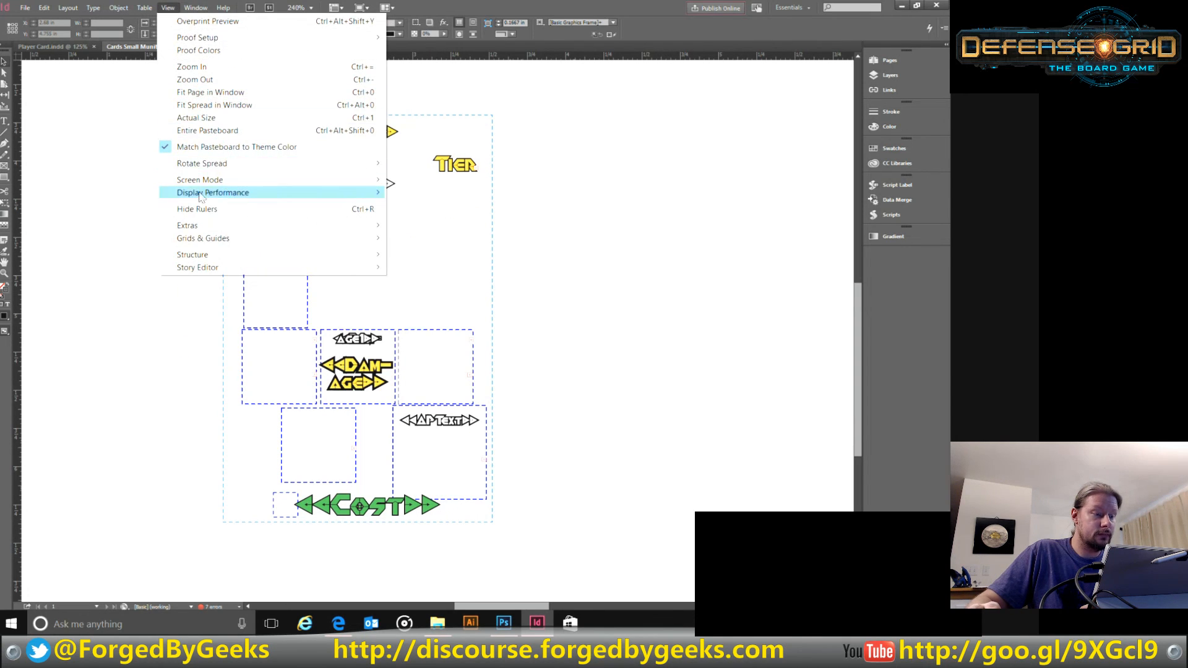
{"action": "mouse_move", "coordinate": [186, 182]}
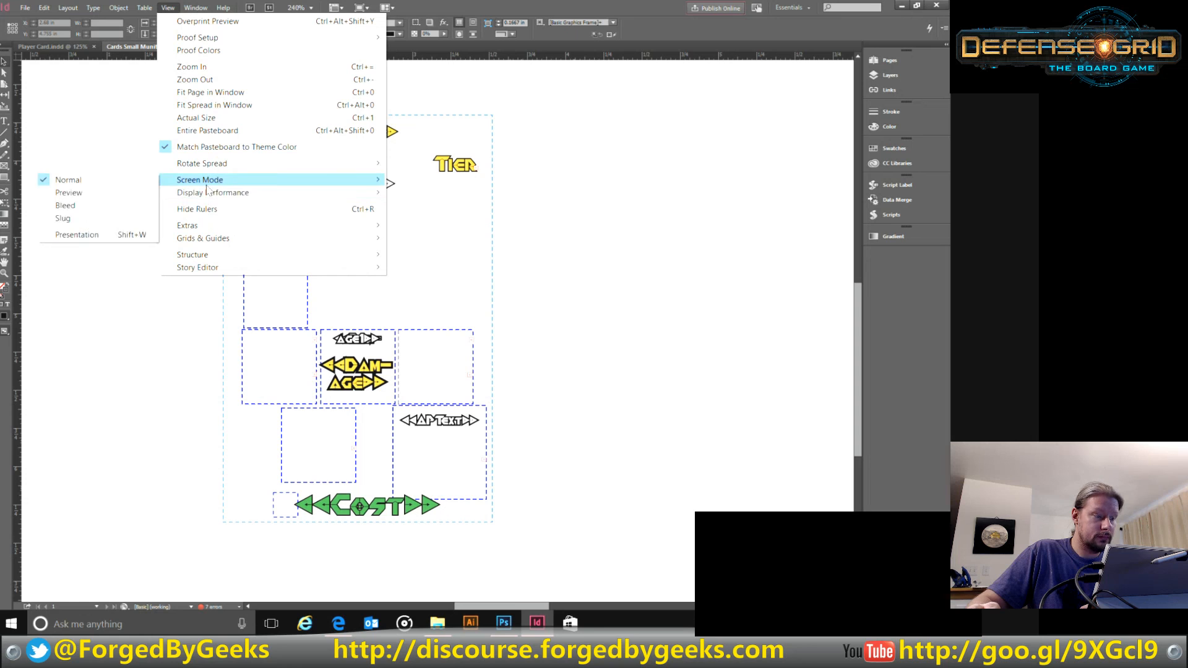
{"action": "left_click", "coordinate": [129, 201]}
{"action": "left_click", "coordinate": [168, 7]}
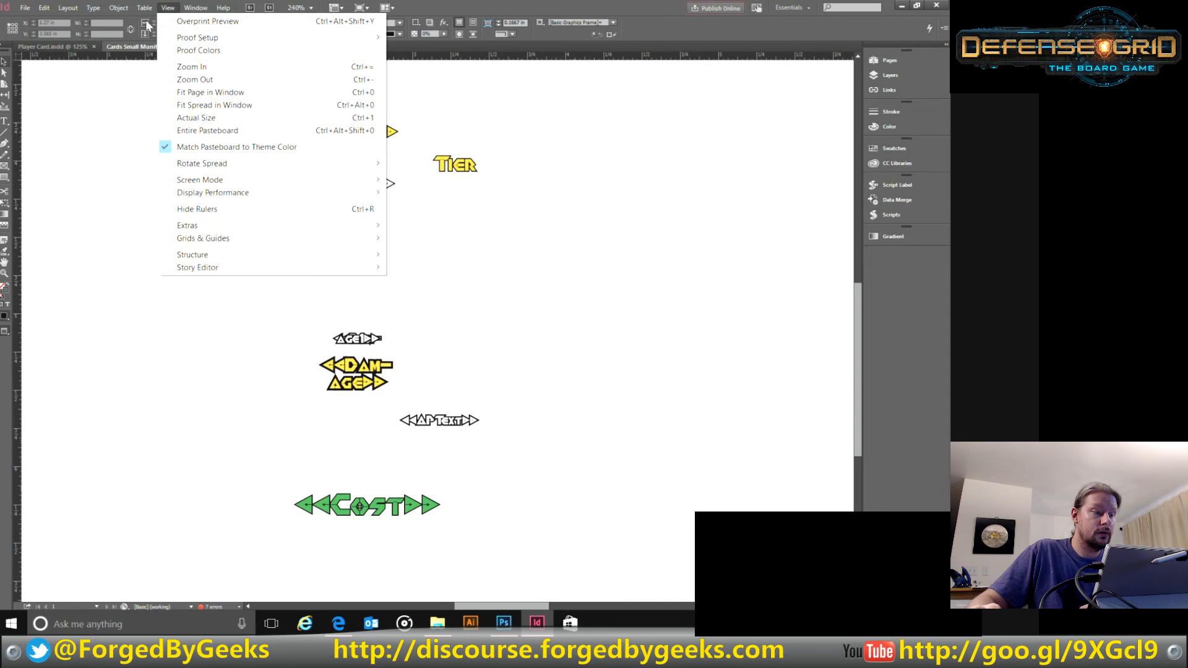
{"action": "mouse_move", "coordinate": [218, 186]}
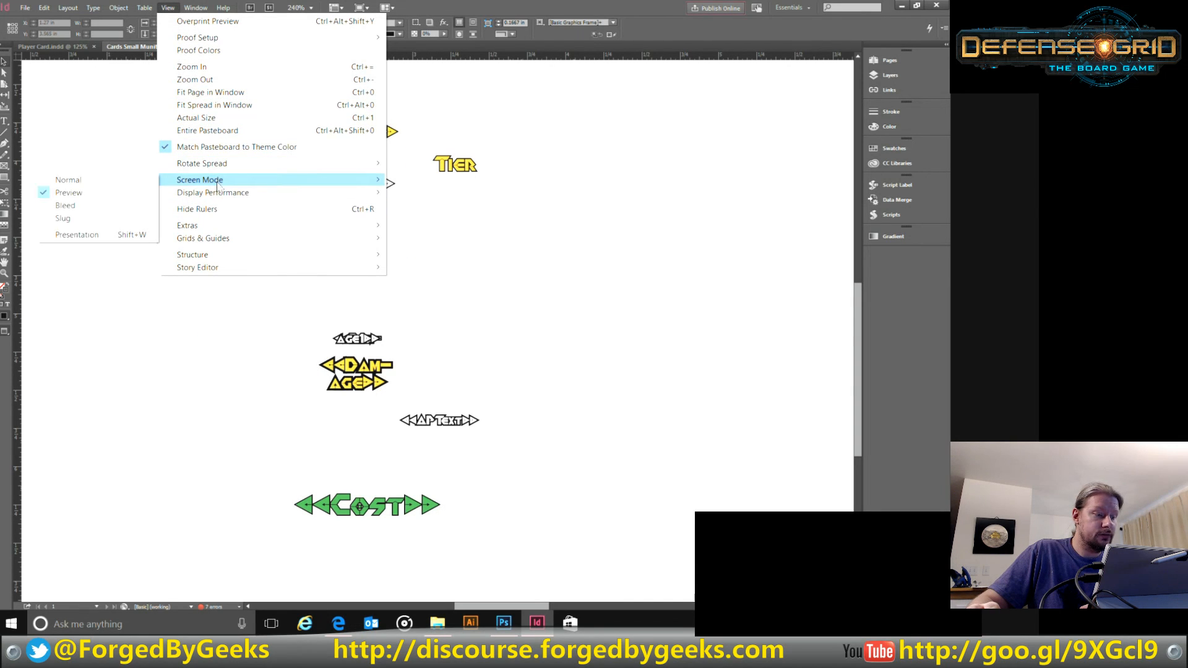
{"action": "left_click", "coordinate": [152, 180]}
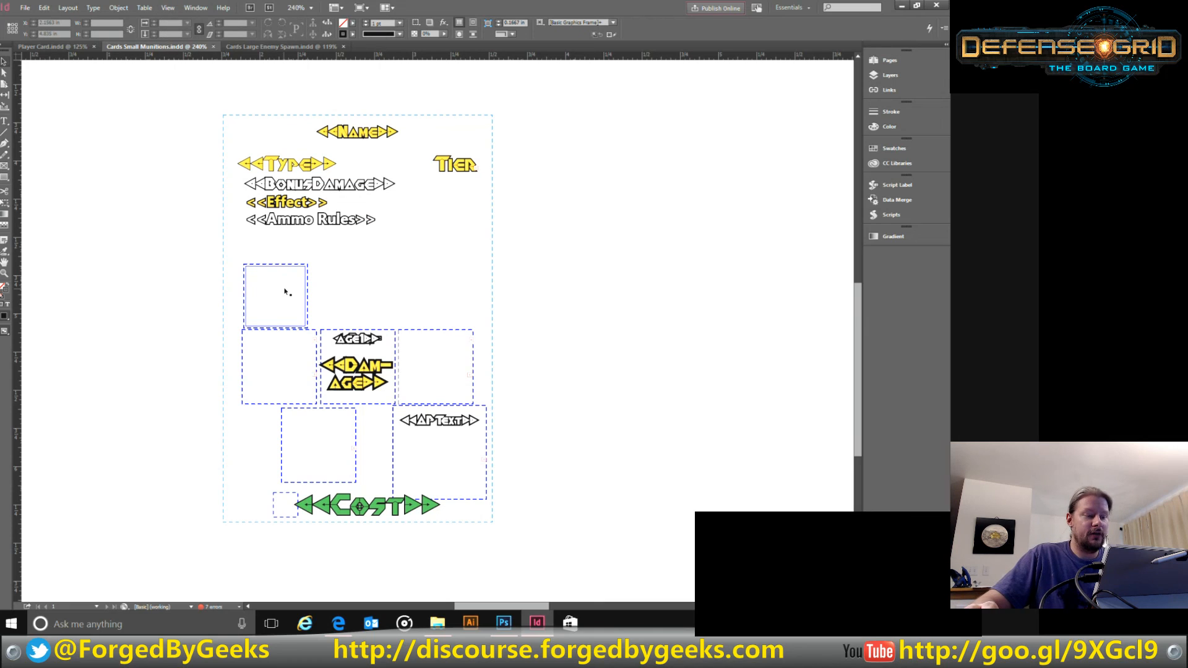
Step: Inspect the damage frames and the text frame holding the BonusDamage, Effect and Ammo Rules merge fields
{"action": "left_click", "coordinate": [286, 291]}
{"action": "left_click", "coordinate": [289, 365]}
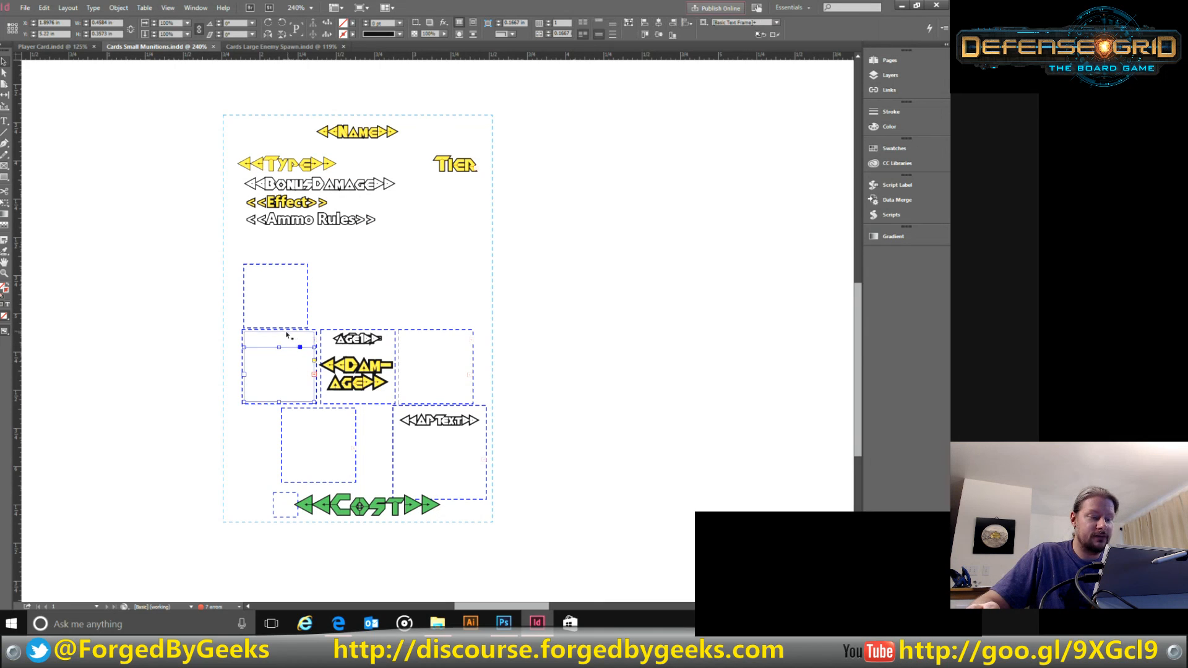
{"action": "left_click", "coordinate": [357, 371]}
{"action": "left_click", "coordinate": [357, 339]}
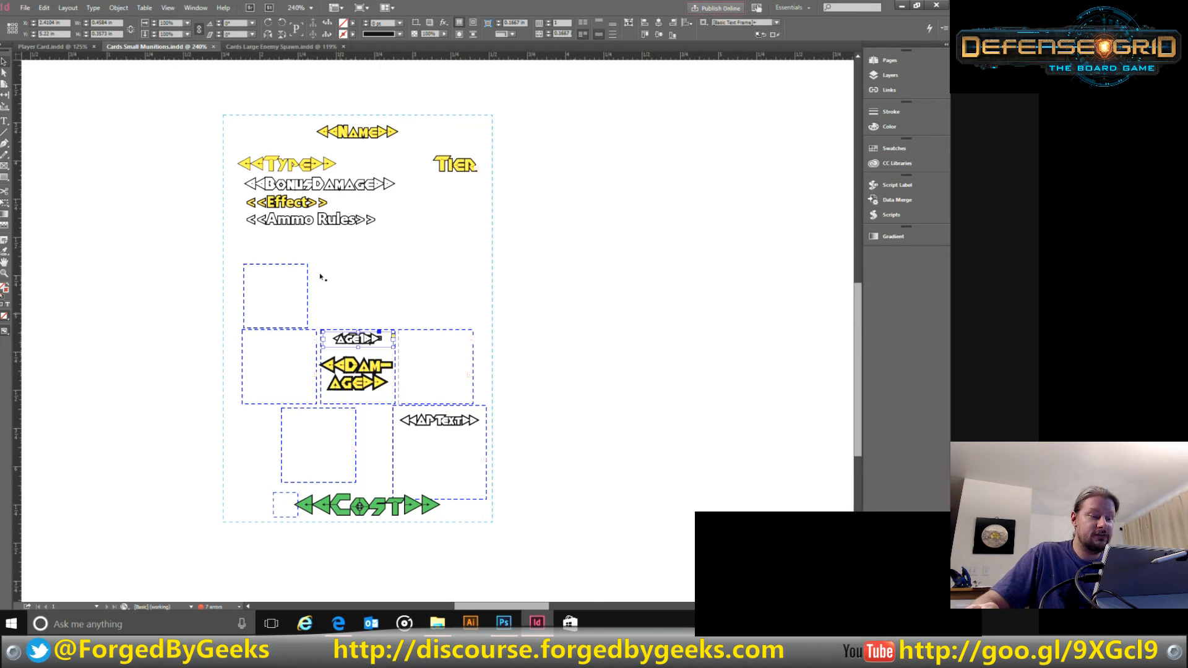
{"action": "left_click", "coordinate": [318, 226]}
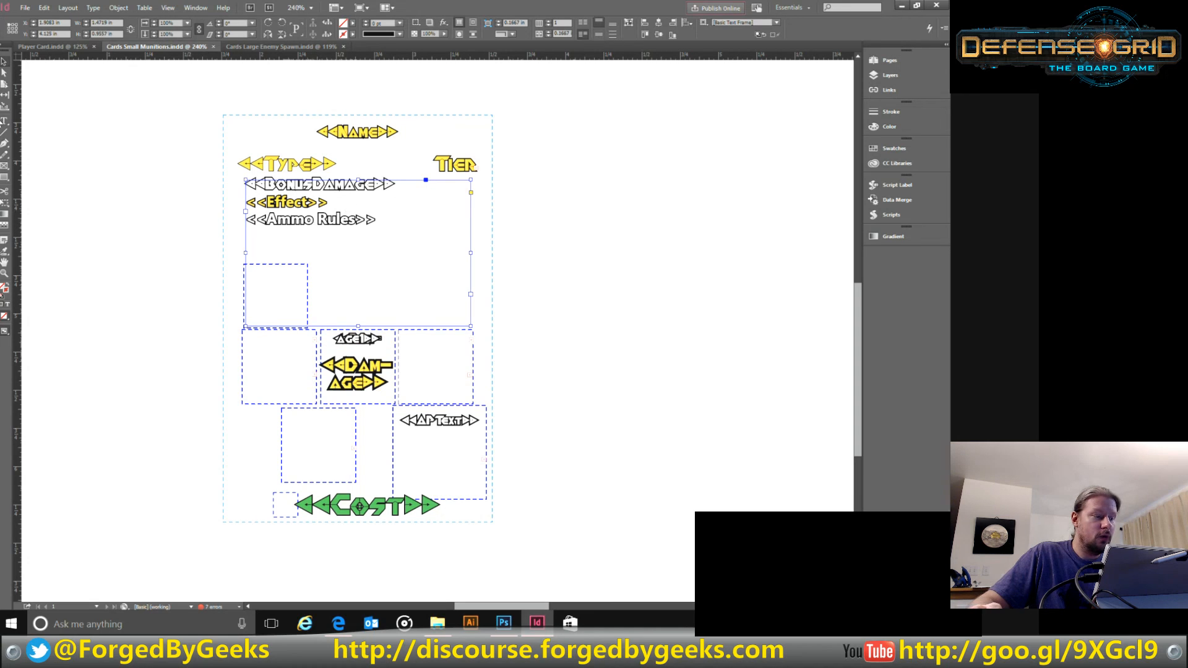
{"action": "double_click", "coordinate": [378, 203]}
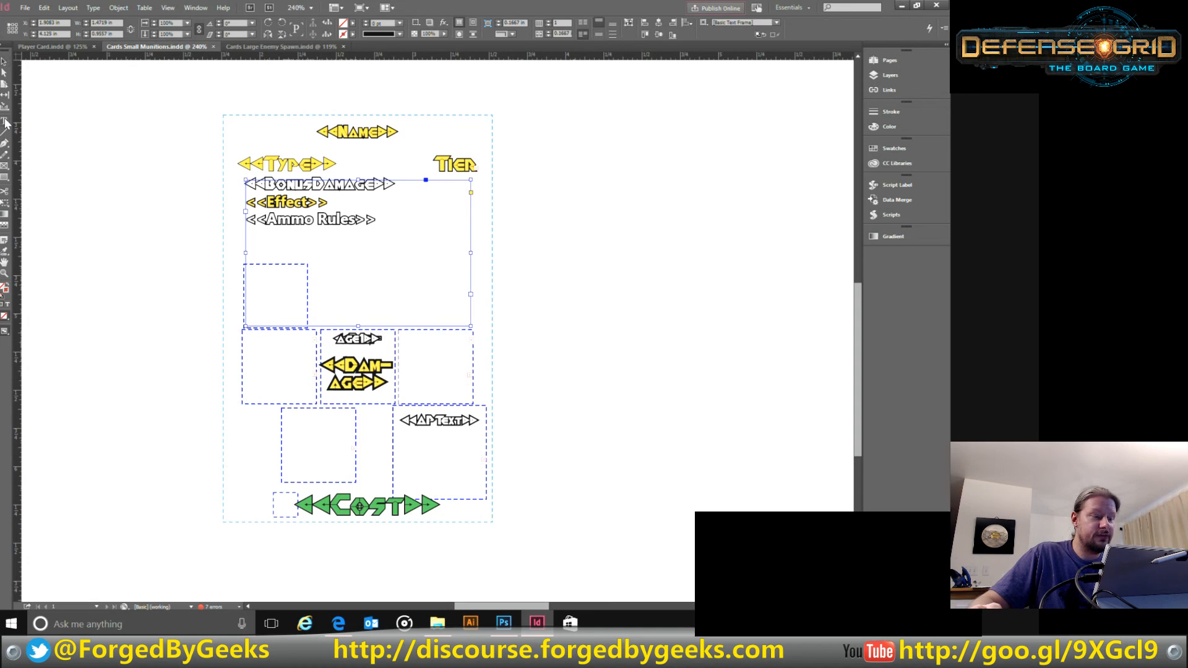
{"action": "left_click", "coordinate": [389, 202]}
{"action": "left_click", "coordinate": [363, 192]}
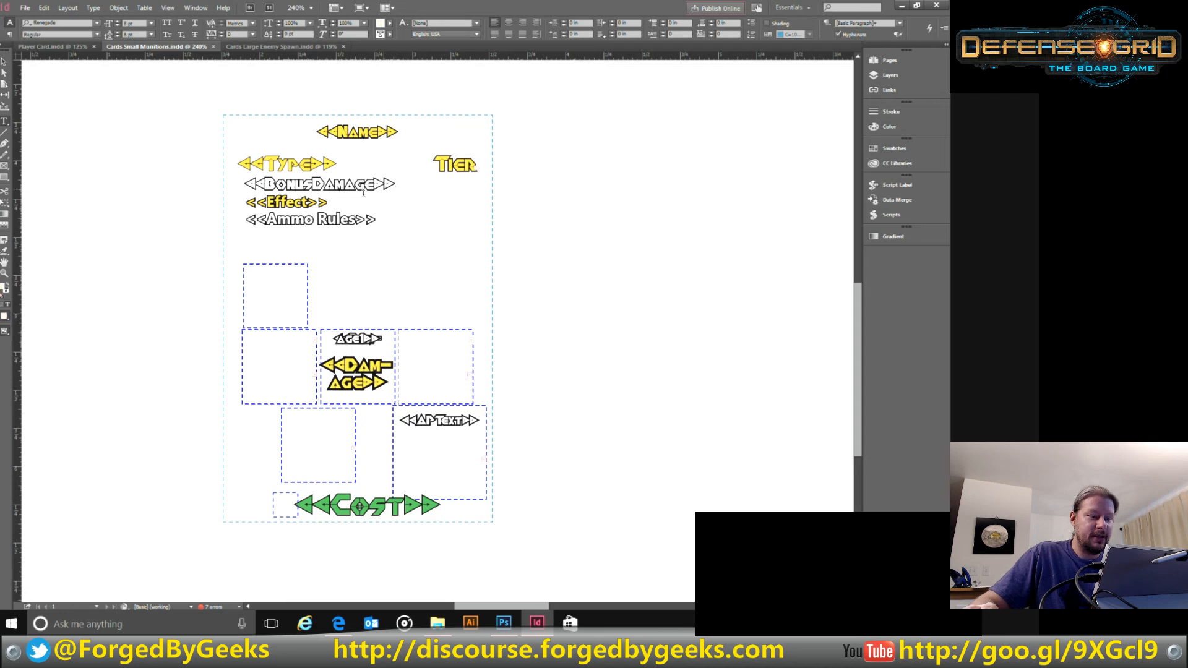
{"action": "left_click", "coordinate": [380, 214]}
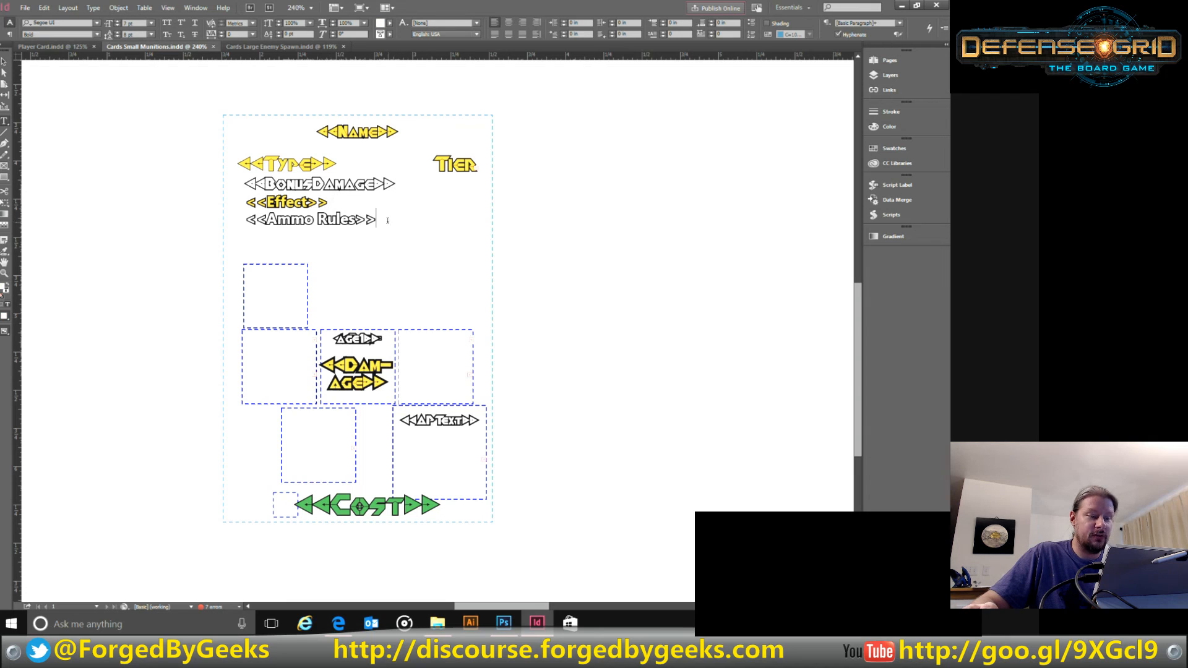
{"action": "triple_click", "coordinate": [388, 220]}
{"action": "left_click", "coordinate": [403, 223]}
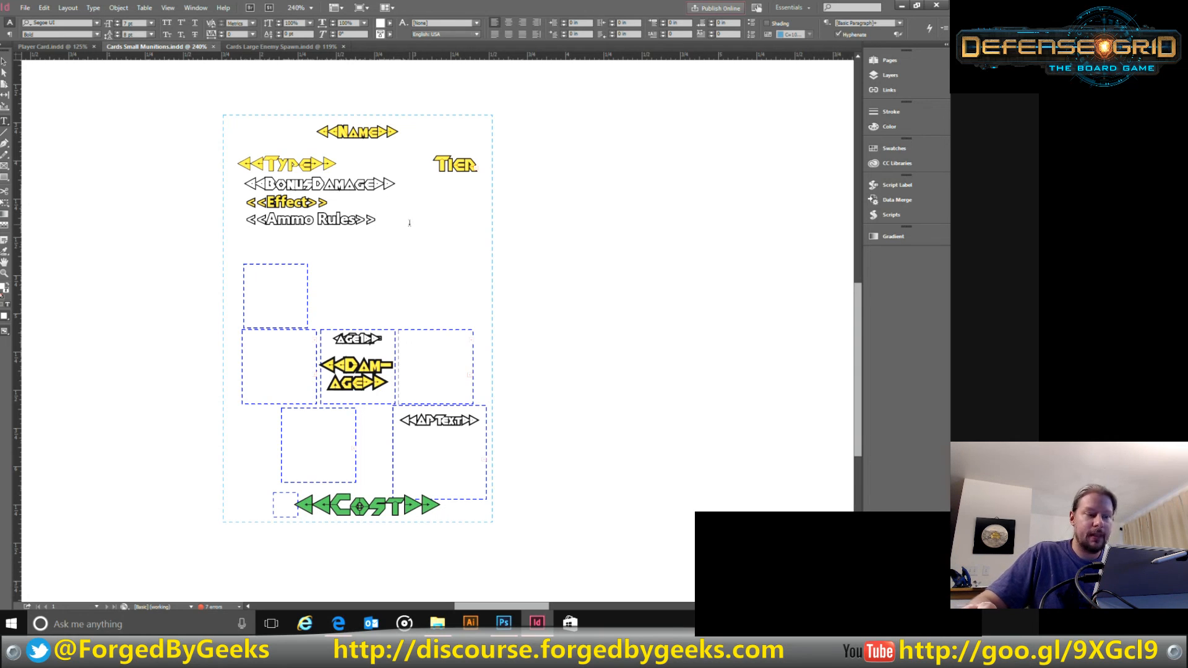
Step: Create a merged document from Cards Small Munitions with all records and multiple records per document page
{"action": "left_click", "coordinate": [914, 202]}
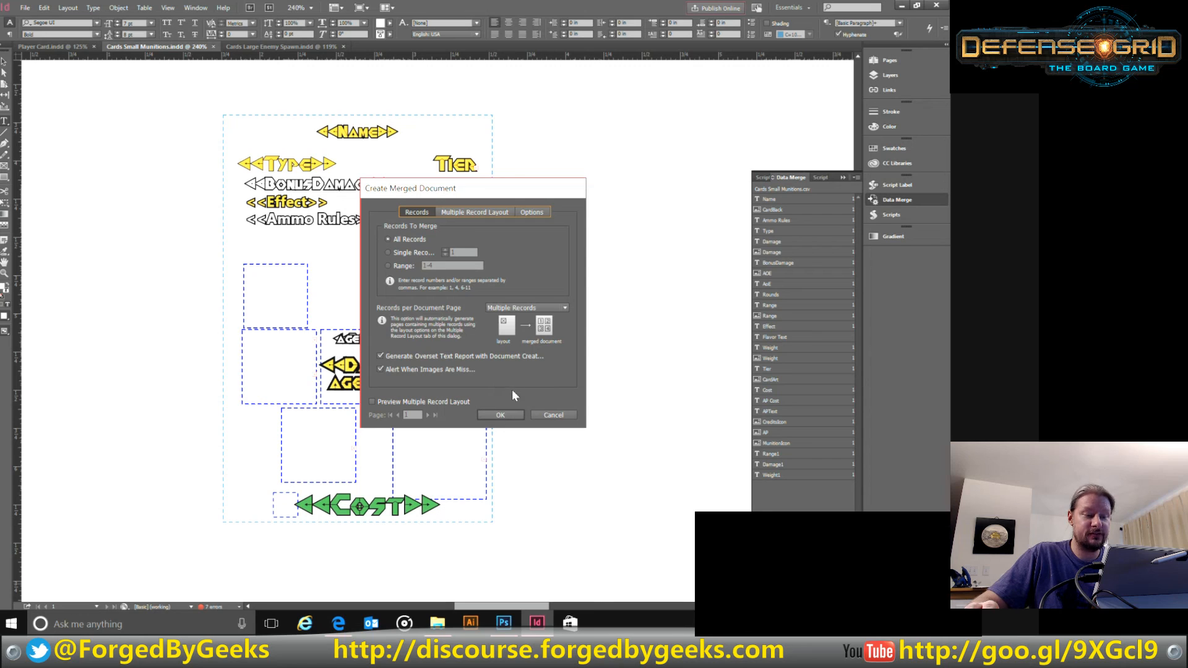
{"action": "left_click", "coordinate": [500, 415]}
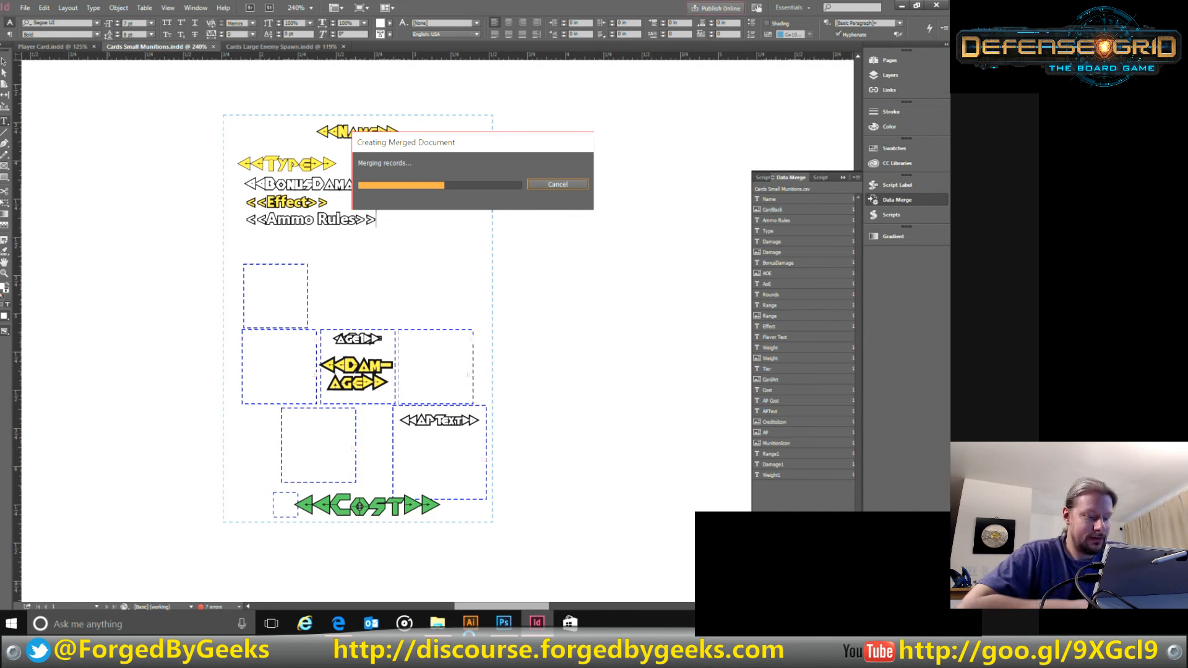
Step: Switch to File Explorer and open the Cards - Attack.xlsx workbook from the DefenseGrid folder
{"action": "left_click", "coordinate": [438, 622]}
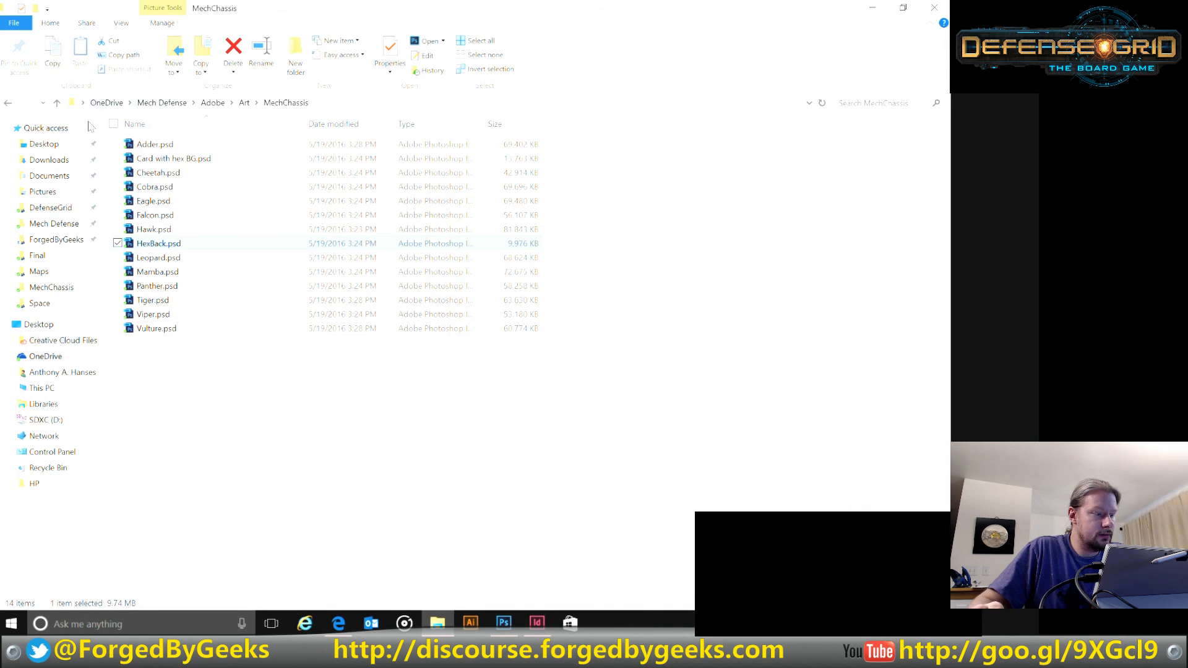
{"action": "left_click", "coordinate": [66, 210]}
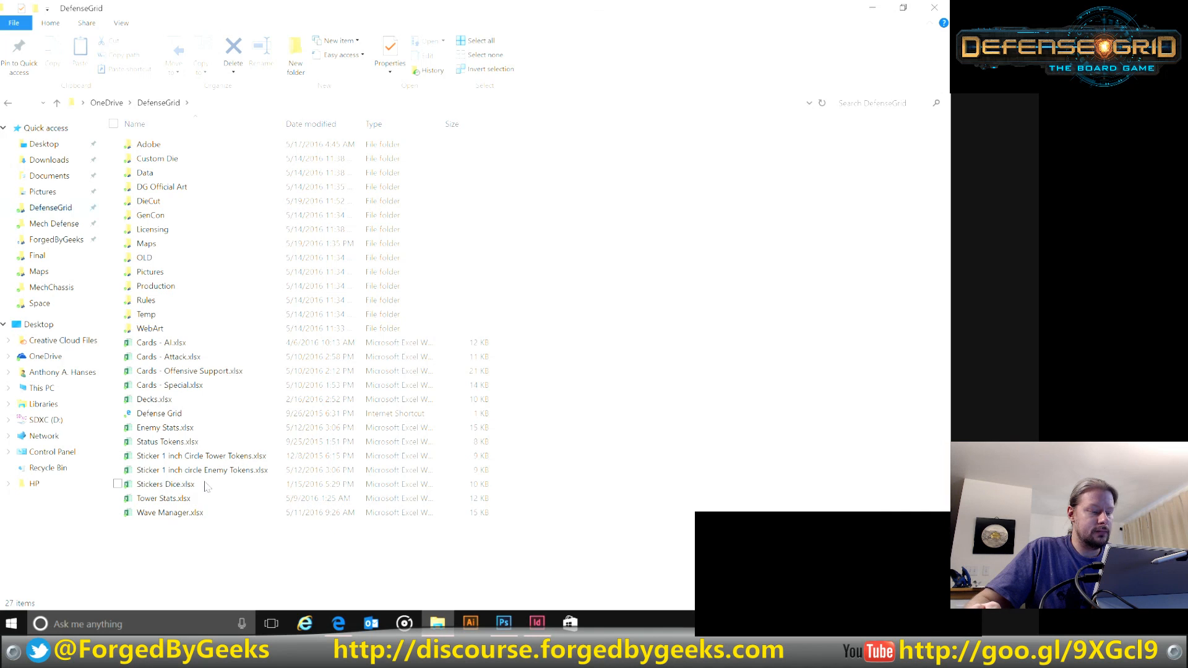
{"action": "double_click", "coordinate": [190, 360]}
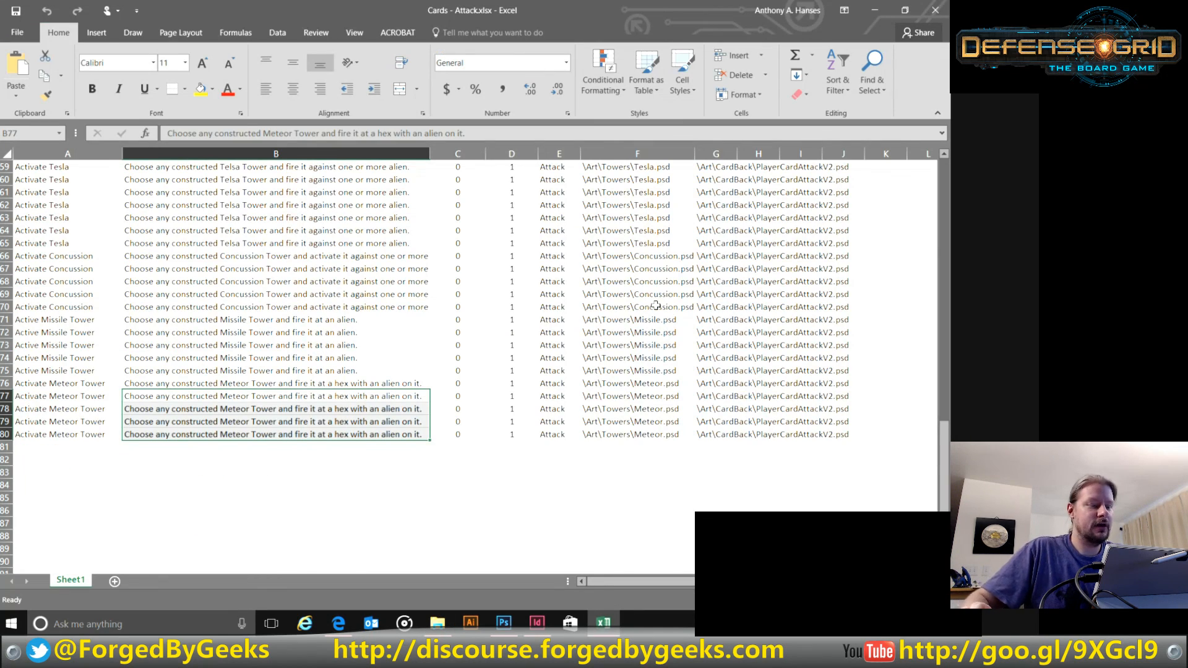
{"action": "scroll", "coordinate": [341, 397], "scroll_direction": "up", "scroll_amount": 19}
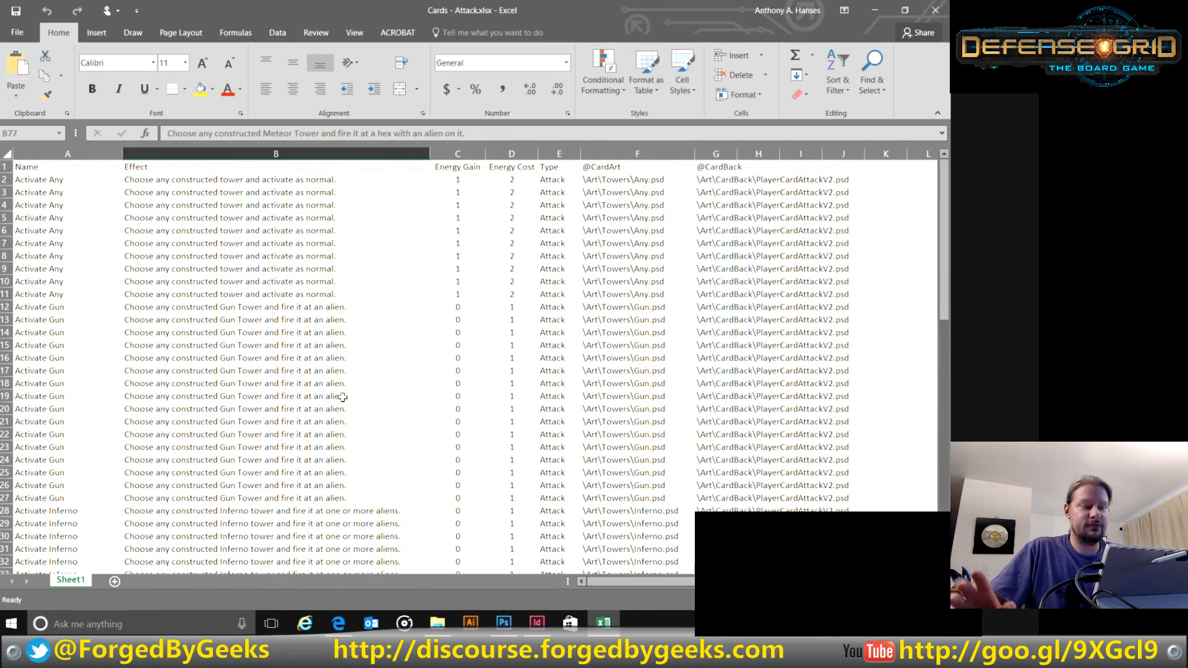
{"action": "left_click_drag", "start_coordinate": [64, 180], "coordinate": [62, 374]}
{"action": "left_click_drag", "start_coordinate": [217, 190], "coordinate": [231, 409]}
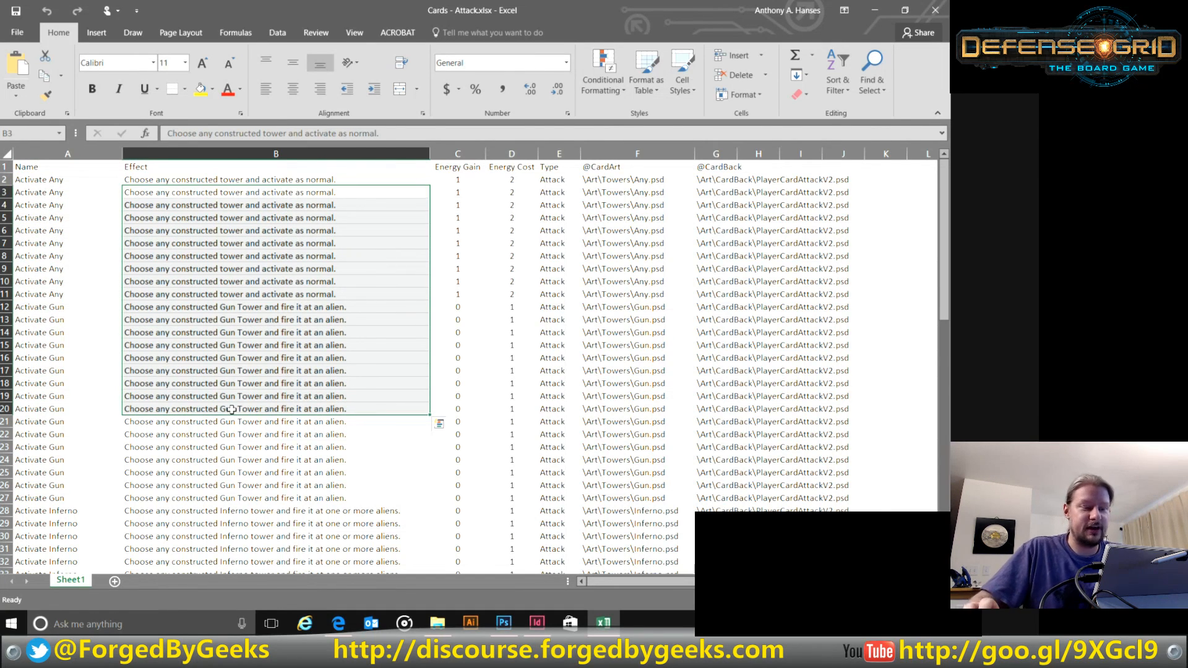
{"action": "left_click_drag", "start_coordinate": [468, 217], "coordinate": [461, 274]}
{"action": "left_click_drag", "start_coordinate": [526, 199], "coordinate": [566, 307]}
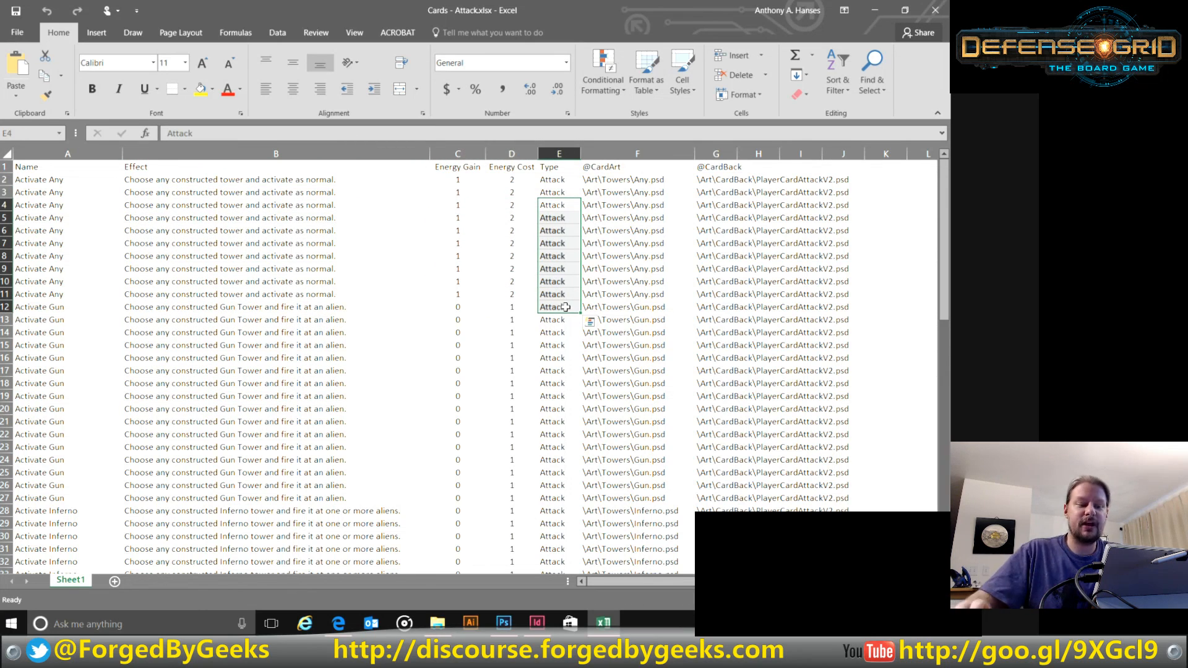
{"action": "left_click_drag", "start_coordinate": [622, 232], "coordinate": [631, 294]}
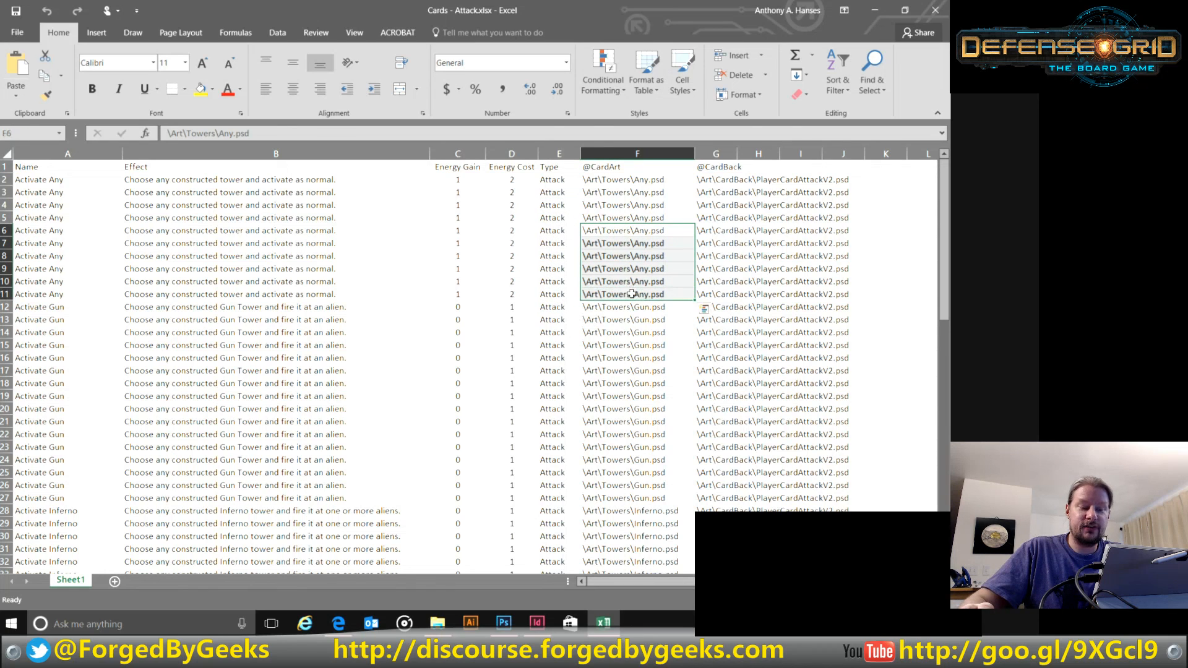
{"action": "left_click", "coordinate": [784, 231]}
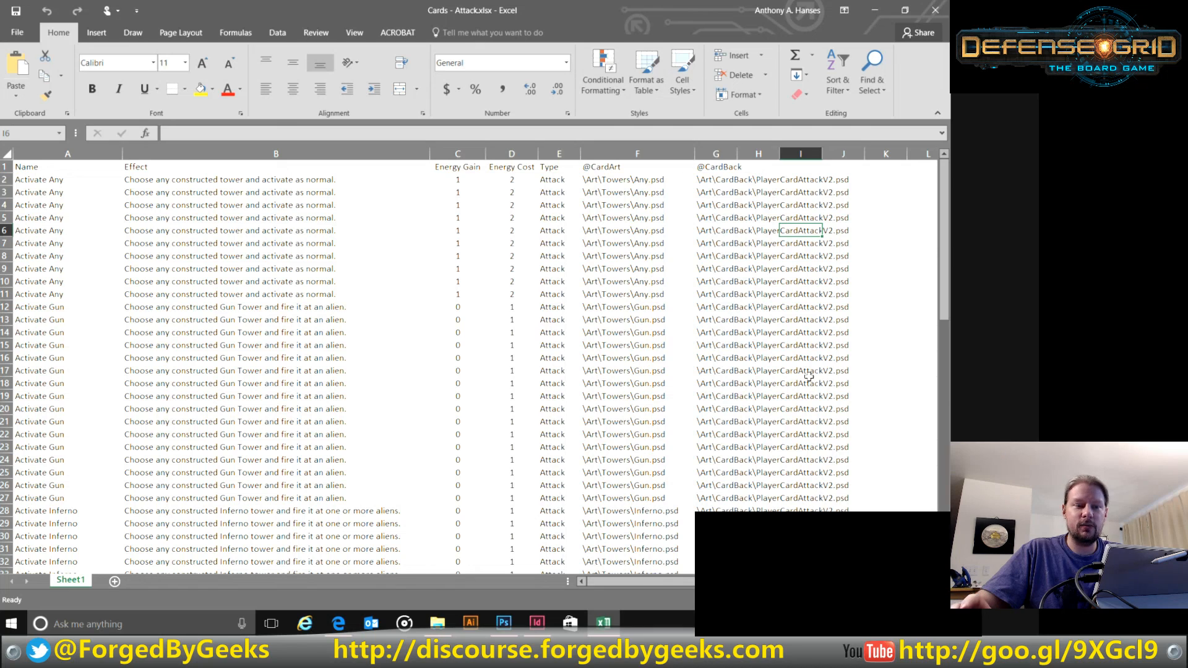
{"action": "left_click", "coordinate": [933, 9]}
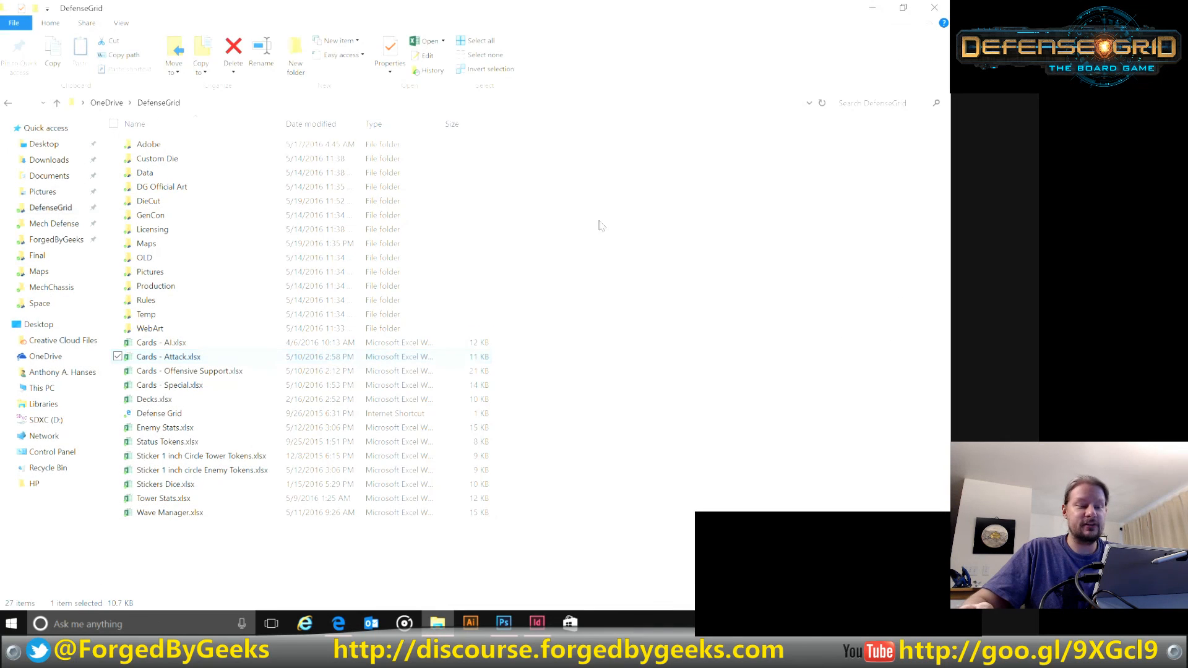
{"action": "double_click", "coordinate": [168, 512]}
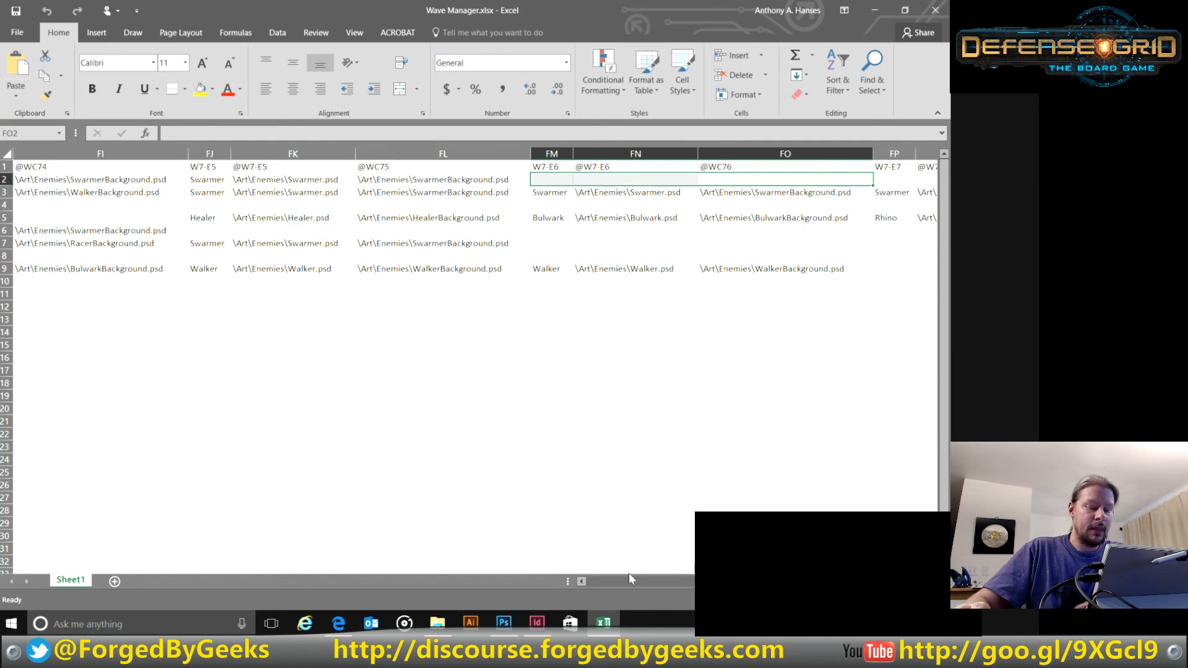
{"action": "left_click_drag", "start_coordinate": [717, 582], "coordinate": [551, 584]}
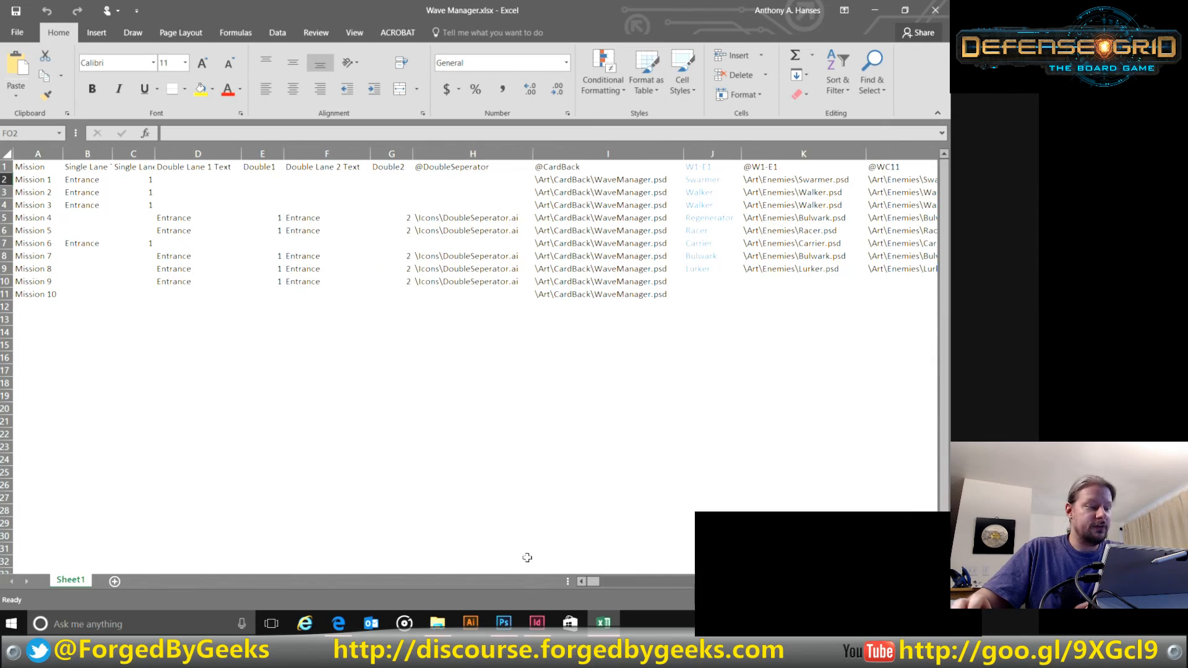
{"action": "left_click_drag", "start_coordinate": [28, 180], "coordinate": [37, 294]}
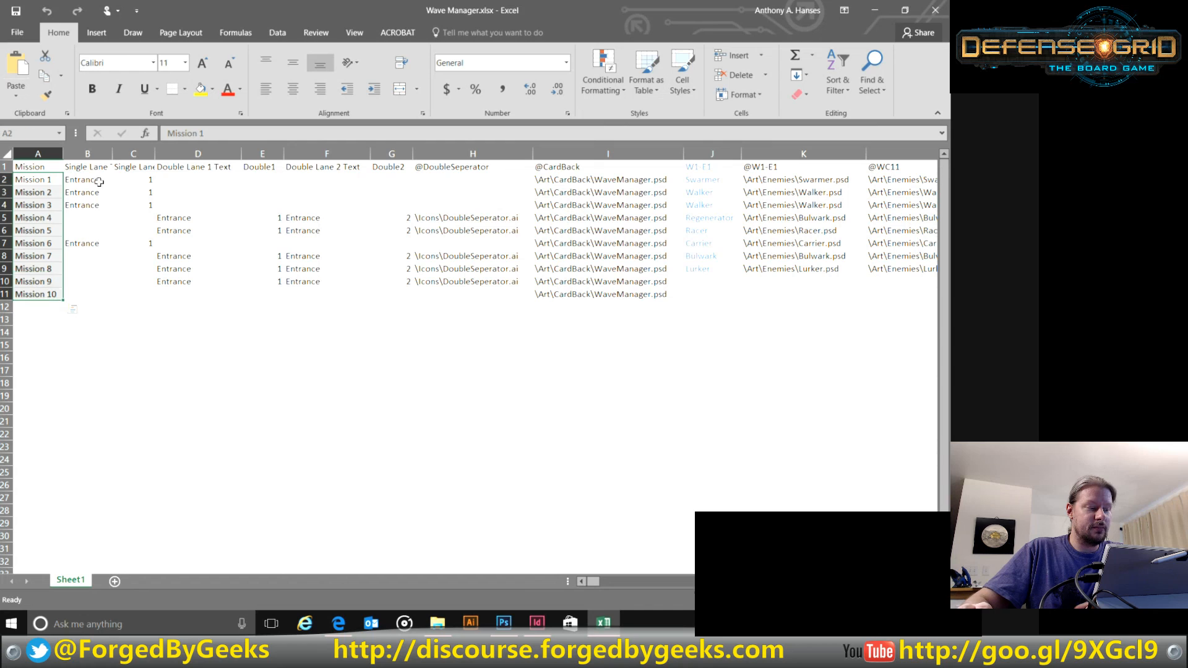
{"action": "left_click_drag", "start_coordinate": [87, 179], "coordinate": [95, 261]}
{"action": "left_click_drag", "start_coordinate": [130, 181], "coordinate": [139, 260]}
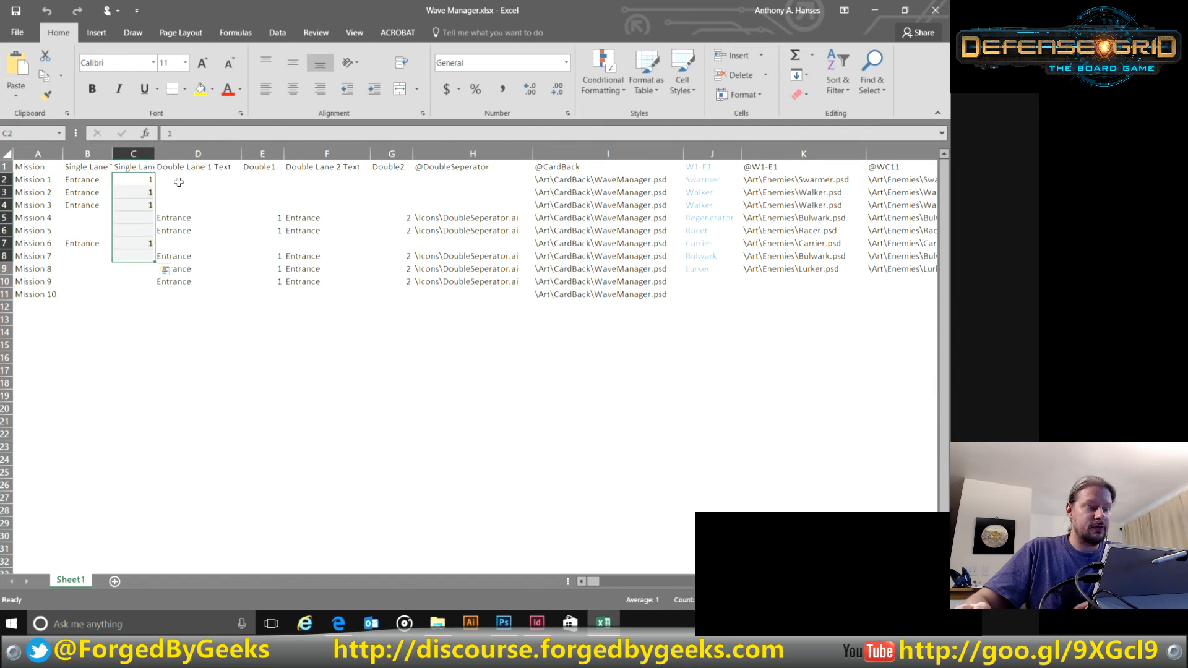
{"action": "left_click_drag", "start_coordinate": [180, 181], "coordinate": [334, 264]}
{"action": "key", "text": "ctrl+v"}
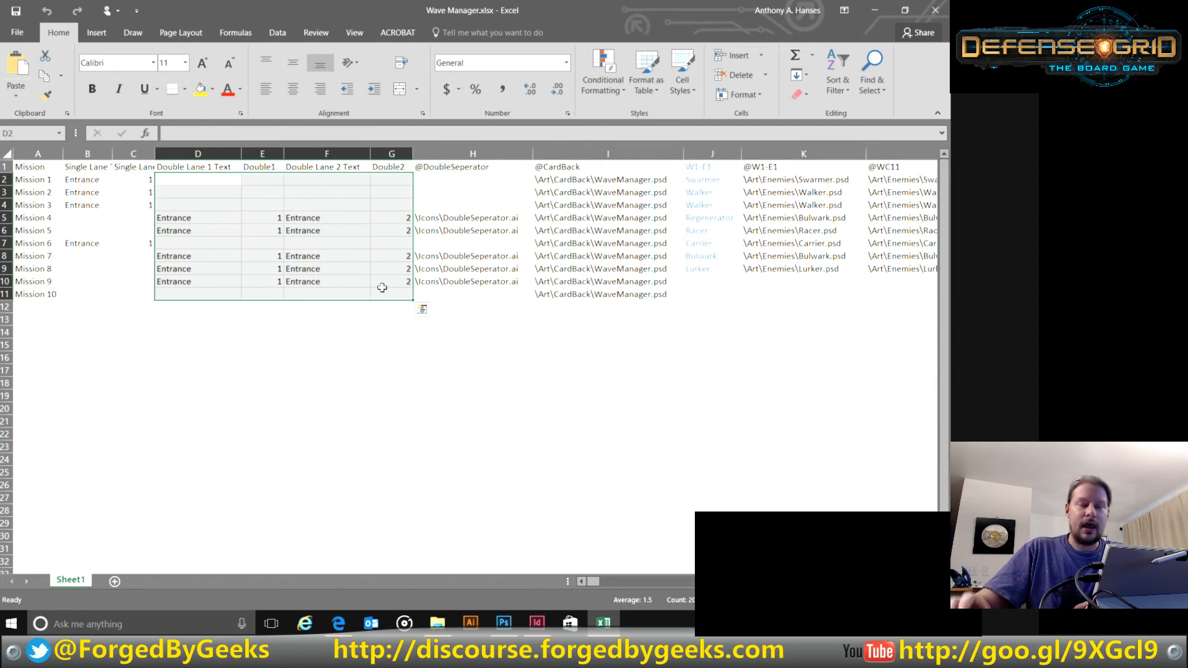
{"action": "left_click_drag", "start_coordinate": [74, 179], "coordinate": [144, 245]}
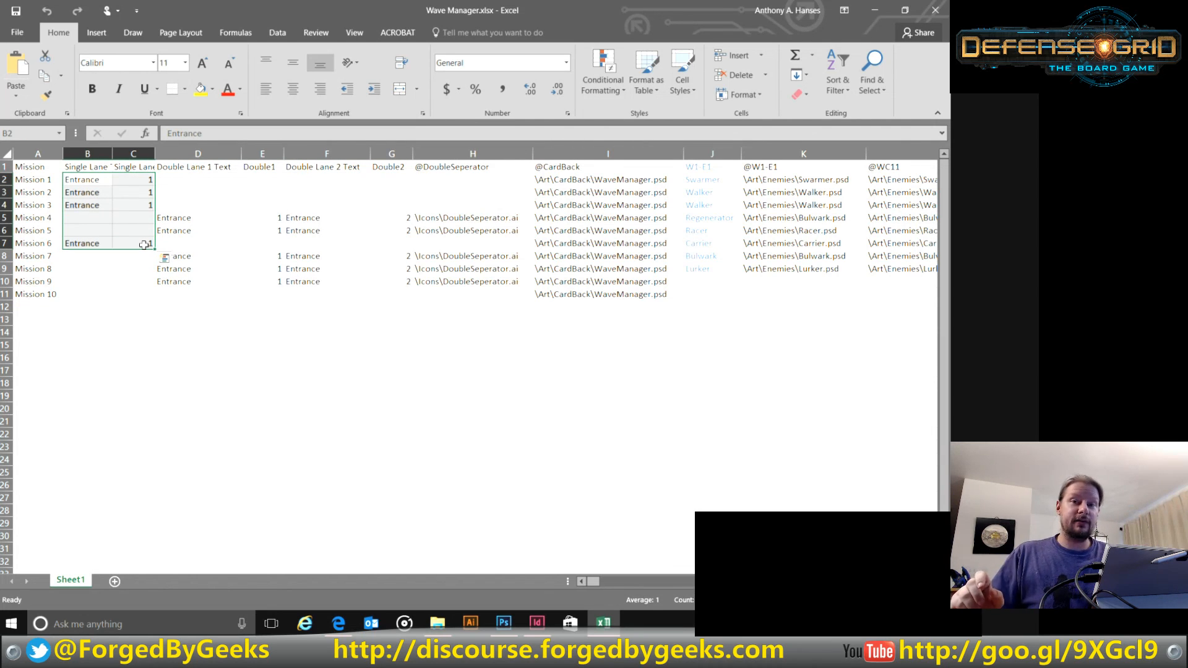
{"action": "left_click_drag", "start_coordinate": [177, 218], "coordinate": [495, 223]}
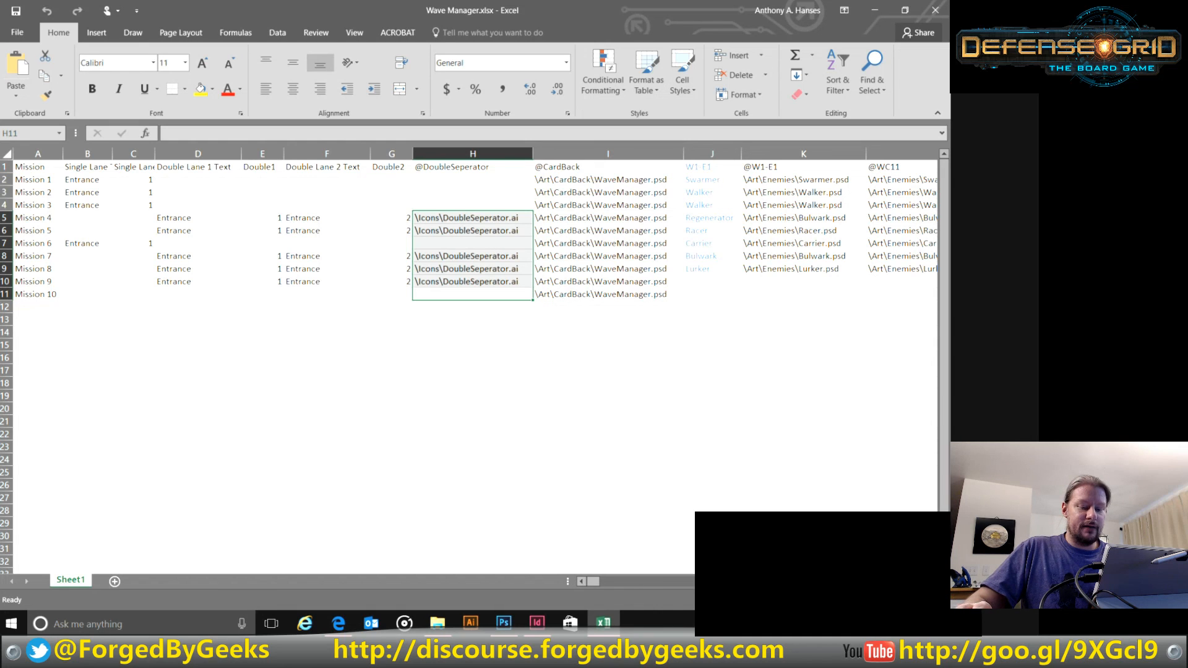
Step: Examine the per-wave enemy name, enemy art and background art columns from W1-E1 onward
{"action": "scroll", "coordinate": [503, 189], "scroll_direction": "right", "scroll_amount": 6}
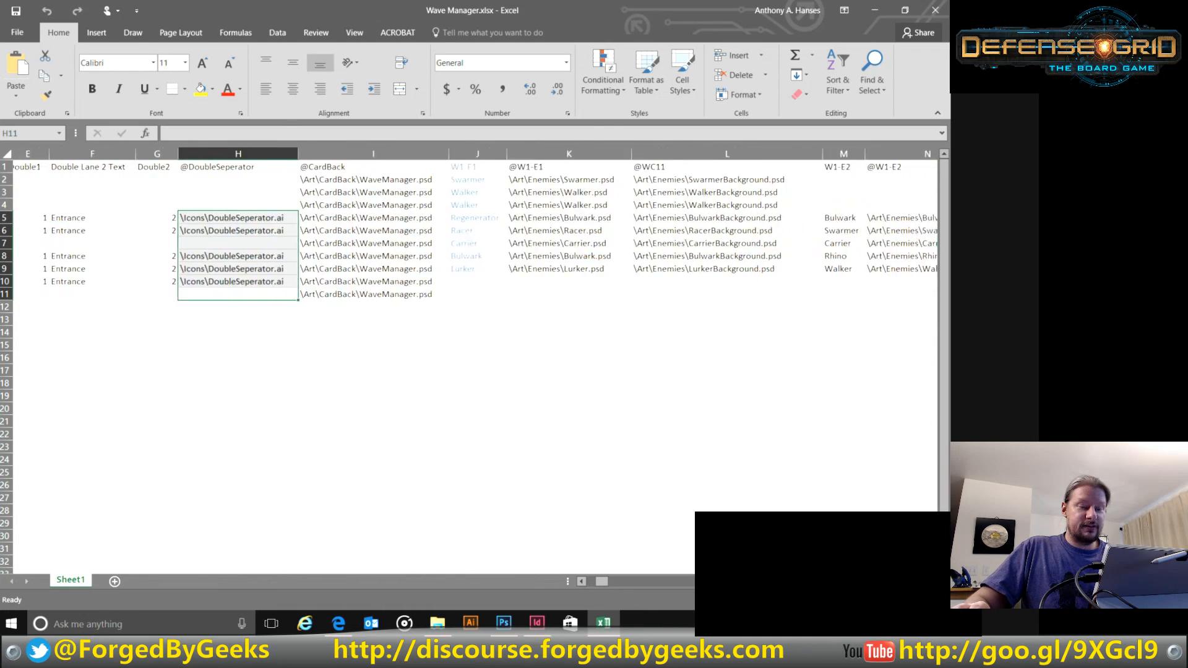
{"action": "left_click_drag", "start_coordinate": [470, 179], "coordinate": [479, 269]}
{"action": "left_click_drag", "start_coordinate": [592, 182], "coordinate": [610, 271]}
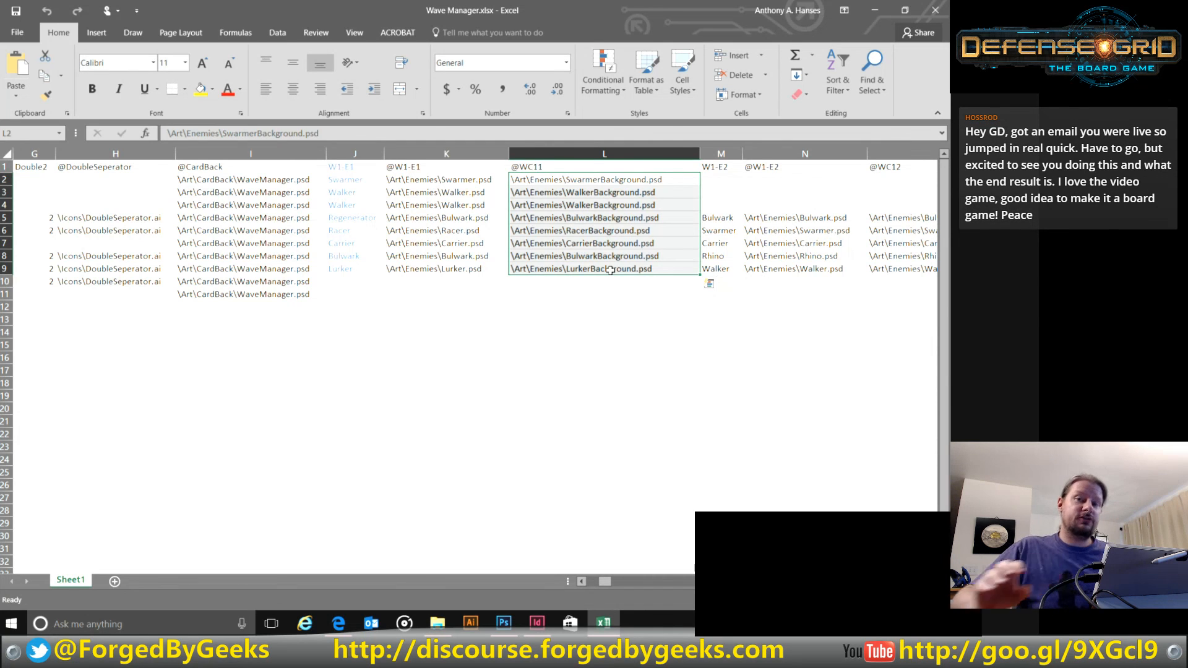
{"action": "left_click_drag", "start_coordinate": [350, 179], "coordinate": [355, 268]}
{"action": "left_click", "coordinate": [843, 206]}
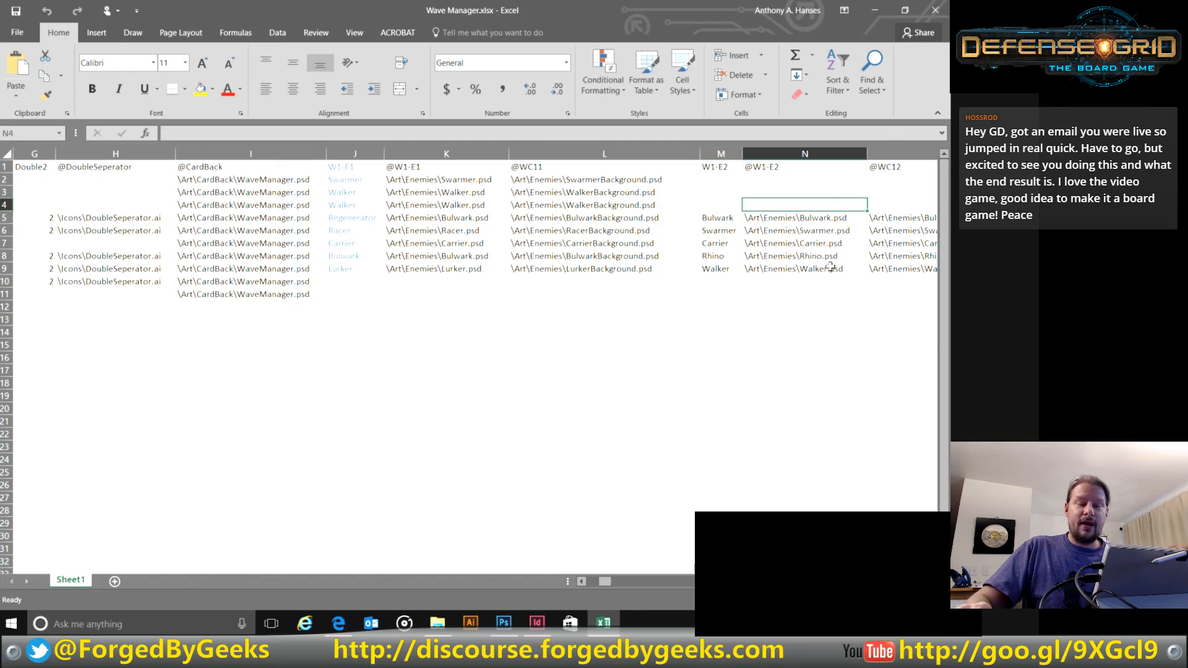
{"action": "scroll", "coordinate": [470, 310], "scroll_direction": "right", "scroll_amount": 20}
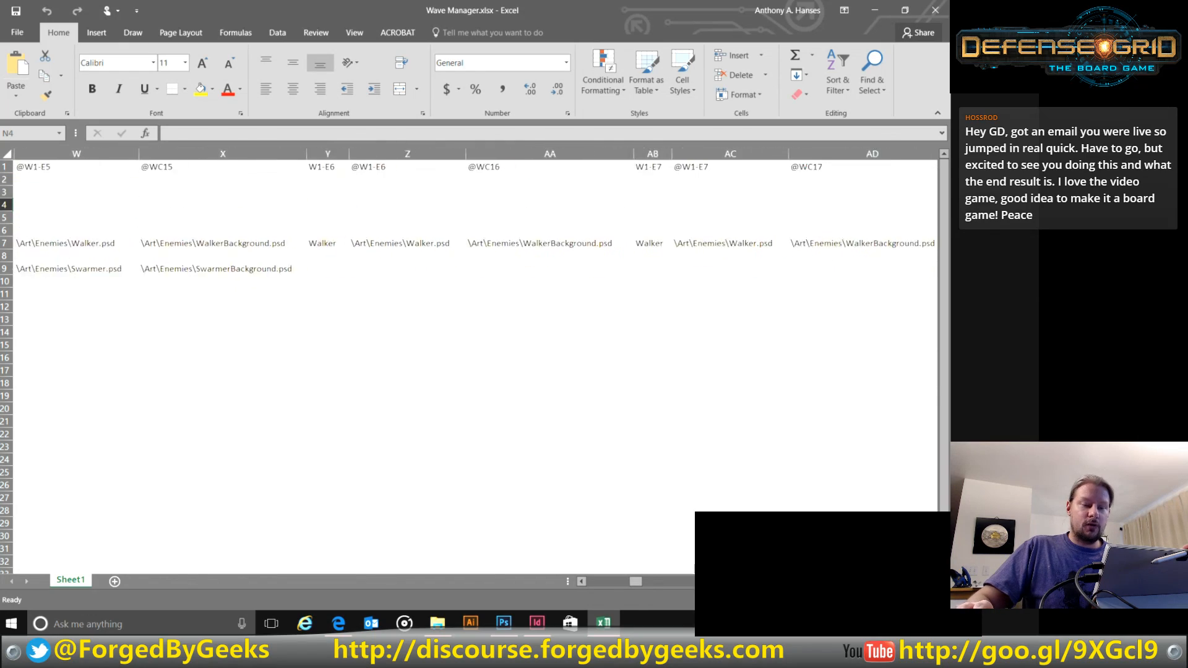
Step: Examine the remaining enemy and background art columns through wave 5, and close the Wave Manager.xlsx workbook
{"action": "scroll", "coordinate": [470, 310], "scroll_direction": "right", "scroll_amount": 15}
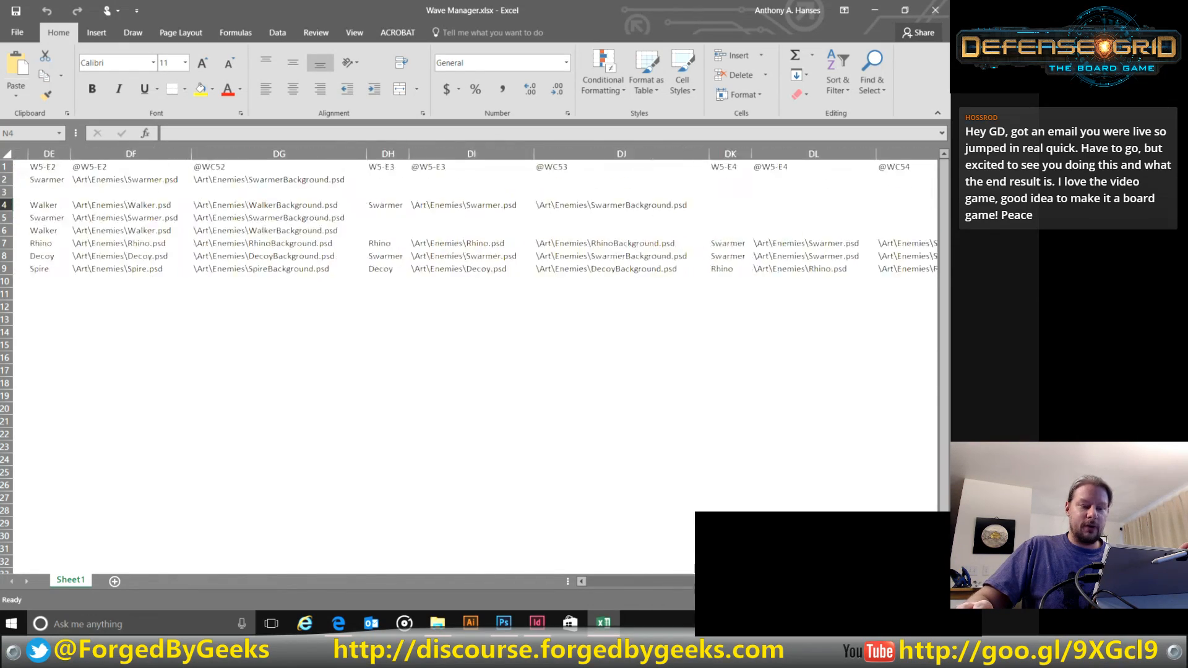
{"action": "left_click", "coordinate": [945, 10]}
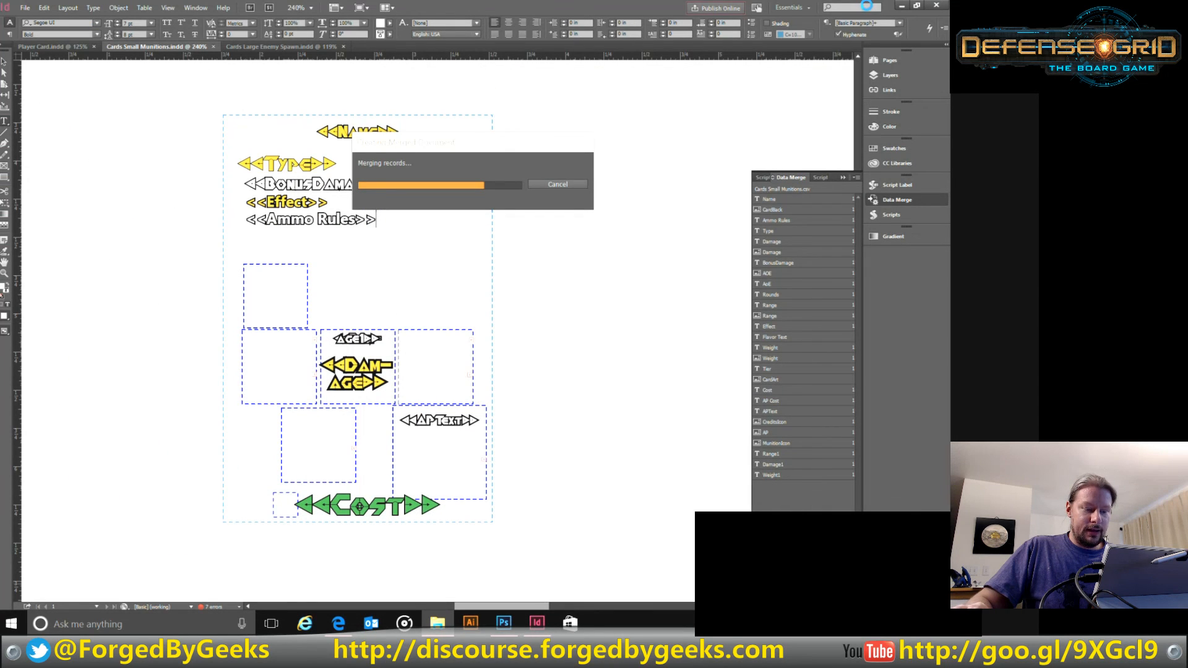
Step: Switch to File Explorer and review the InDesign and CSV files in the Adobe subfolder of DefenseGrid
{"action": "left_click", "coordinate": [437, 622]}
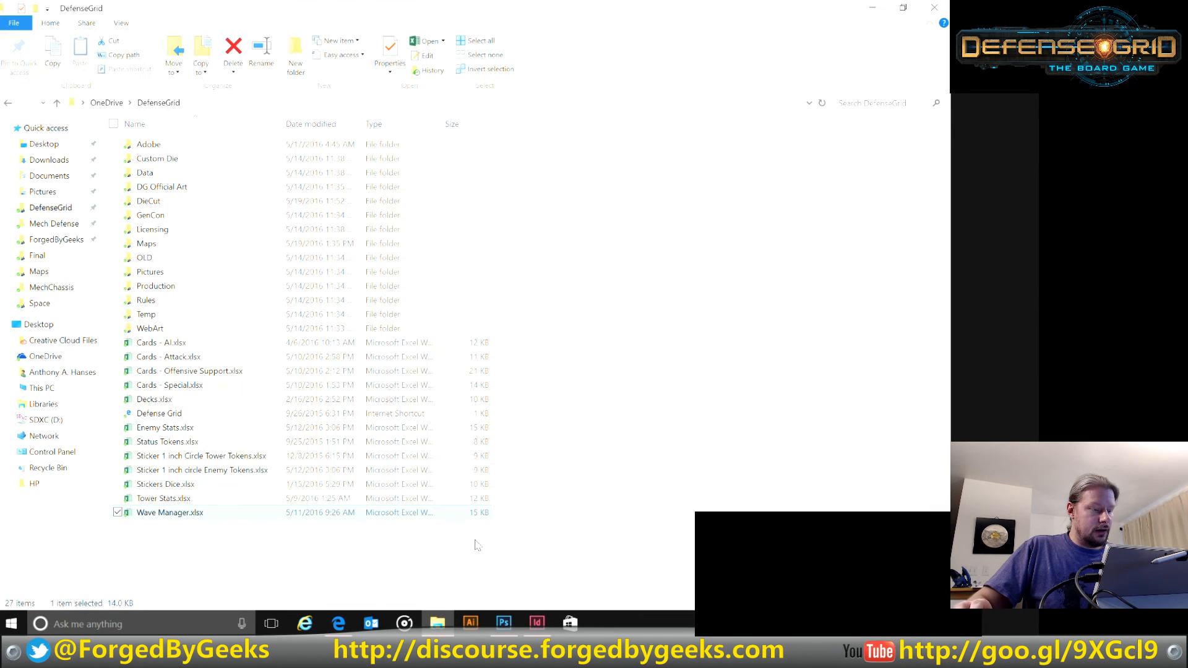
{"action": "left_click", "coordinate": [343, 563]}
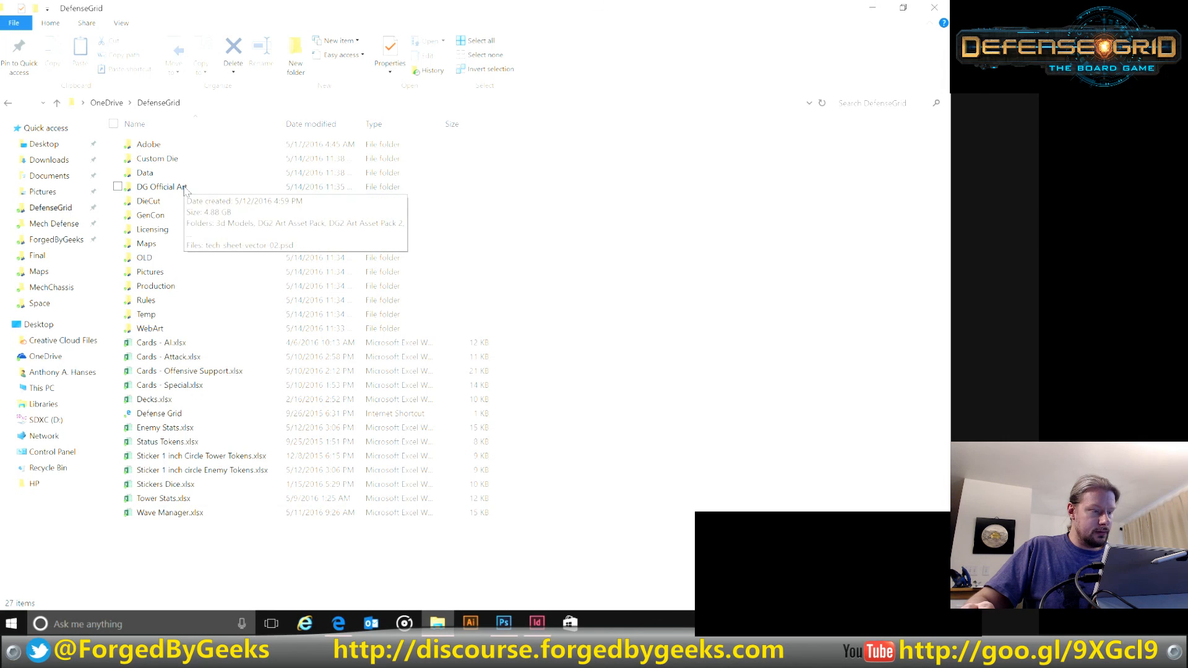
{"action": "double_click", "coordinate": [178, 148]}
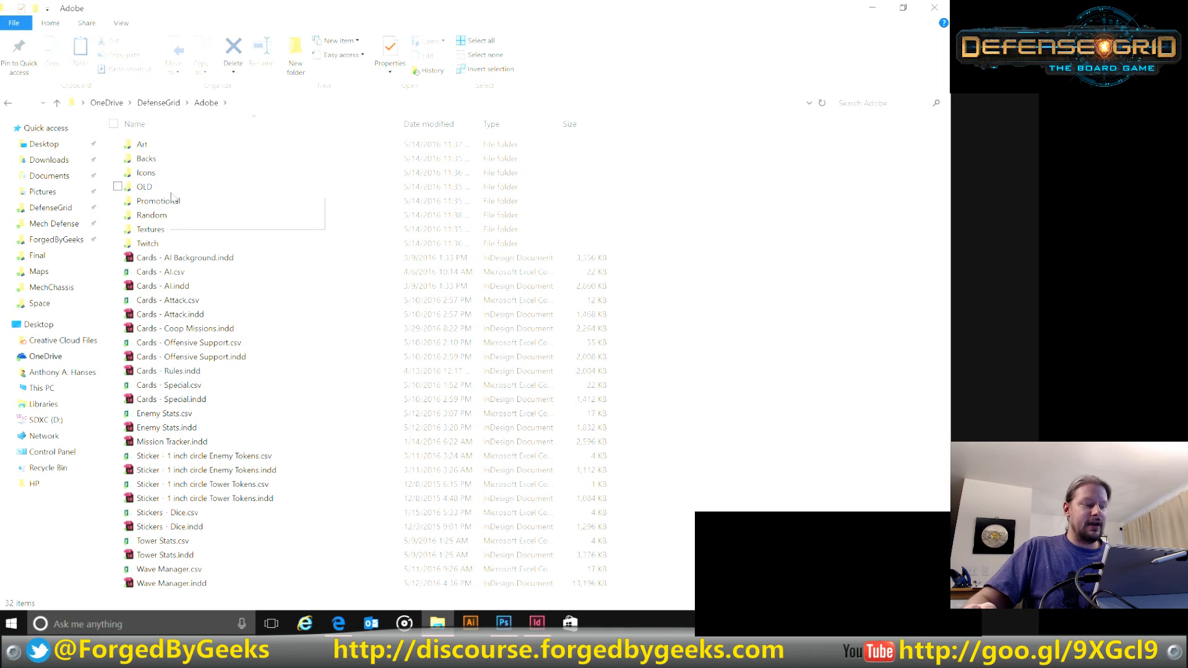
{"action": "mouse_move", "coordinate": [175, 202]}
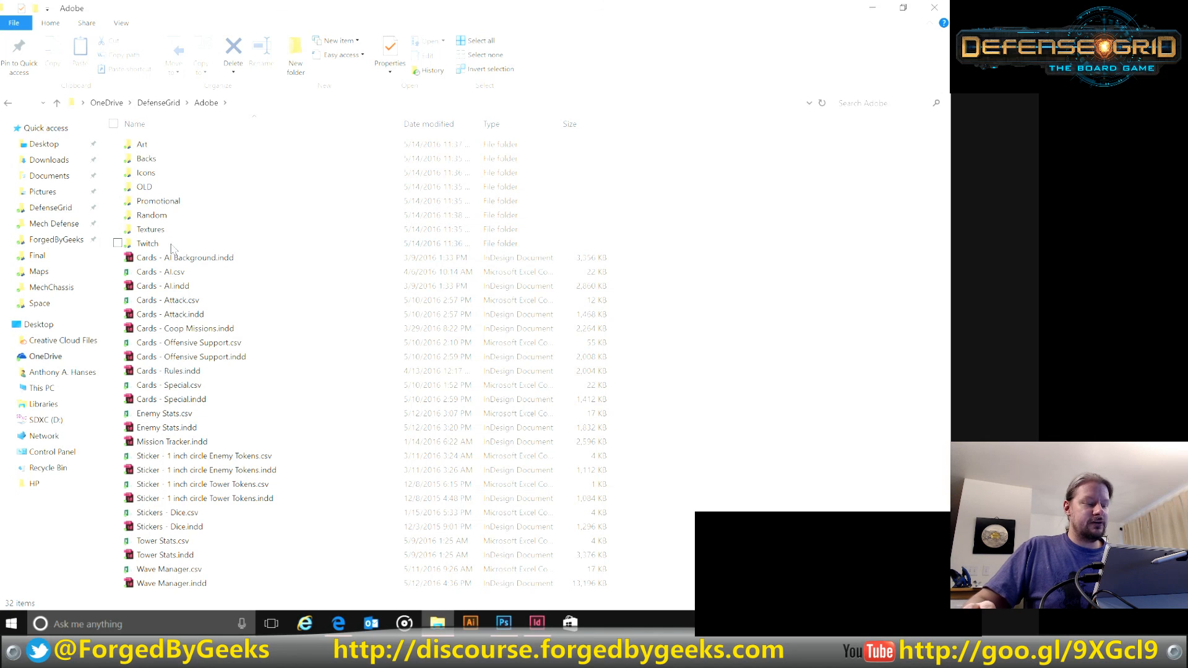
{"action": "mouse_move", "coordinate": [172, 248]}
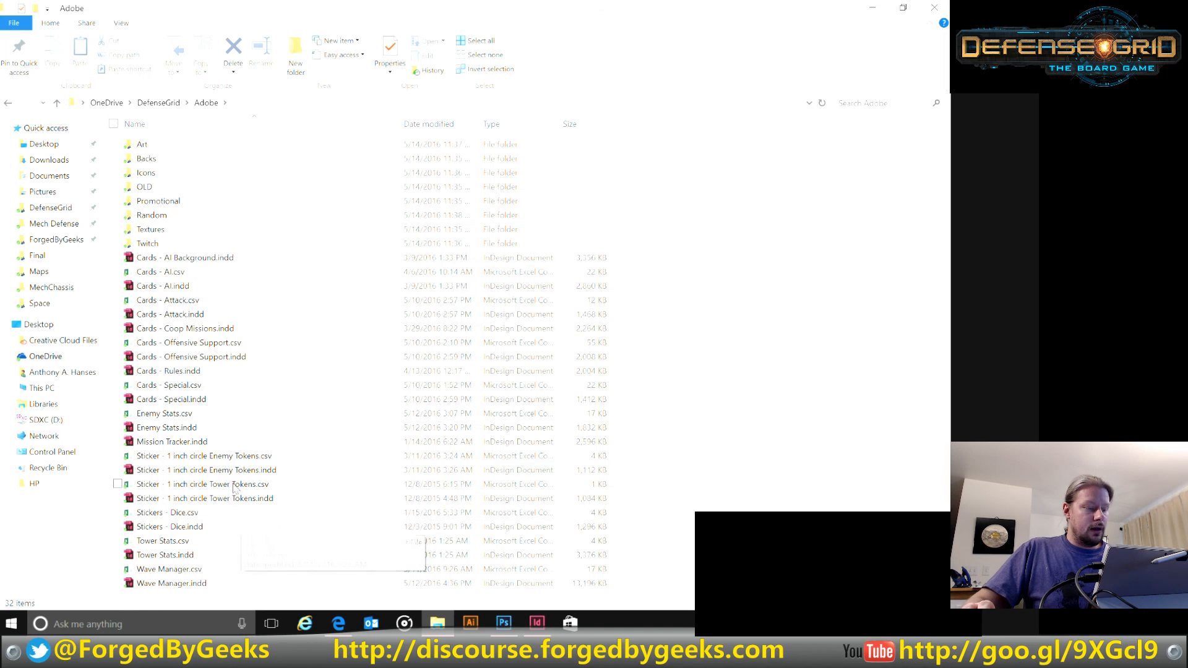
Step: View the tower artwork files in the Art folder's Towers subfolder, and return to the DefenseGrid folder
{"action": "double_click", "coordinate": [159, 146]}
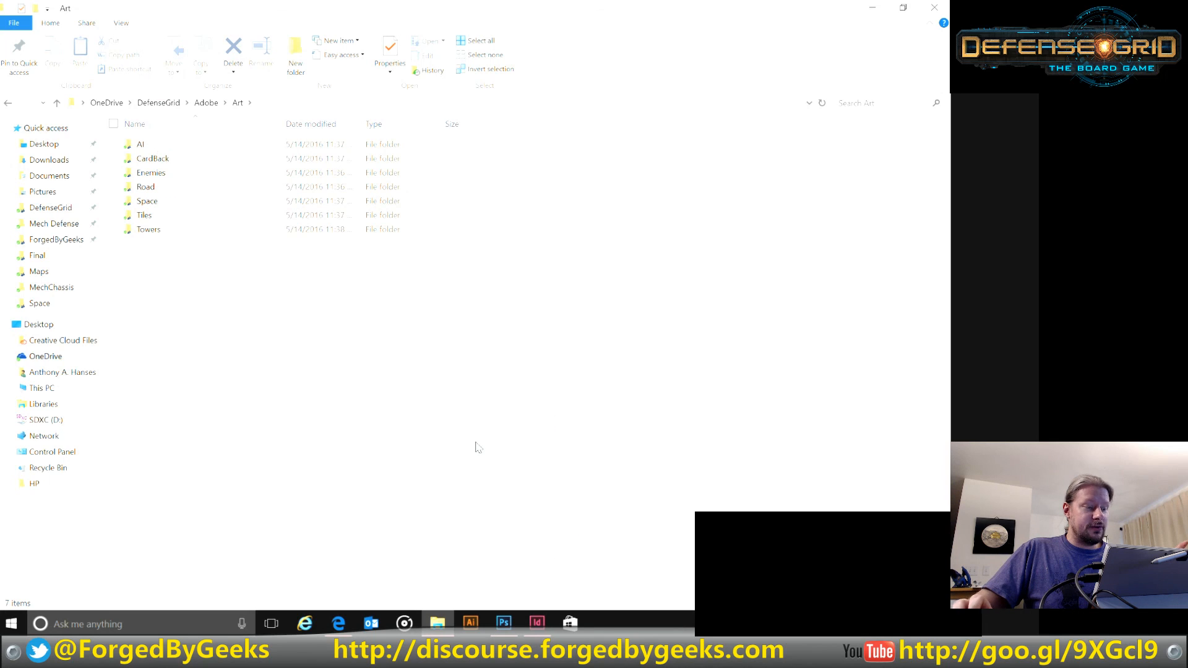
{"action": "left_click", "coordinate": [164, 203]}
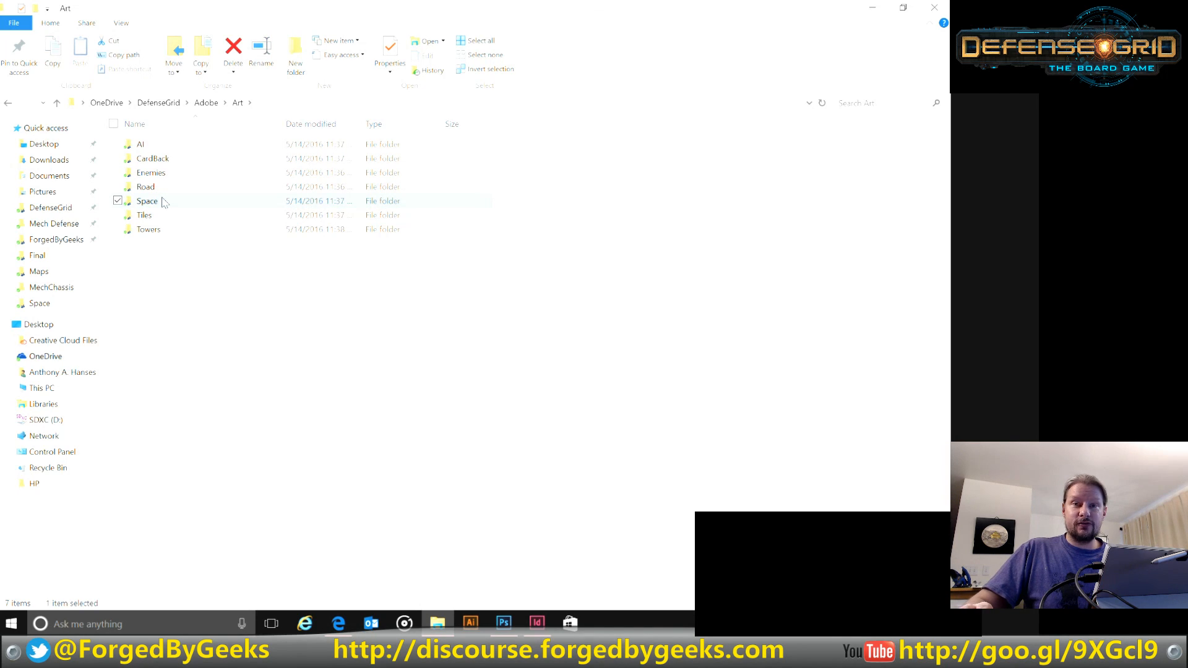
{"action": "double_click", "coordinate": [149, 230]}
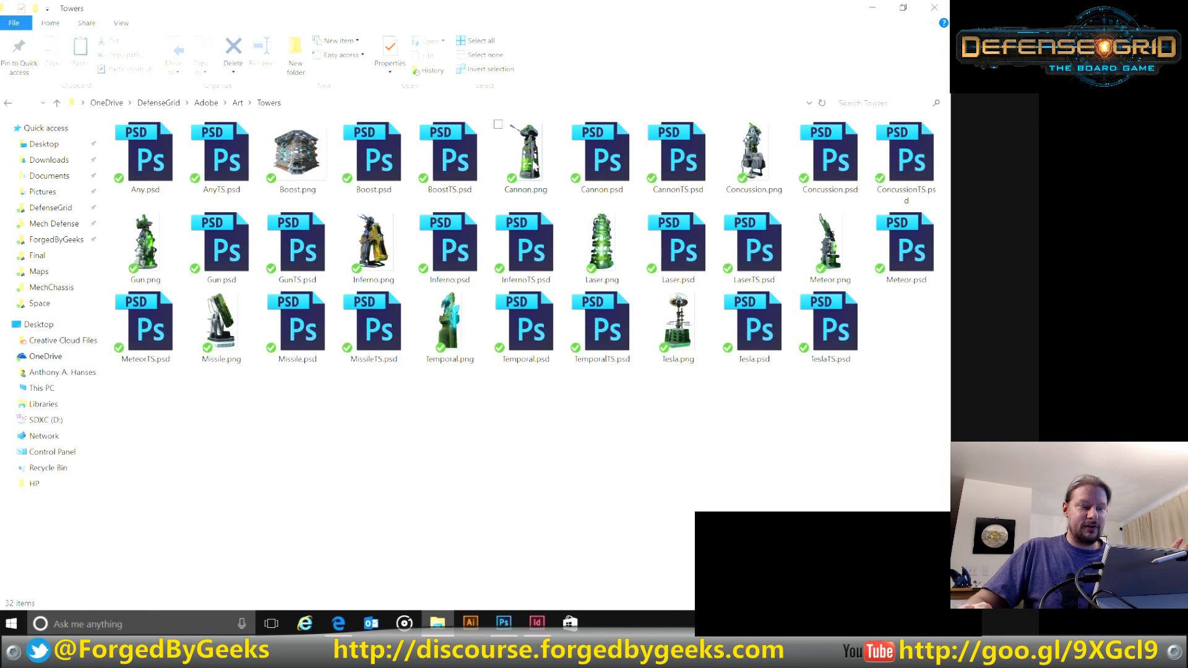
{"action": "key", "text": "alt+Left"}
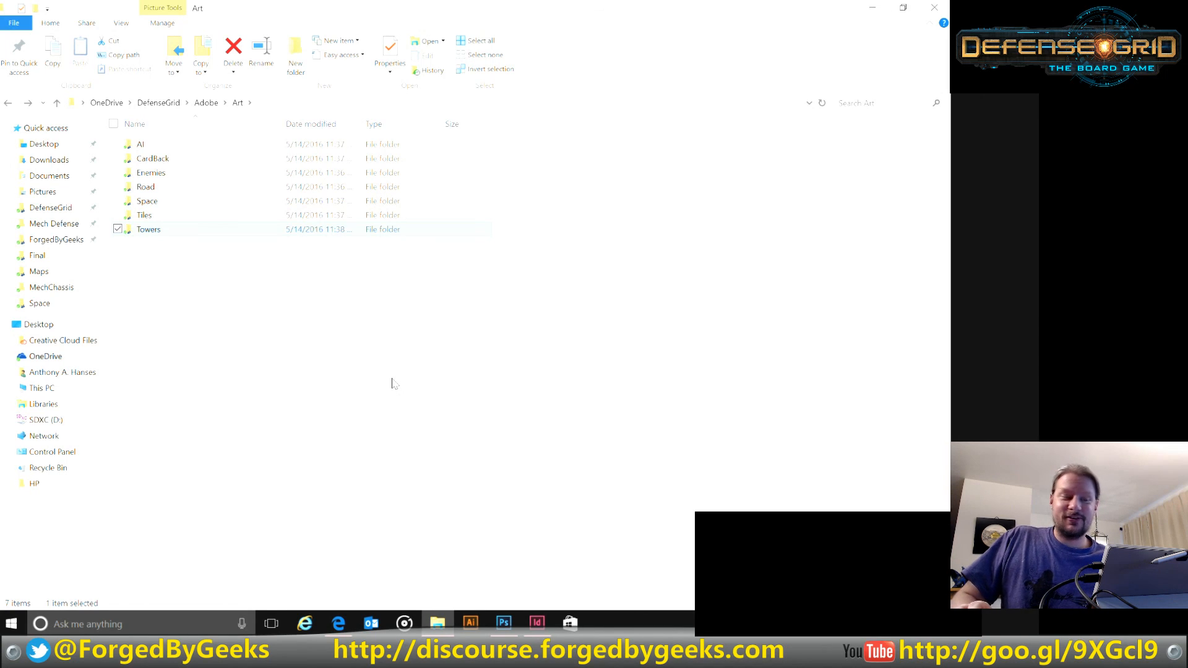
{"action": "key", "text": "alt+Up"}
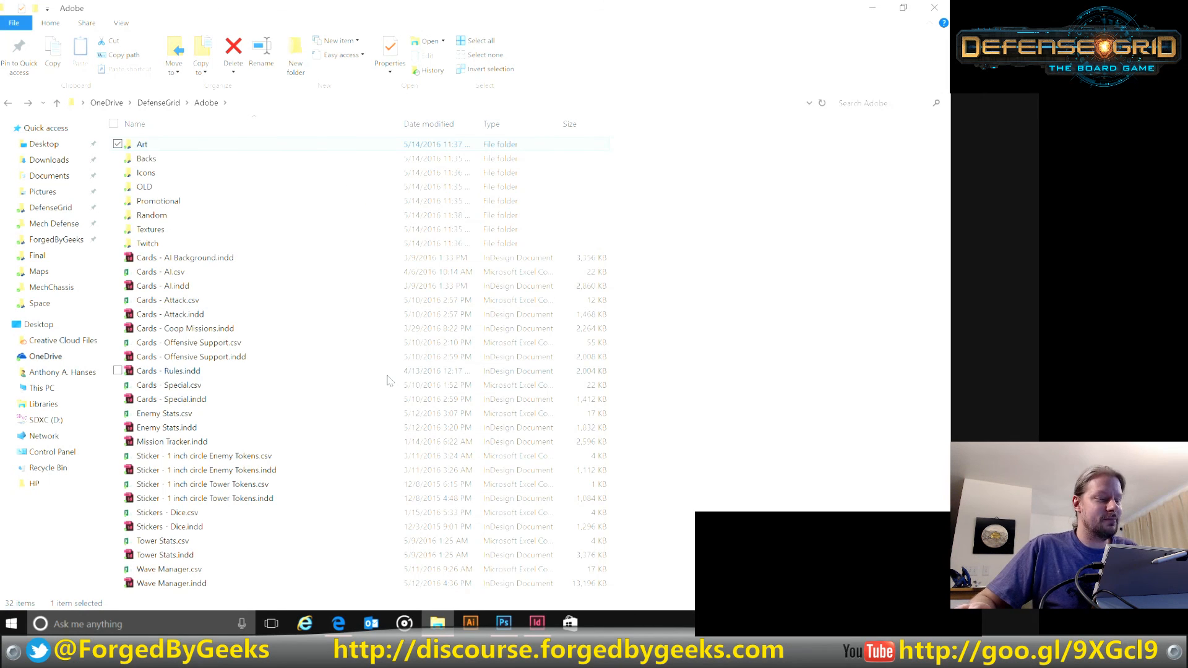
{"action": "key", "text": "alt+Up"}
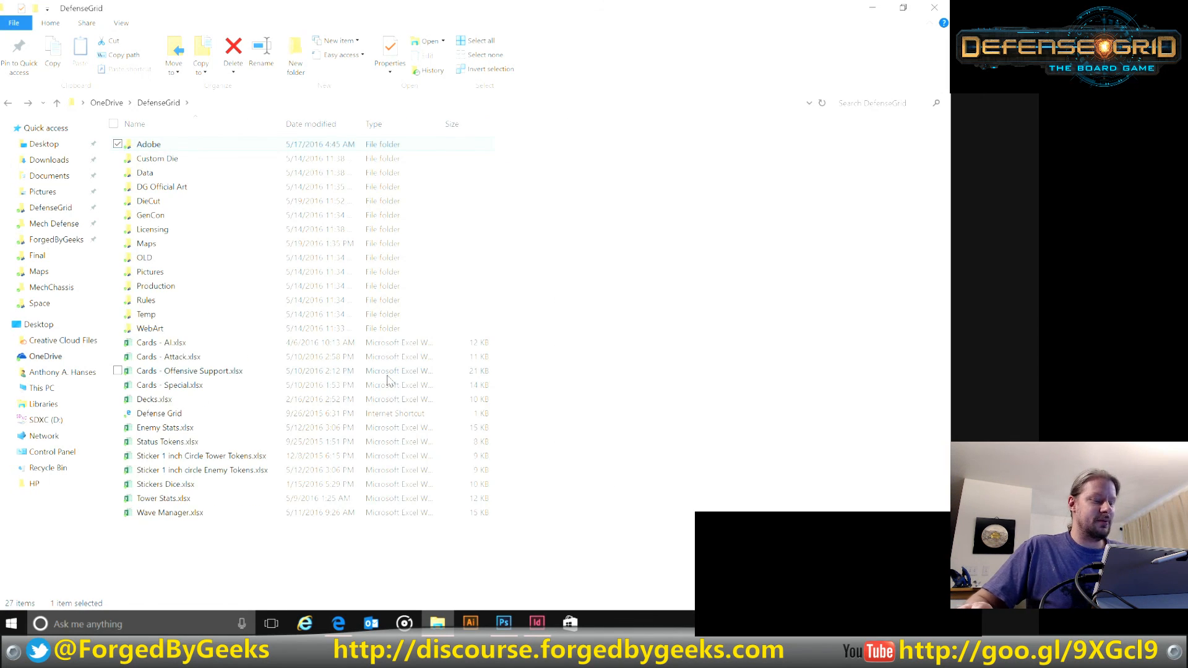
Step: Switch back to InDesign, dismiss the merge message and collapse the Layers panel to uncover the merged card sheet
{"action": "left_click", "coordinate": [538, 629]}
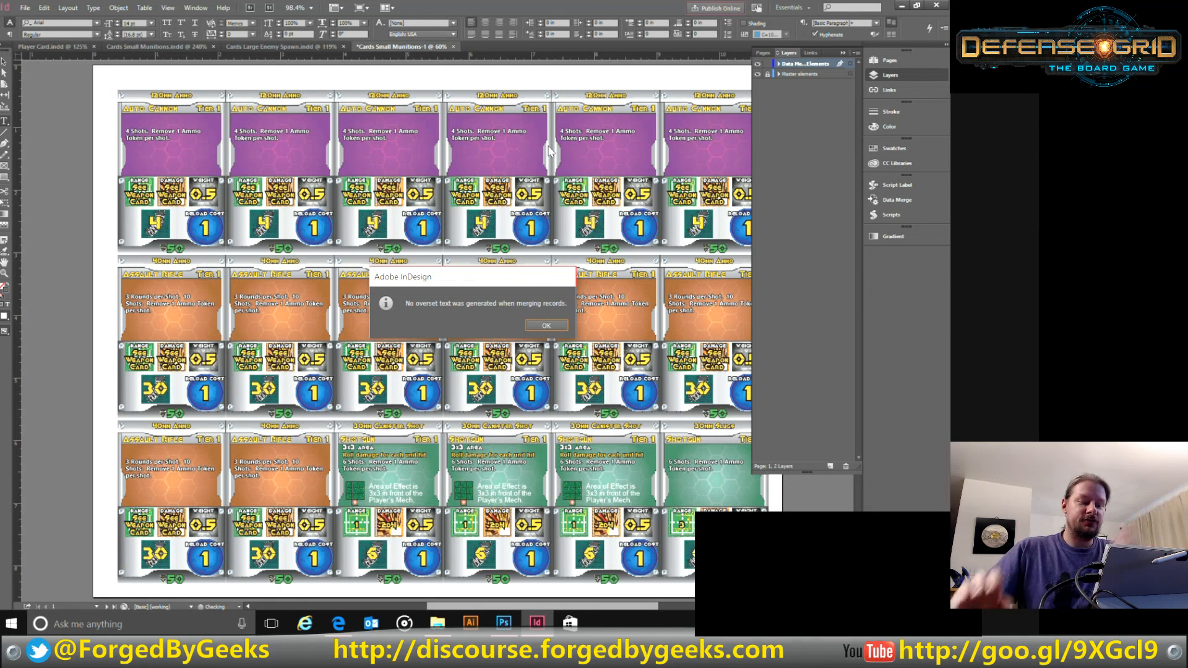
{"action": "left_click", "coordinate": [555, 327]}
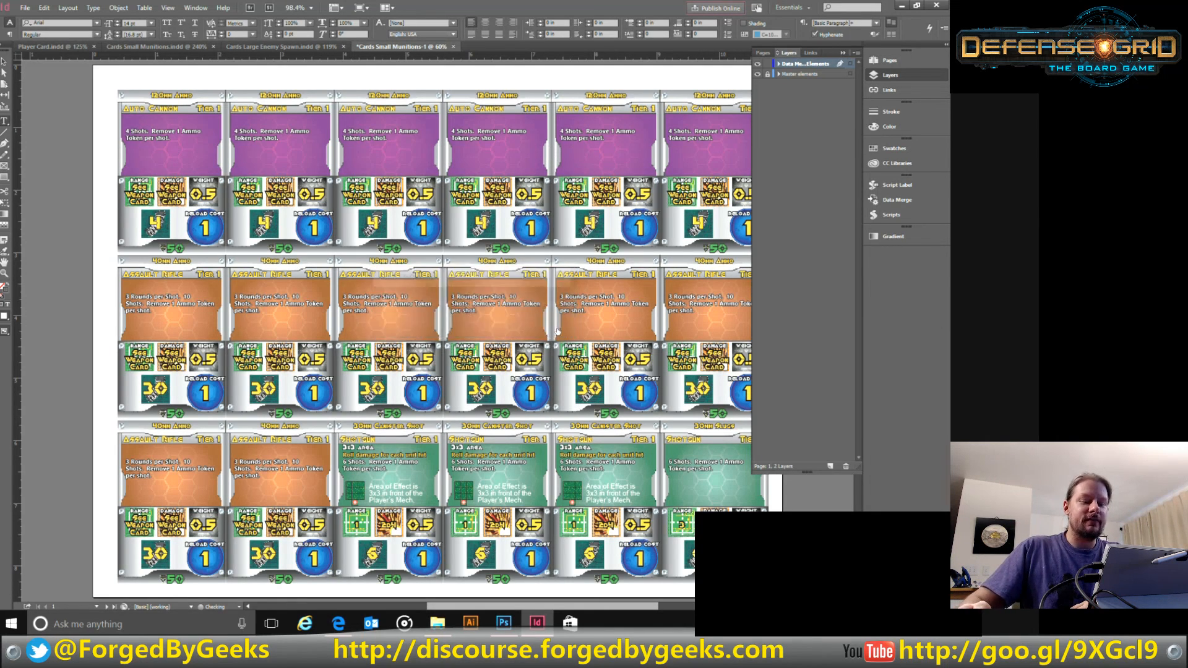
{"action": "left_click", "coordinate": [842, 54]}
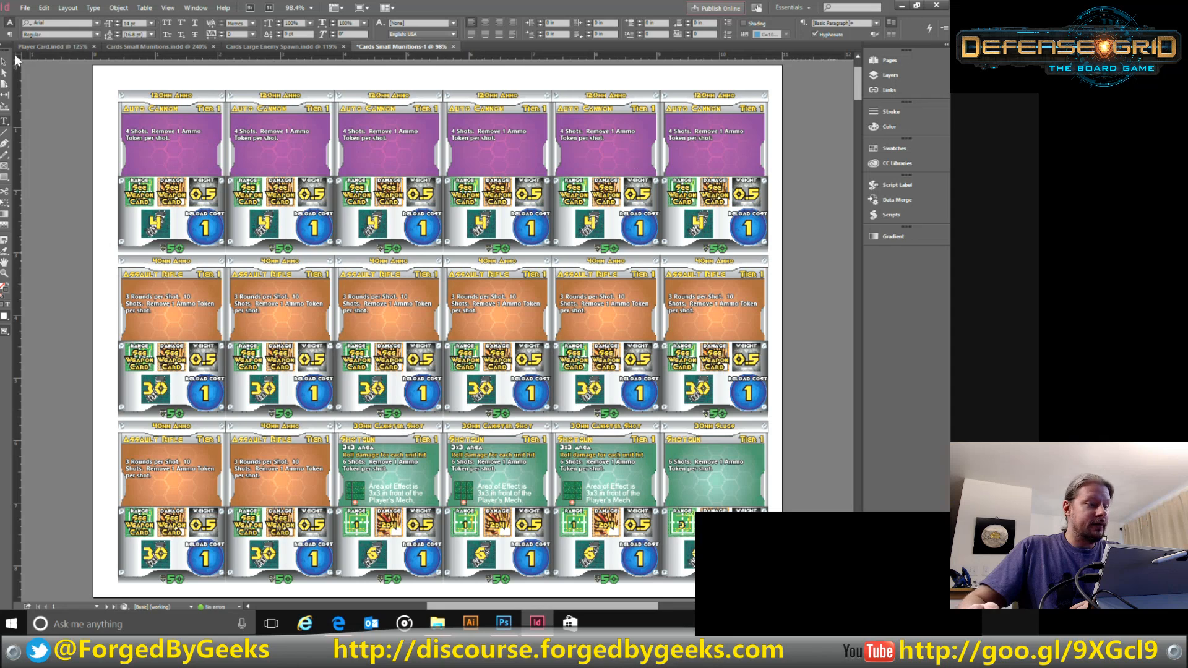
Step: Examine the merged Small Munitions cards, including the area-of-effect art, rules text and range icons, through to the last sheet
{"action": "left_click", "coordinate": [5, 61]}
{"action": "left_click", "coordinate": [599, 229]}
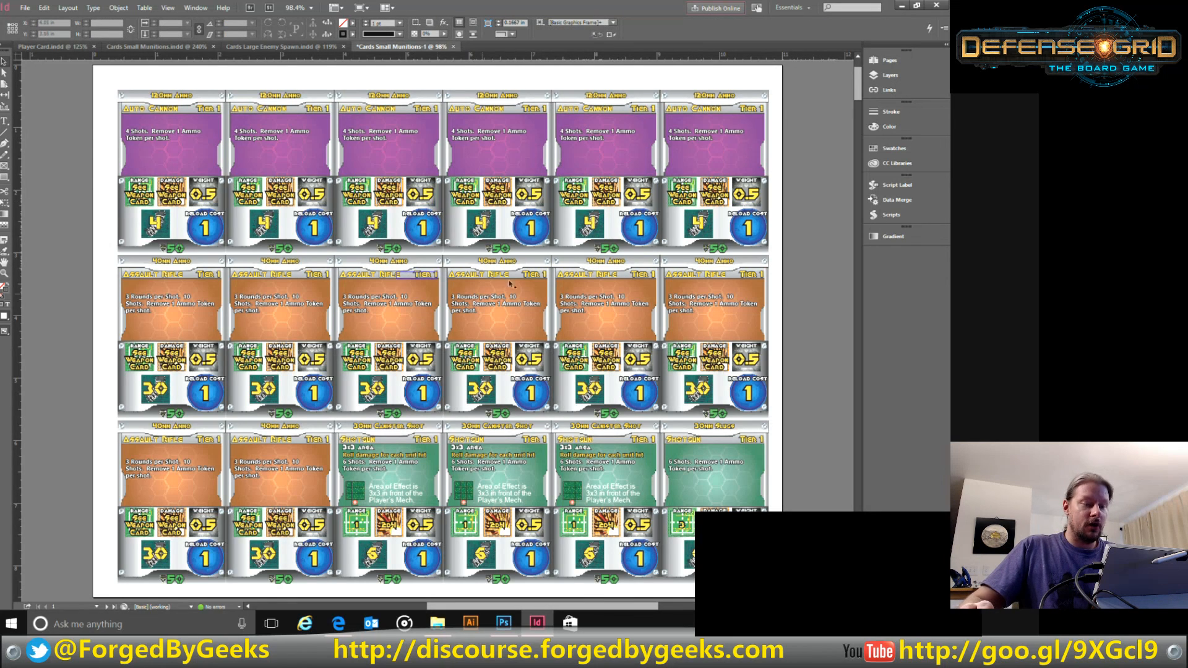
{"action": "left_click", "coordinate": [456, 490]}
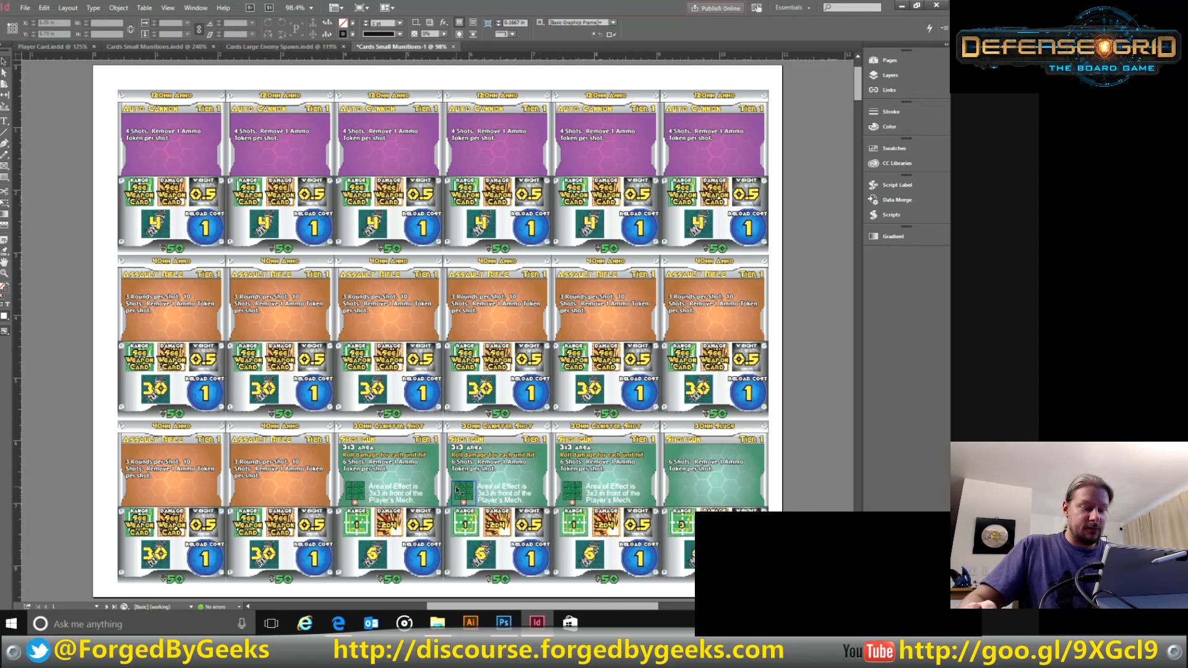
{"action": "left_click", "coordinate": [502, 499]}
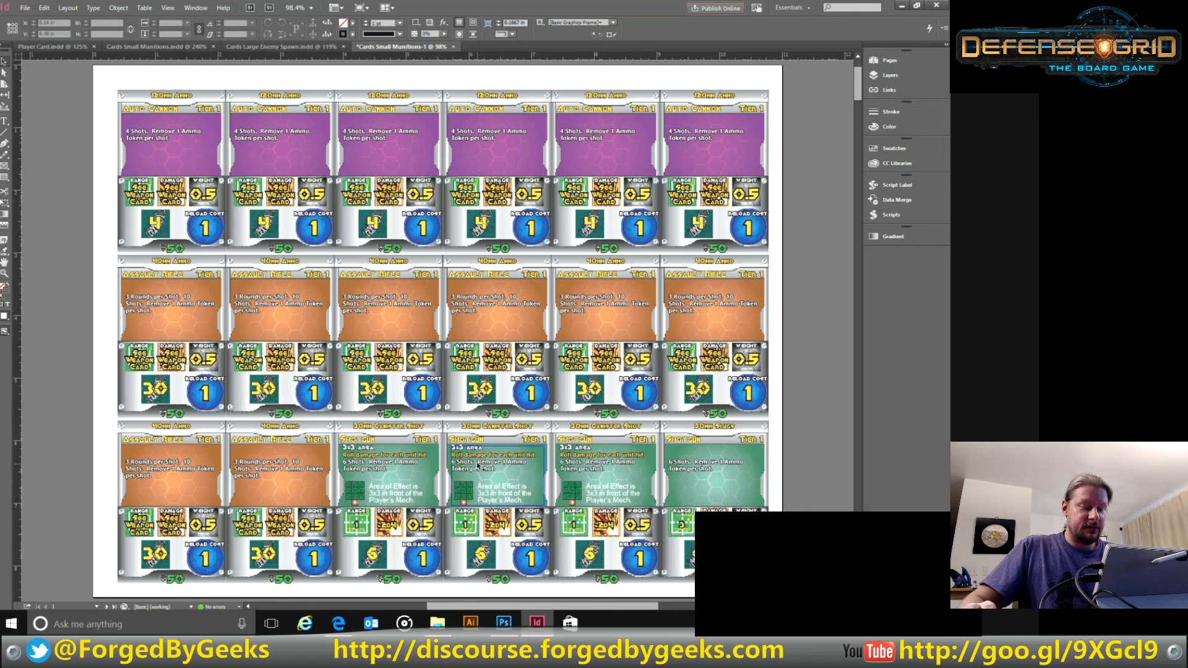
{"action": "left_click", "coordinate": [471, 470]}
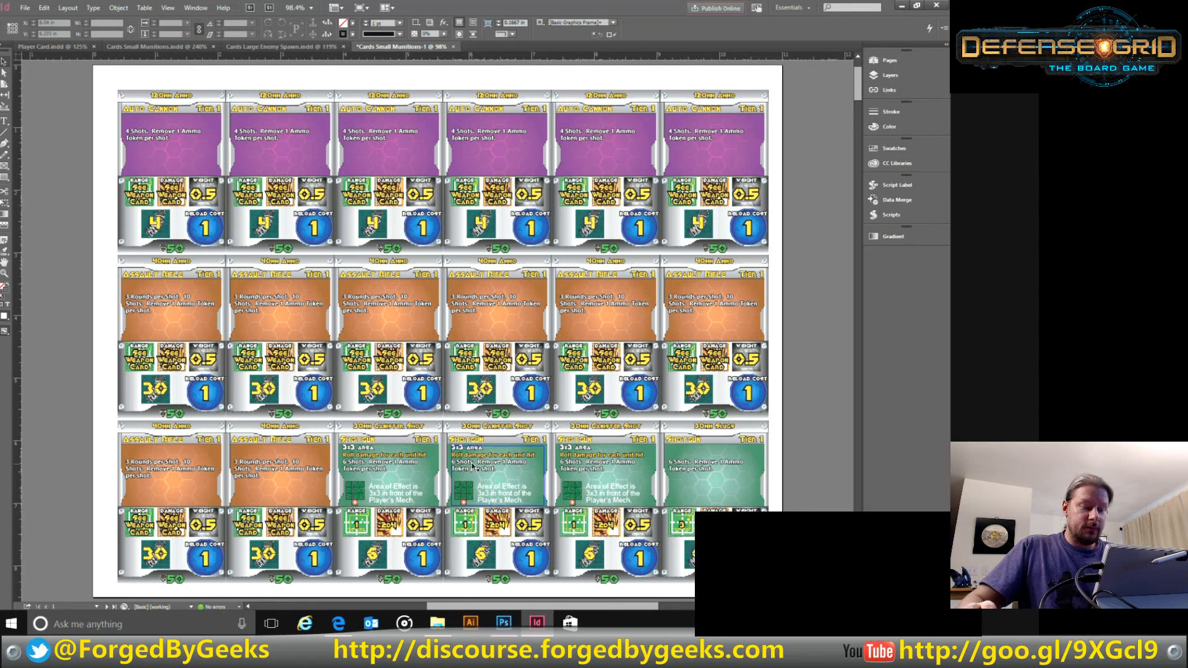
{"action": "left_click", "coordinate": [478, 540]}
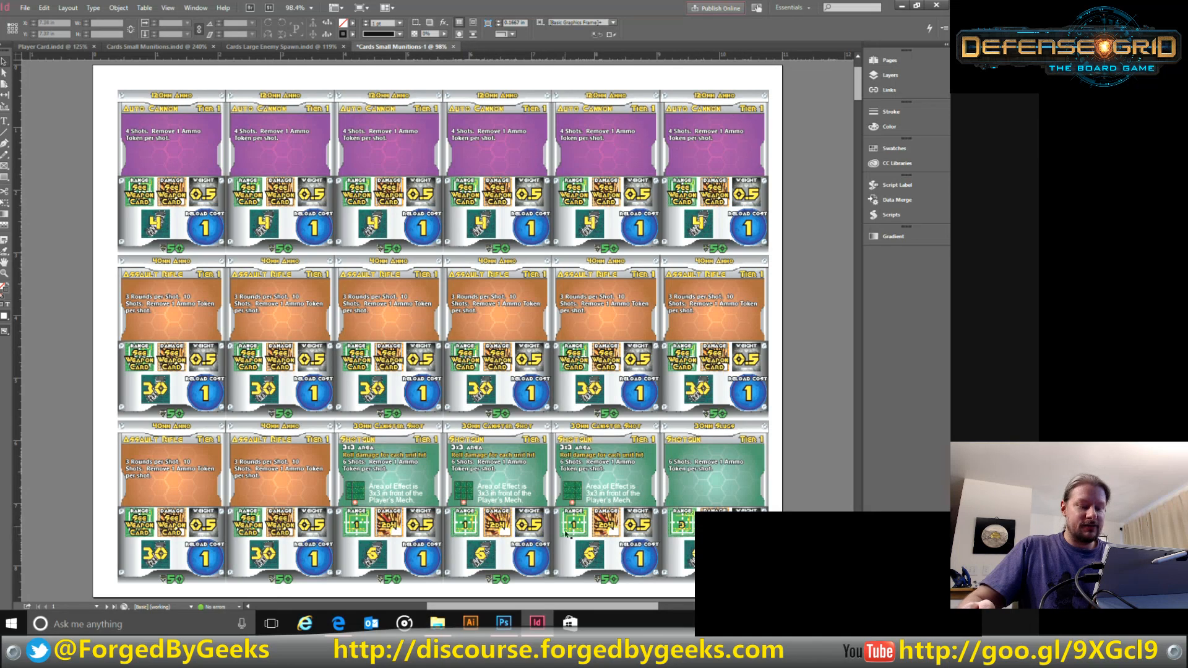
{"action": "scroll", "coordinate": [815, 487], "scroll_direction": "down", "scroll_amount": 20}
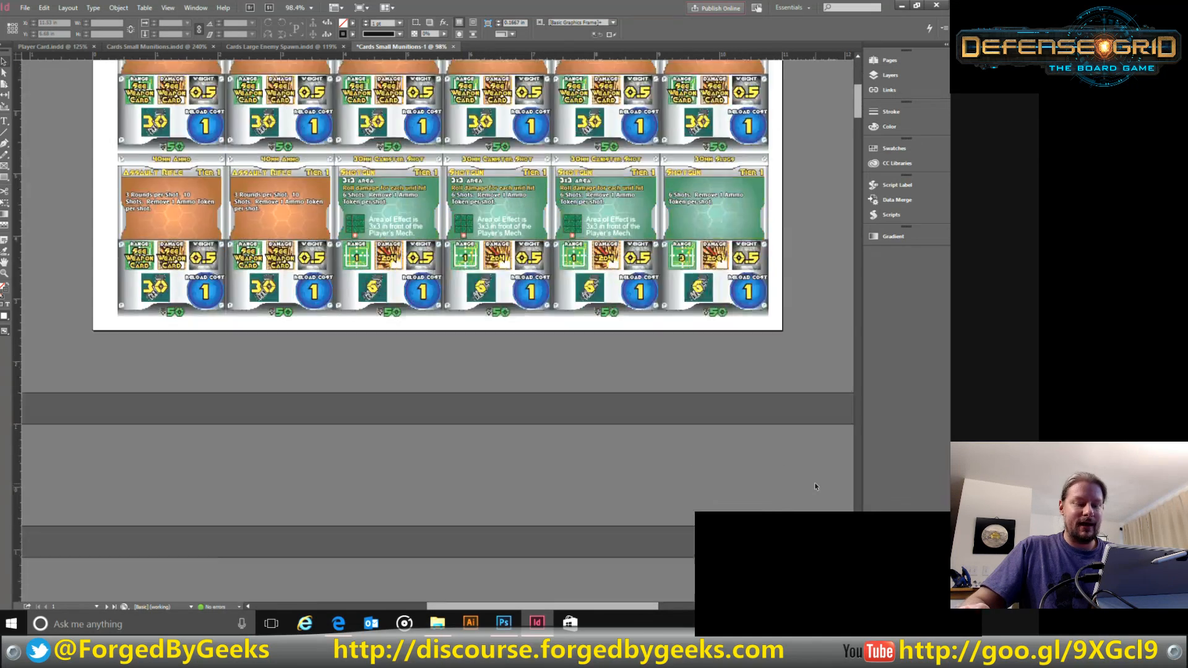
{"action": "scroll", "coordinate": [815, 487], "scroll_direction": "down", "scroll_amount": 20}
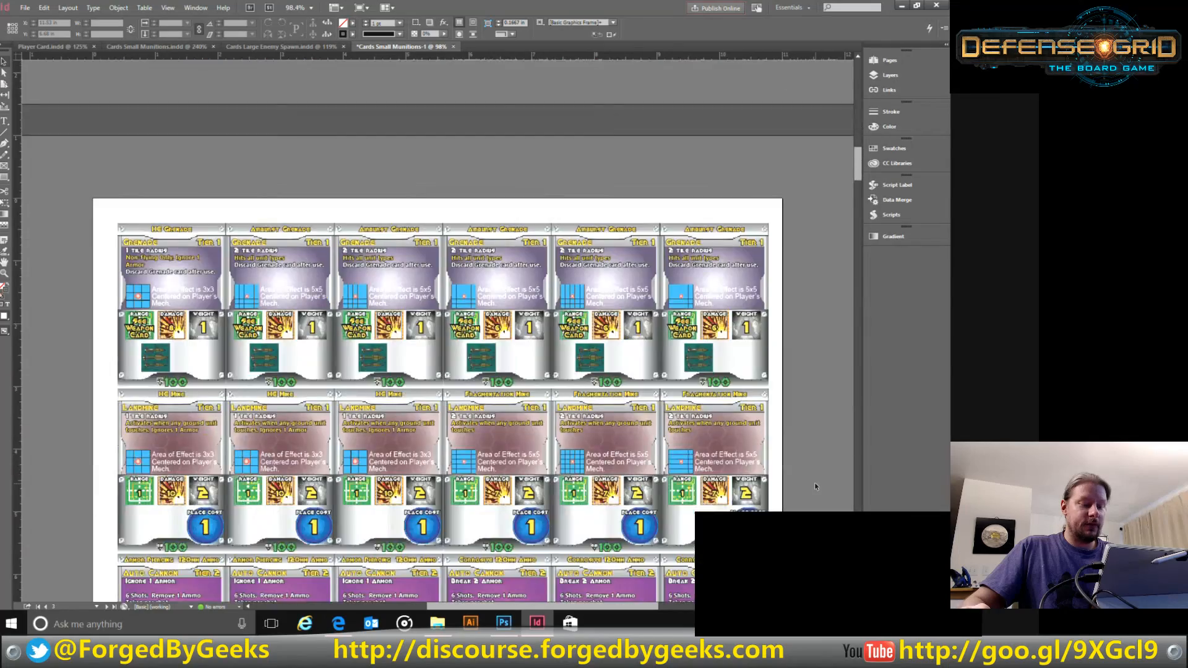
{"action": "scroll", "coordinate": [815, 487], "scroll_direction": "down", "scroll_amount": 20}
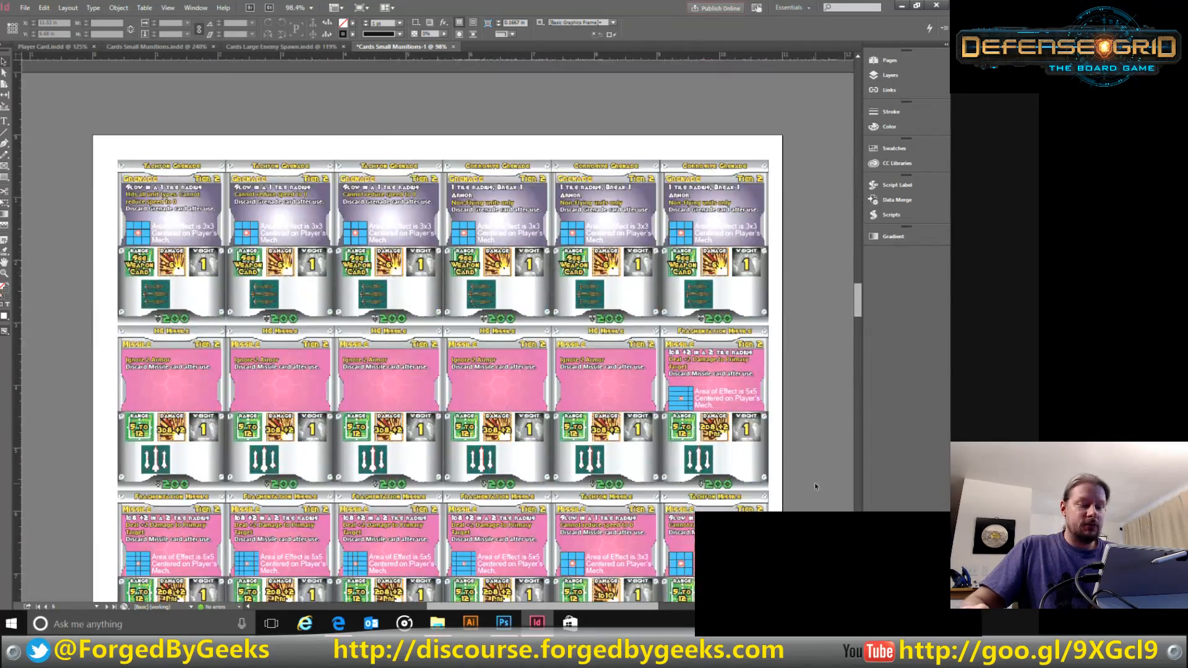
{"action": "scroll", "coordinate": [815, 487], "scroll_direction": "down", "scroll_amount": 20}
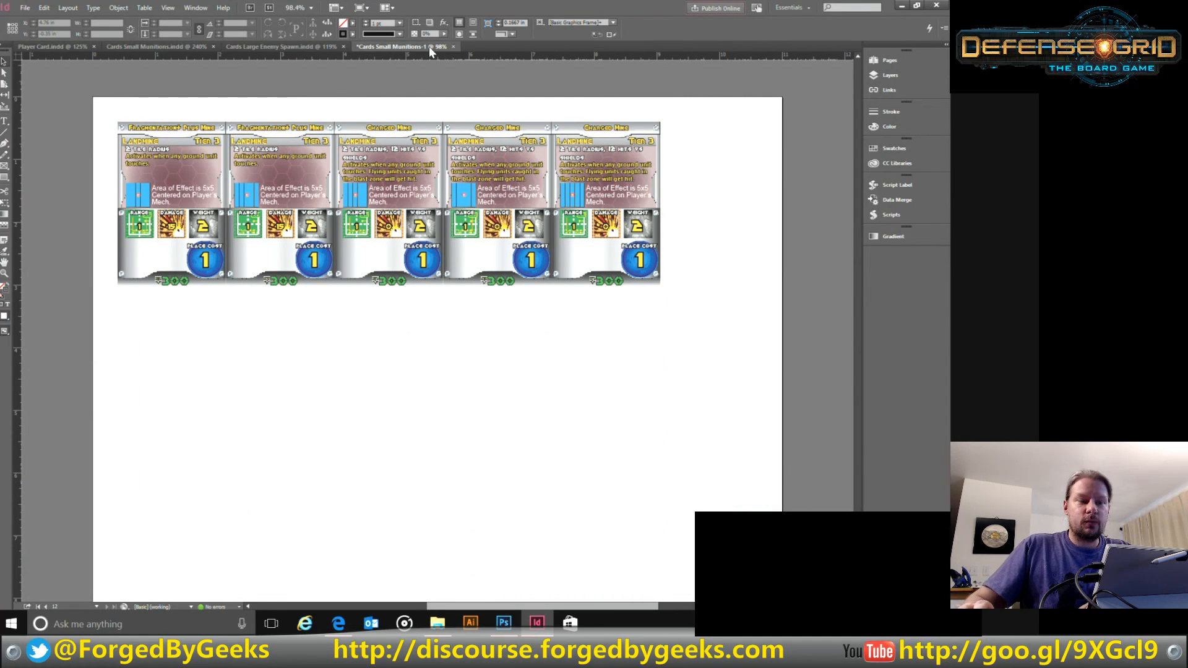
Step: Close the merged Cards Small Munitions-1 document without saving and Cards Small Munitions.indd, and return to Player Card.indd
{"action": "left_click", "coordinate": [453, 47]}
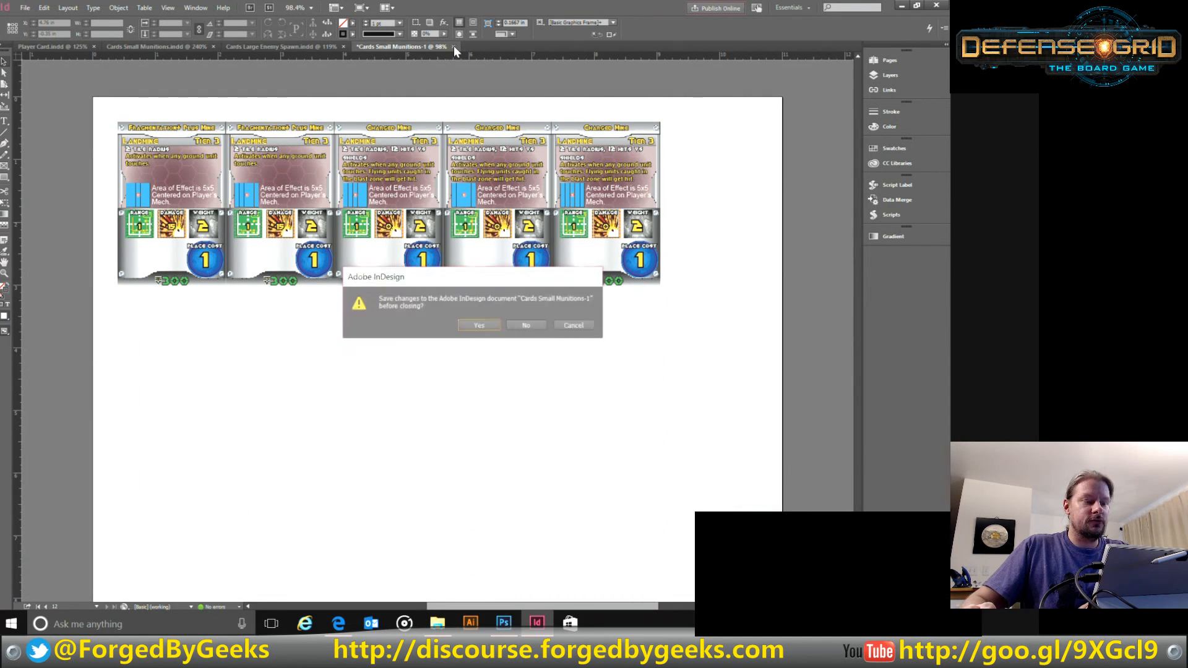
{"action": "left_click", "coordinate": [521, 326]}
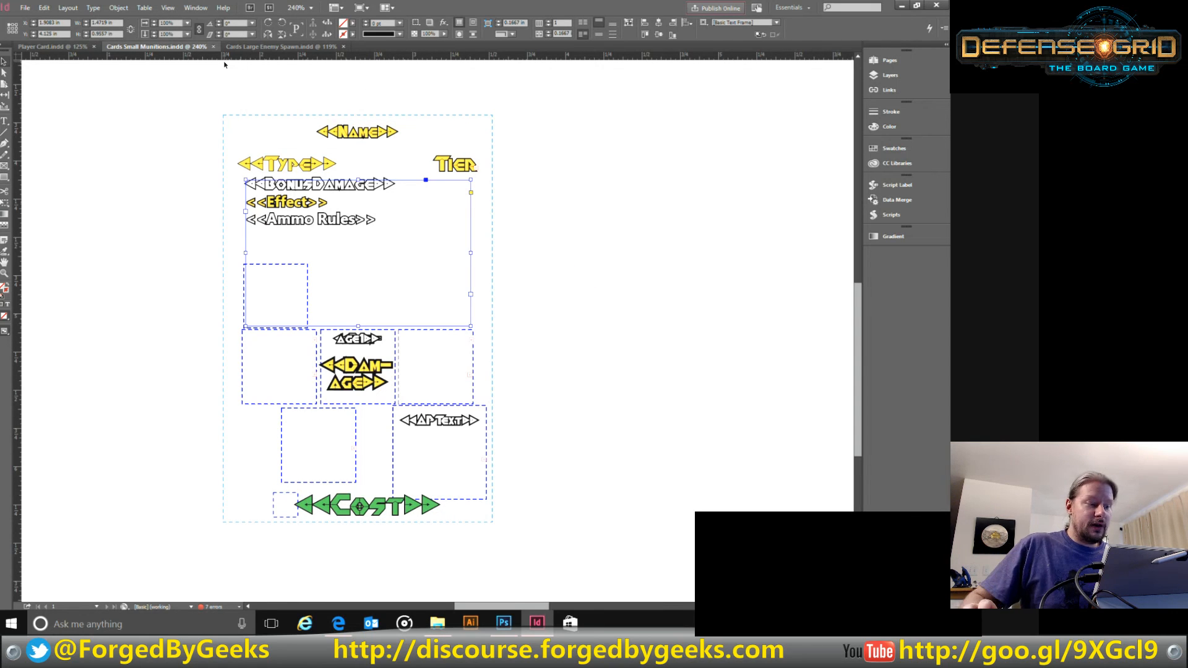
{"action": "left_click", "coordinate": [213, 46]}
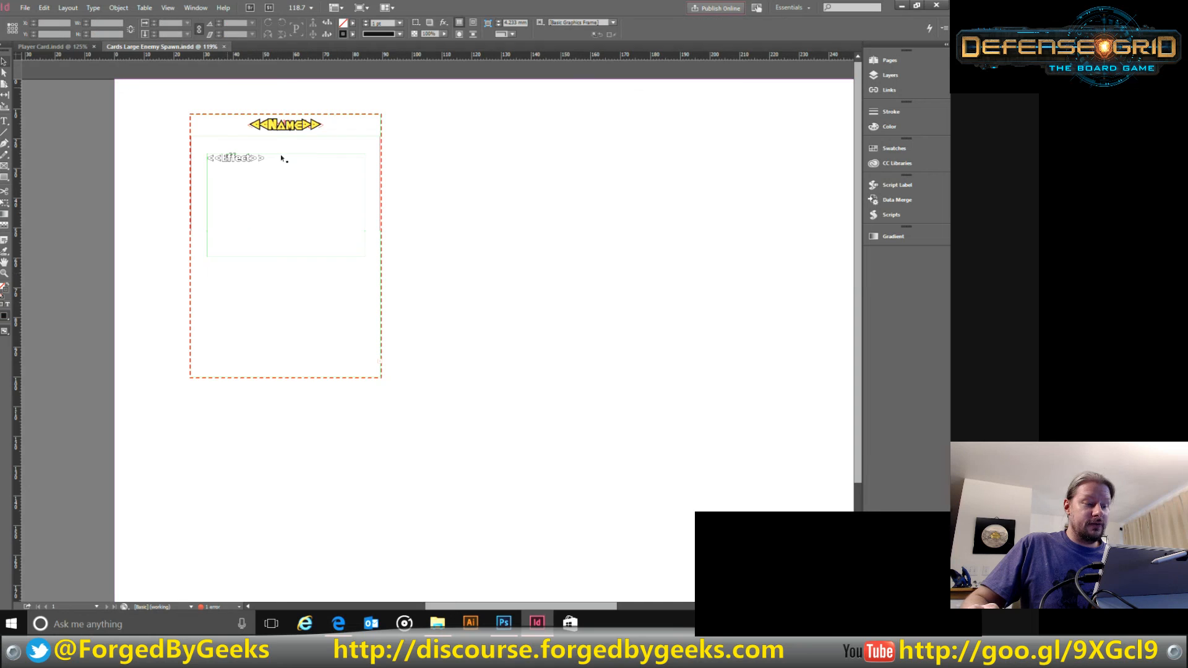
{"action": "left_click", "coordinate": [72, 47]}
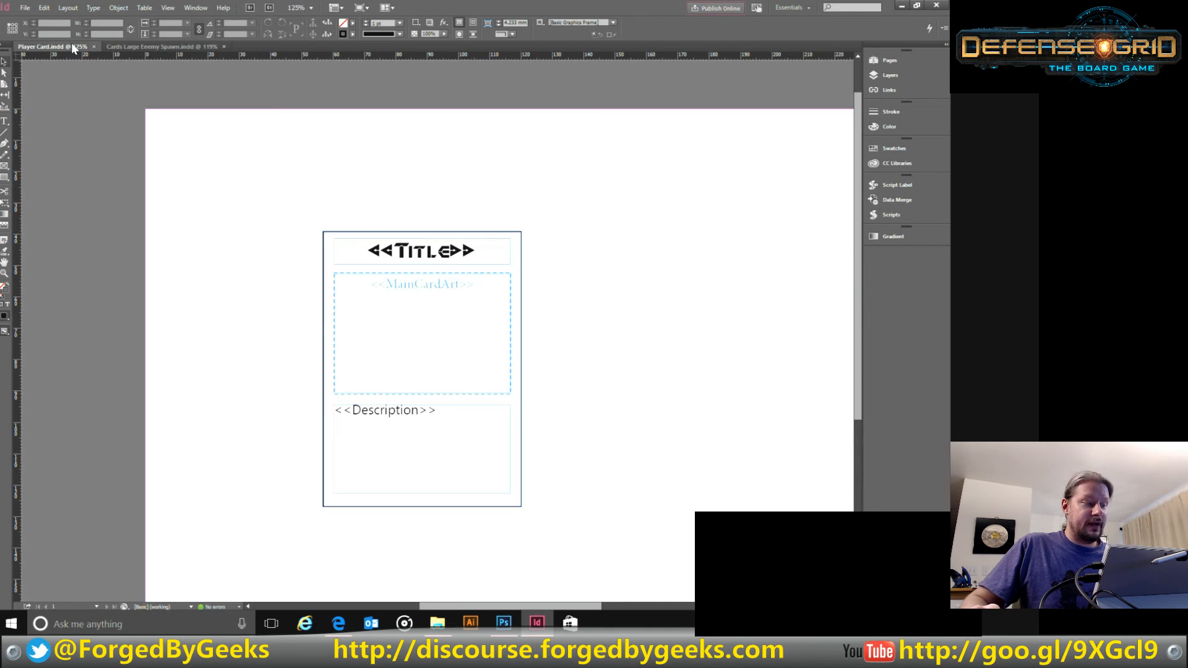